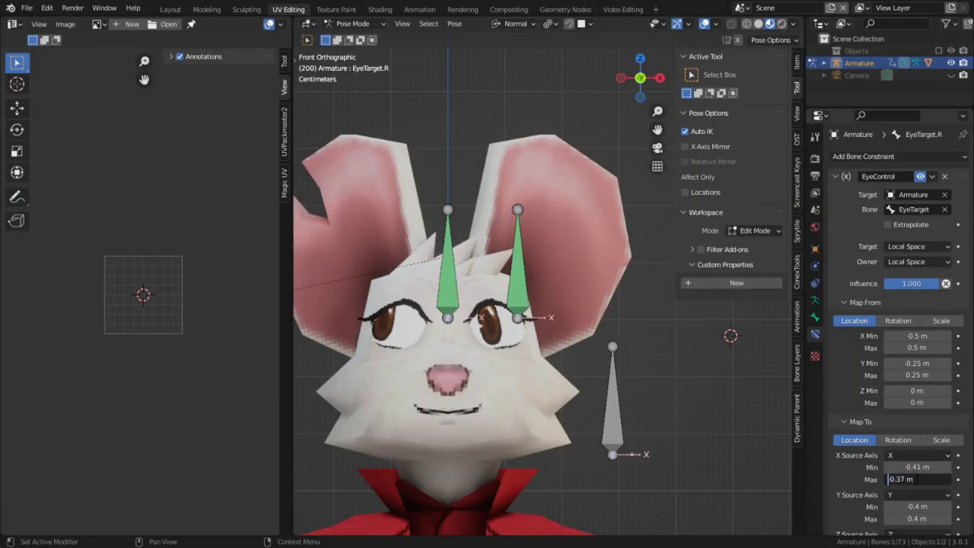
# - Set the eye constraint's Map To X Max to 0.37 m and move EyeTarget back over the eyes
pyautogui.press('Return')
pyautogui.click(447, 318)
pyautogui.press('g')
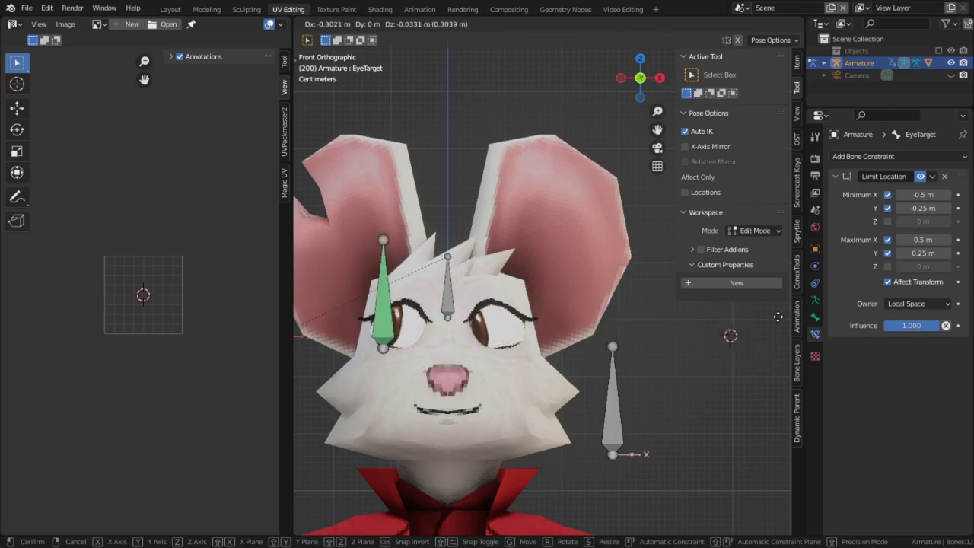
pyautogui.click(448, 312)
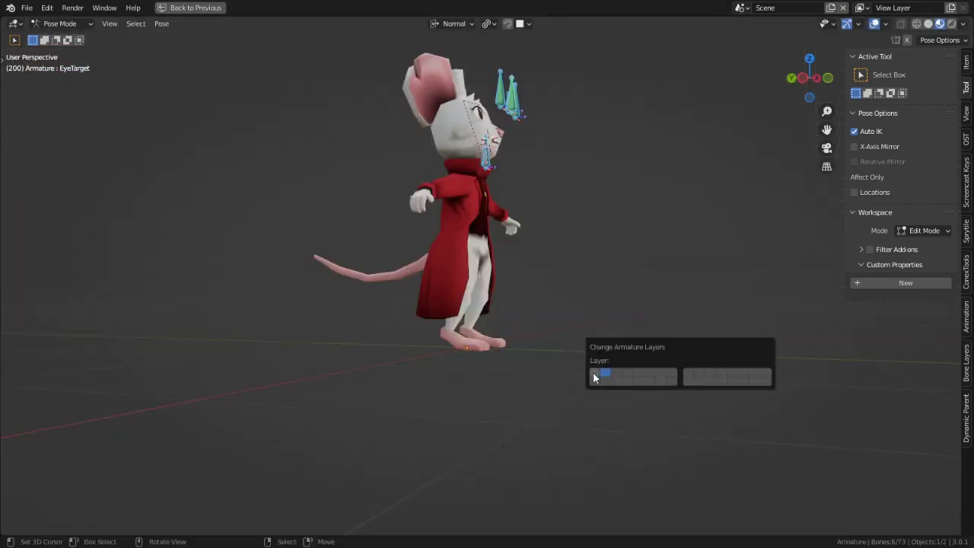
# - Move both ear bones to an empty, hidden bone layer
pyautogui.click(594, 376)
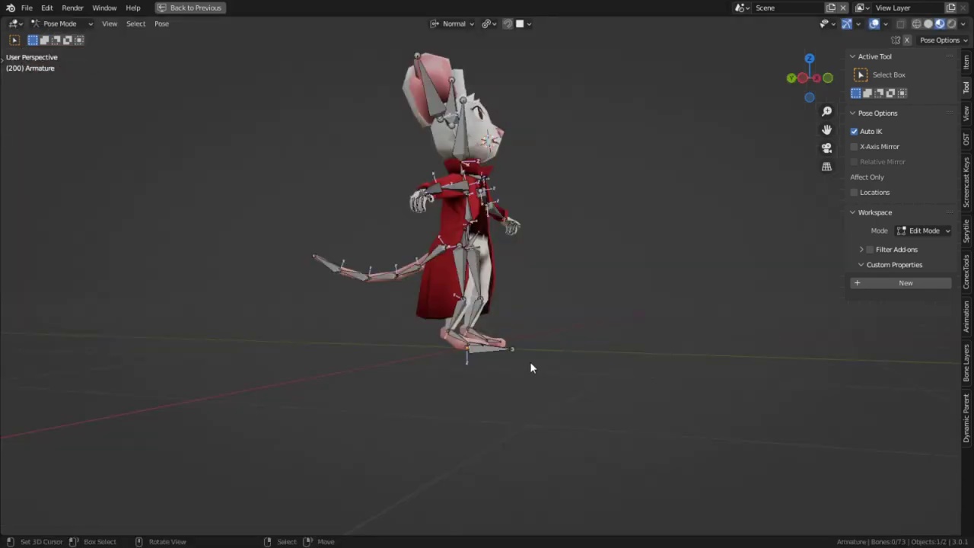
pyautogui.scroll(2, 457, 366)
pyautogui.click(459, 367)
pyautogui.scroll(1, 476, 362)
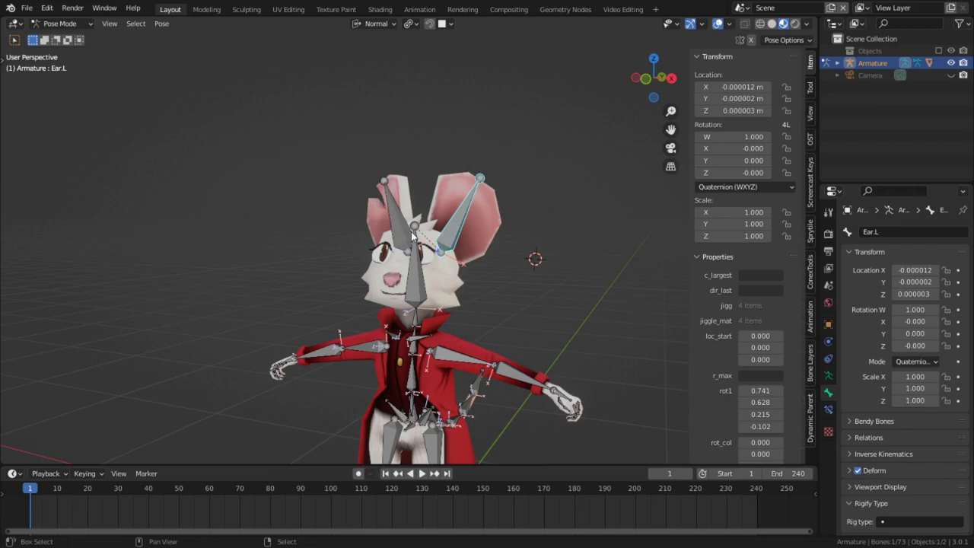
pyautogui.keyDown('shift'); pyautogui.click(409, 228); pyautogui.keyUp('shift')
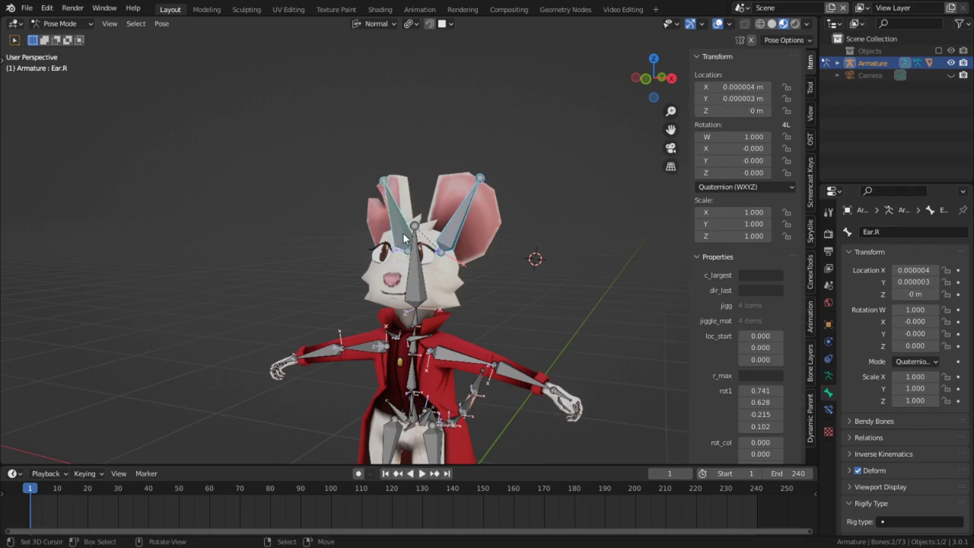
pyautogui.press('m')
pyautogui.click(410, 268)
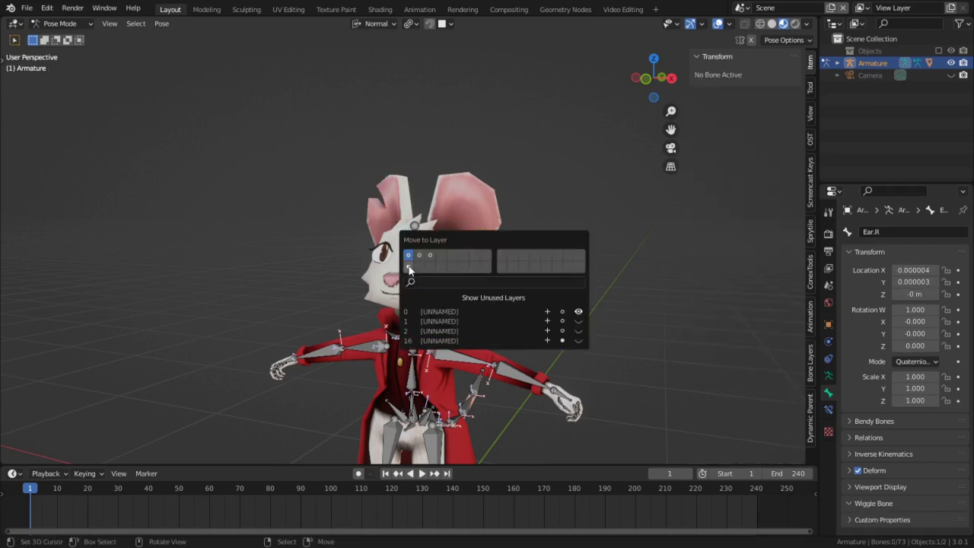
# - Expand a taller Bone Groups list in Armature Data and show the Bone Layers list
pyautogui.click(827, 376)
pyautogui.click(885, 362)
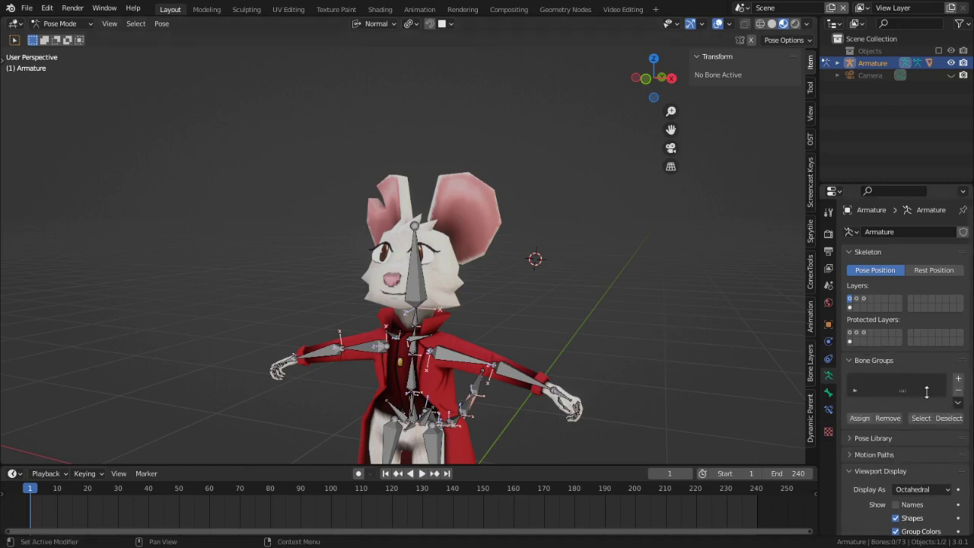
pyautogui.moveTo(904, 390); pyautogui.dragTo(905, 402)
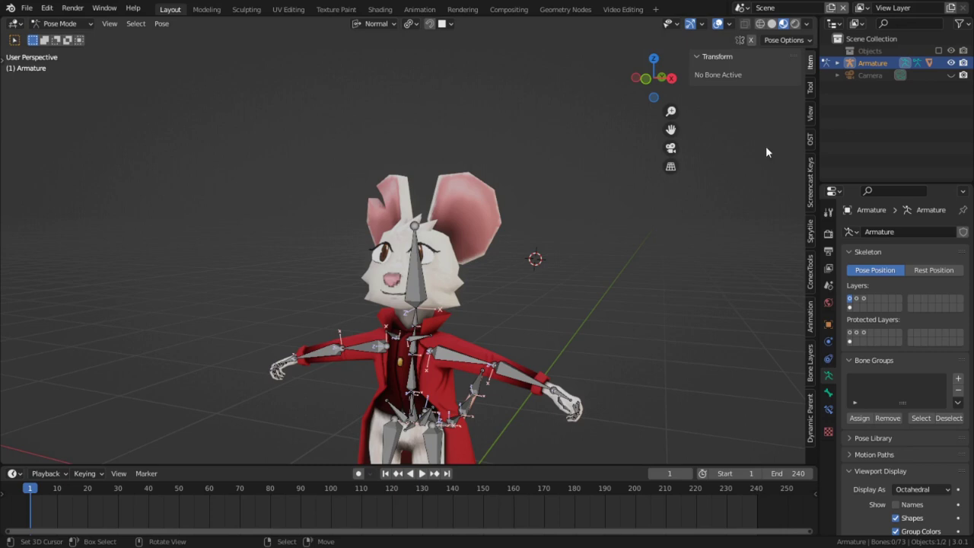
pyautogui.click(811, 376)
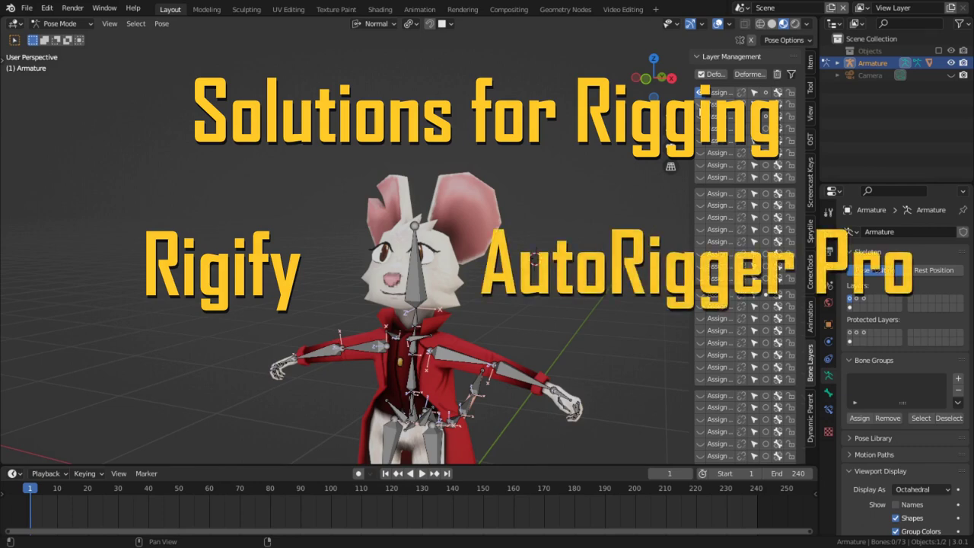
# - Leave only layer 2 with the green face controls visible and name it 'Layer 1'
pyautogui.click(700, 104)
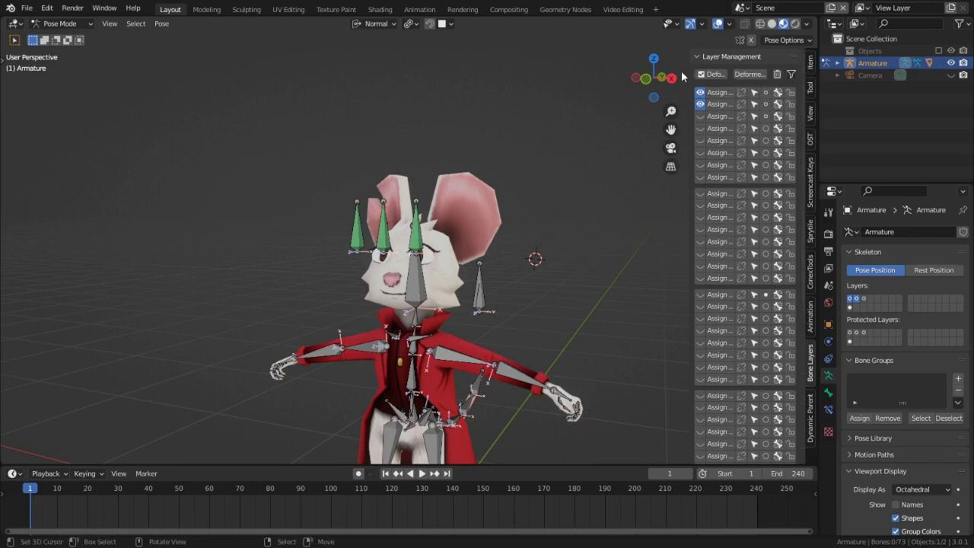
pyautogui.moveTo(689, 73); pyautogui.dragTo(592, 83)
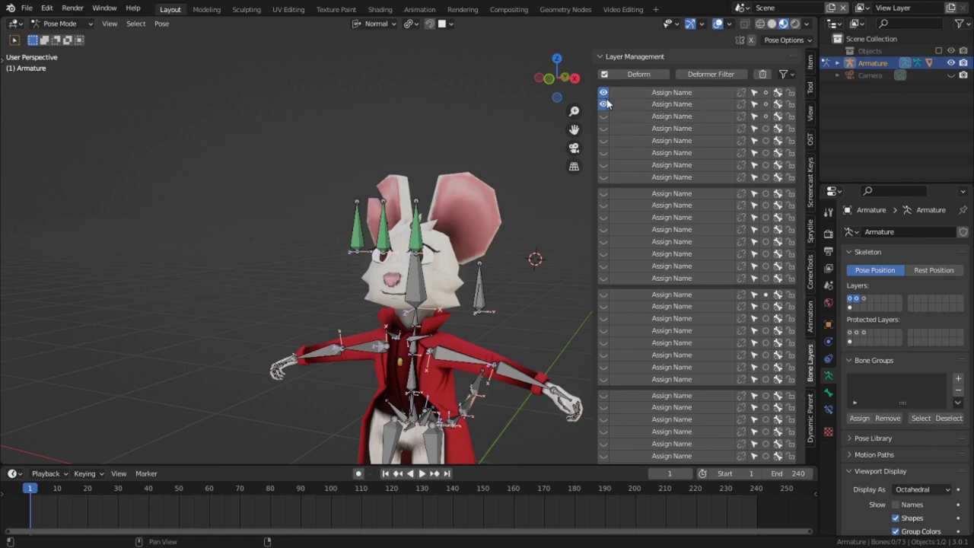
pyautogui.click(603, 103)
pyautogui.click(603, 104)
pyautogui.click(604, 94)
pyautogui.click(650, 108)
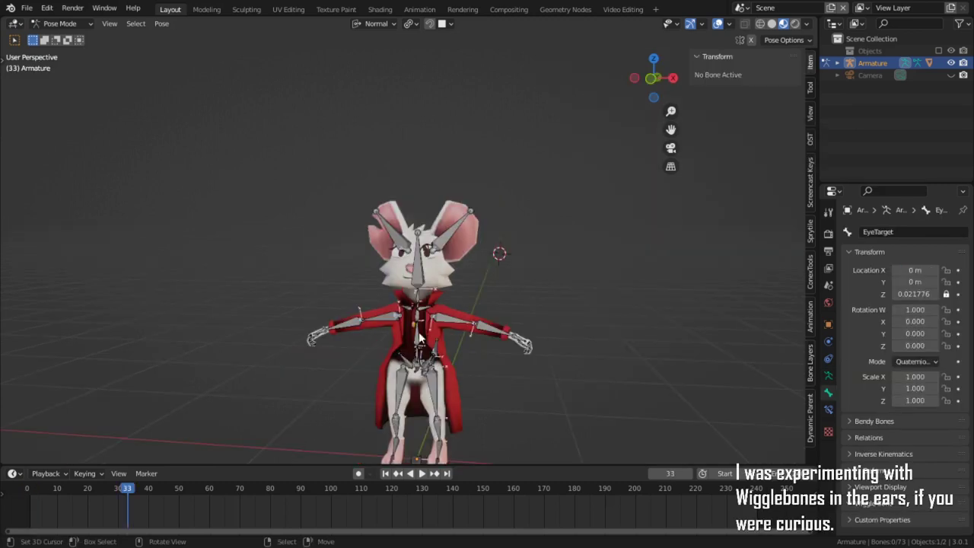
pyautogui.moveTo(419, 337)
pyautogui.mouseDown(button='middle')
pyautogui.moveTo(357, 289)
pyautogui.moveTo(409, 318)
pyautogui.mouseUp(button='middle')
# - Start playback and rotate the Head bone to test the ear jiggle
pyautogui.click(409, 318)
pyautogui.press('space')
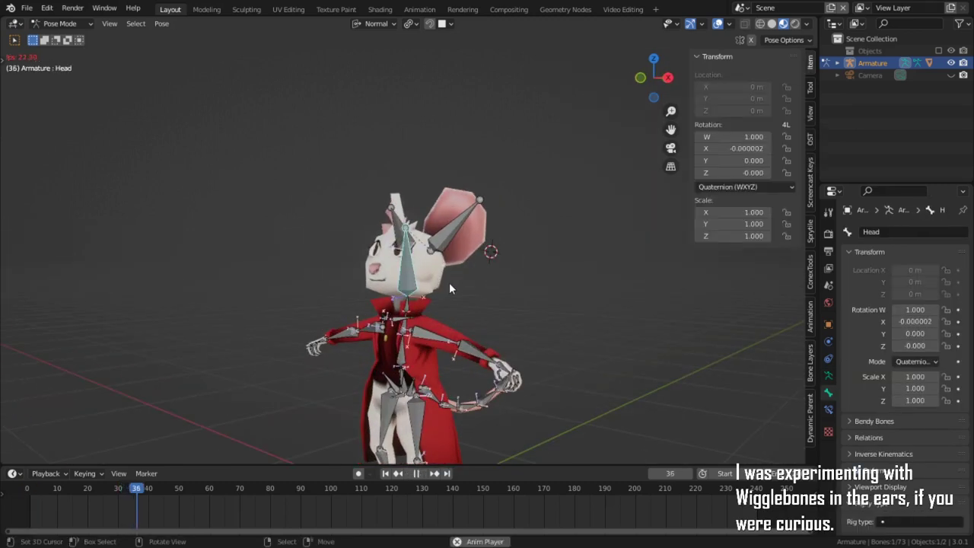
pyautogui.press('r')
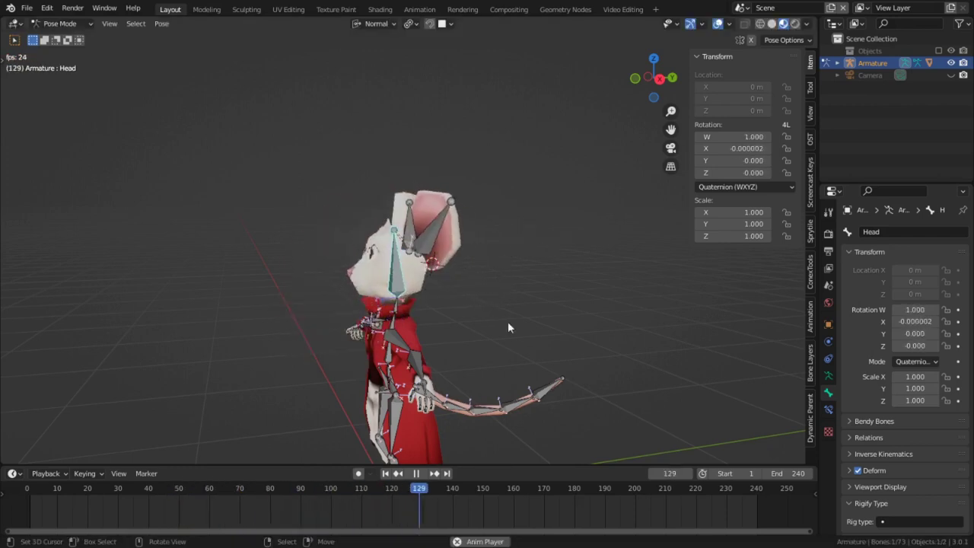
pyautogui.click(507, 322)
# - Rotate the COG bone to jiggle the ears, then reset it upright and return to frame 1
pyautogui.click(426, 335)
pyautogui.press('g')
pyautogui.rightClick(386, 59)
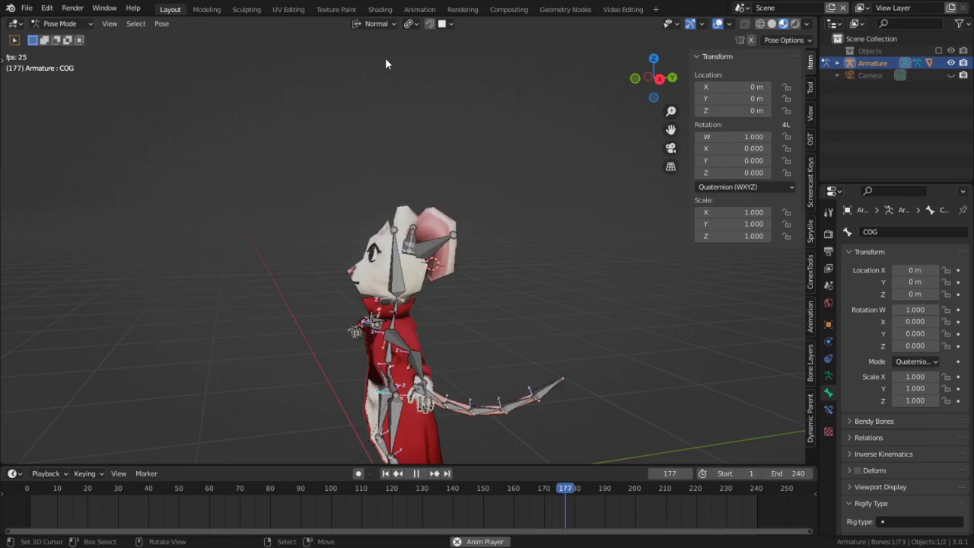
pyautogui.moveTo(386, 386); pyautogui.dragTo(398, 395, button='middle')
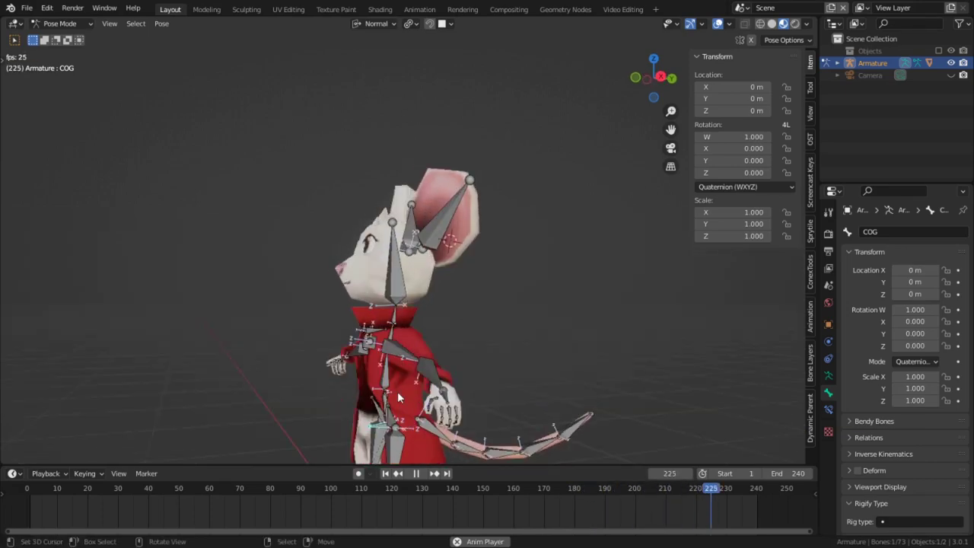
pyautogui.press('r')
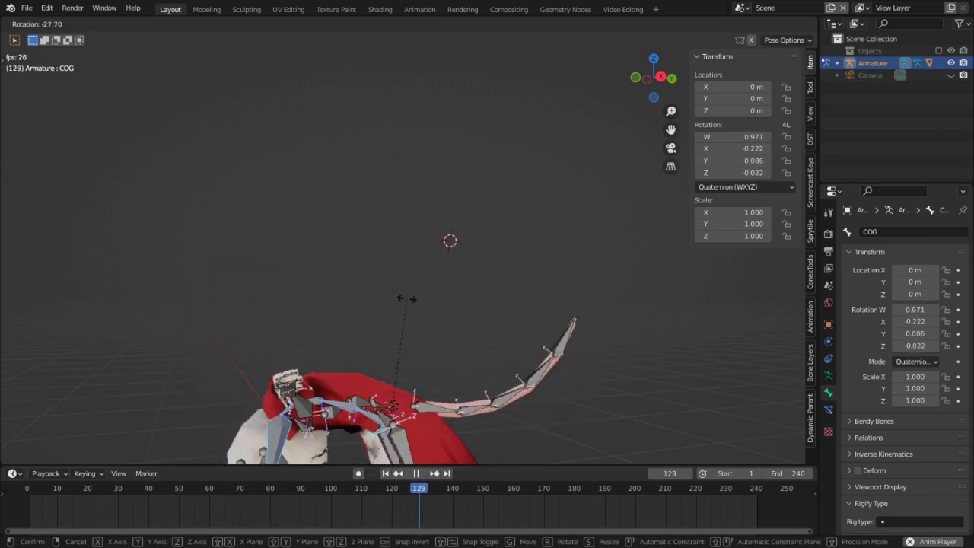
pyautogui.click(464, 305)
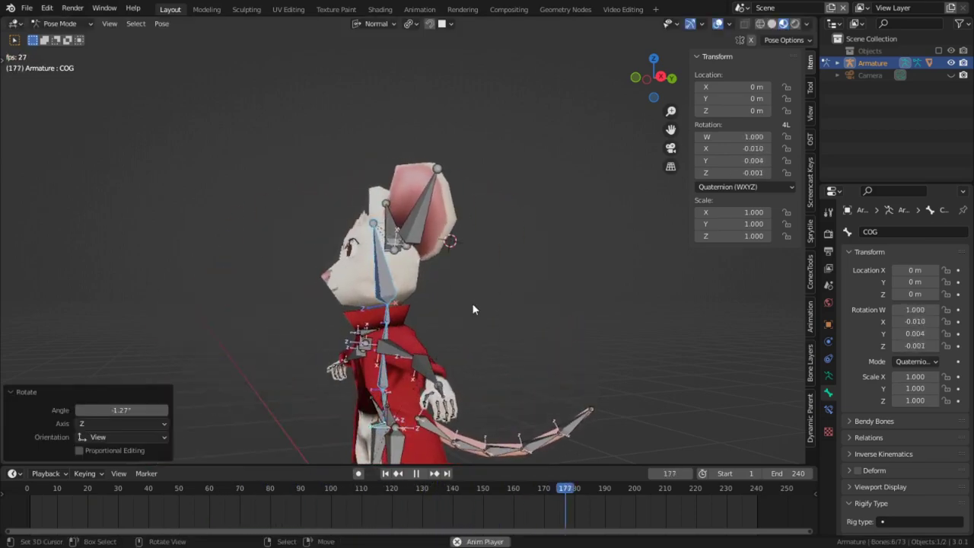
pyautogui.press('r')
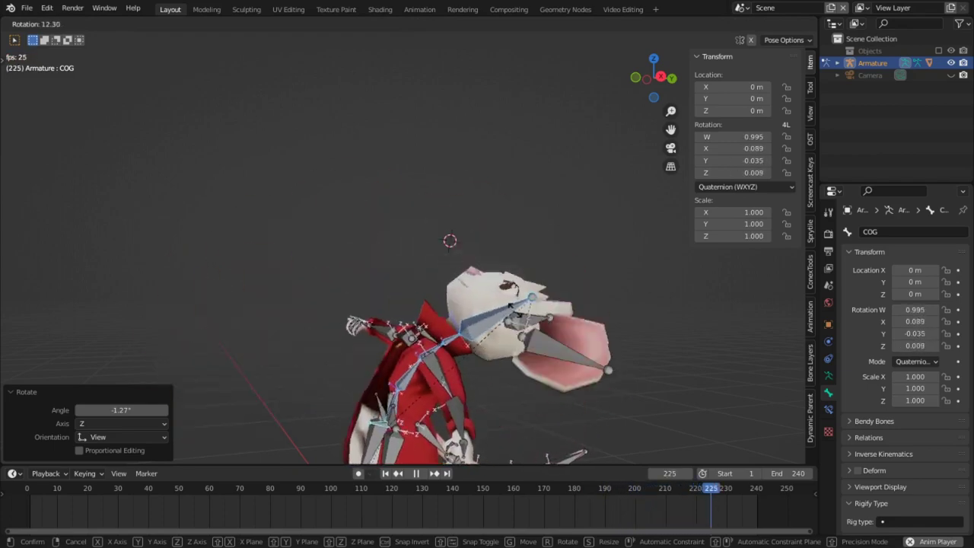
pyautogui.press('Escape')
pyautogui.hotkey('ctrl', 'z')
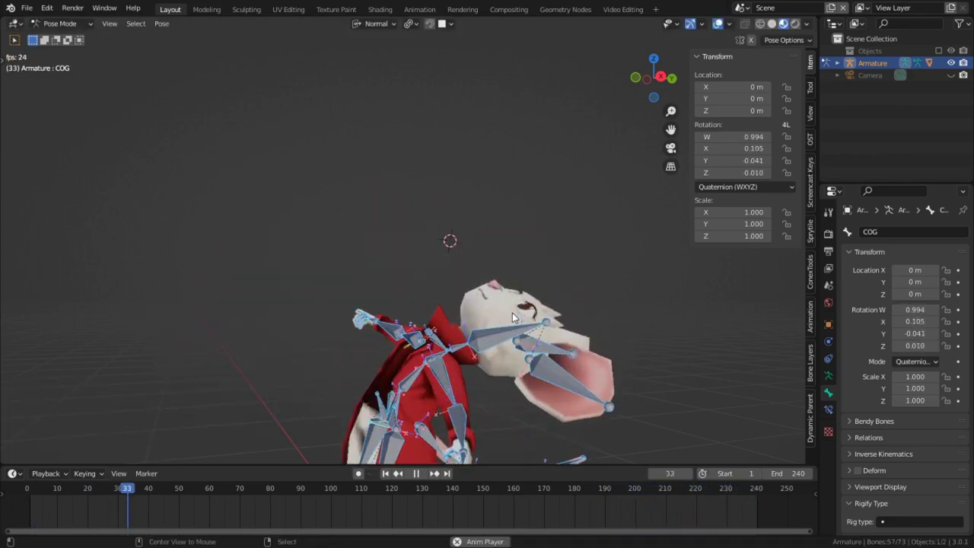
pyautogui.moveTo(512, 330)
pyautogui.mouseDown(button='middle')
pyautogui.moveTo(507, 314)
pyautogui.moveTo(508, 342)
pyautogui.mouseUp(button='middle')
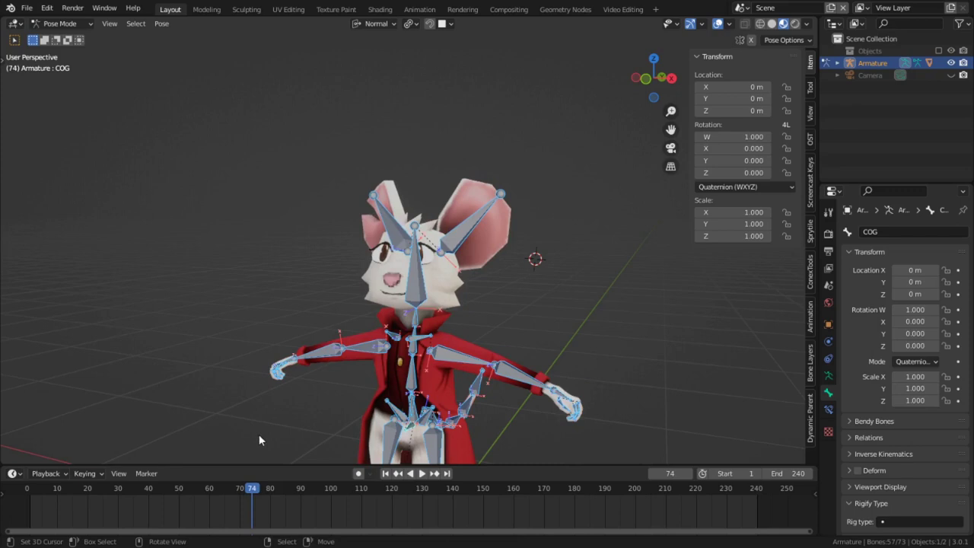
pyautogui.click(97, 502)
pyautogui.press('Escape')
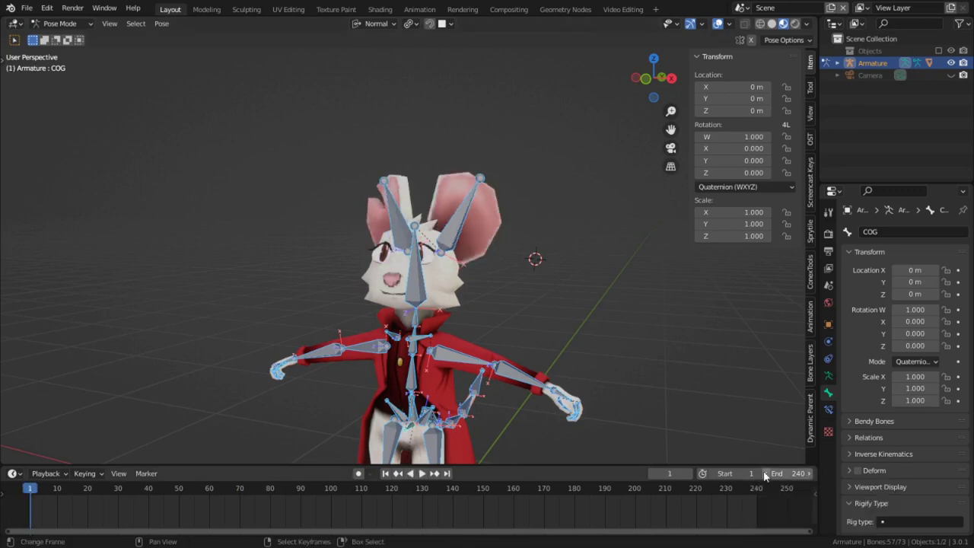
pyautogui.click(397, 222)
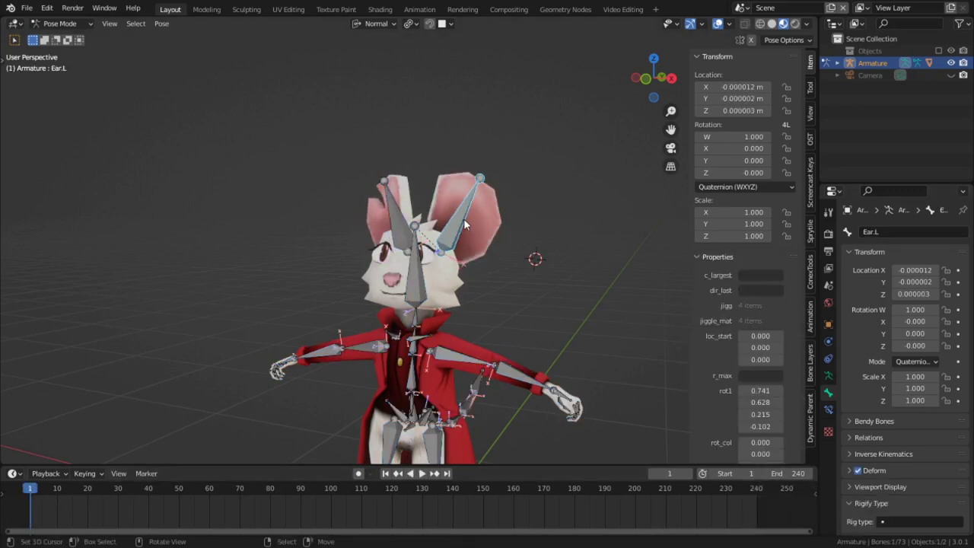
pyautogui.hotkey('ctrl', 'shift', 'm')
pyautogui.hotkey('shift', 'm')
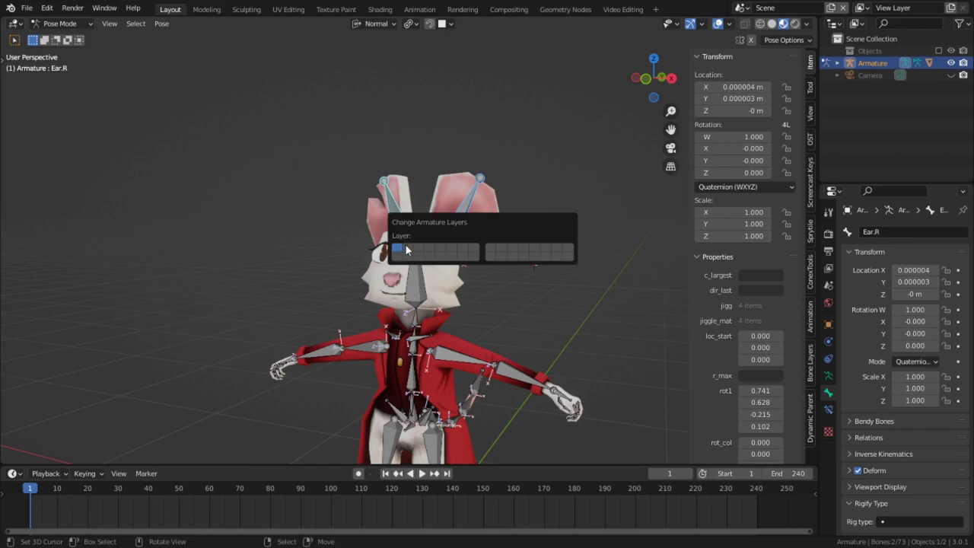
pyautogui.click(396, 251)
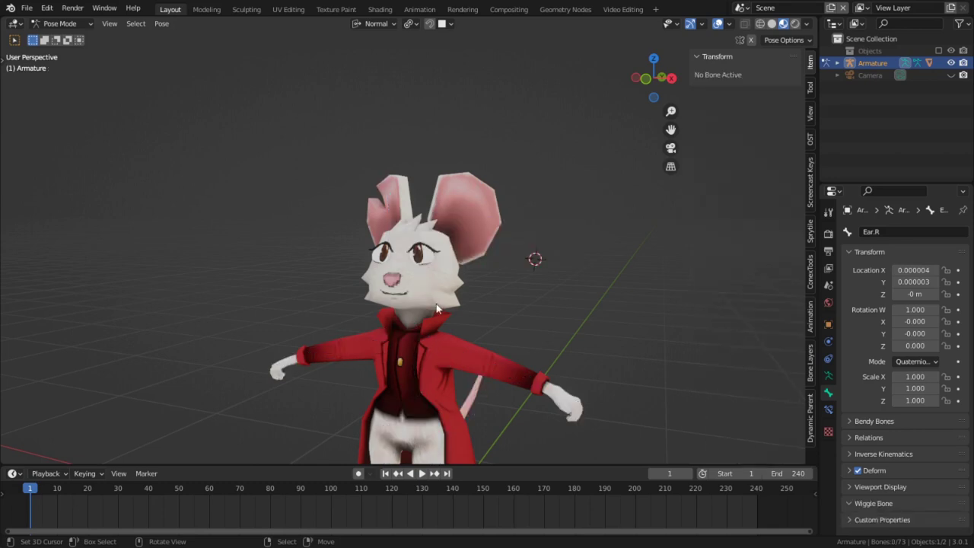
pyautogui.hotkey('shift', 'm')
pyautogui.click(464, 326)
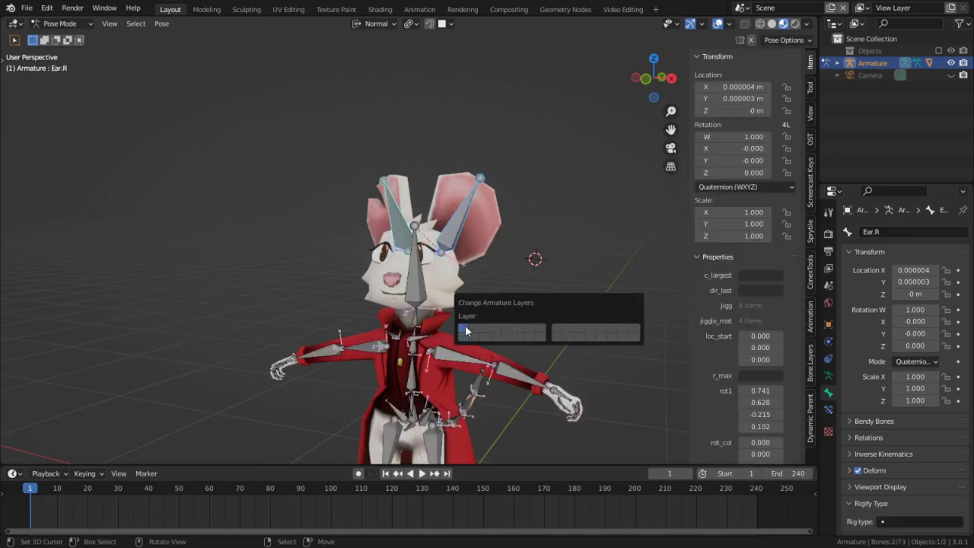
# - Test-move two left-hand finger bones, then cancel a test scale of the hand control
pyautogui.keyDown('shift'); pyautogui.click(404, 239); pyautogui.keyUp('shift')
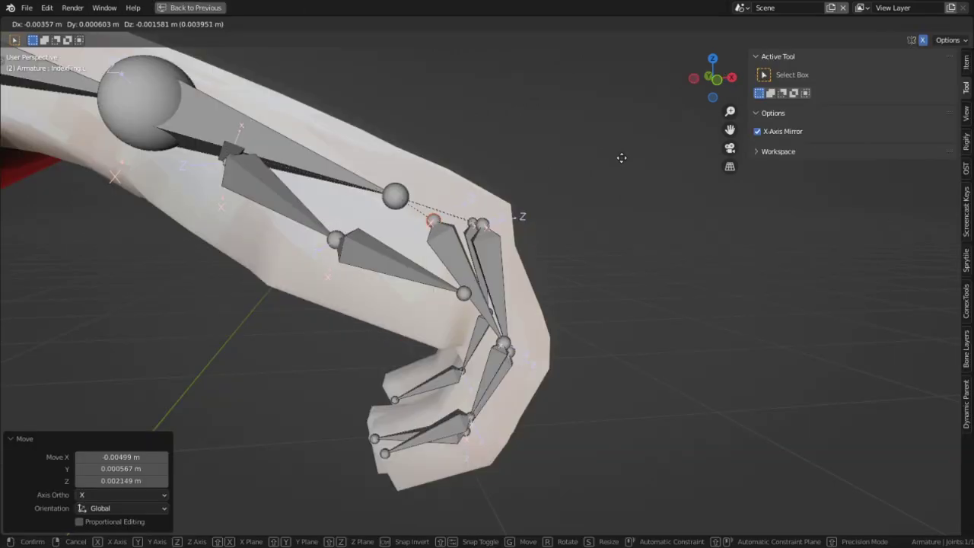
pyautogui.press('g')
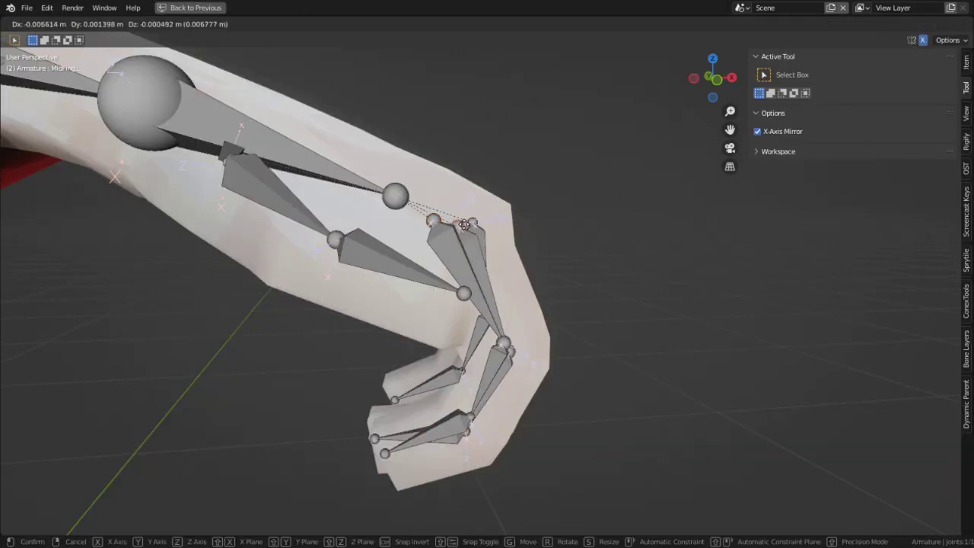
pyautogui.click(479, 225)
pyautogui.moveTo(544, 213)
pyautogui.mouseDown(button='middle')
pyautogui.moveTo(343, 265)
pyautogui.moveTo(537, 290)
pyautogui.mouseUp(button='middle')
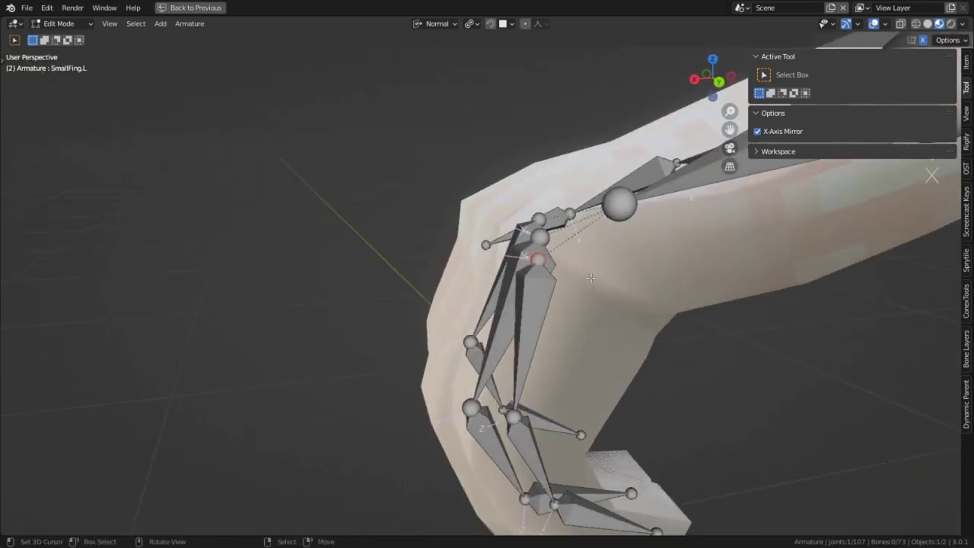
pyautogui.press('g')
pyautogui.click(675, 274)
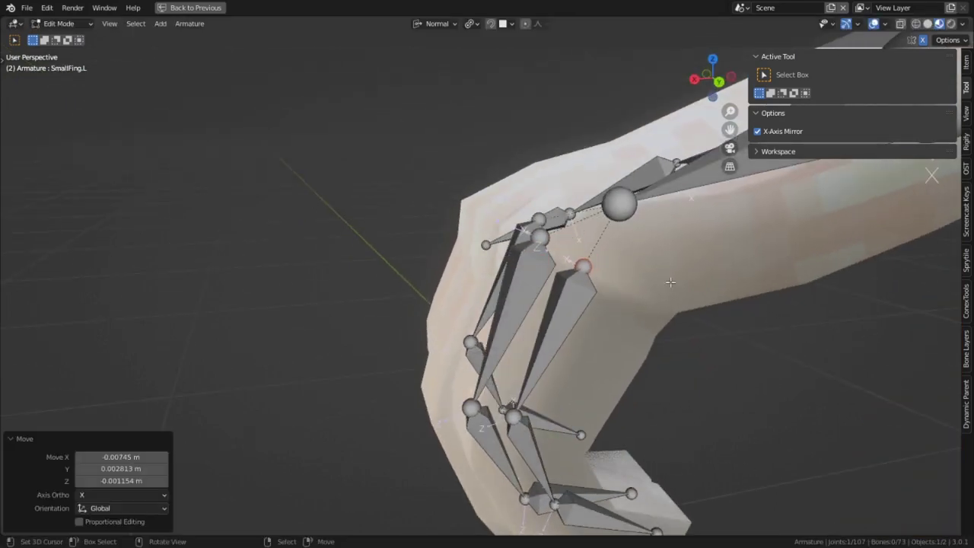
pyautogui.scroll(-2, 642, 264)
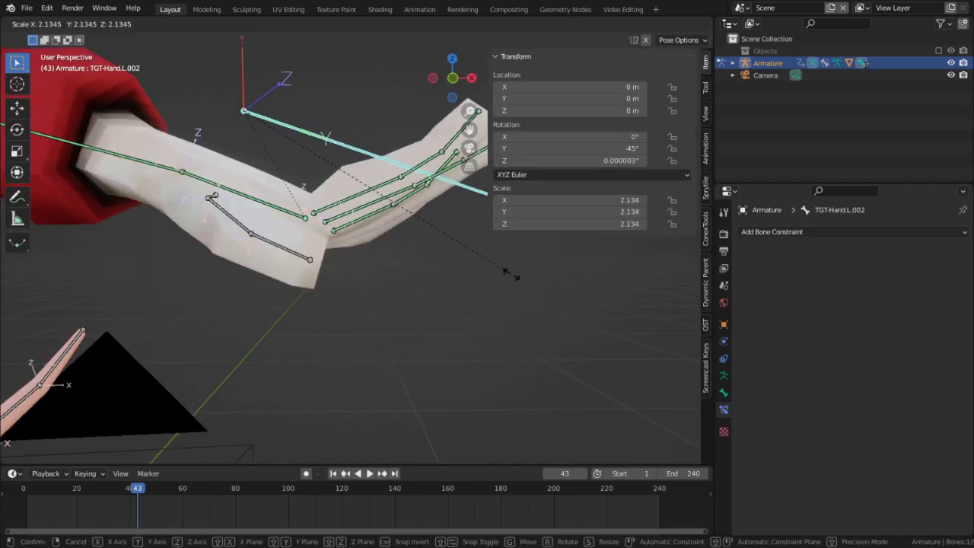
pyautogui.press('Escape')
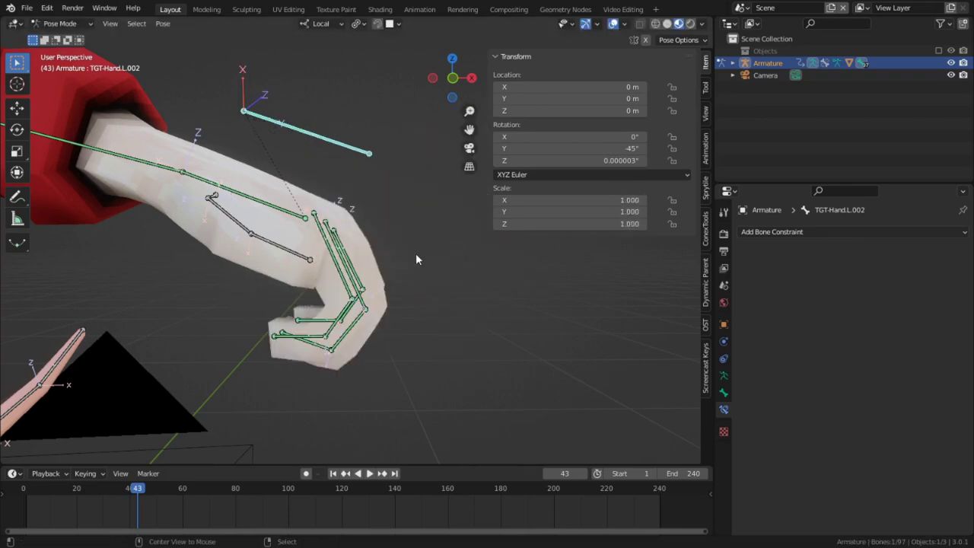
pyautogui.moveTo(416, 252)
pyautogui.mouseDown(button='middle')
pyautogui.moveTo(417, 267)
pyautogui.moveTo(327, 253)
pyautogui.moveTo(218, 259)
pyautogui.moveTo(337, 264)
pyautogui.mouseUp(button='middle')
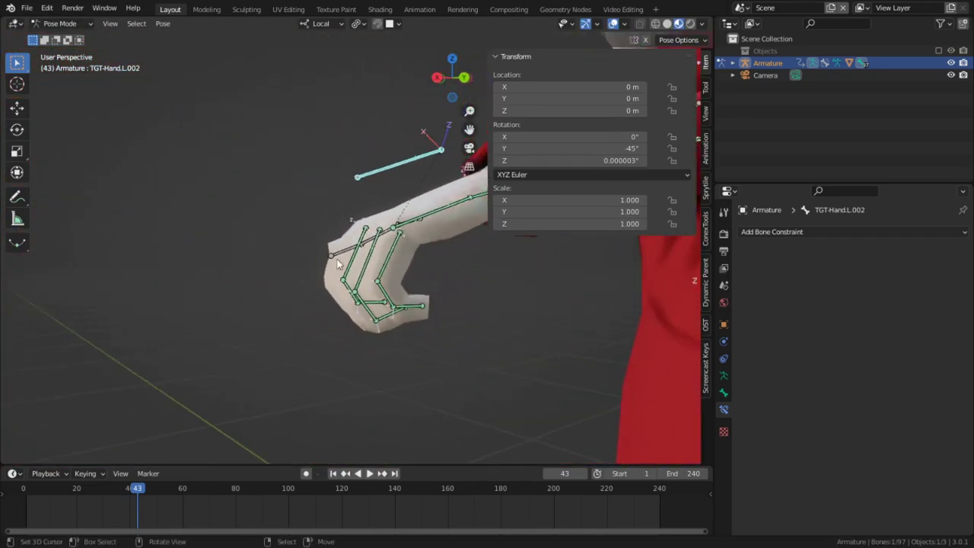
# - Scale TGT-Hand.L.002 up to test the finger curl
pyautogui.click(357, 303)
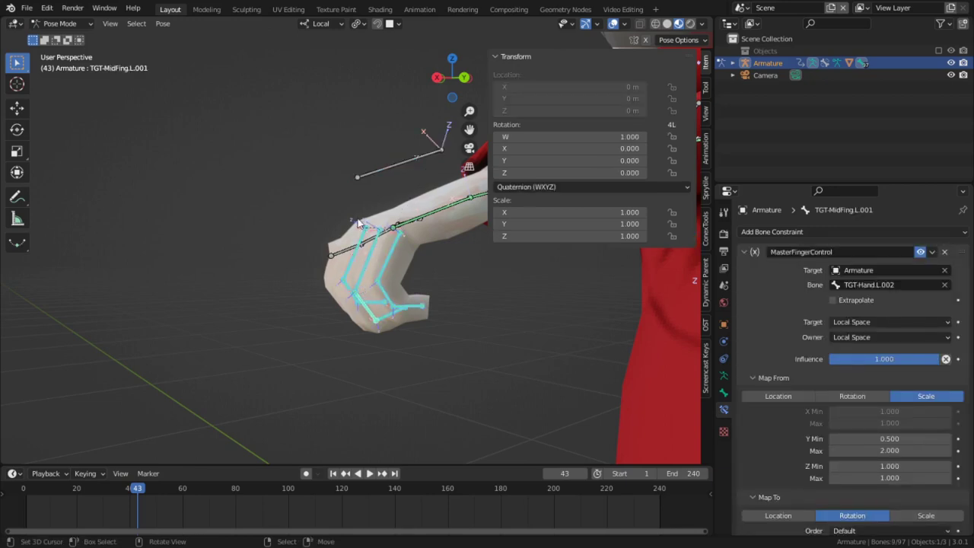
pyautogui.click(377, 169)
pyautogui.moveTo(396, 228); pyautogui.dragTo(499, 249, button='middle')
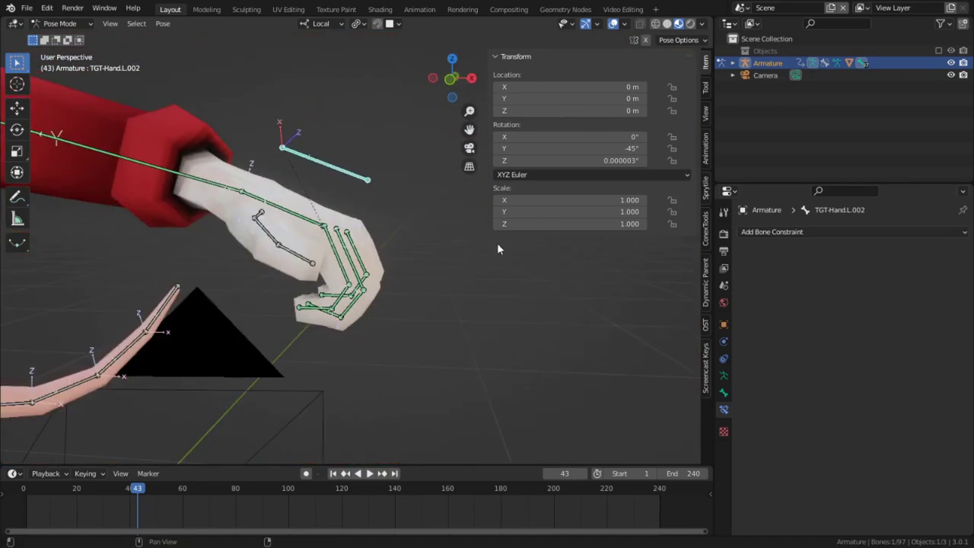
pyautogui.press('s')
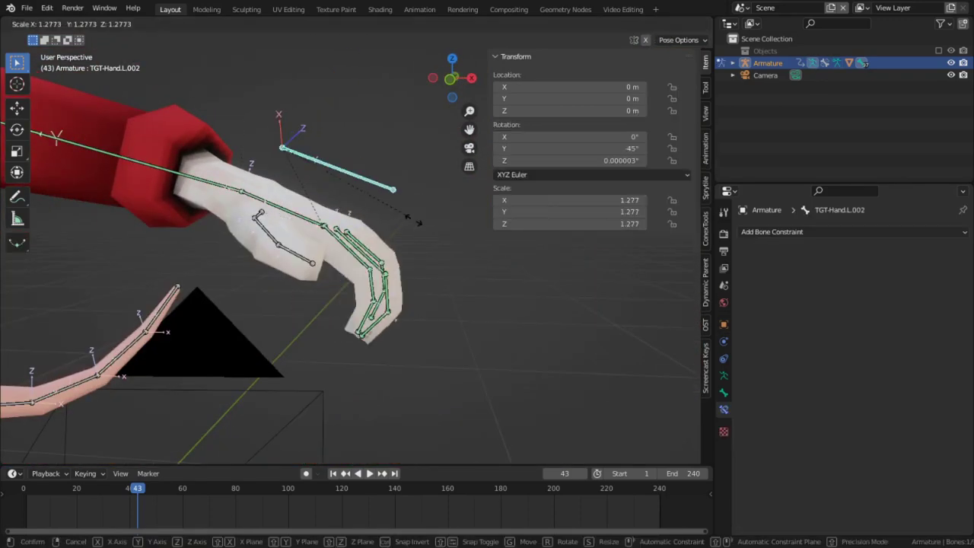
pyautogui.click(510, 272)
pyautogui.moveTo(510, 272); pyautogui.dragTo(309, 287, button='middle')
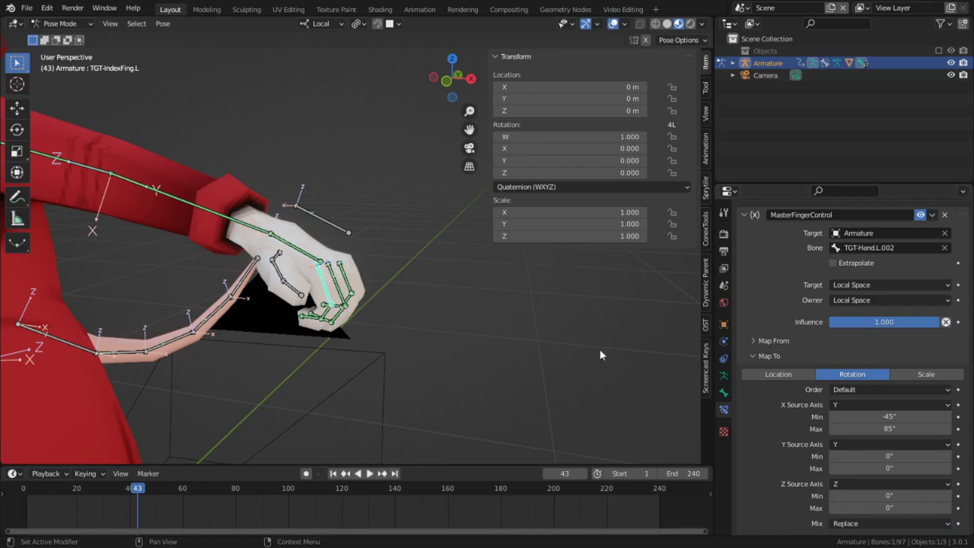
# - Test-rotate the index finger on local X and Y, then cancel it and another hand-control scale
pyautogui.press('r')
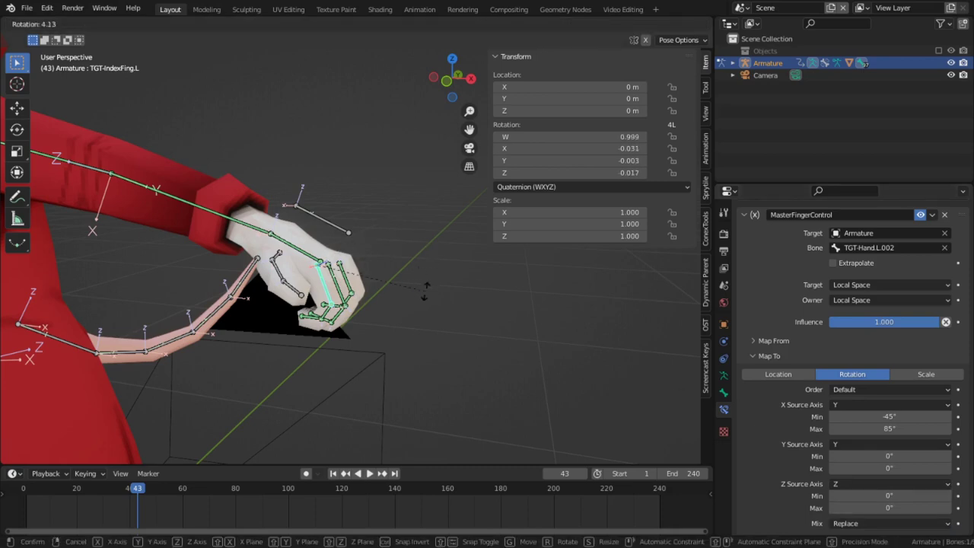
pyautogui.press('x')
pyautogui.press('x')
pyautogui.press('y')
pyautogui.press('y')
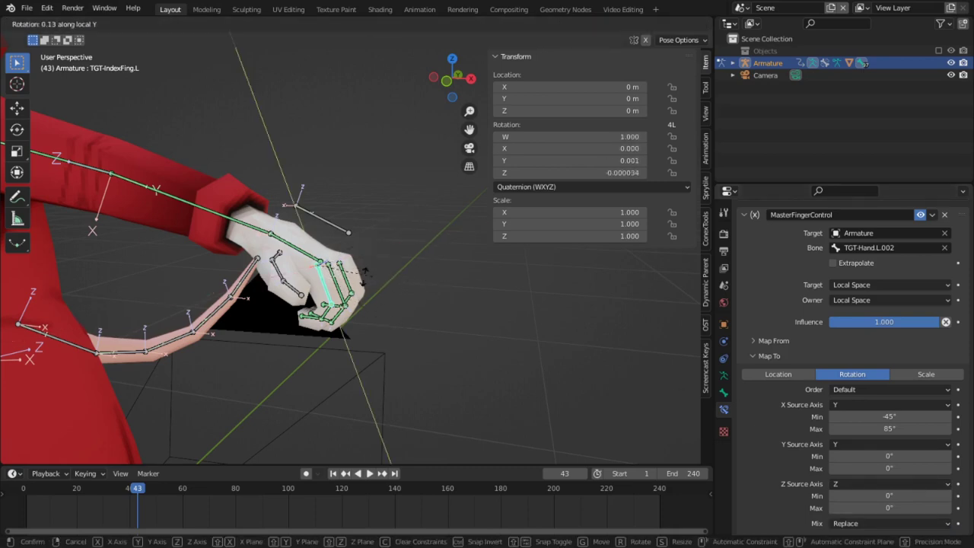
pyautogui.press('Escape')
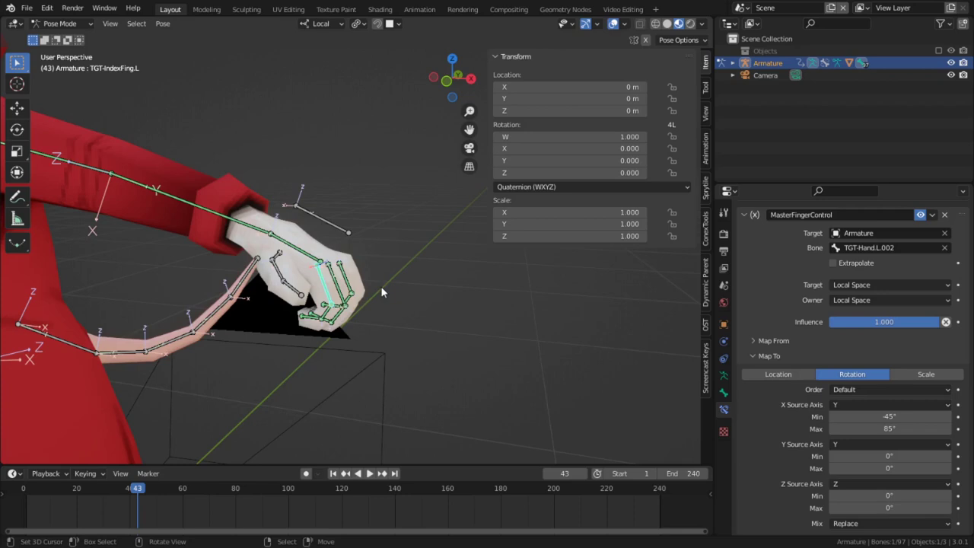
pyautogui.moveTo(381, 289); pyautogui.dragTo(411, 287, button='middle')
pyautogui.click(327, 229)
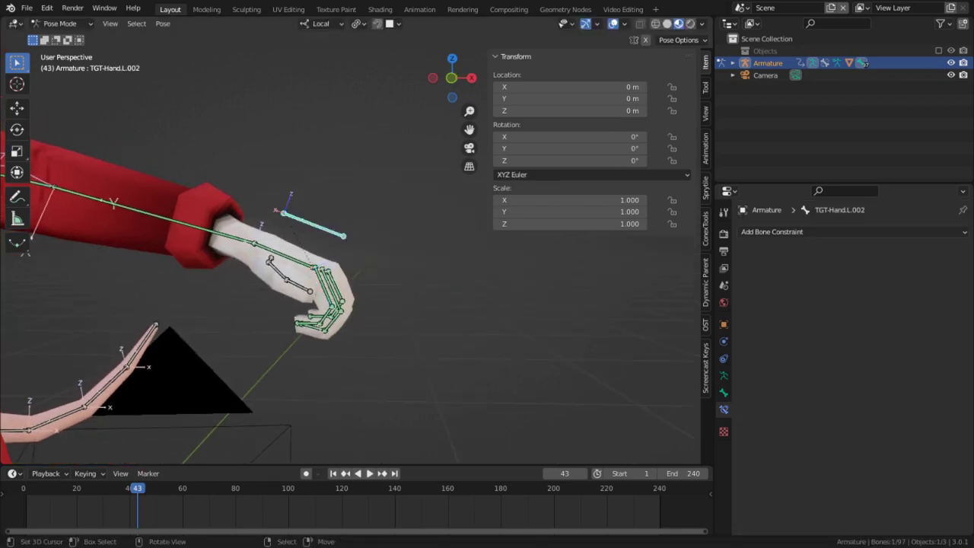
pyautogui.press('s')
pyautogui.press('Escape')
# - Delete the TGT-Hand.L.002 bone in Edit Mode and return to Pose Mode
pyautogui.press('Tab')
pyautogui.press('x')
pyautogui.click(340, 233)
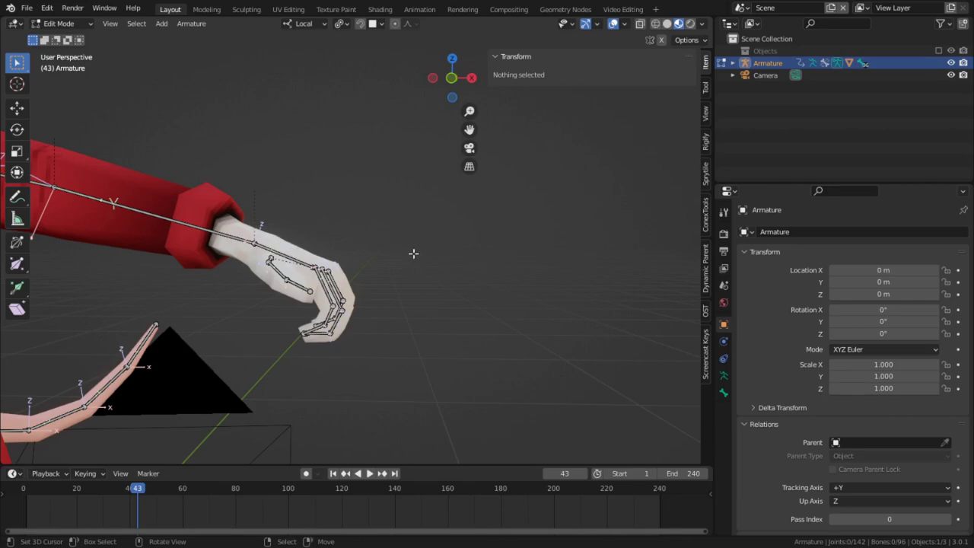
pyautogui.moveTo(413, 254); pyautogui.dragTo(387, 289, button='middle')
pyautogui.hotkey('ctrl', 'Tab')
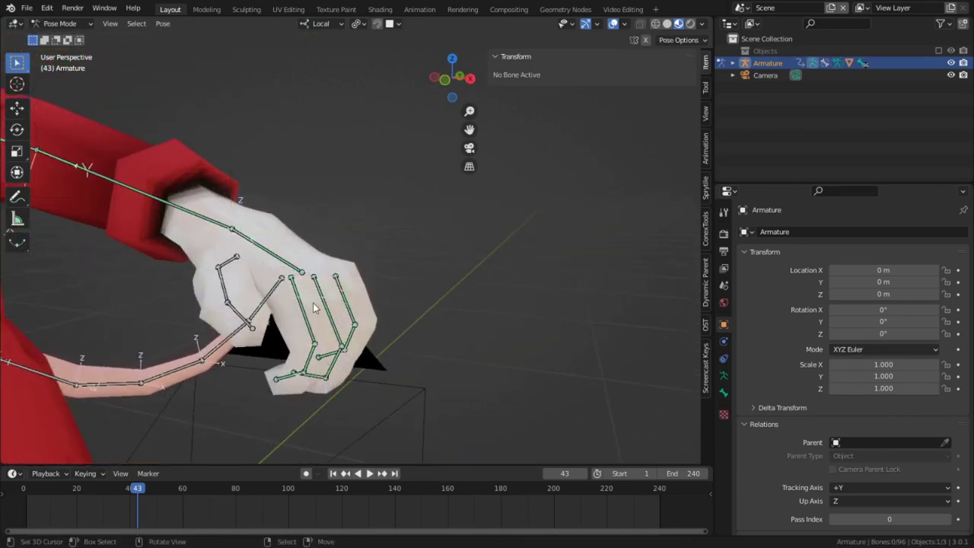
# - Remove the MasterFingerControl constraint from each of the three TGT-IndexFing.L bones
pyautogui.click(306, 308)
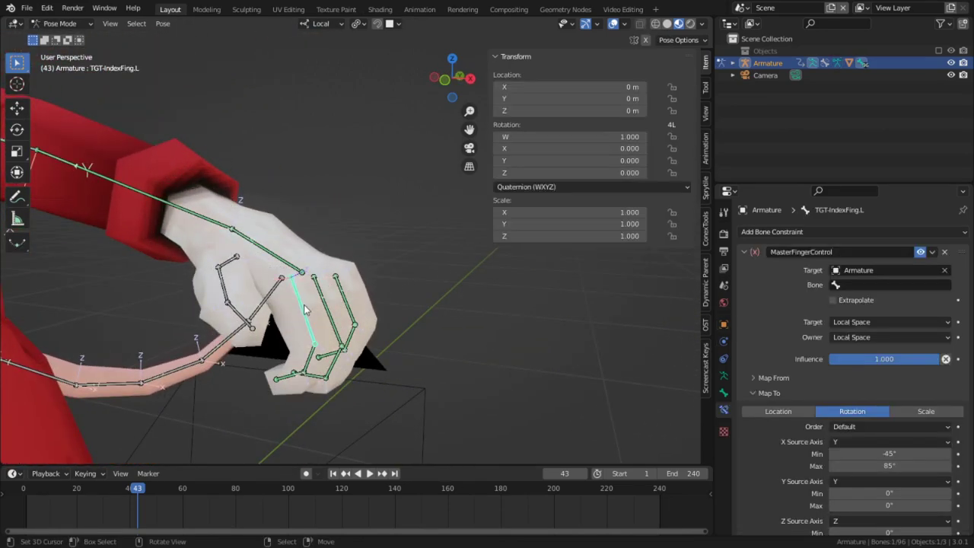
pyautogui.click(944, 252)
pyautogui.click(321, 375)
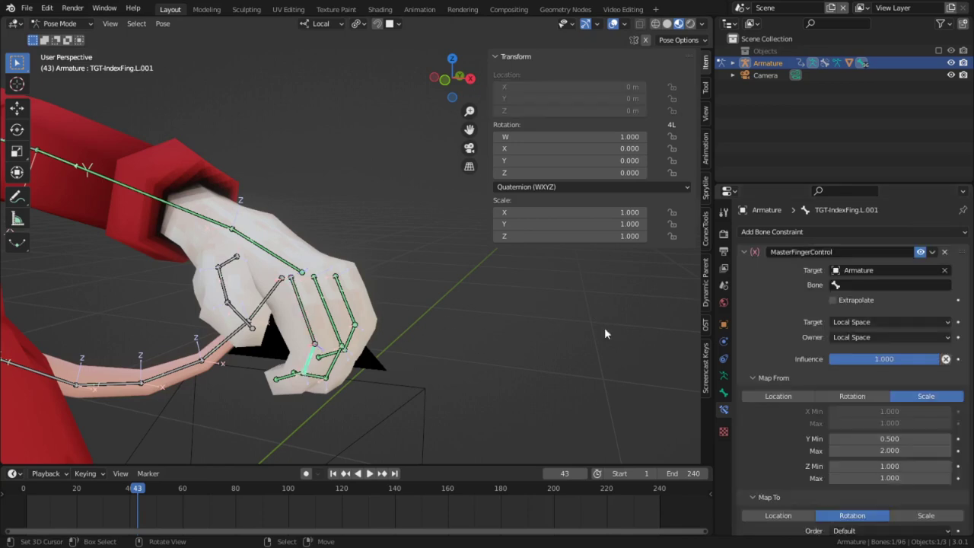
pyautogui.click(943, 252)
pyautogui.click(276, 376)
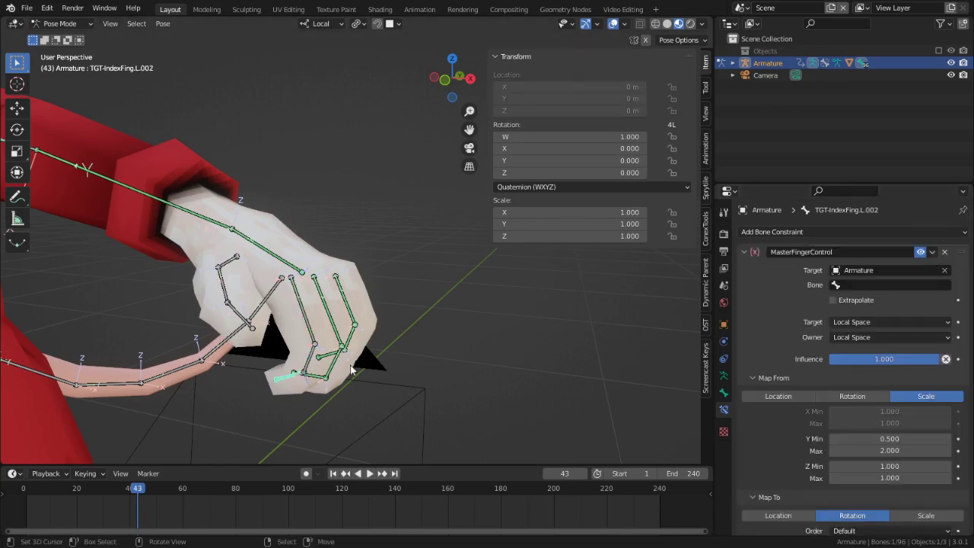
pyautogui.click(945, 253)
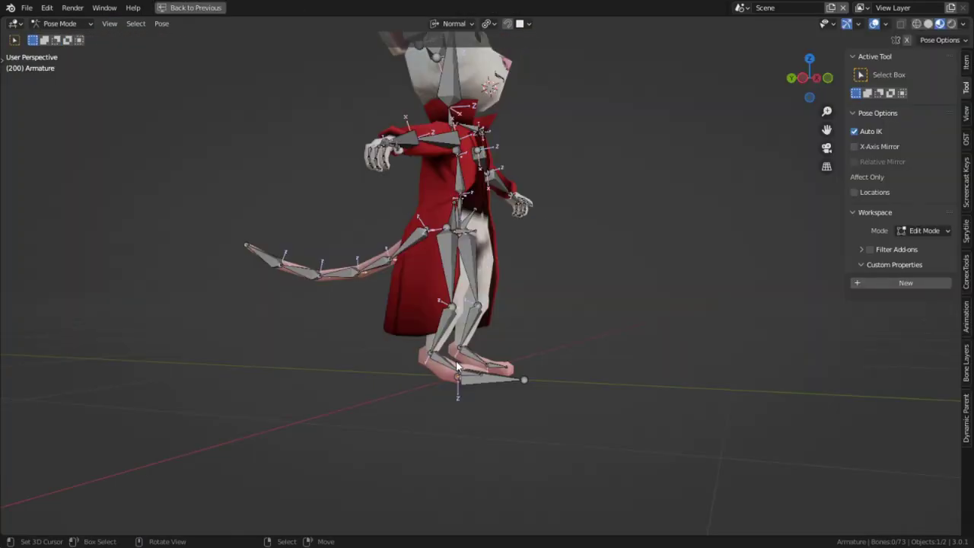
# - Lift Foot.R up and back with Auto IK so the right leg bends
pyautogui.click(455, 364)
pyautogui.press('g')
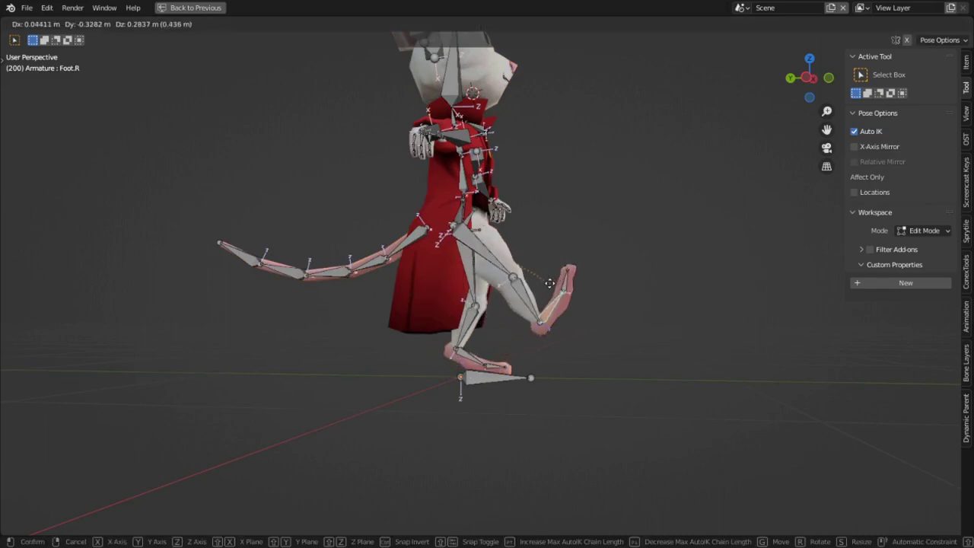
pyautogui.click(559, 386)
pyautogui.scroll(3, 558, 386)
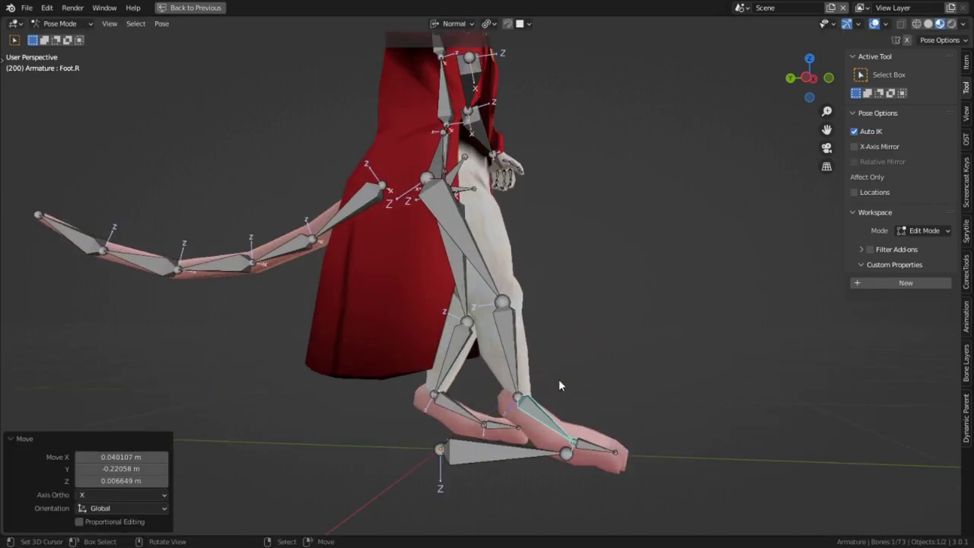
pyautogui.hotkey('ctrl', 'z')
pyautogui.hotkey('ctrl', 'z')
pyautogui.hotkey('ctrl', 'z')
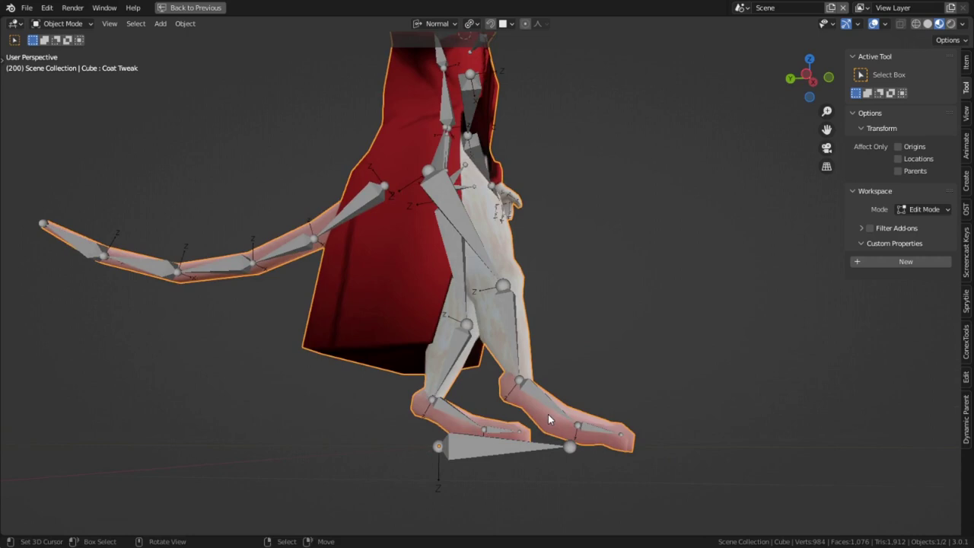
pyautogui.hotkey('ctrl', 'z')
pyautogui.press('g')
pyautogui.press('Escape')
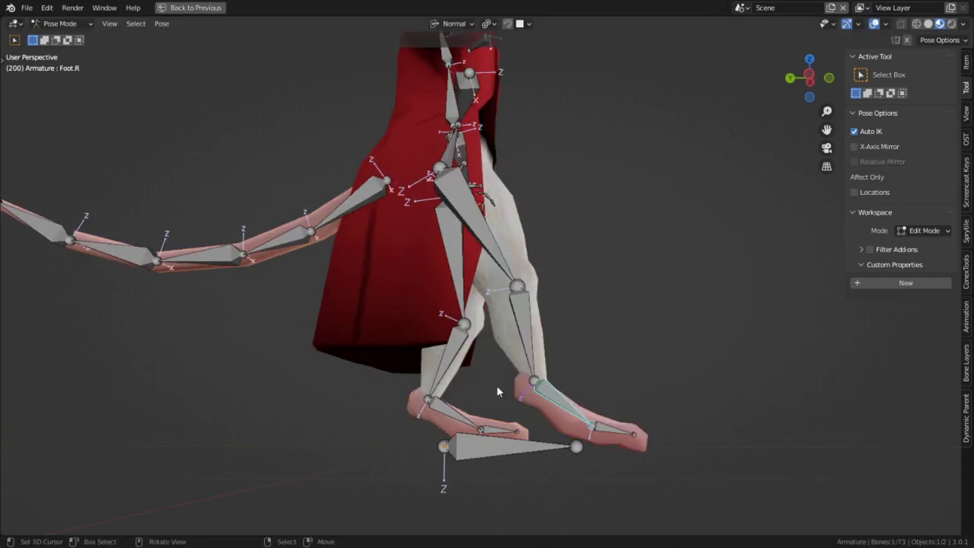
pyautogui.press('g')
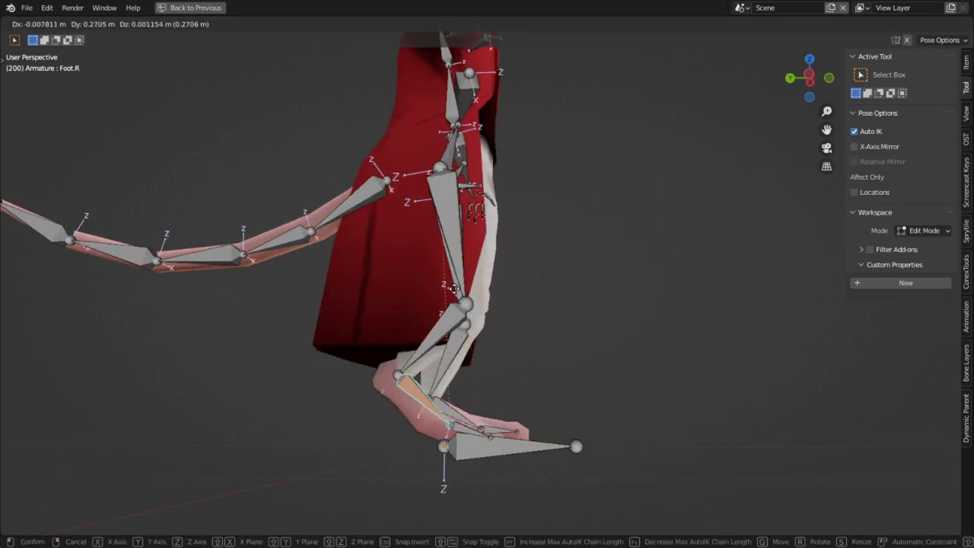
pyautogui.click(283, 465)
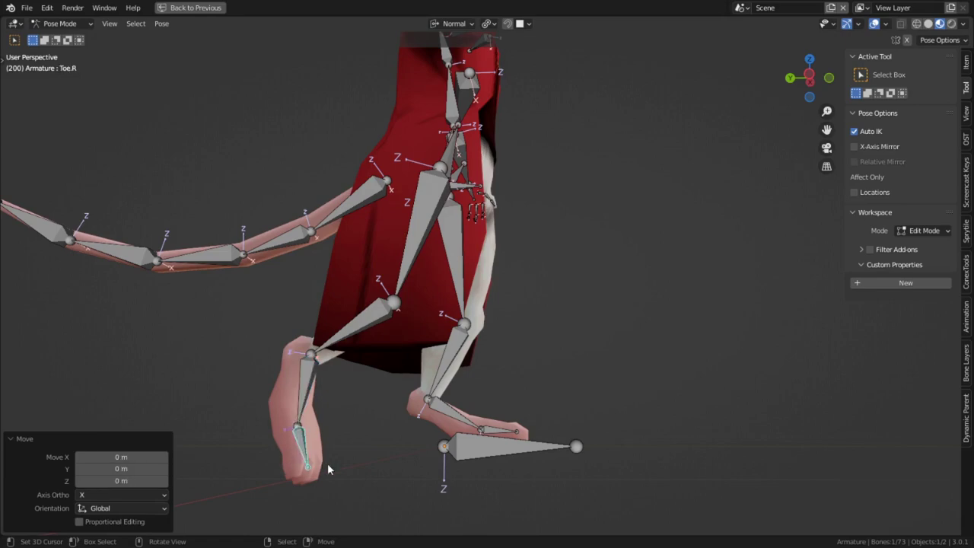
pyautogui.moveTo(326, 463); pyautogui.dragTo(396, 426, button='middle')
# - Bend Toe.R about its X axis by roughly -77°, then nudge Foot.R
pyautogui.press('r')
pyautogui.press('x')
pyautogui.press('x')
pyautogui.click(459, 416)
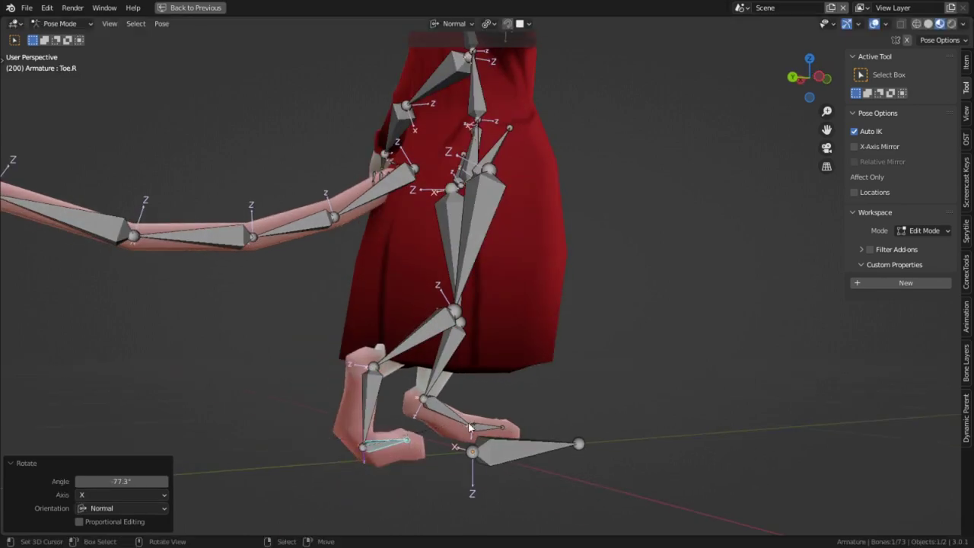
pyautogui.moveTo(459, 415)
pyautogui.mouseDown(button='middle')
pyautogui.moveTo(323, 395)
pyautogui.moveTo(246, 439)
pyautogui.moveTo(157, 438)
pyautogui.moveTo(497, 484)
pyautogui.mouseUp(button='middle')
pyautogui.click(323, 395)
pyautogui.press('g')
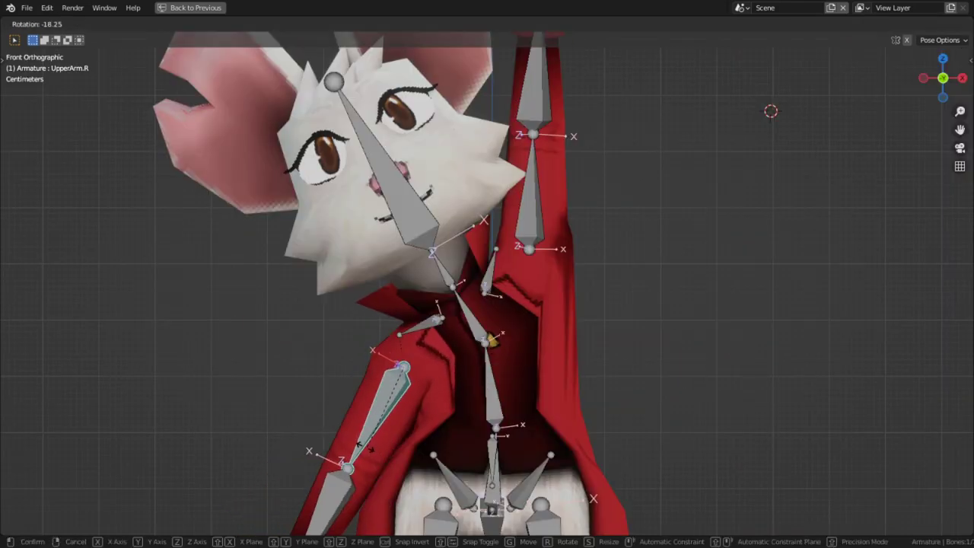
# - Confirm the right upper arm rotation and rotate LowerArm.L upward
pyautogui.click(370, 451)
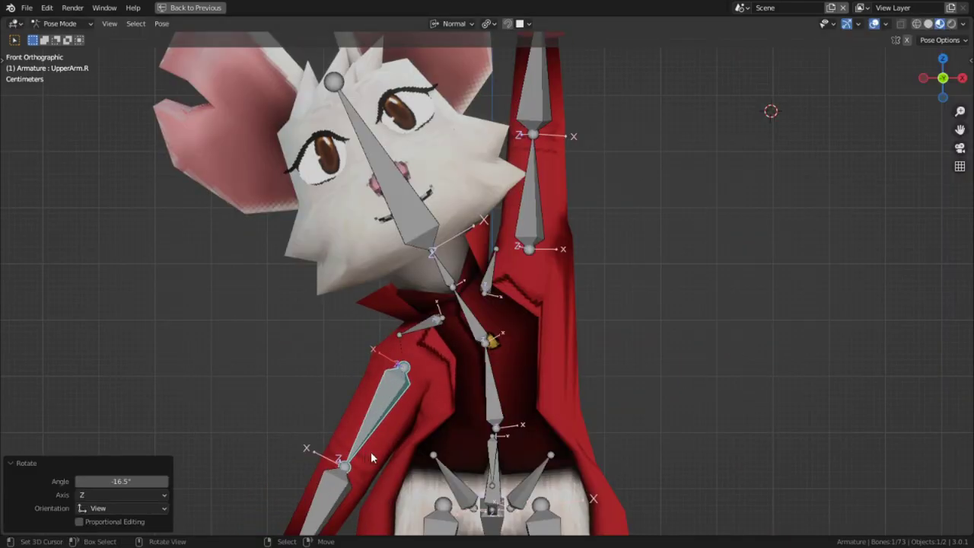
pyautogui.scroll(-2, 425, 366)
pyautogui.scroll(-1, 481, 348)
pyautogui.click(520, 174)
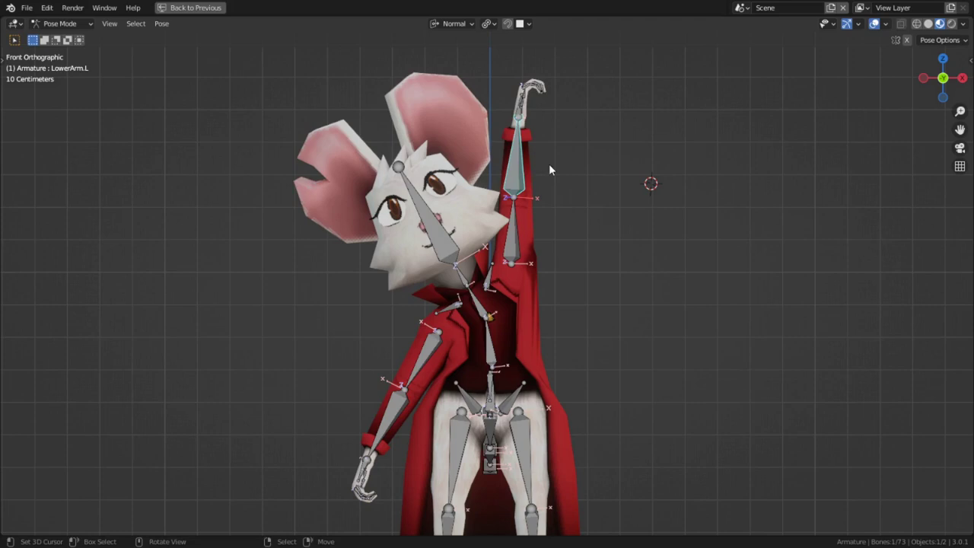
pyautogui.press('r')
pyautogui.click(602, 167)
# - Trackball-rotate UpperArm.L and LowerArm.L so the forearm curls over the head
pyautogui.click(518, 243)
pyautogui.press('r')
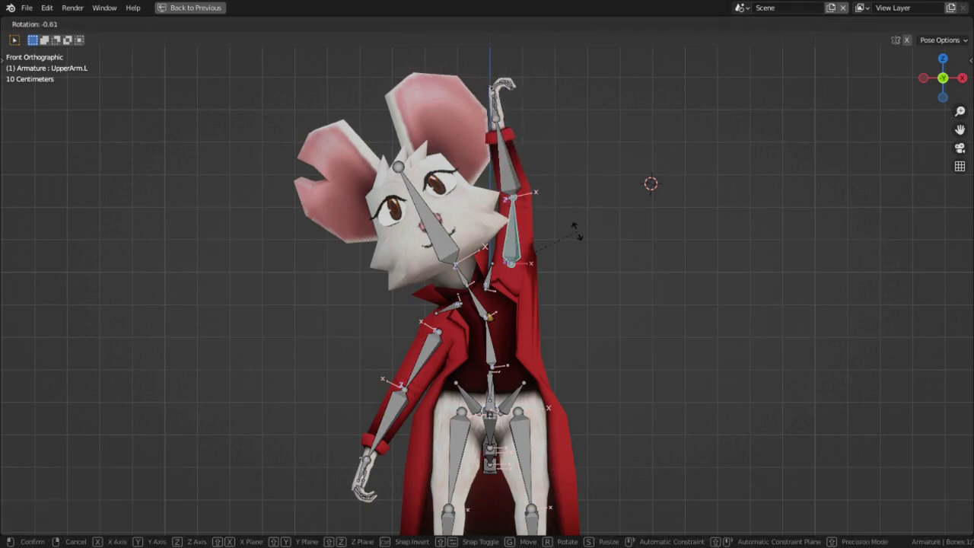
pyautogui.press('r')
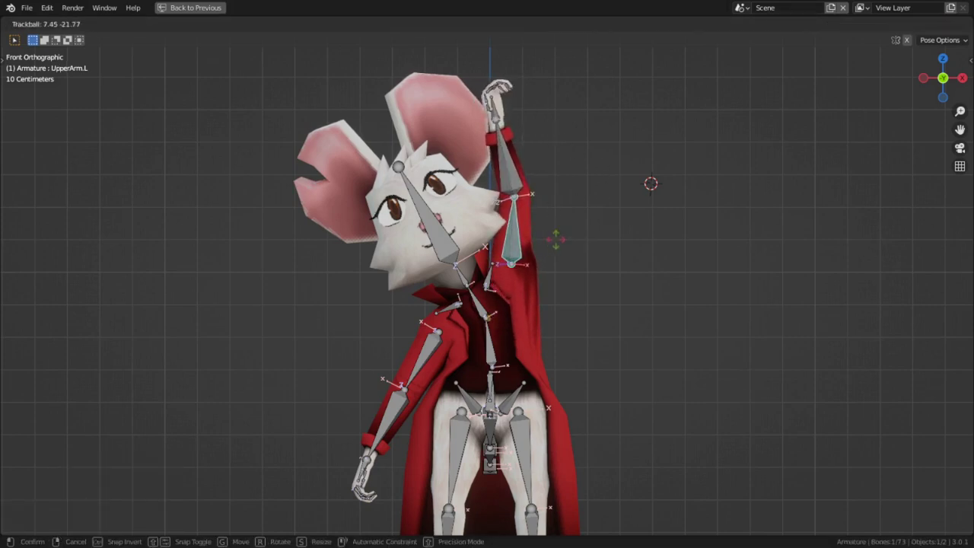
pyautogui.click(539, 221)
pyautogui.click(522, 189)
pyautogui.press('r')
pyautogui.press('r')
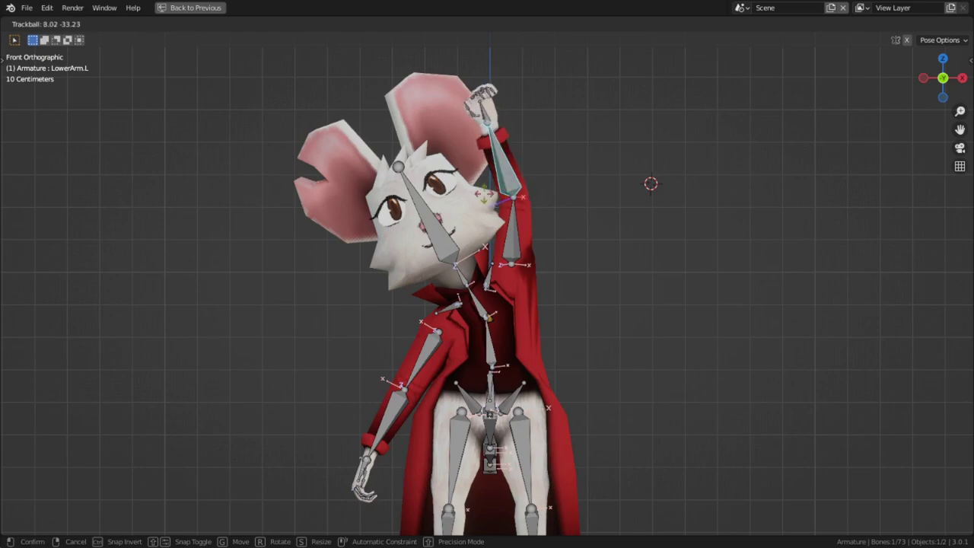
pyautogui.click(479, 126)
pyautogui.scroll(4, 477, 124)
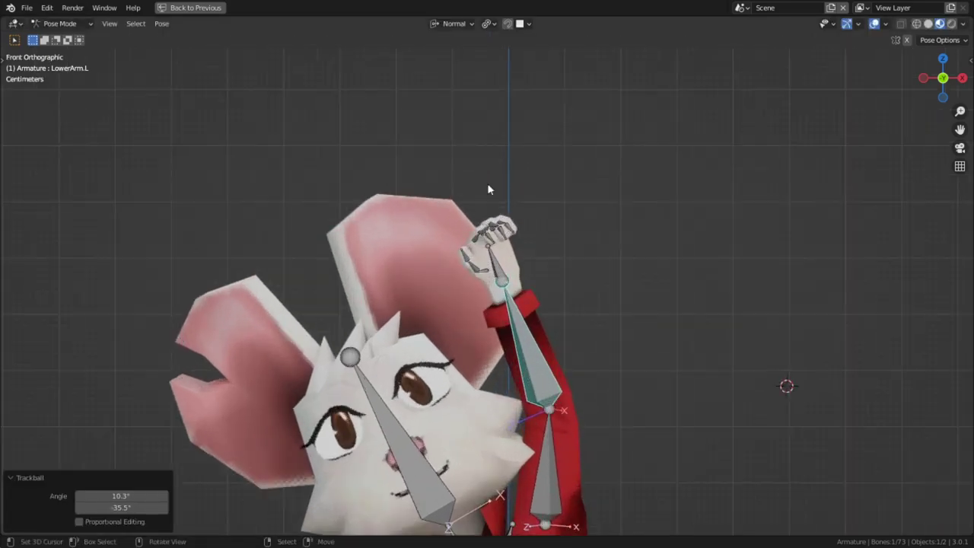
# - Extrude upright local-Z bones at the tail joints and parent a tail segment with Keep Offset
pyautogui.click(550, 197)
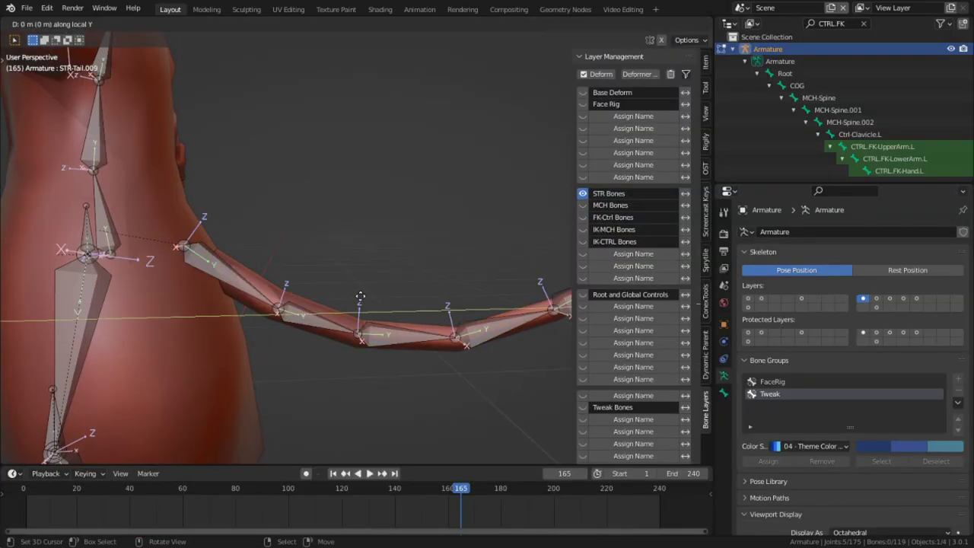
pyautogui.press('z')
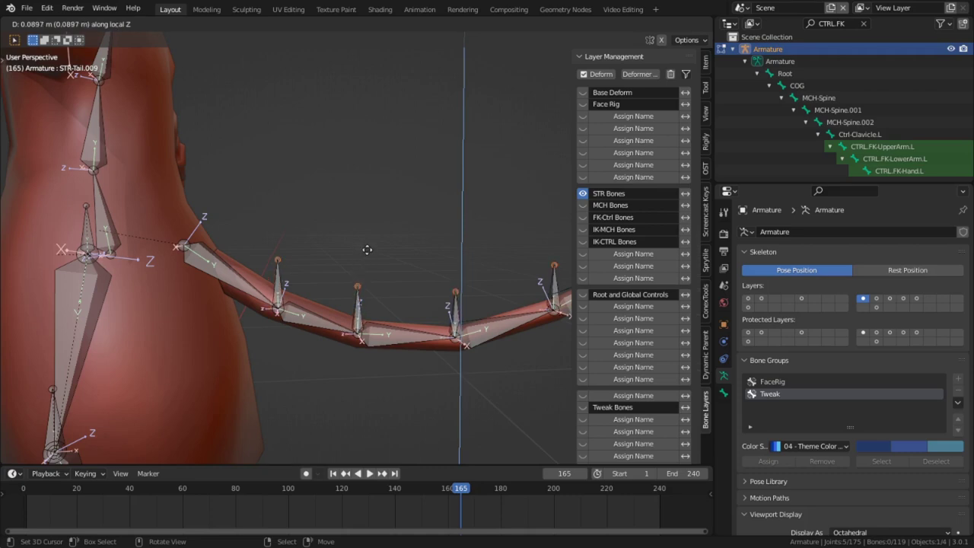
pyautogui.click(367, 249)
pyautogui.moveTo(418, 269); pyautogui.dragTo(133, 249, button='middle')
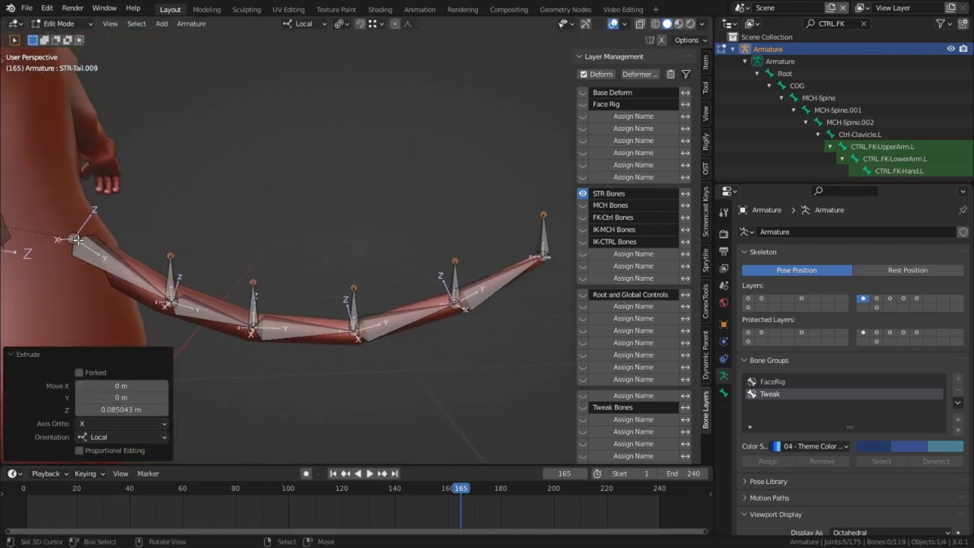
pyautogui.press('e')
pyautogui.press('z')
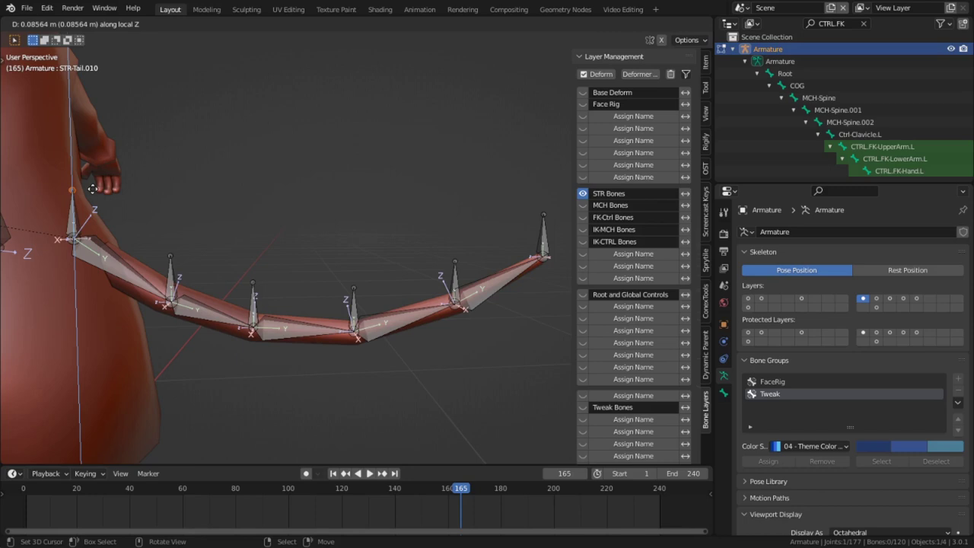
pyautogui.click(95, 188)
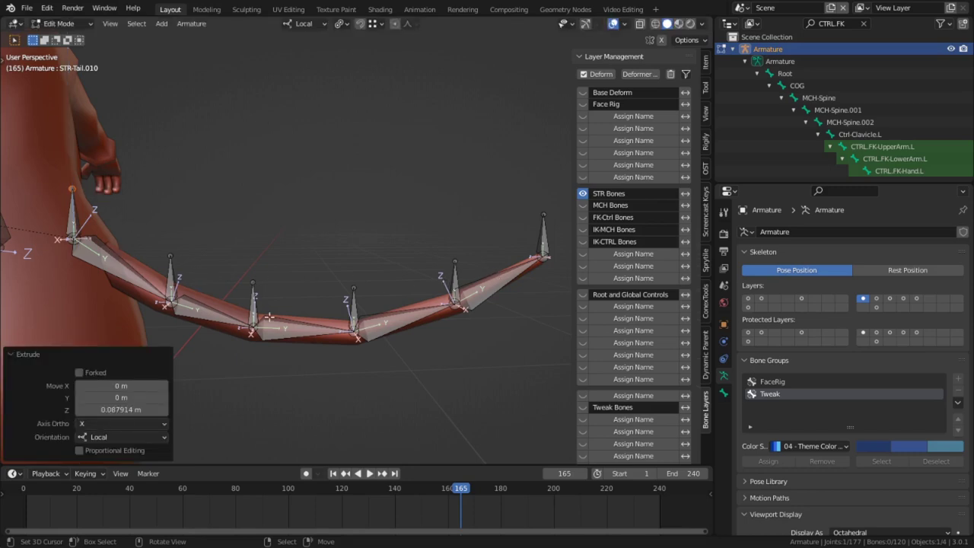
pyautogui.click(502, 288)
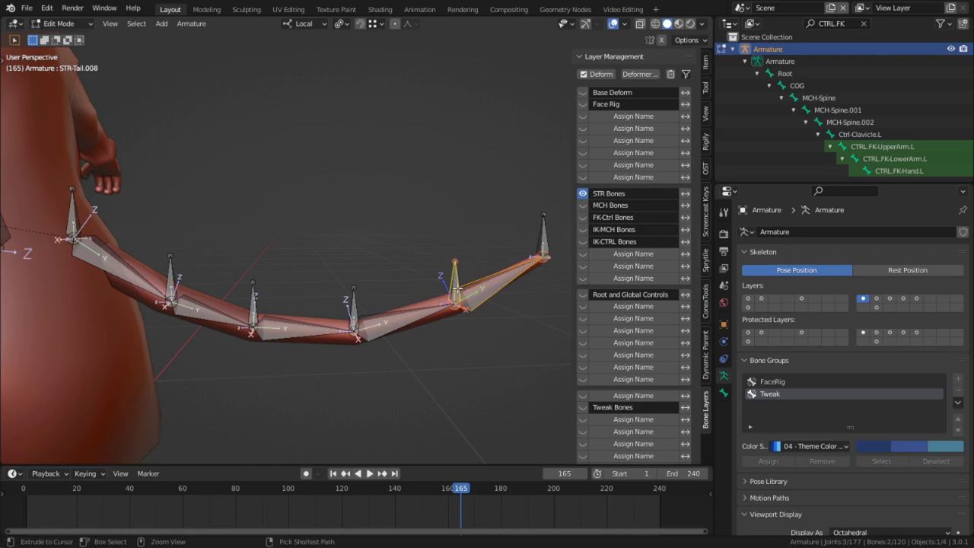
pyautogui.hotkey('ctrl', 'p')
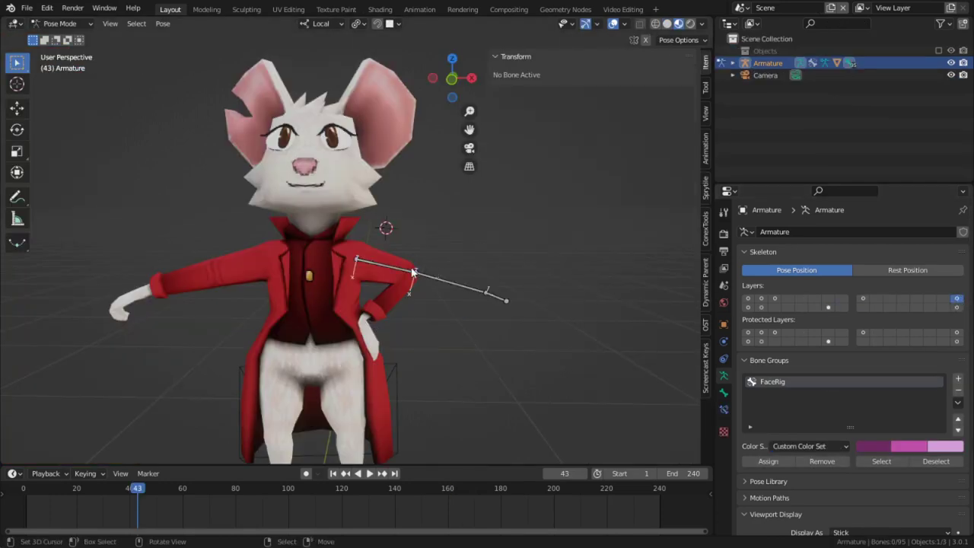
# - Rotate the left FK upper arm and forearm upward to test the FK arm
pyautogui.click(414, 272)
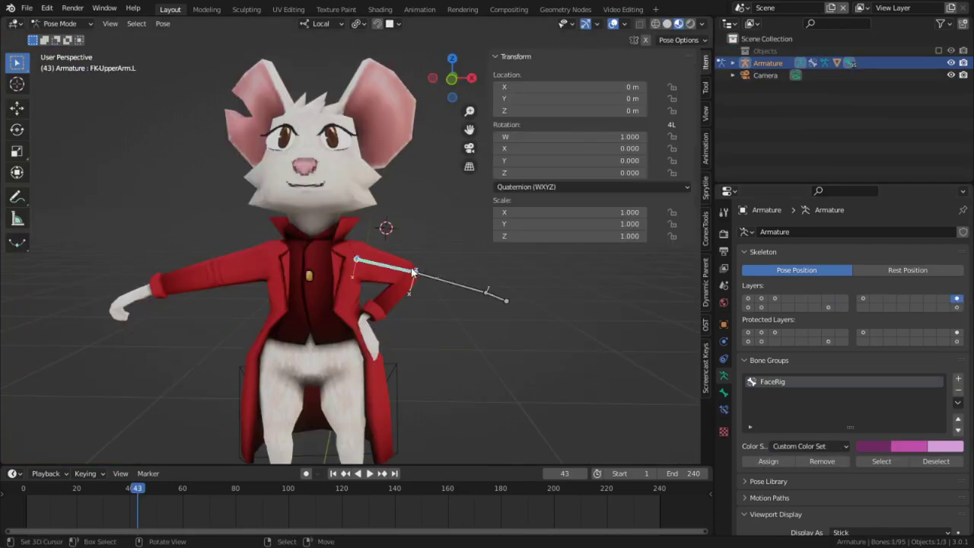
pyautogui.keyDown('shift'); pyautogui.click(460, 287); pyautogui.keyUp('shift')
pyautogui.press('r')
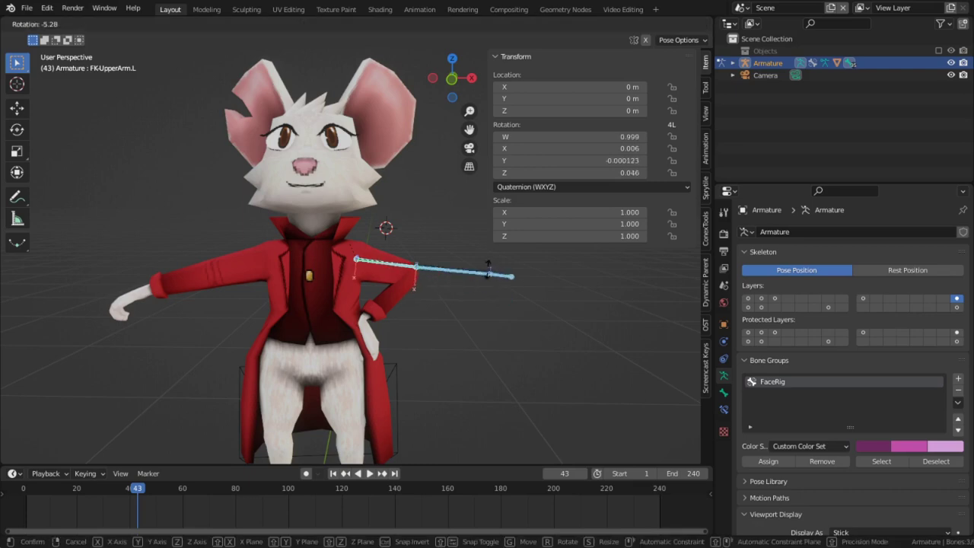
pyautogui.click(429, 204)
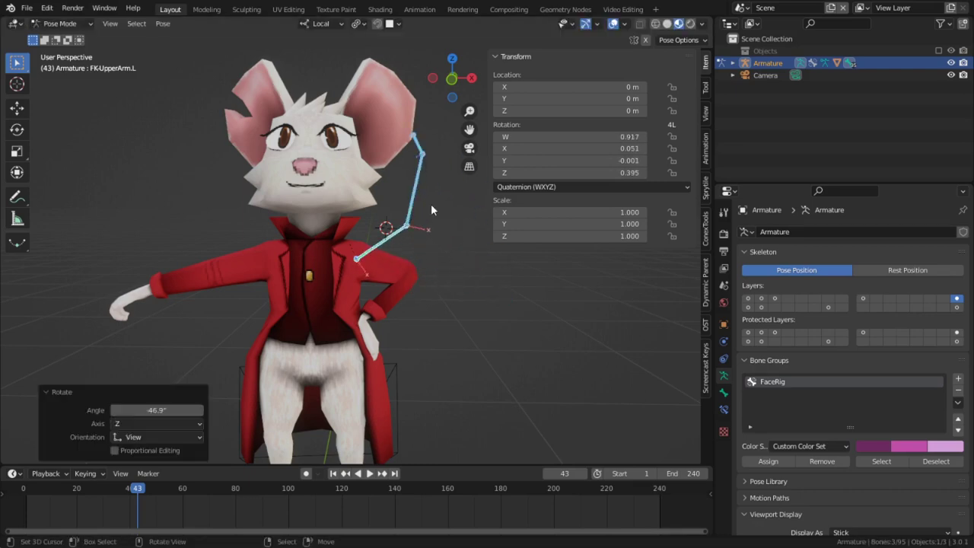
# - Switch bone layers to select the upper arm, forearm and hand mechanism bones
pyautogui.click(863, 300)
pyautogui.click(392, 269)
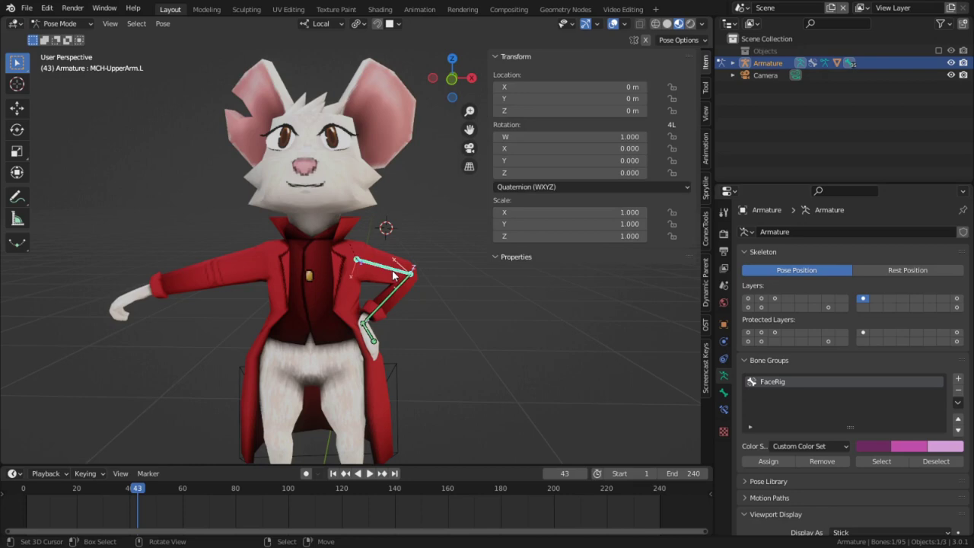
pyautogui.keyDown('shift'); pyautogui.click(384, 301); pyautogui.keyUp('shift')
pyautogui.keyDown('shift'); pyautogui.click(373, 335); pyautogui.keyUp('shift')
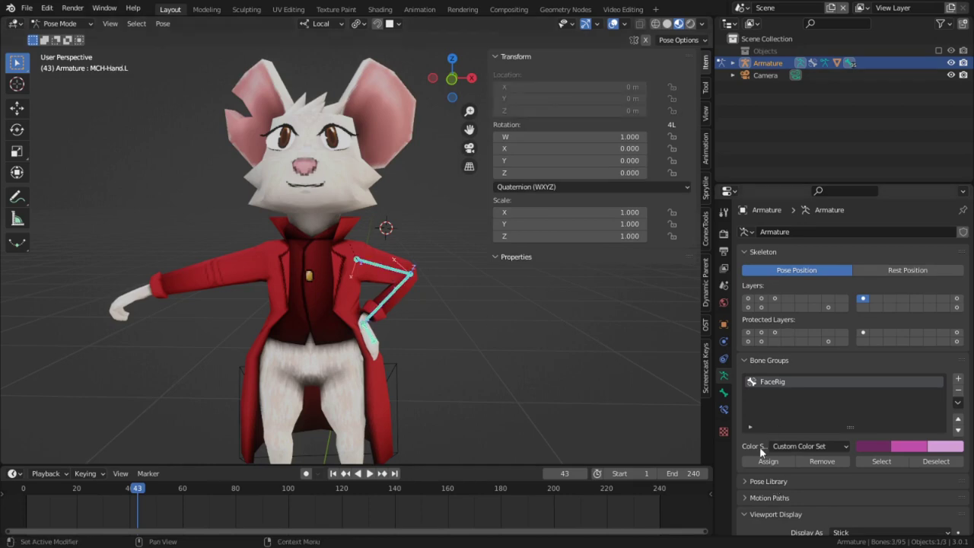
pyautogui.scroll(-1, 506, 326)
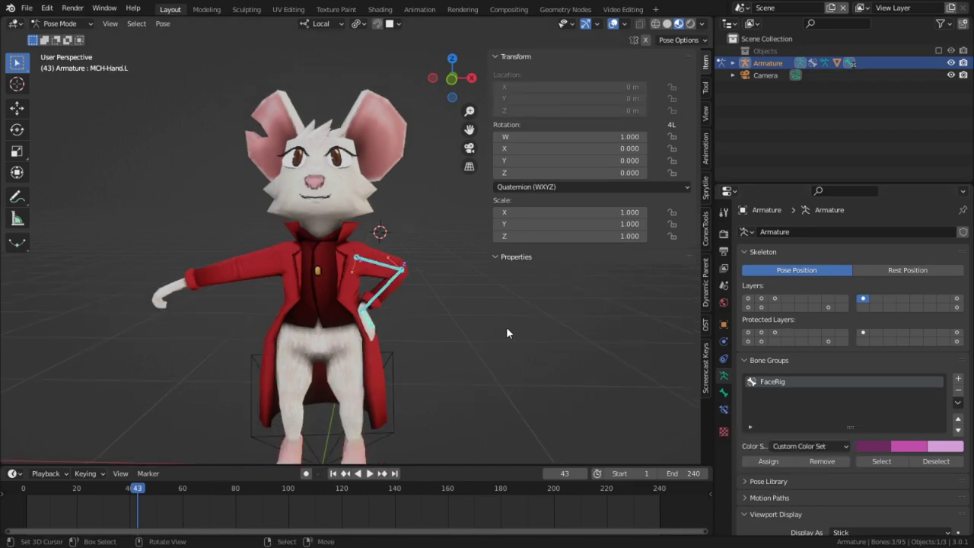
pyautogui.scroll(-1, 506, 327)
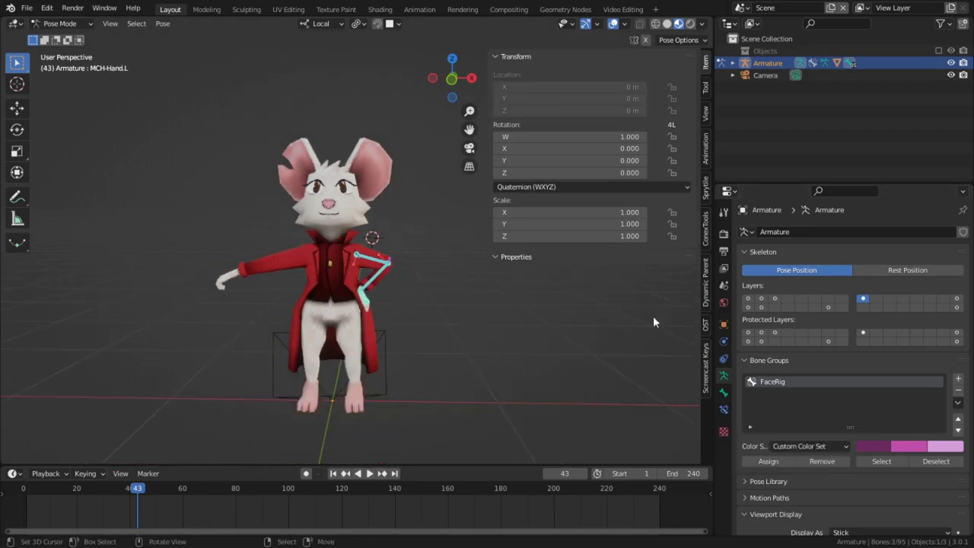
pyautogui.click(840, 303)
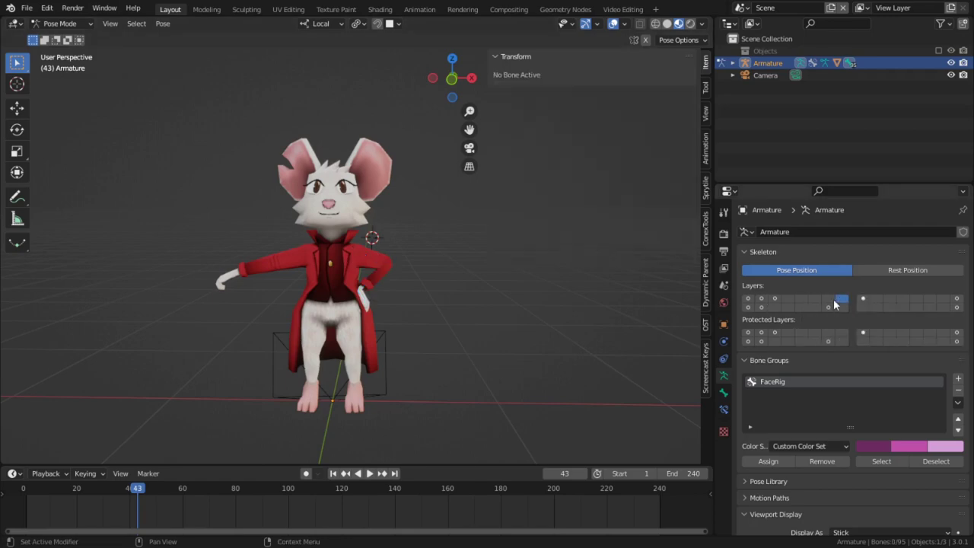
# - Move the lower-arm tweak bone, reset it with Alt+G, then move it again
pyautogui.moveTo(388, 254); pyautogui.dragTo(368, 160, button='middle')
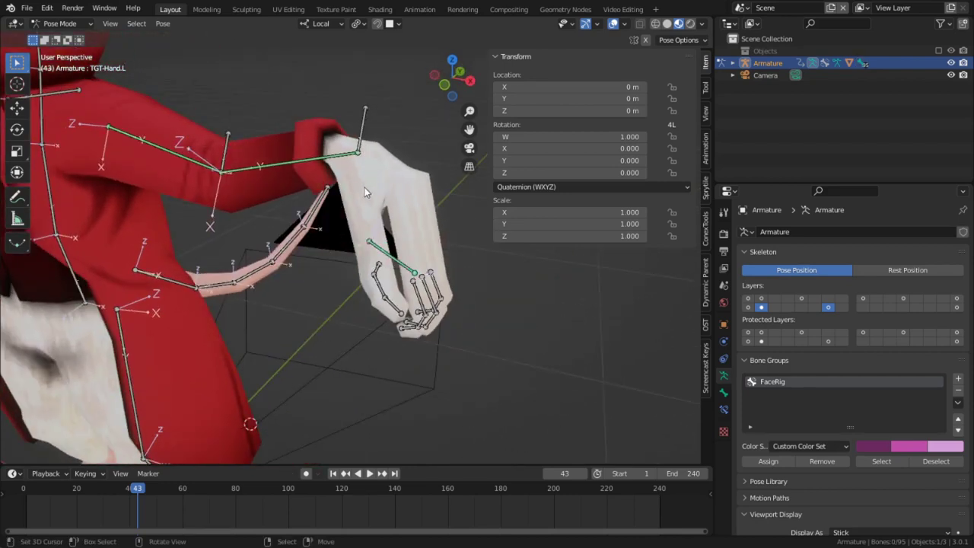
pyautogui.click(367, 145)
pyautogui.press('g')
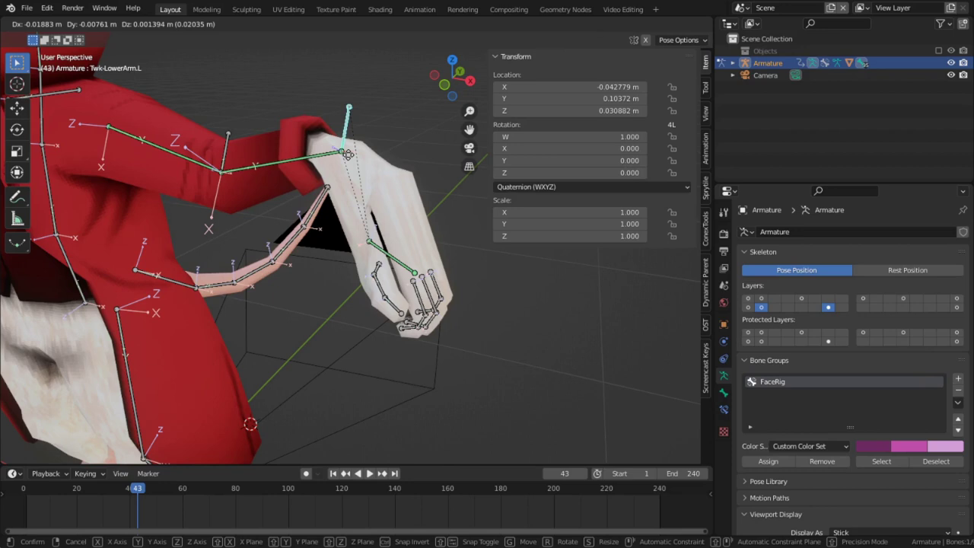
pyautogui.click(361, 156)
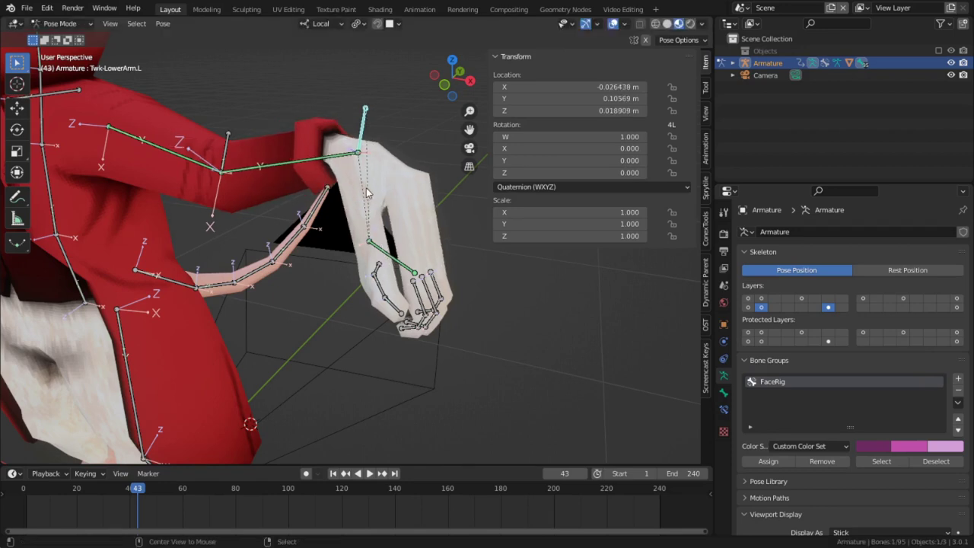
pyautogui.hotkey('alt', 'g')
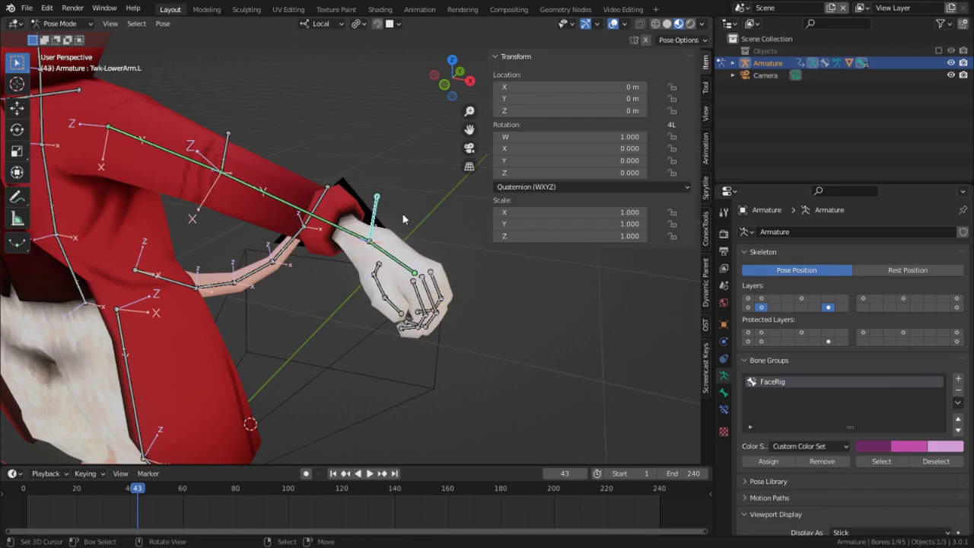
pyautogui.press('g')
pyautogui.click(415, 164)
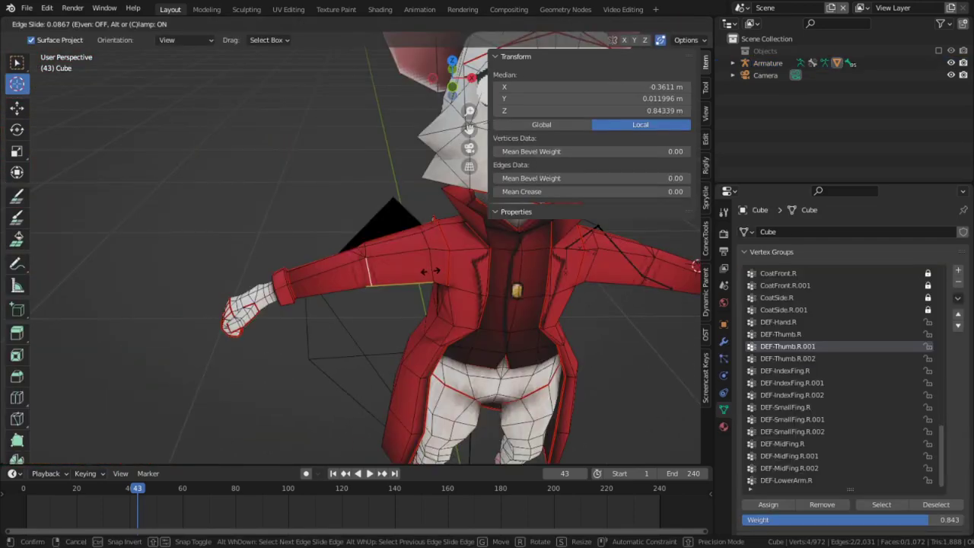
# - Leave mesh editing and put the armature into Pose Mode
pyautogui.click(430, 271)
pyautogui.press('Tab')
pyautogui.scroll(3, 403, 285)
pyautogui.scroll(4, 403, 285)
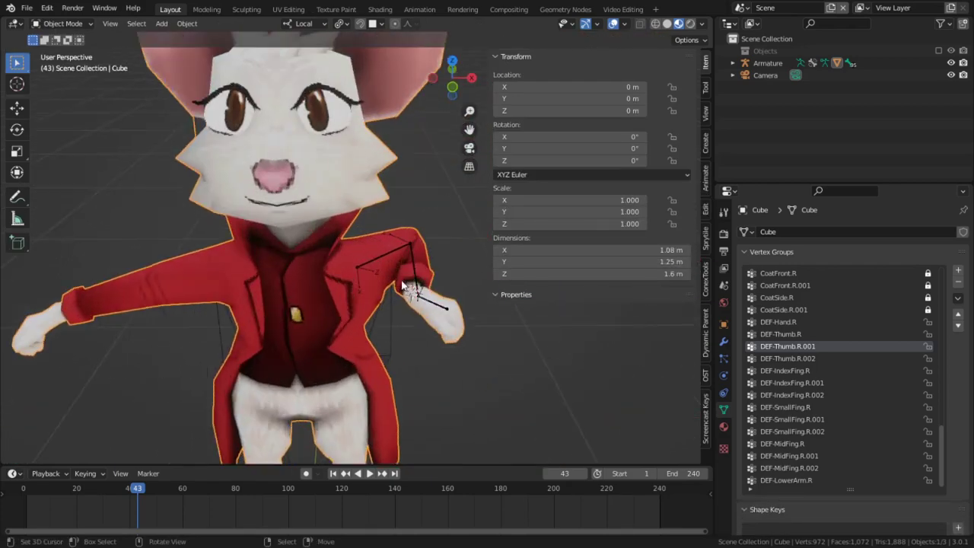
pyautogui.click(416, 298)
pyautogui.hotkey('ctrl', 'Tab')
# - Move and rotate IK-Hand.L so the left hand rests on the hip
pyautogui.press('g')
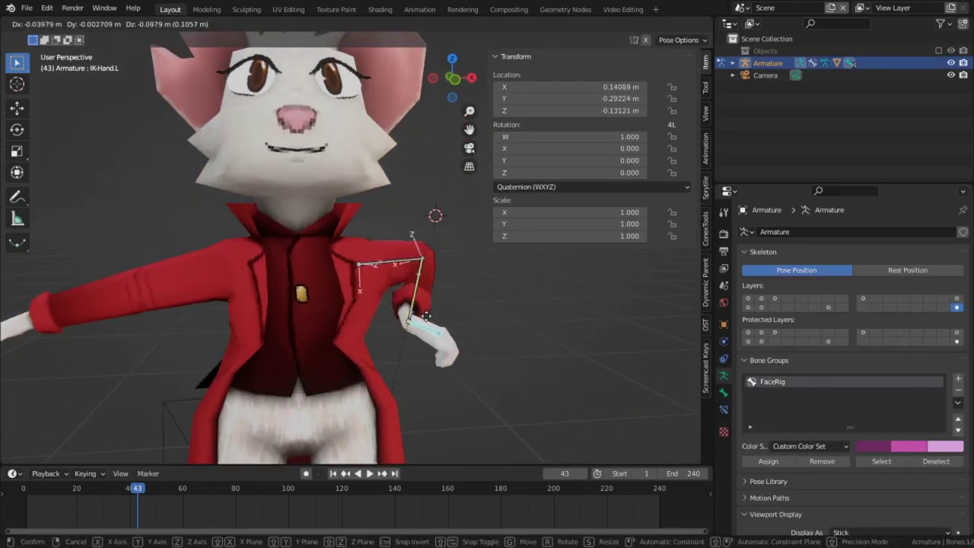
pyautogui.click(382, 356)
pyautogui.moveTo(382, 356); pyautogui.dragTo(411, 366, button='middle')
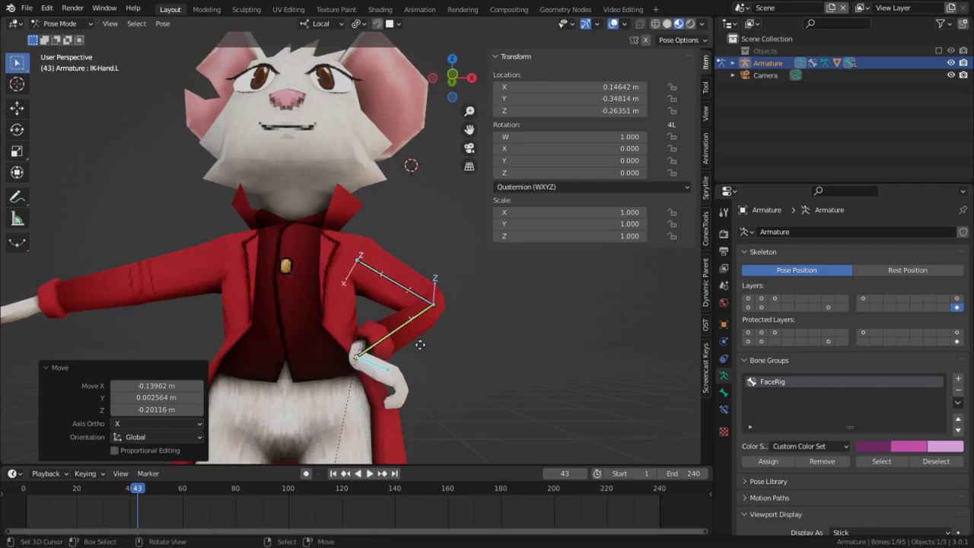
pyautogui.press('r')
pyautogui.click(426, 374)
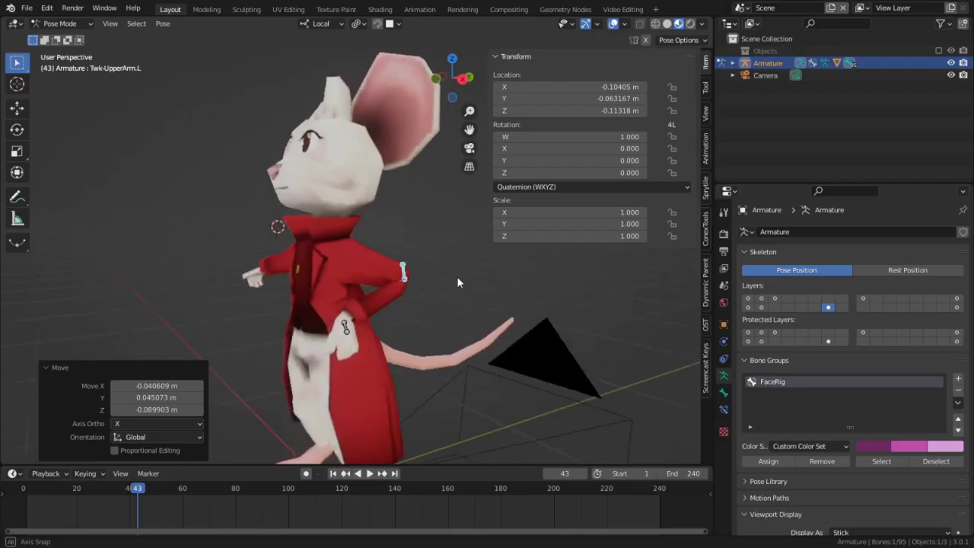
pyautogui.moveTo(457, 276)
pyautogui.mouseDown(button='middle')
pyautogui.moveTo(532, 277)
pyautogui.moveTo(518, 277)
pyautogui.mouseUp(button='middle')
# - Reset the pose and bring the demo rig's Deform and Stretch chains into view
pyautogui.hotkey('alt', 'g')
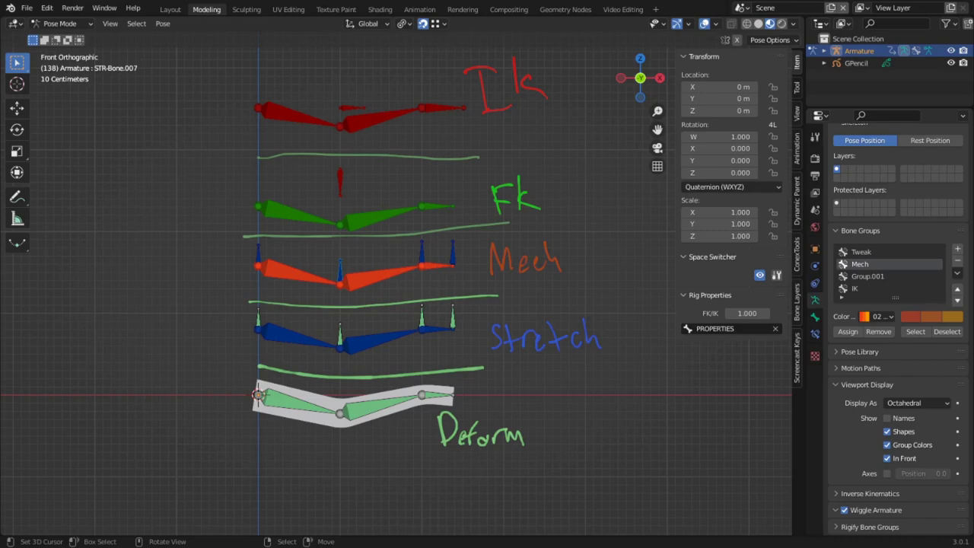
pyautogui.scroll(1, 459, 432)
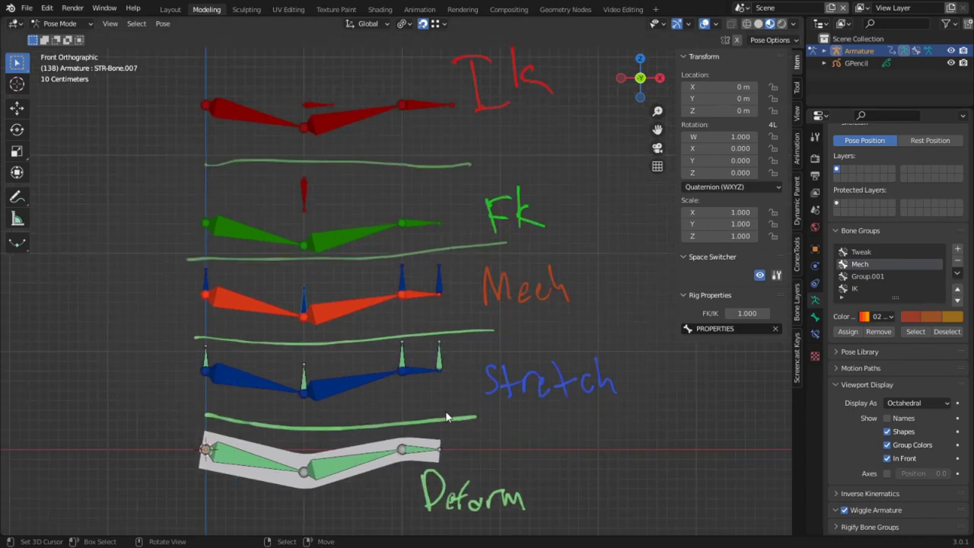
pyautogui.scroll(1, 449, 426)
pyautogui.scroll(1, 479, 326)
pyautogui.scroll(1, 538, 220)
pyautogui.scroll(1, 548, 274)
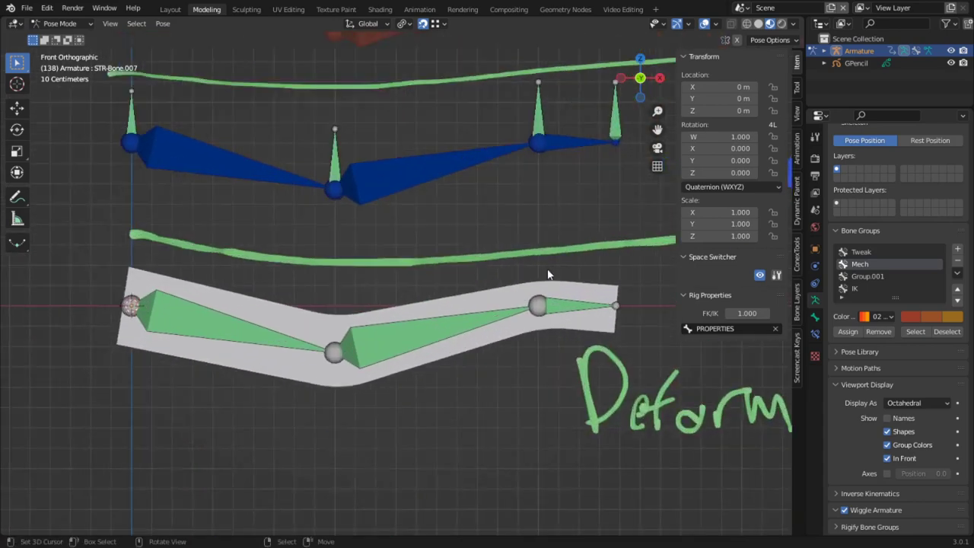
pyautogui.keyDown('shift'); pyautogui.moveTo(548, 274); pyautogui.dragTo(486, 319, button='middle'); pyautogui.keyUp('shift')
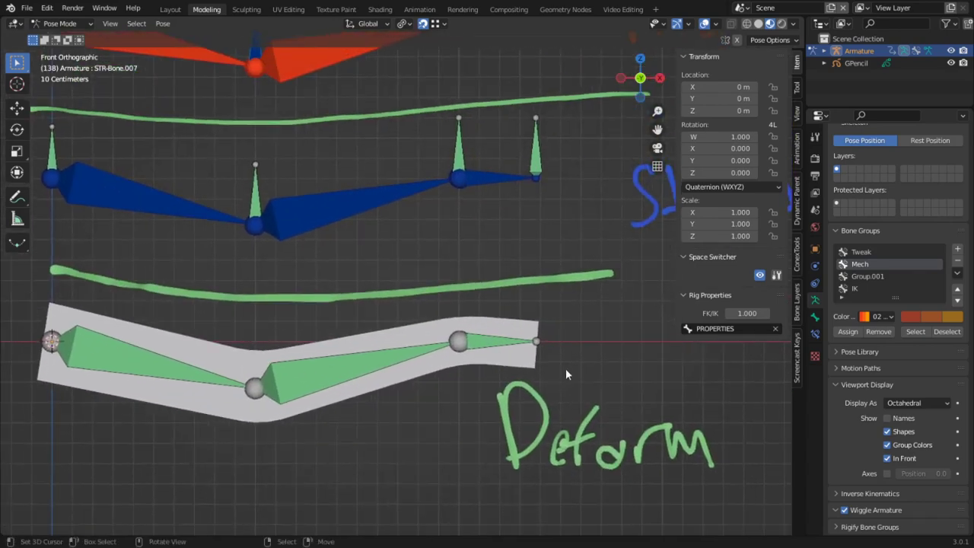
pyautogui.click(454, 306)
pyautogui.scroll(-3, 454, 306)
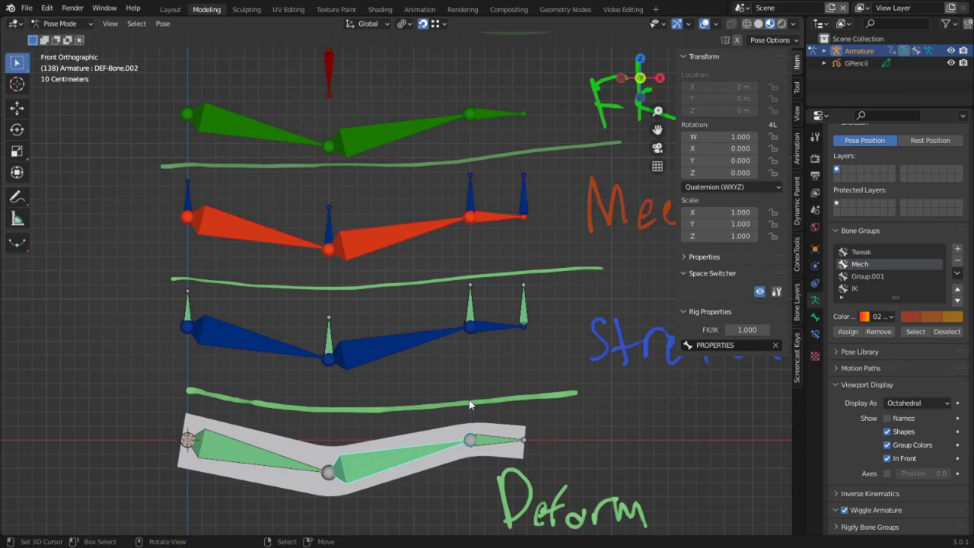
pyautogui.click(390, 356)
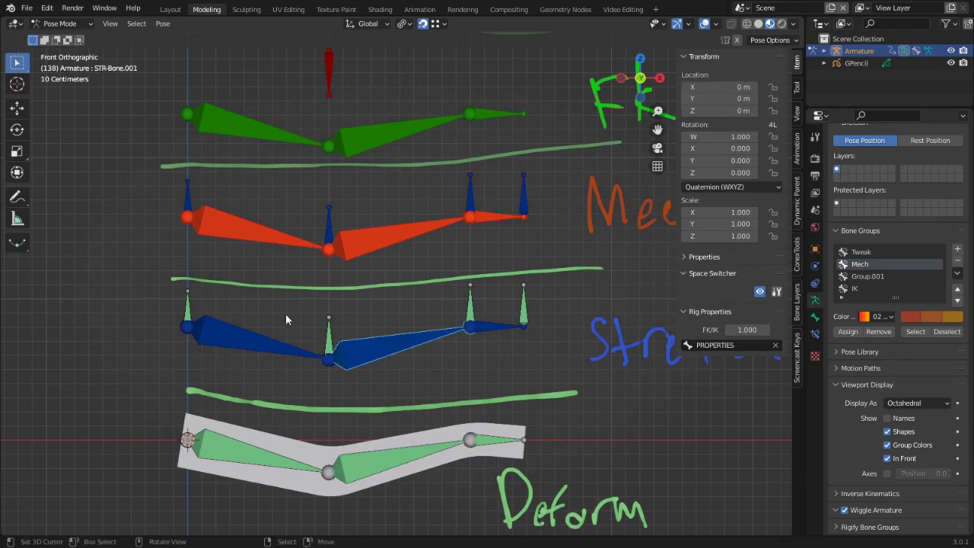
# - In Edit Mode, test-move the Stretch chain bones and cancel each move
pyautogui.press('Tab')
pyautogui.click(228, 339)
pyautogui.press('g')
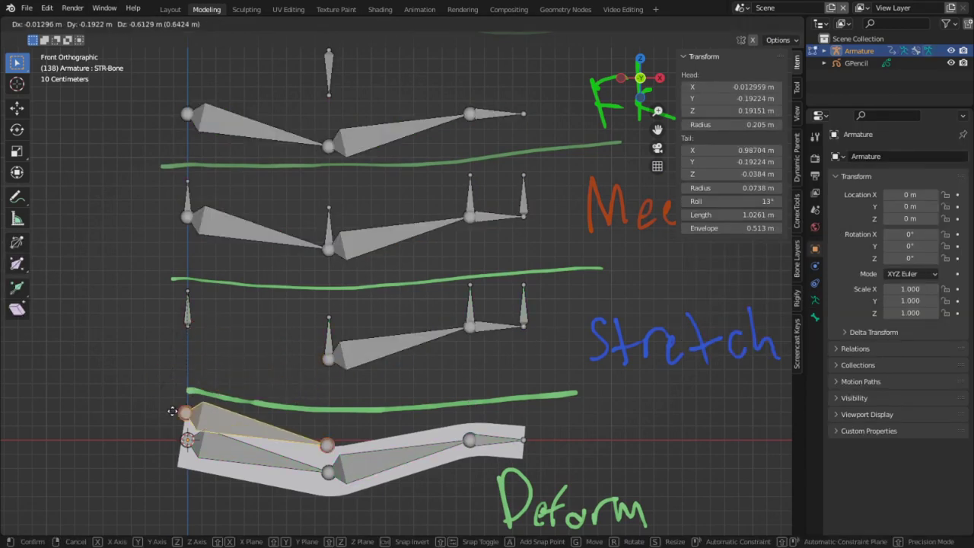
pyautogui.rightClick(186, 375)
pyautogui.click(411, 344)
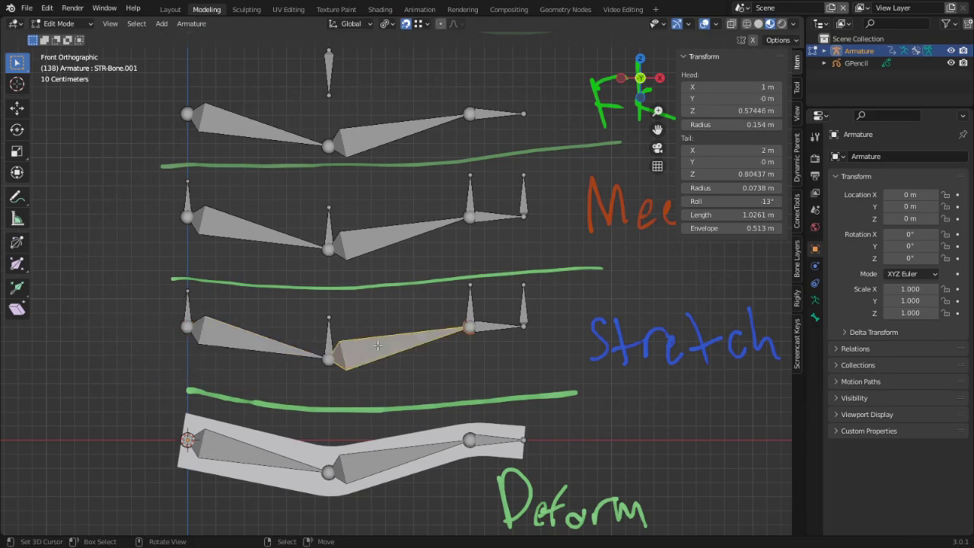
pyautogui.press('g')
pyautogui.press('Escape')
pyautogui.click(501, 330)
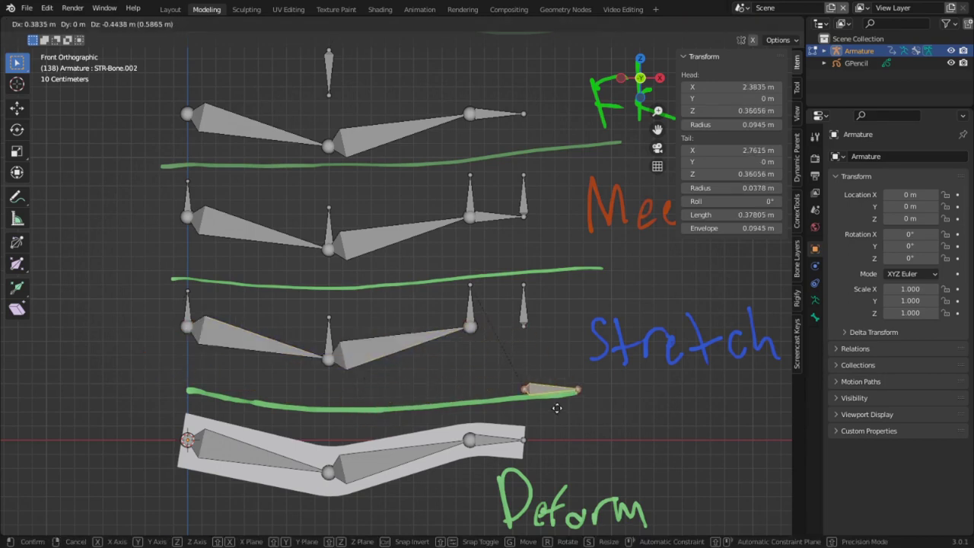
# - In Pose Mode, test-move the small target and Mech joint bones, cancelling each move
pyautogui.press('Tab')
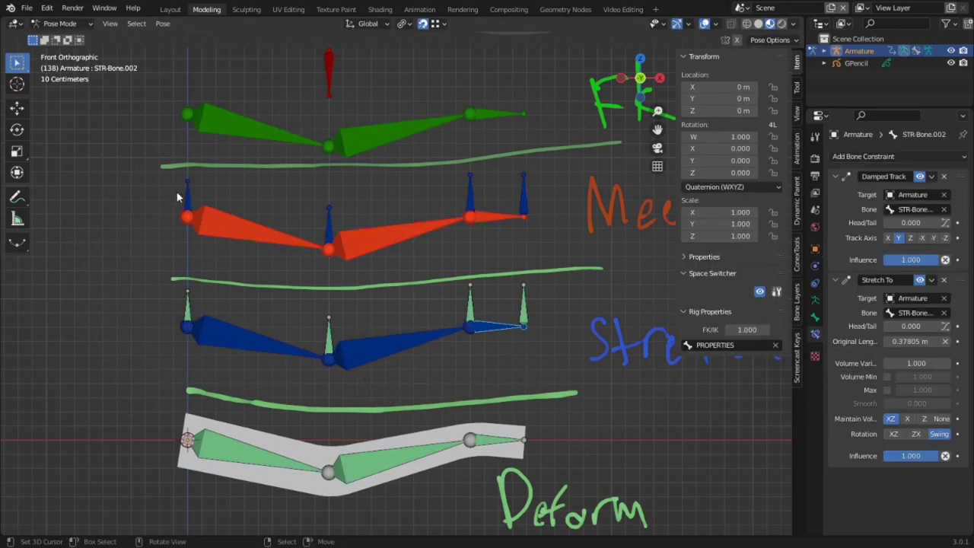
pyautogui.click(186, 197)
pyautogui.keyDown('shift'); pyautogui.moveTo(307, 233); pyautogui.dragTo(314, 286, button='middle'); pyautogui.keyUp('shift')
pyautogui.press('g')
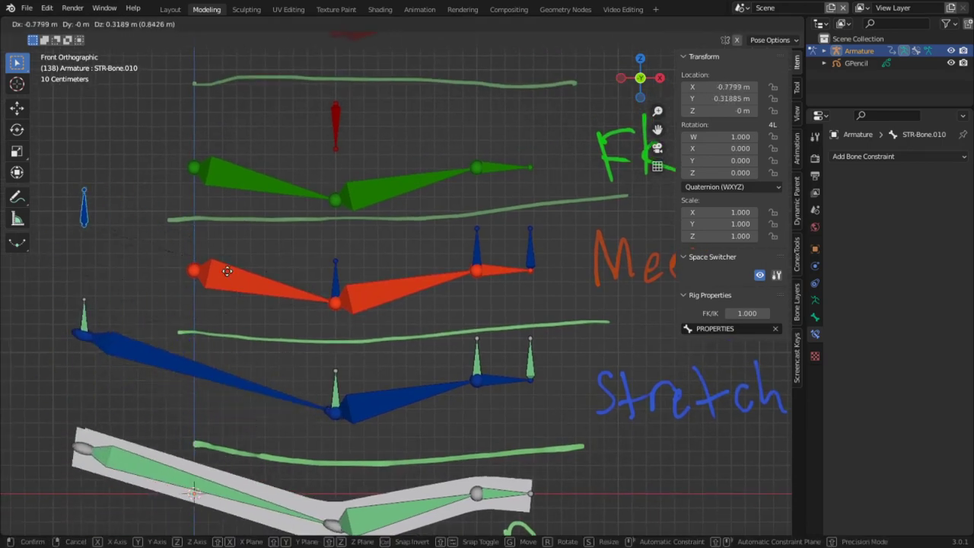
pyautogui.press('Escape')
pyautogui.click(335, 282)
pyautogui.press('g')
pyautogui.press('Escape')
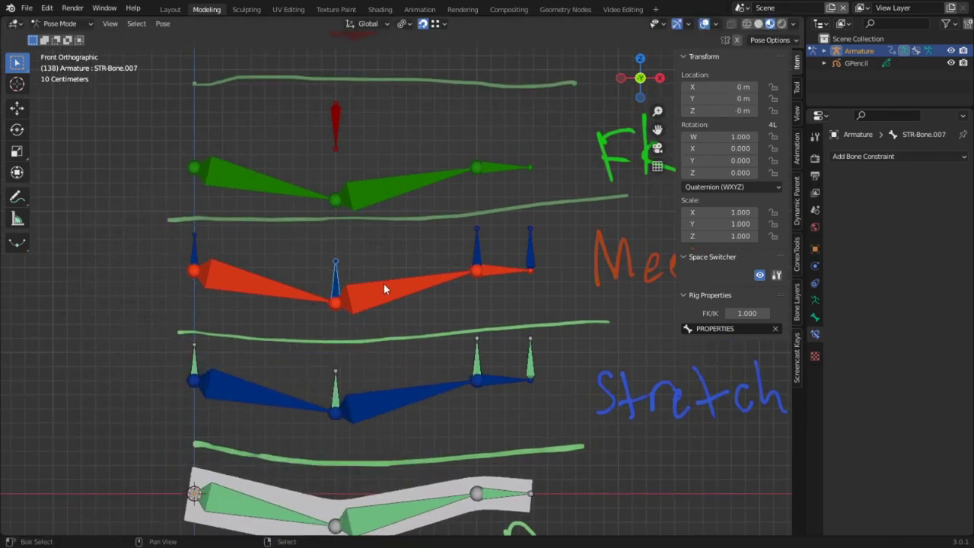
pyautogui.keyDown('shift'); pyautogui.moveTo(385, 290); pyautogui.dragTo(388, 233, button='middle'); pyautogui.keyUp('shift')
pyautogui.press('g')
pyautogui.press('Escape')
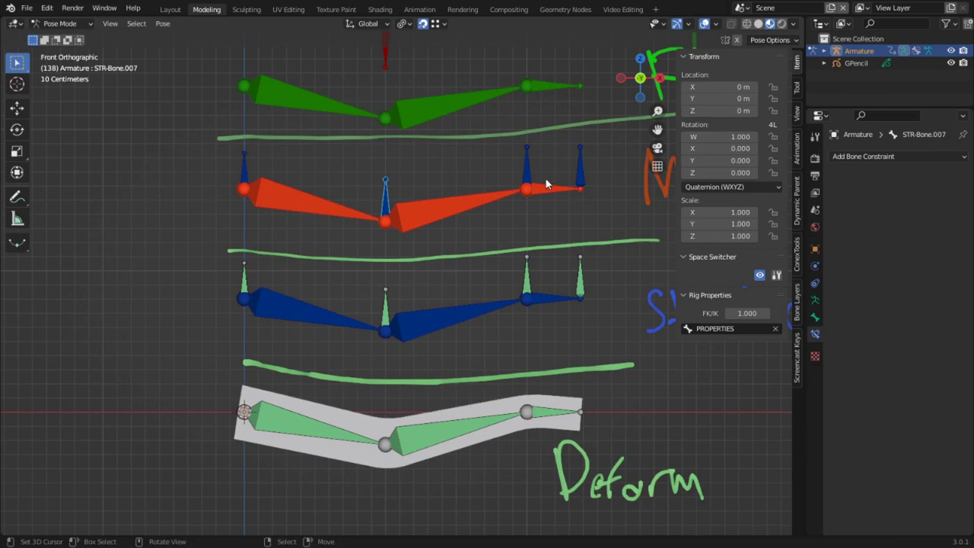
pyautogui.press('g')
pyautogui.press('Escape')
pyautogui.click(578, 177)
pyautogui.press('Escape')
# - In Edit Mode, test-move the Mech row's left and end bones, cancelling each
pyautogui.press('Tab')
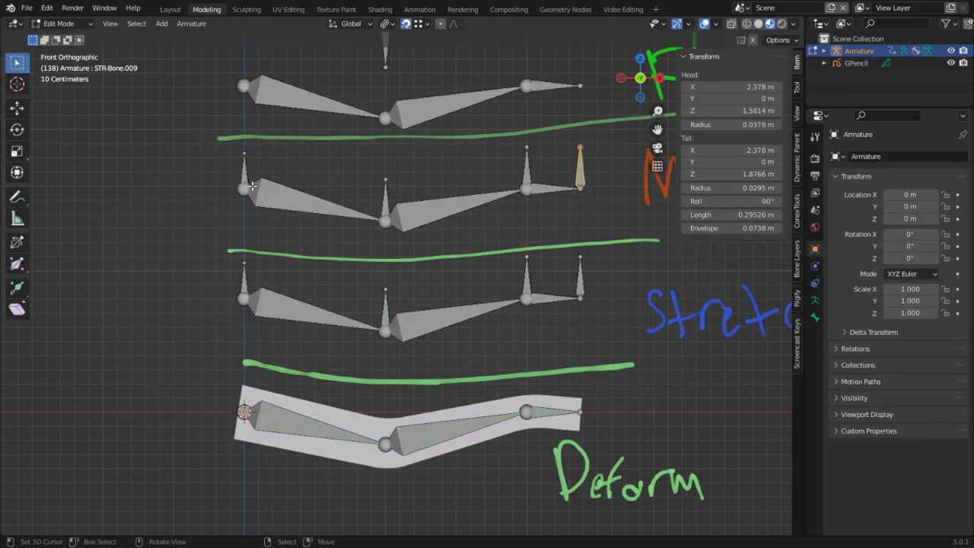
pyautogui.click(276, 203)
pyautogui.press('g')
pyautogui.press('Escape')
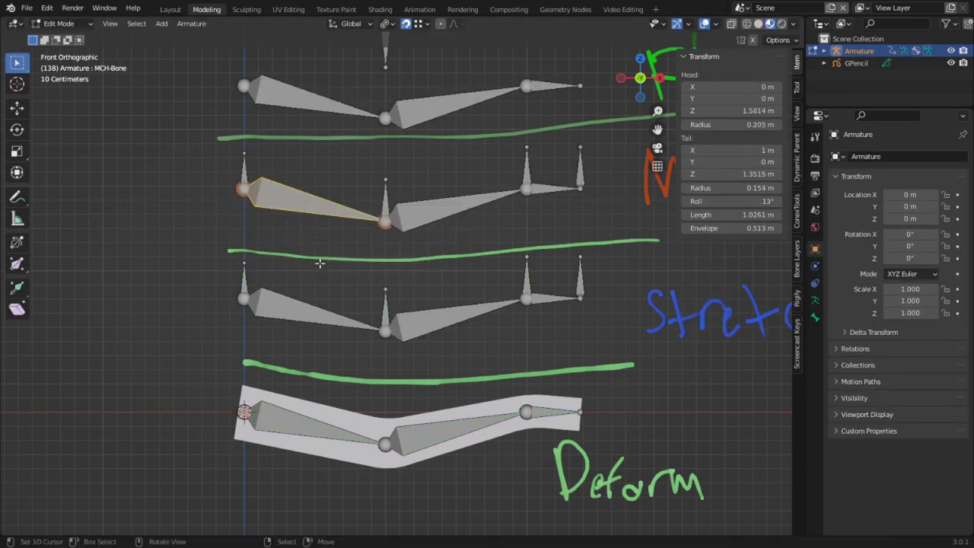
pyautogui.click(560, 192)
pyautogui.press('g')
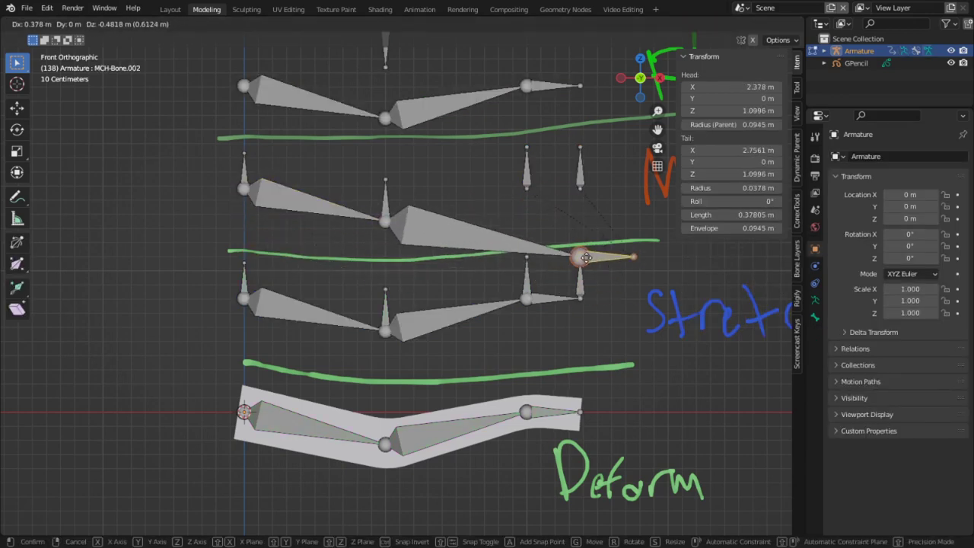
pyautogui.press('Escape')
# - In Pose Mode, select the small target bones on the Stretch row
pyautogui.press('Tab')
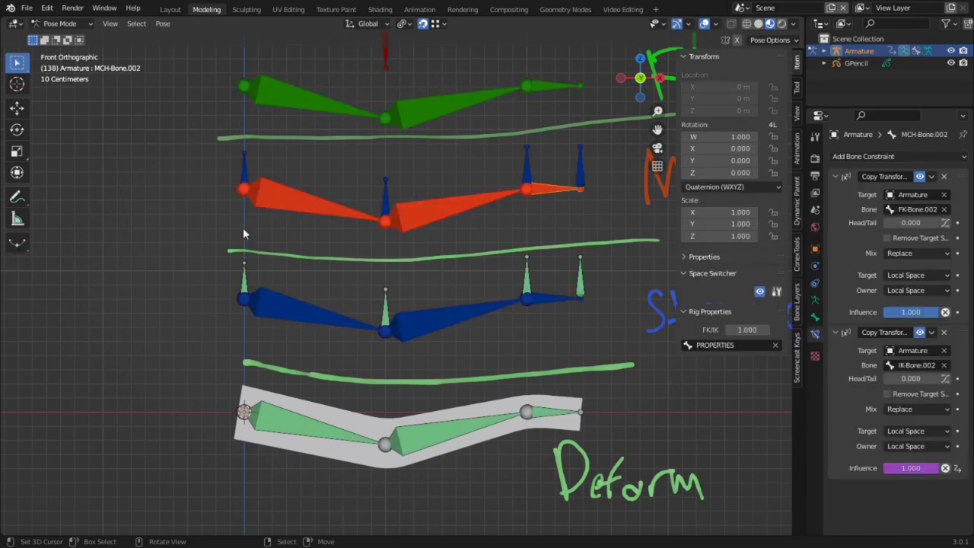
pyautogui.click(246, 175)
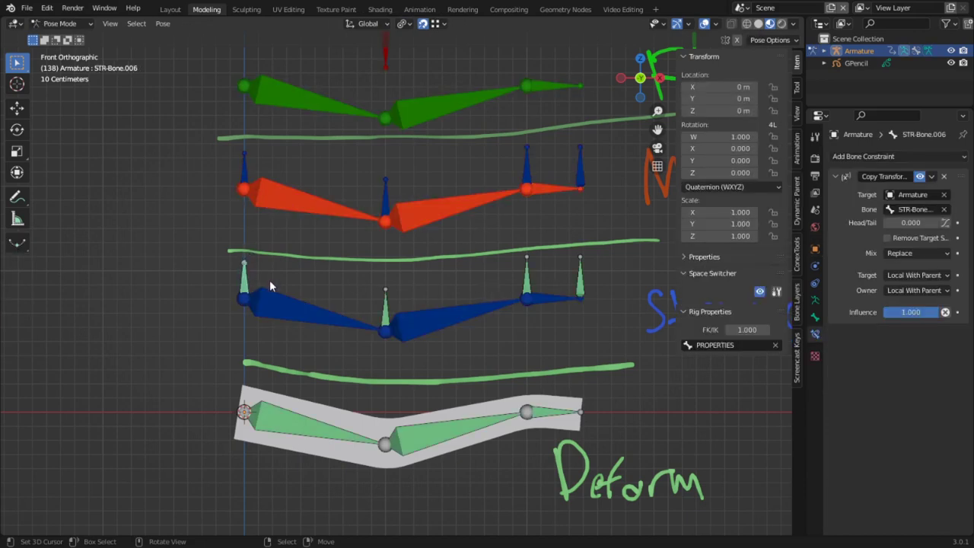
pyautogui.keyDown('shift'); pyautogui.click(386, 304); pyautogui.keyUp('shift')
pyautogui.keyDown('shift'); pyautogui.click(526, 278); pyautogui.keyUp('shift')
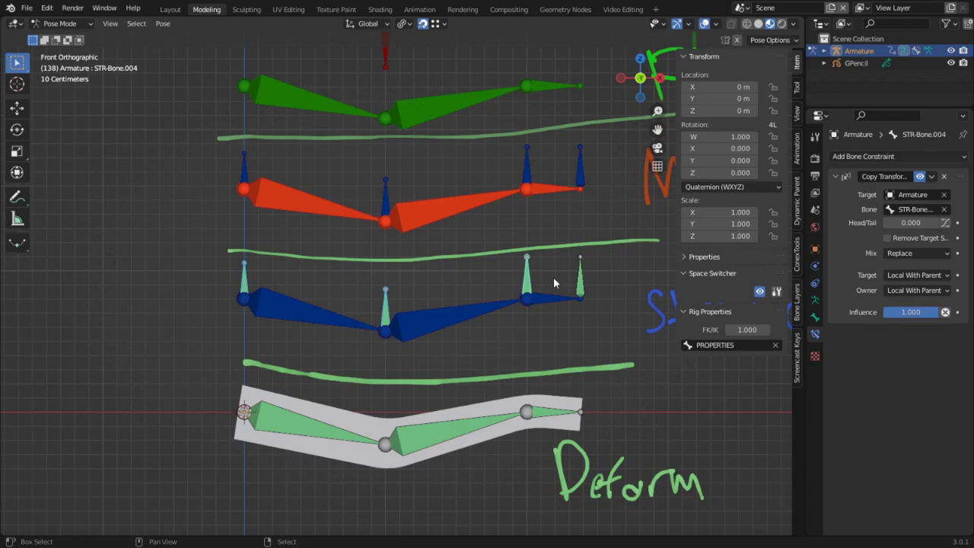
pyautogui.keyDown('shift'); pyautogui.click(581, 280); pyautogui.keyUp('shift')
# - Hide the selected Stretch bones and review the Mech bones' Copy Transforms constraints
pyautogui.press('h')
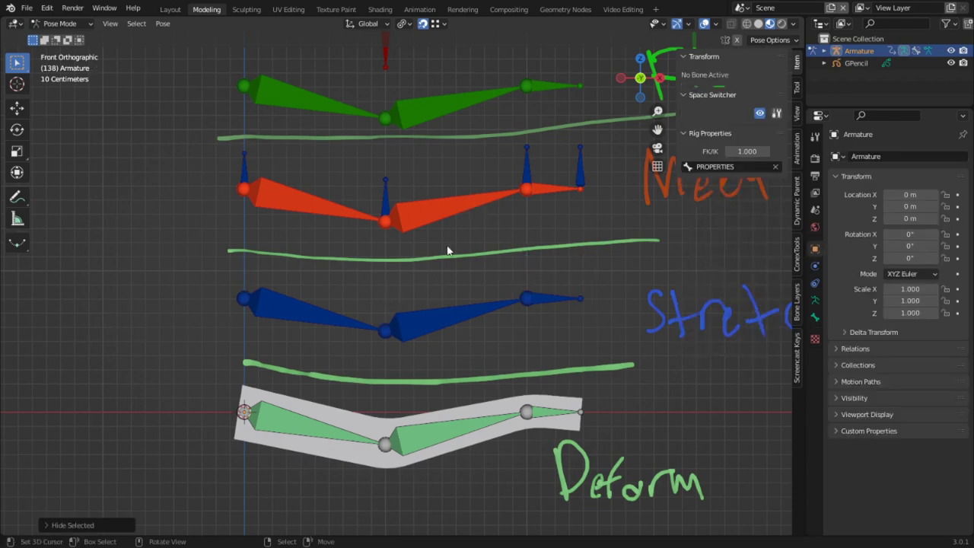
pyautogui.moveTo(446, 254)
pyautogui.keyDown('shift'); pyautogui.mouseDown(button='middle')
pyautogui.moveTo(391, 350)
pyautogui.moveTo(412, 328)
pyautogui.moveTo(385, 437)
pyautogui.moveTo(376, 421)
pyautogui.moveTo(433, 383)
pyautogui.mouseUp(button='middle'); pyautogui.keyUp('shift')
pyautogui.click(259, 381)
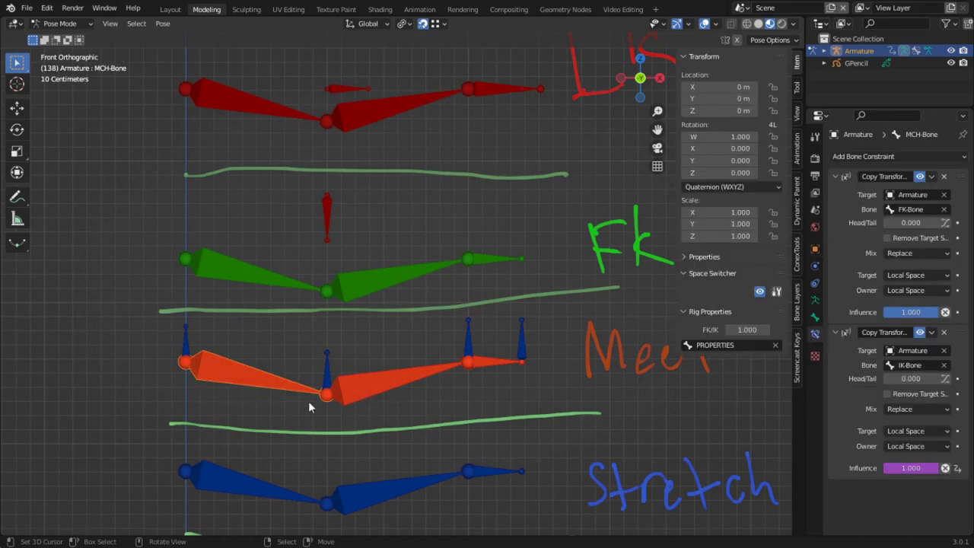
pyautogui.click(187, 342)
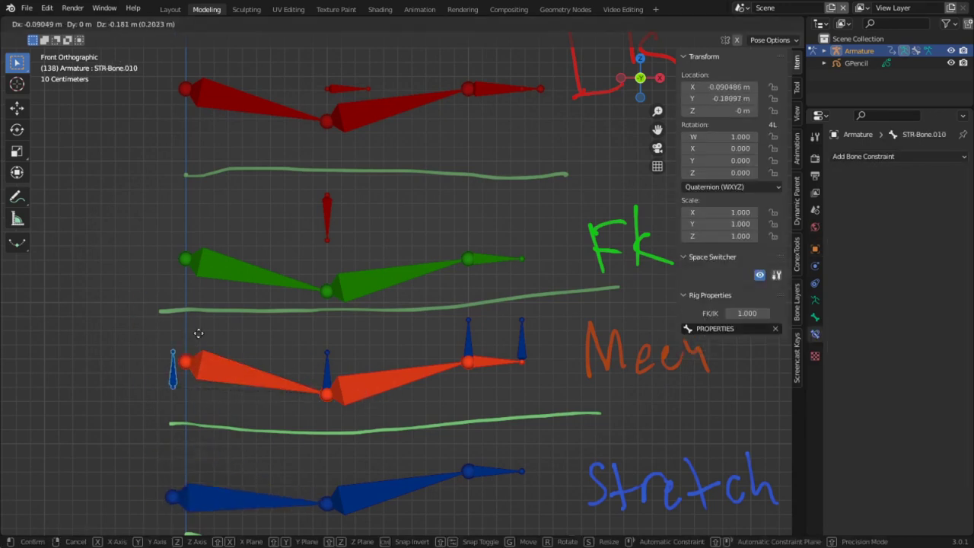
pyautogui.click(228, 380)
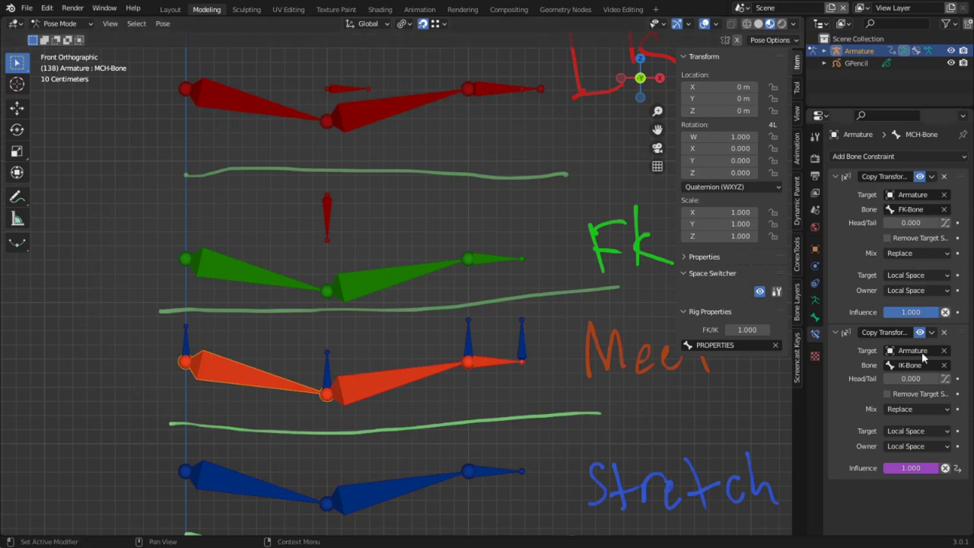
pyautogui.click(366, 378)
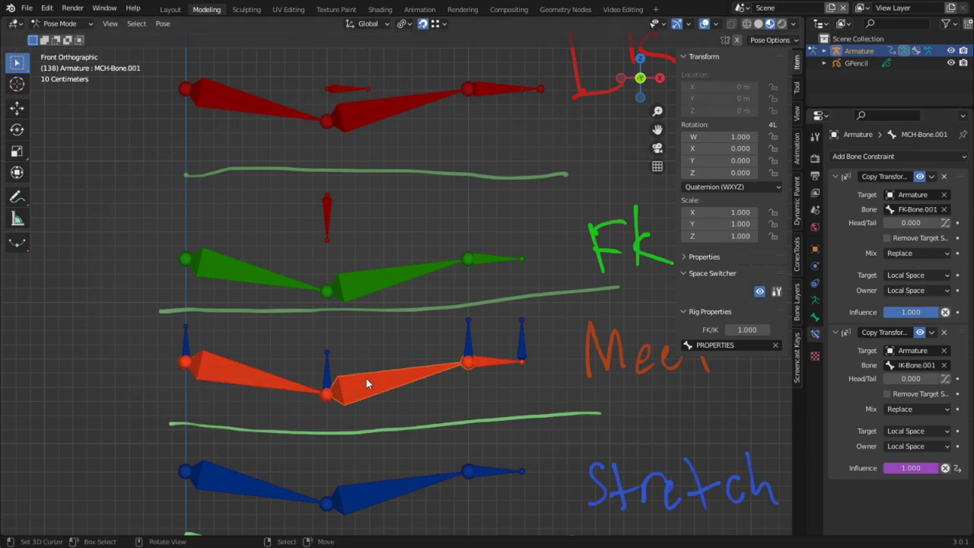
pyautogui.click(495, 362)
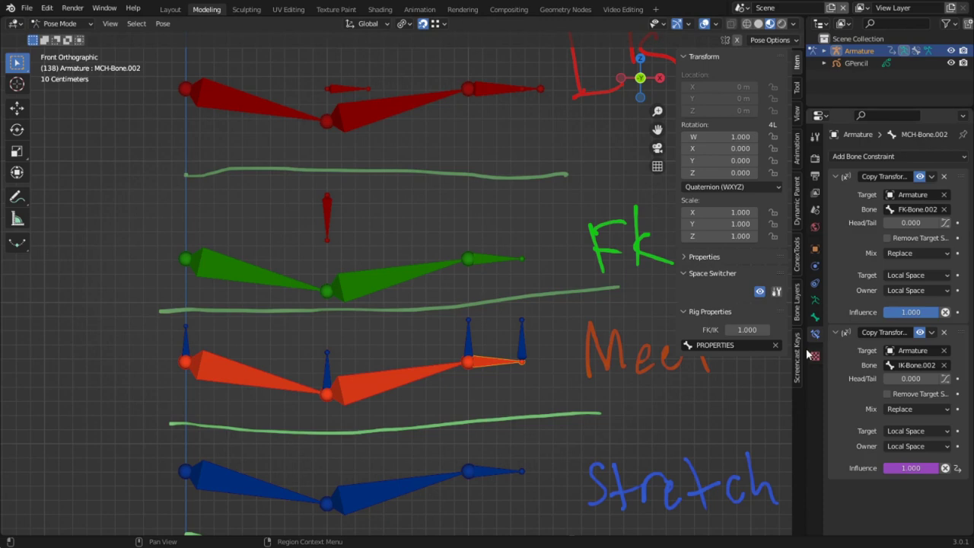
# - Inspect the FK bones and IK constraint, then select the IK control bone
pyautogui.keyDown('shift'); pyautogui.moveTo(487, 324); pyautogui.dragTo(474, 362, button='middle'); pyautogui.keyUp('shift')
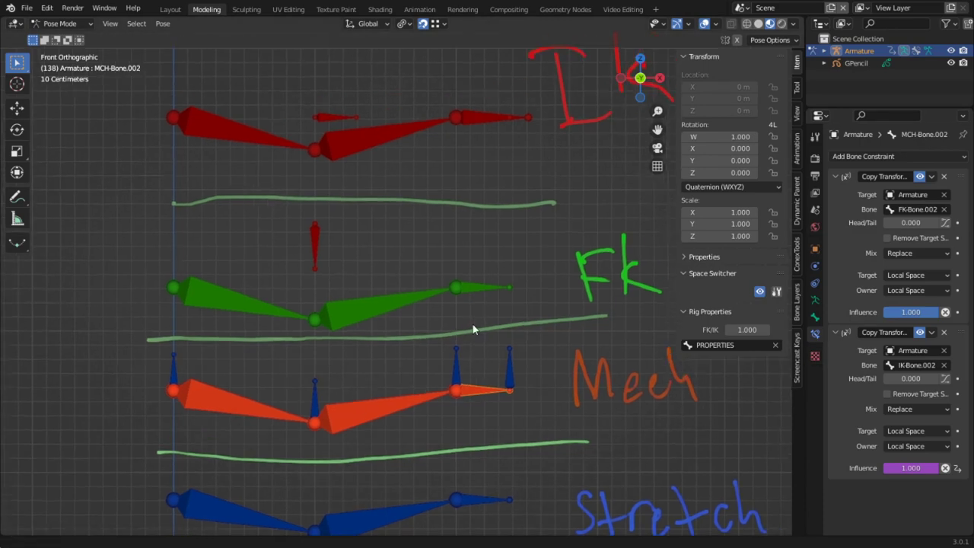
pyautogui.click(265, 316)
pyautogui.click(346, 322)
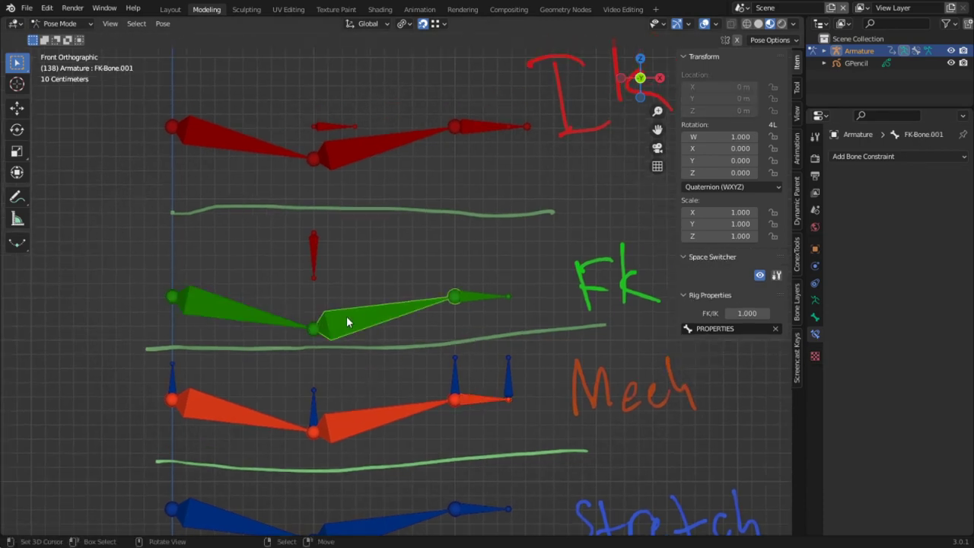
pyautogui.click(359, 149)
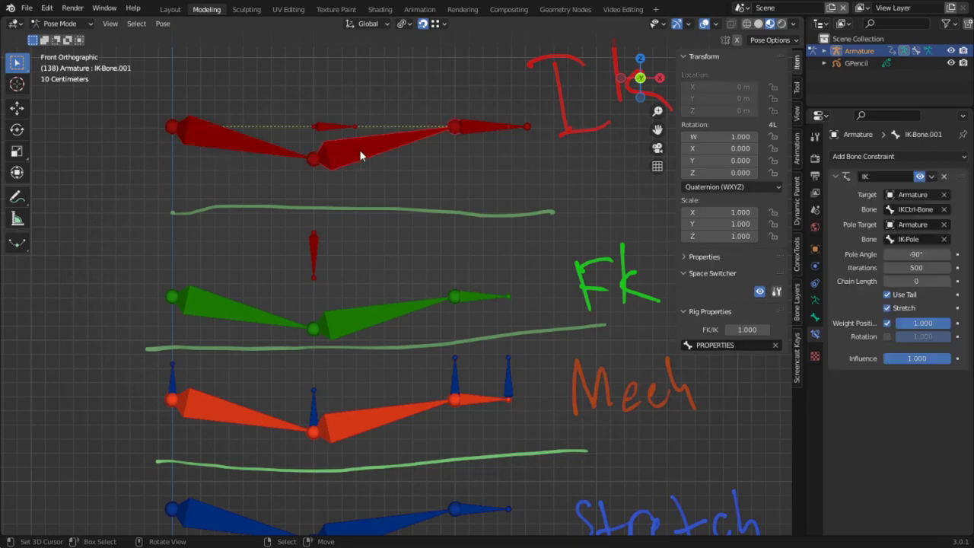
pyautogui.click(485, 132)
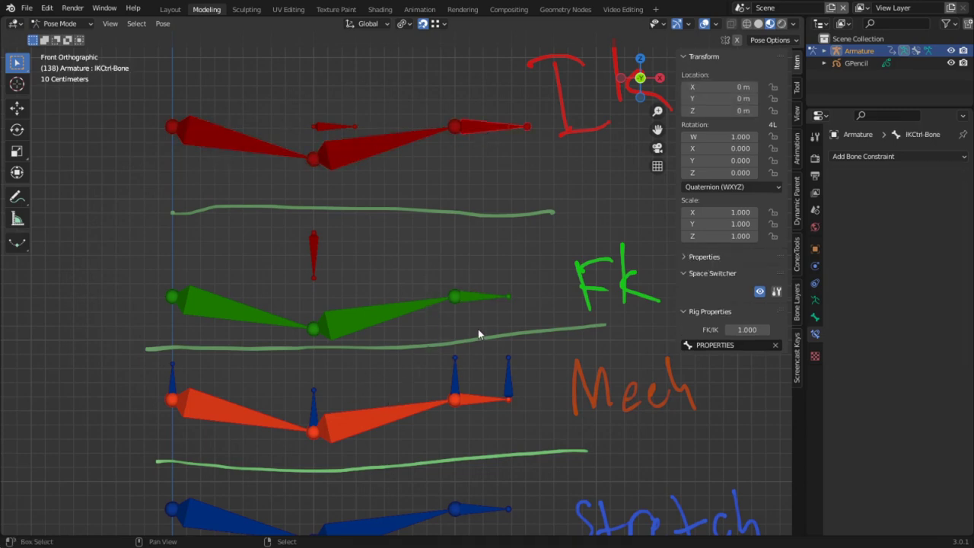
# - Lower the FK/IK rig property to 0 and select the FK forearm bone
pyautogui.keyDown('shift'); pyautogui.moveTo(479, 333); pyautogui.dragTo(454, 326, button='middle'); pyautogui.keyUp('shift')
pyautogui.moveTo(746, 330); pyautogui.dragTo(587, 353)
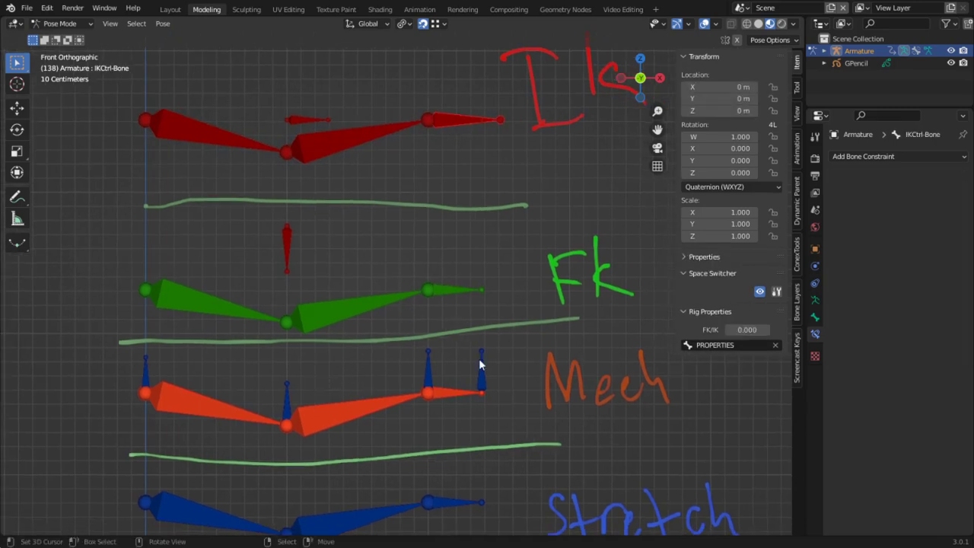
pyautogui.keyDown('shift'); pyautogui.moveTo(479, 364); pyautogui.dragTo(487, 326, button='middle'); pyautogui.keyUp('shift')
pyautogui.click(388, 283)
pyautogui.scroll(-2, 489, 311)
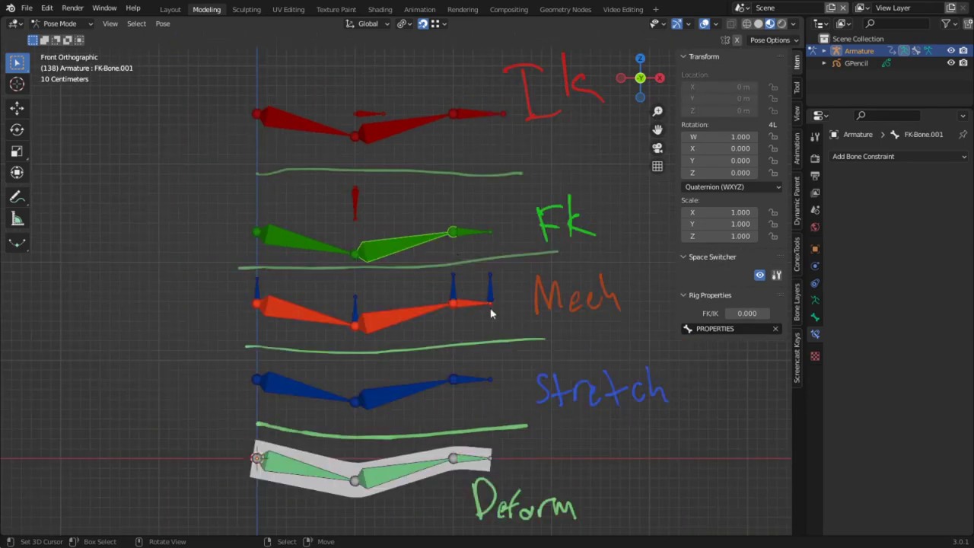
# - Rotate the FK forearm and hand bones to bend the chains, then clear their rotations
pyautogui.press('r')
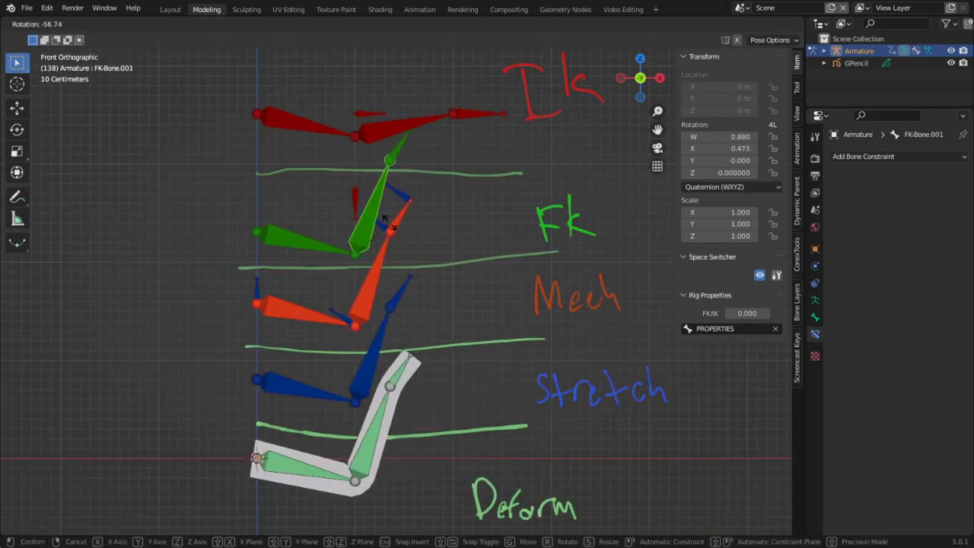
pyautogui.click(303, 177)
pyautogui.click(276, 159)
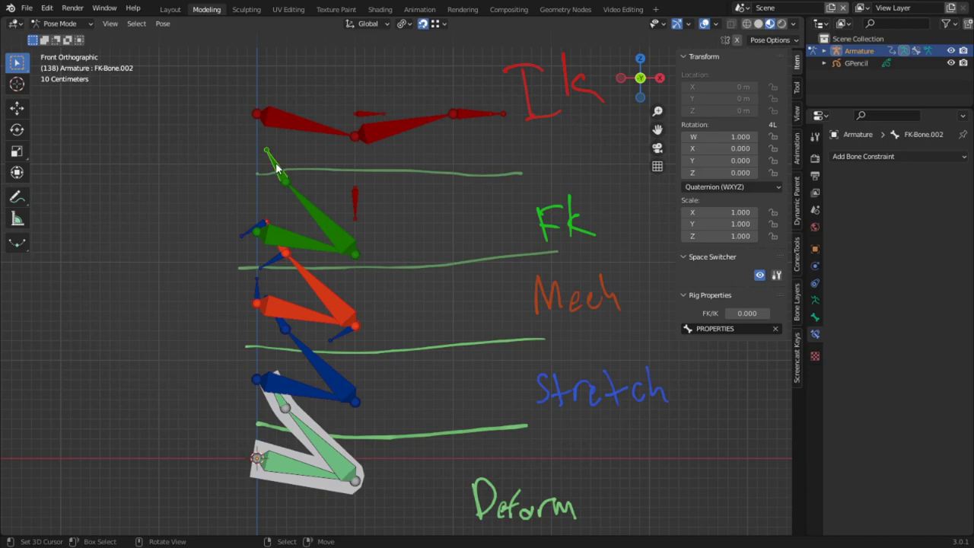
pyautogui.press('r')
pyautogui.click(349, 288)
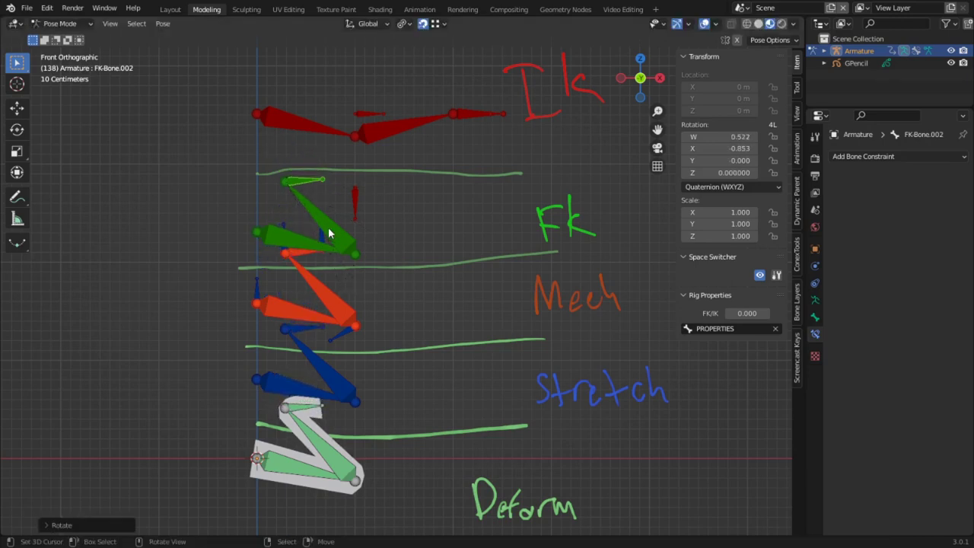
pyautogui.press('g')
pyautogui.click(445, 255)
pyautogui.hotkey('alt', 'r')
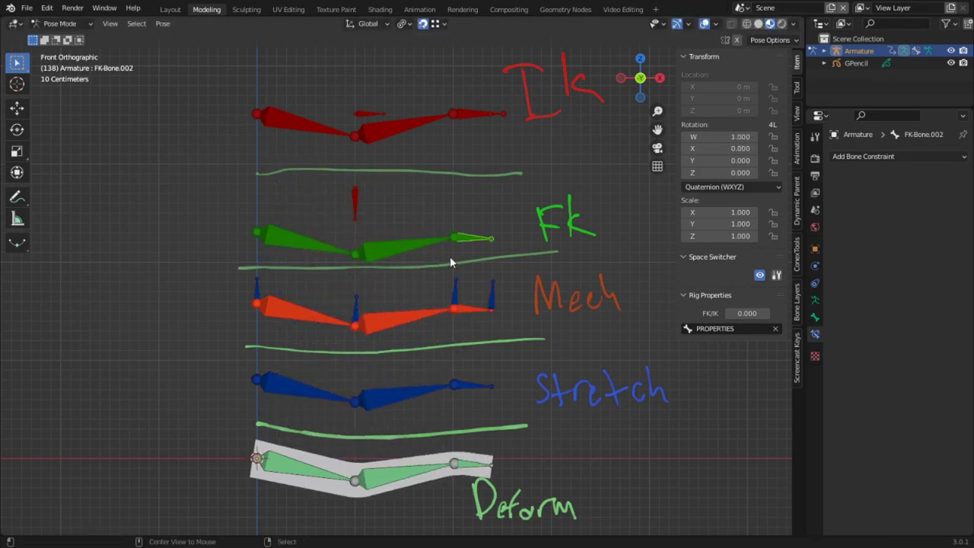
pyautogui.click(417, 248)
pyautogui.hotkey('alt', 'r')
# - Move the IK control and sweep FK/IK between 0 and 0.650 to watch the chains
pyautogui.click(478, 114)
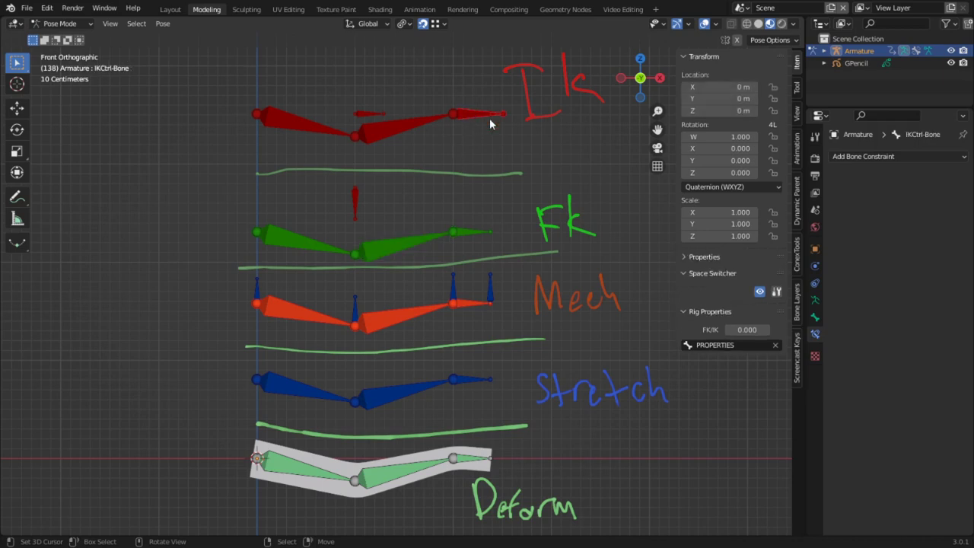
pyautogui.press('g')
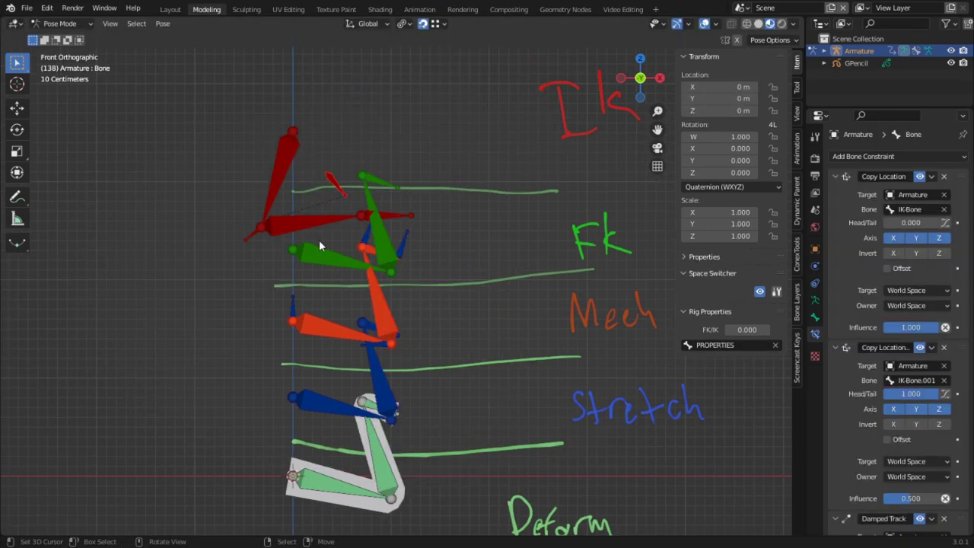
pyautogui.keyDown('shift'); pyautogui.moveTo(393, 237); pyautogui.dragTo(387, 207, button='middle'); pyautogui.keyUp('shift')
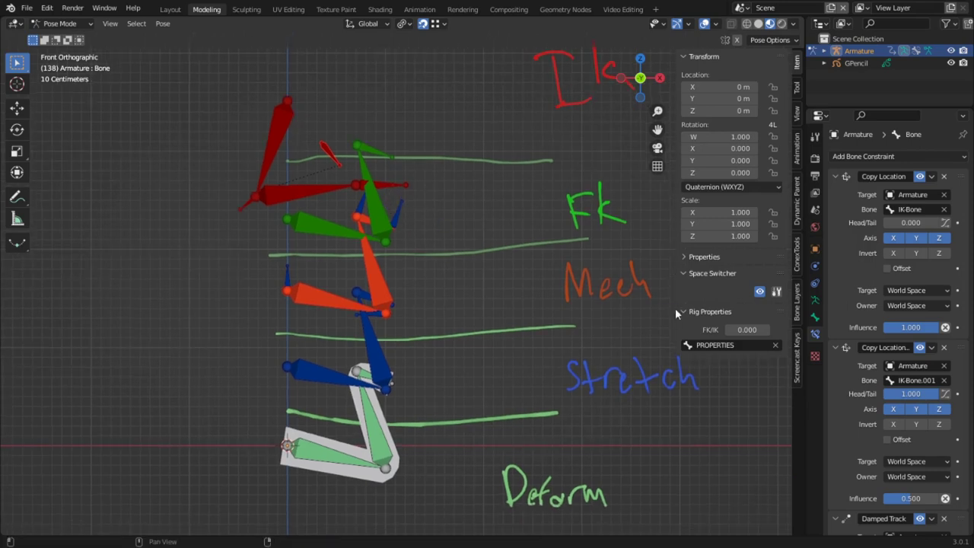
pyautogui.moveTo(738, 329)
pyautogui.mouseDown()
pyautogui.moveTo(761, 330)
pyautogui.moveTo(731, 330)
pyautogui.mouseUp()
pyautogui.keyDown('shift'); pyautogui.moveTo(673, 367); pyautogui.dragTo(696, 327, button='middle'); pyautogui.keyUp('shift')
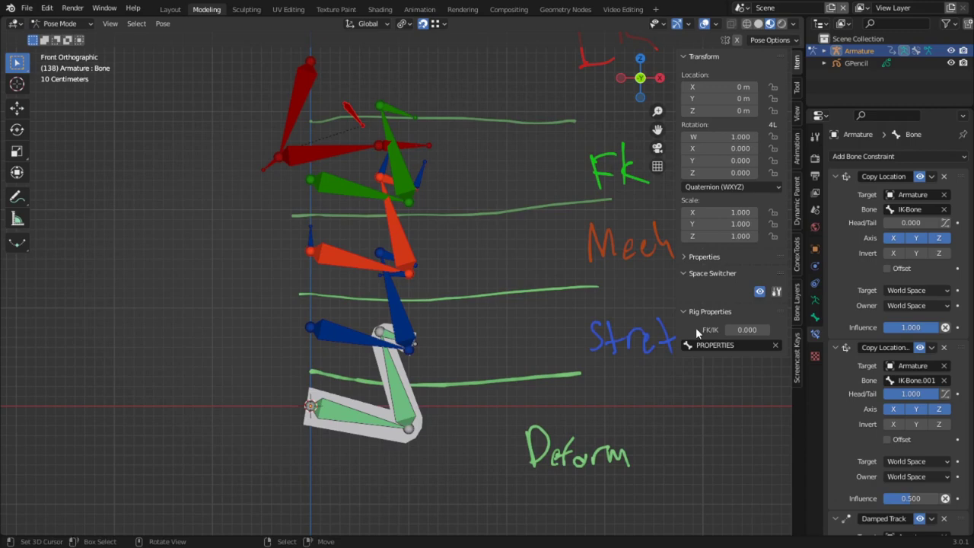
pyautogui.moveTo(766, 332)
pyautogui.mouseDown()
pyautogui.moveTo(784, 333)
pyautogui.moveTo(723, 330)
pyautogui.mouseUp()
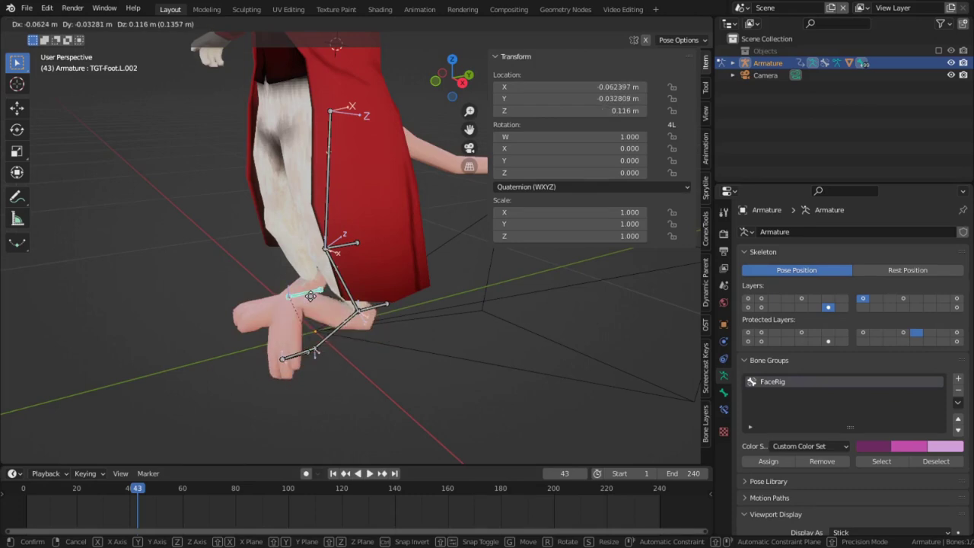
# - Test-move the foot target and test-rotate the thigh bone, cancelling each
pyautogui.press('g')
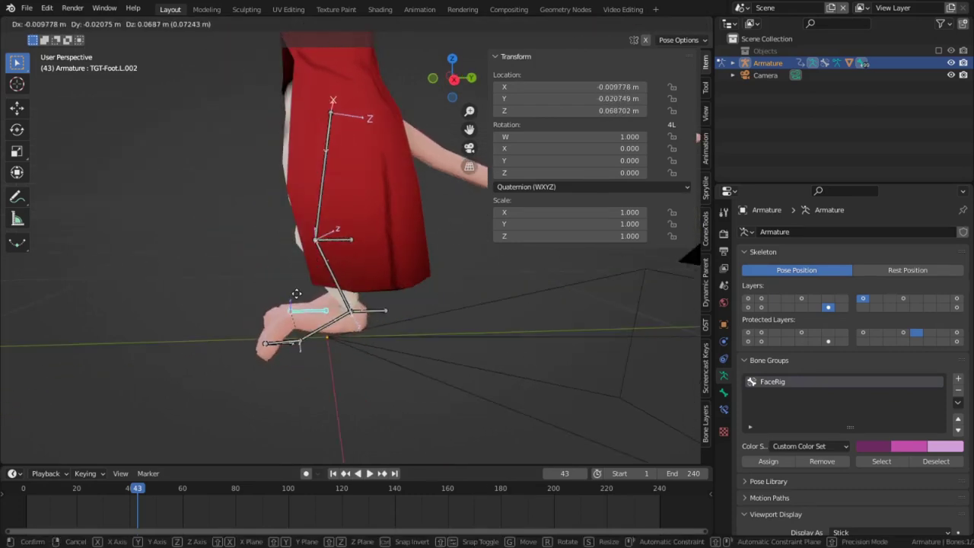
pyautogui.press('Escape')
pyautogui.moveTo(326, 315); pyautogui.dragTo(390, 247, button='middle')
pyautogui.click(366, 272)
pyautogui.click(352, 251)
pyautogui.press('r')
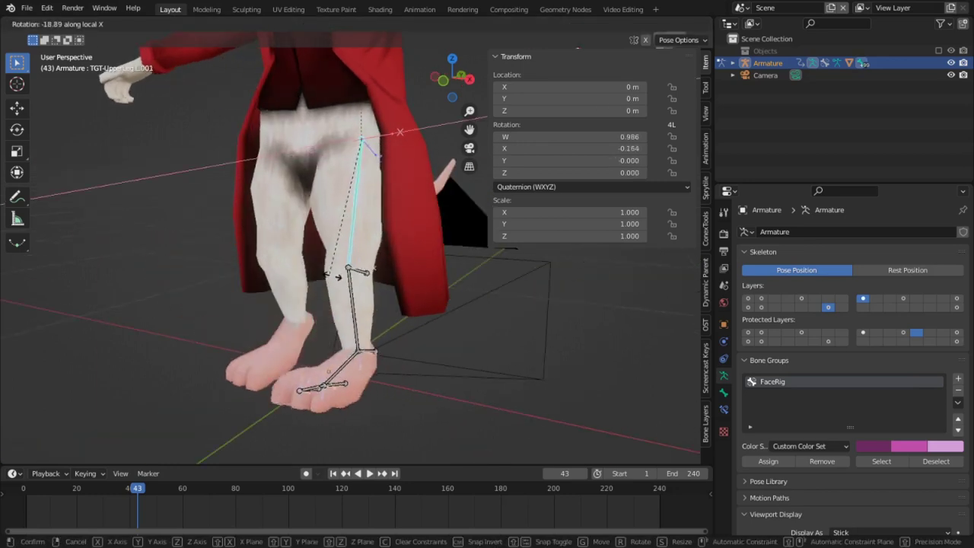
pyautogui.press('Escape')
# - Show the first bone layer and move the Hips bone to the Wiggle Bones layer
pyautogui.click(748, 298)
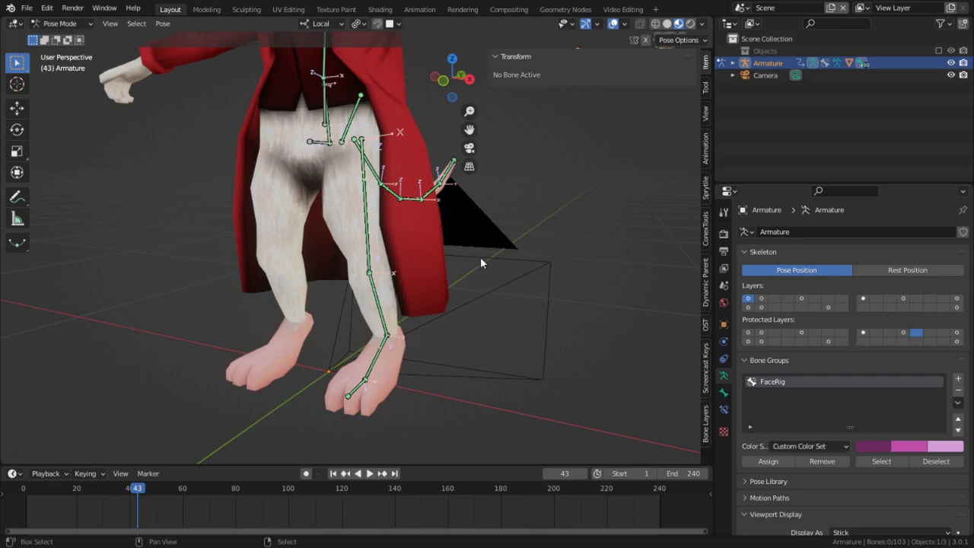
pyautogui.moveTo(481, 256); pyautogui.dragTo(331, 207, button='middle')
pyautogui.click(329, 181)
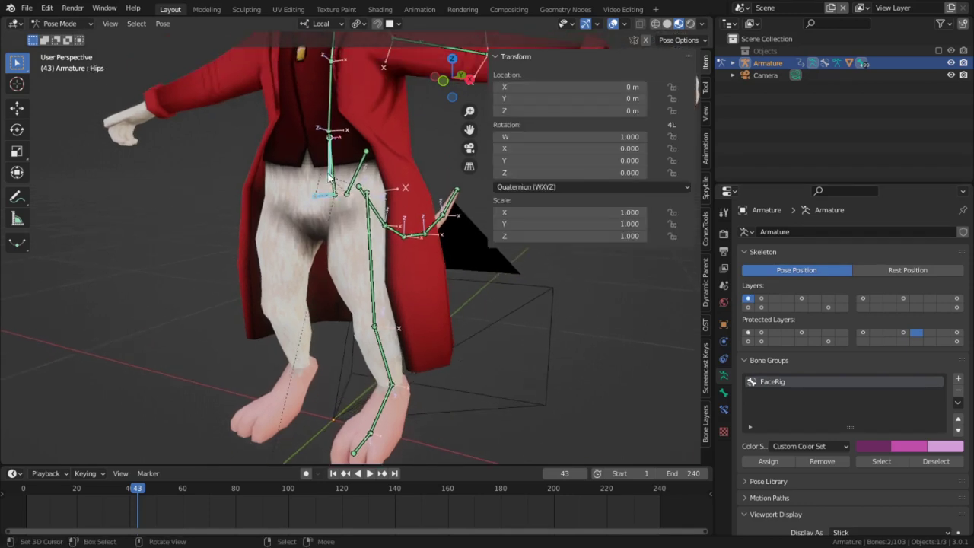
pyautogui.press('m')
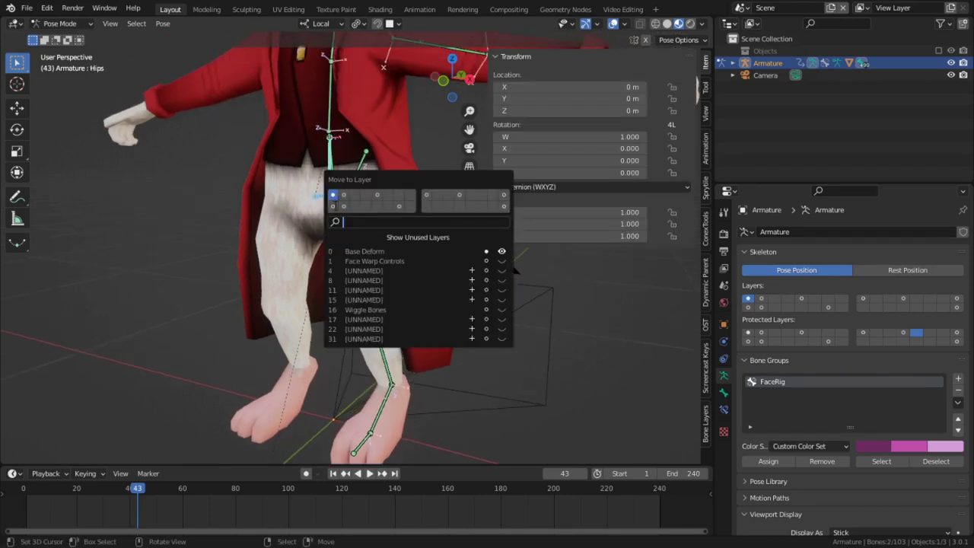
pyautogui.click(332, 206)
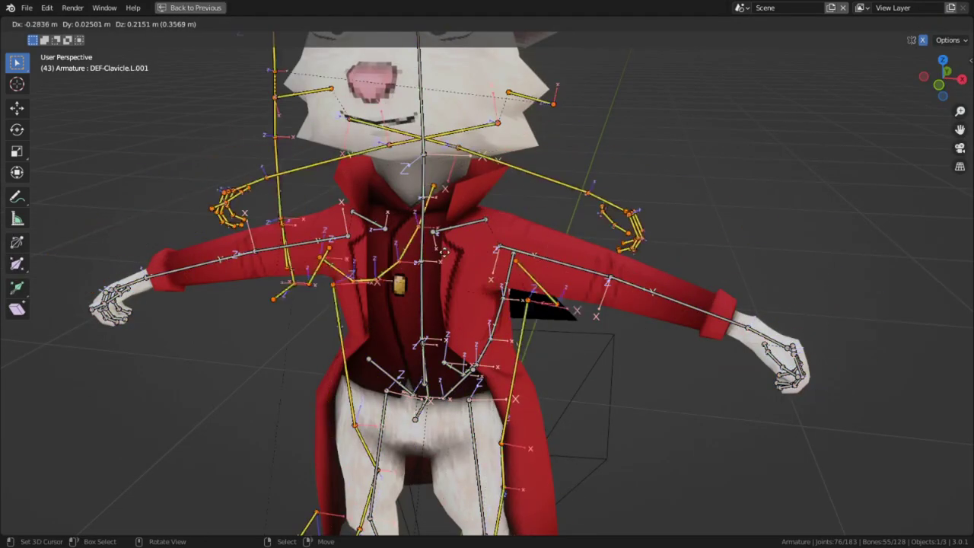
# - Keep the duplicated clavicle bones in place and move them to layer 17
pyautogui.press('Escape')
pyautogui.press('n')
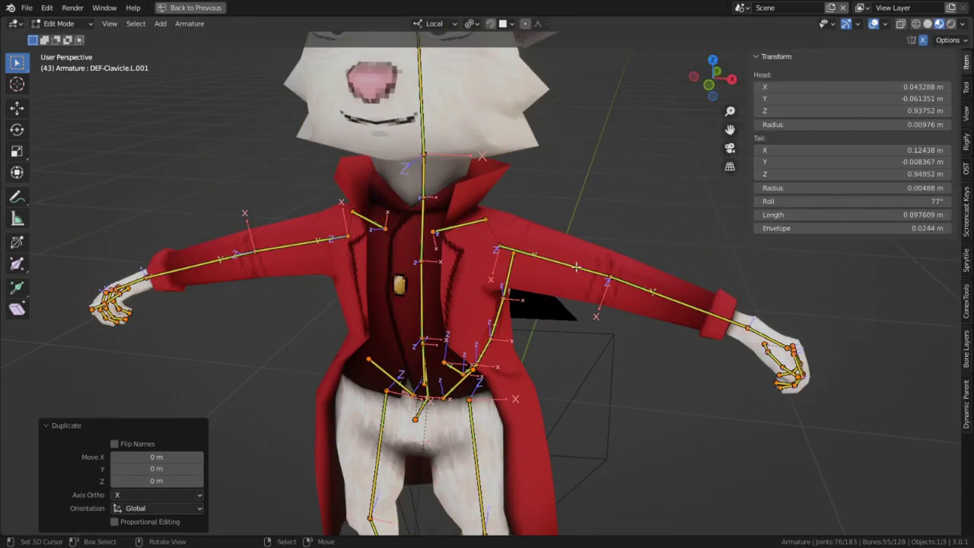
pyautogui.press('n')
pyautogui.press('m')
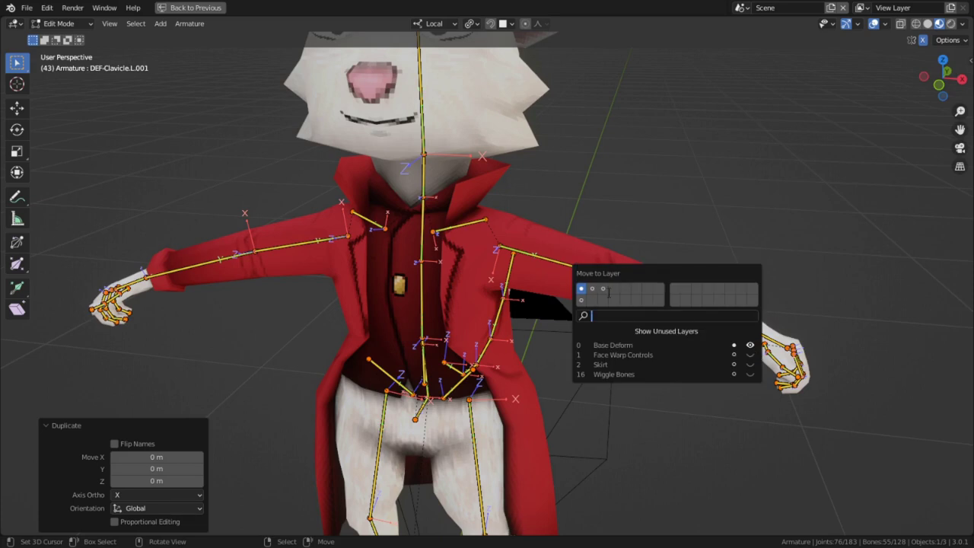
pyautogui.click(593, 300)
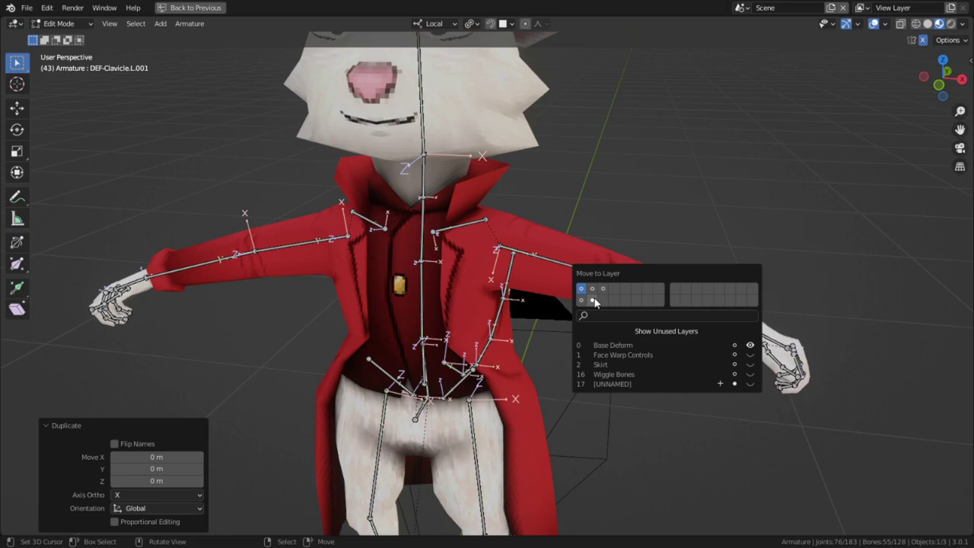
# - In Pose Mode, select all first-layer bones and batch-rename them with prefix DEF-
pyautogui.hotkey('ctrl', 'Tab')
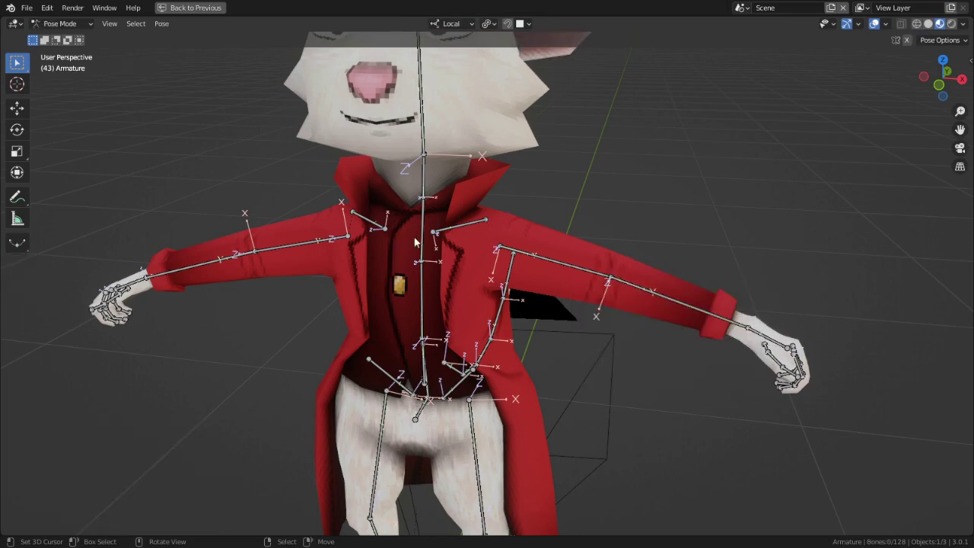
pyautogui.click(423, 243)
pyautogui.press('m')
pyautogui.click(446, 275)
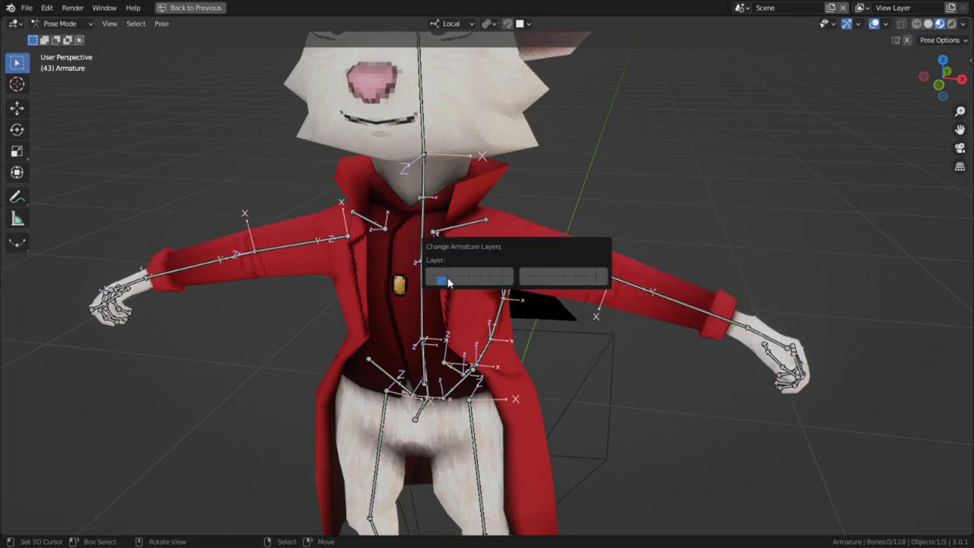
pyautogui.press('a')
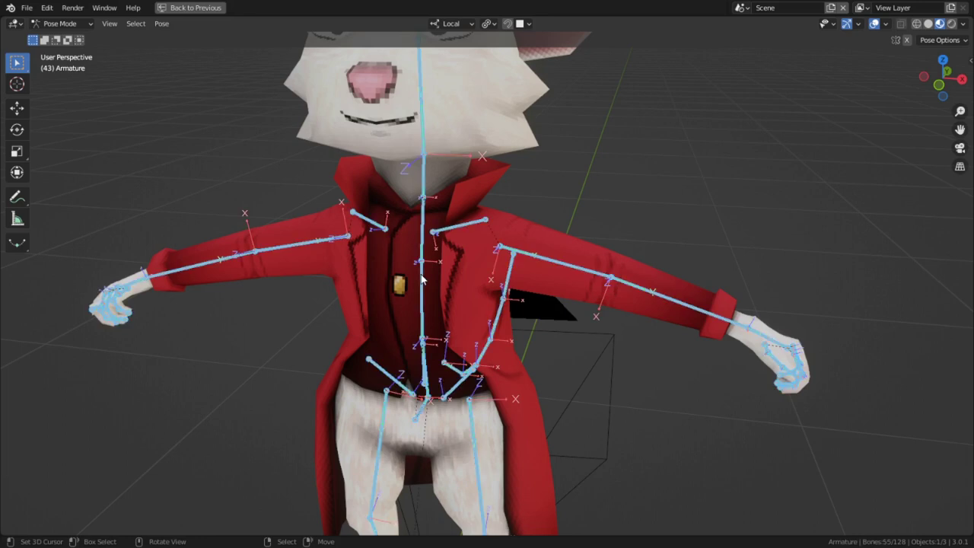
pyautogui.hotkey('ctrl', 'F2')
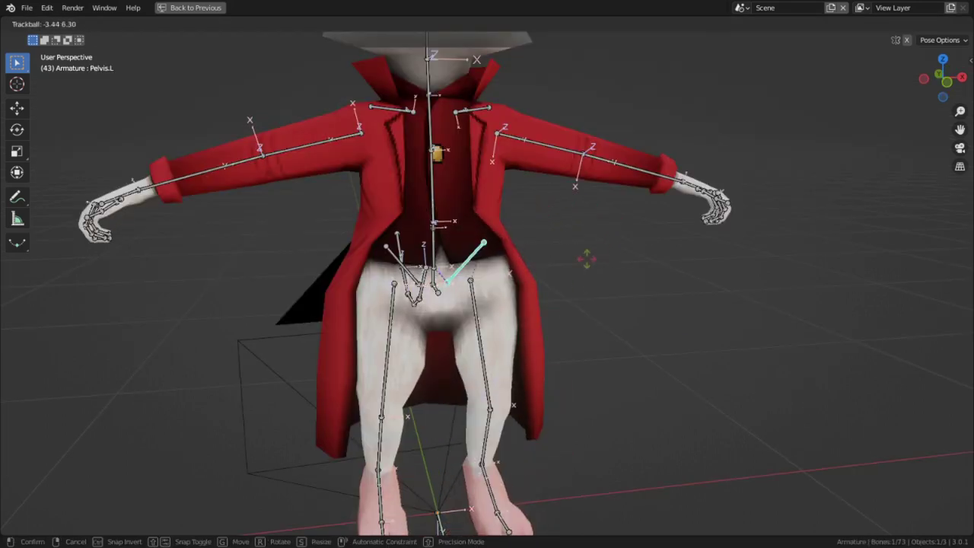
# - Rotate the pelvis and thigh, and set the TargetCopy Bone target to DEF-MidFing.L.001
pyautogui.click(458, 343)
pyautogui.press('r')
pyautogui.press('r')
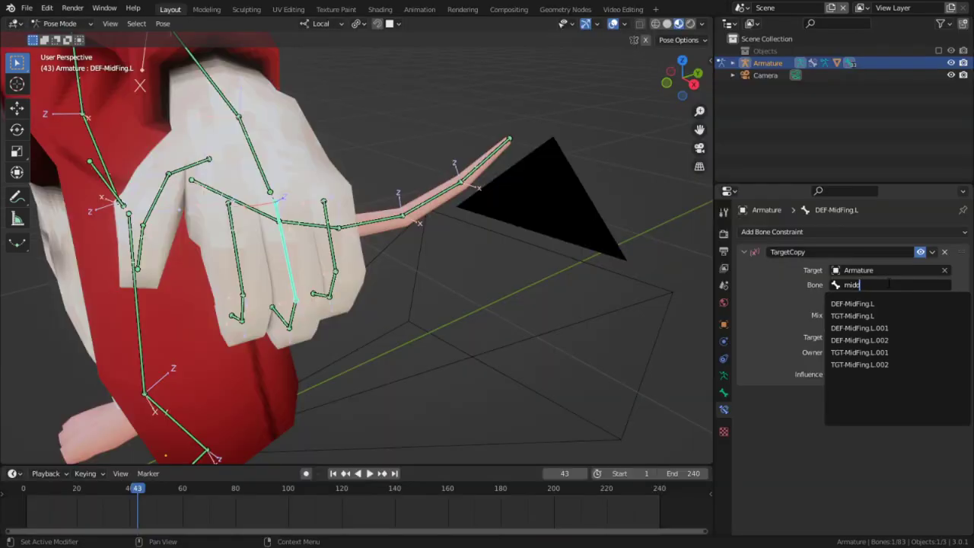
pyautogui.press('Down')
pyautogui.press('Down')
pyautogui.press('Down')
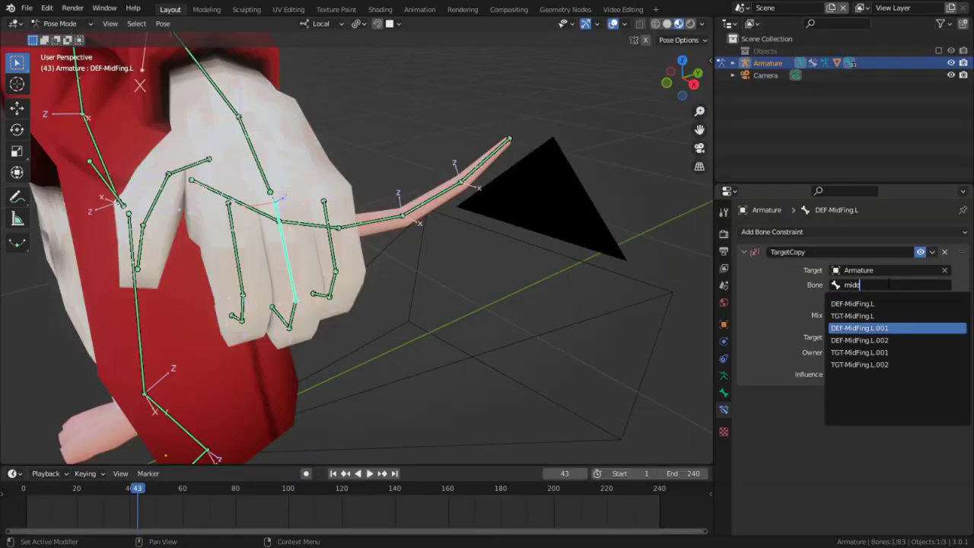
pyautogui.press('Return')
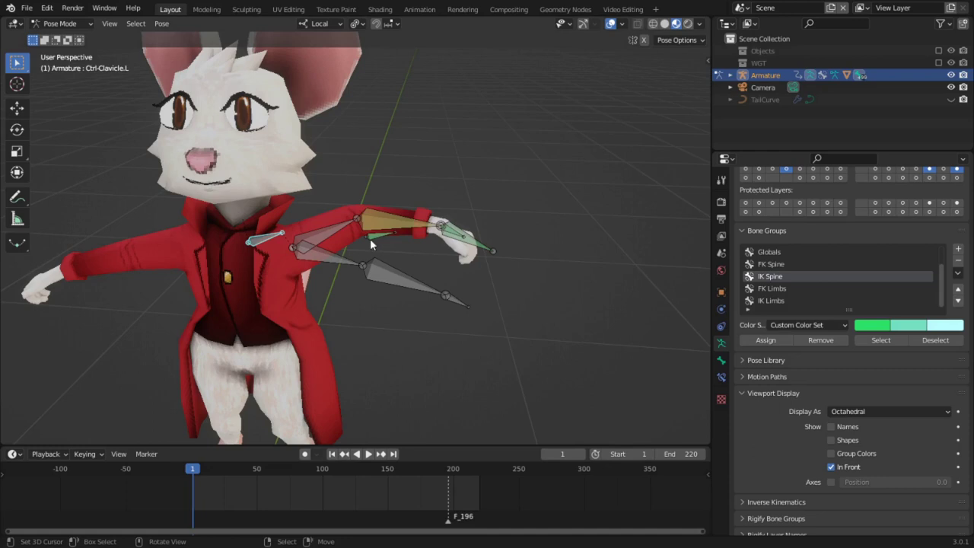
# - Trackball-rotate the arm controls from a front view, then choose the index finger's target bone
pyautogui.moveTo(372, 243); pyautogui.dragTo(318, 216, button='middle')
pyautogui.press('r')
pyautogui.press('r')
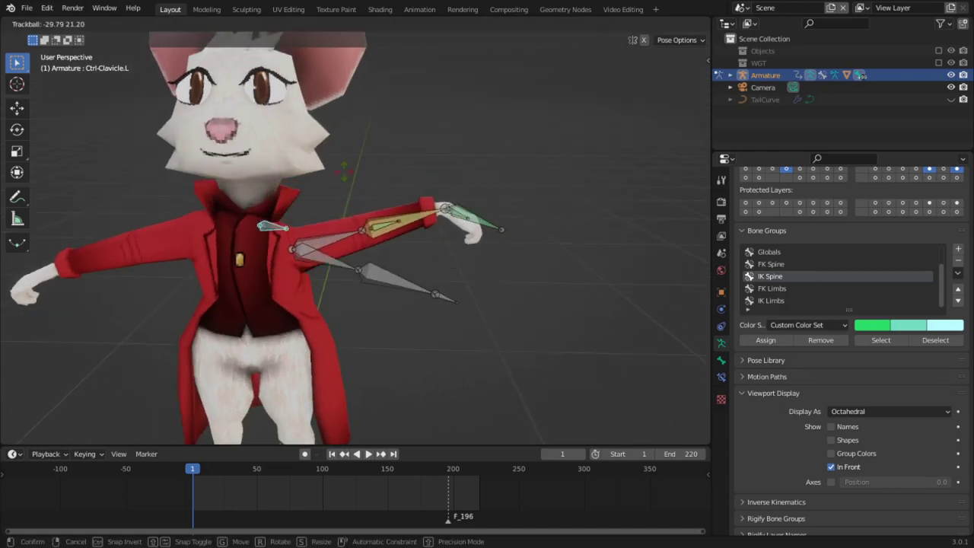
pyautogui.press('r')
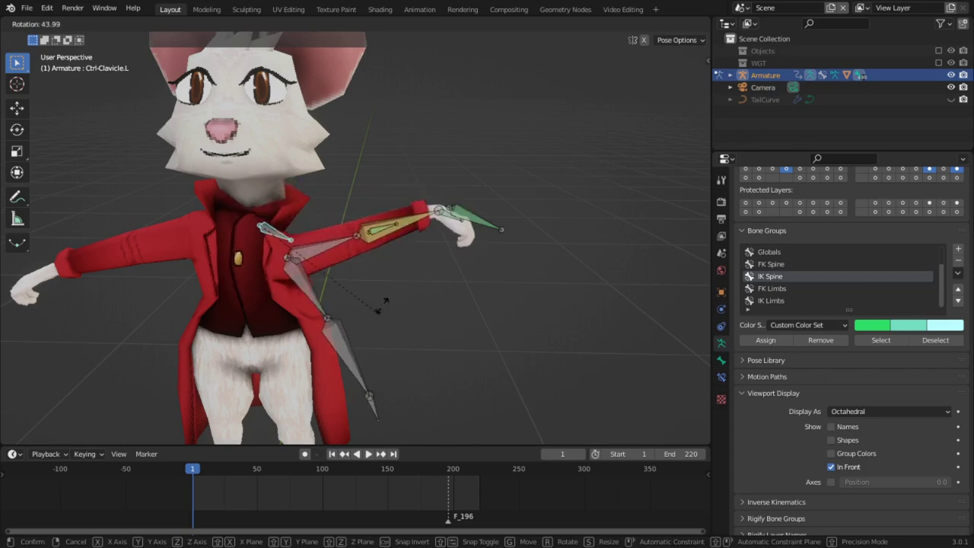
pyautogui.press('Return')
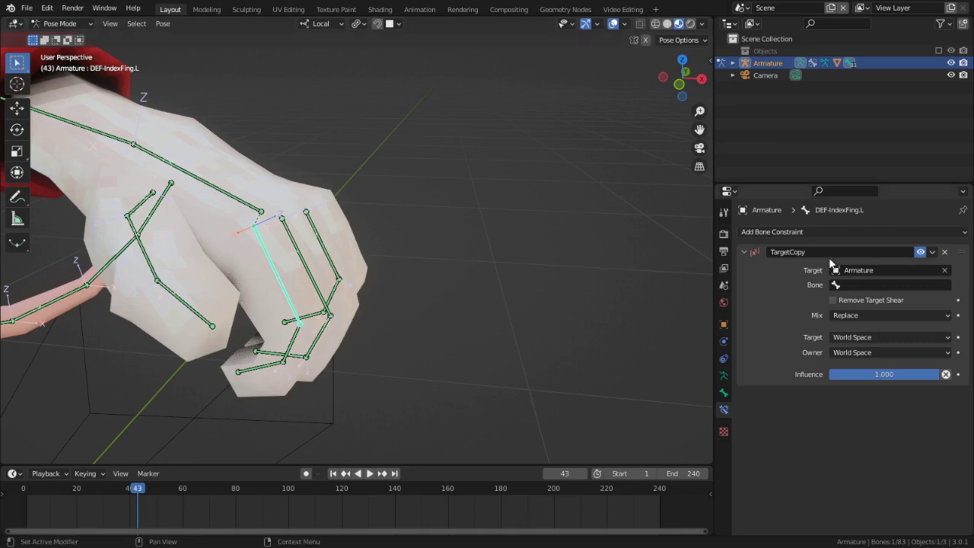
pyautogui.click(876, 284)
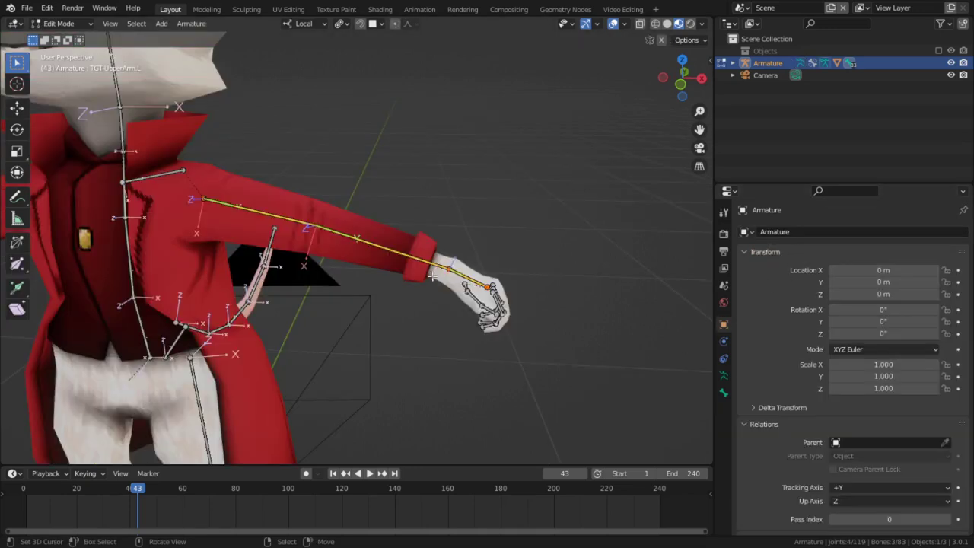
# - Duplicate the upper-arm bone in place and move the copy to bone layer 8
pyautogui.press('g')
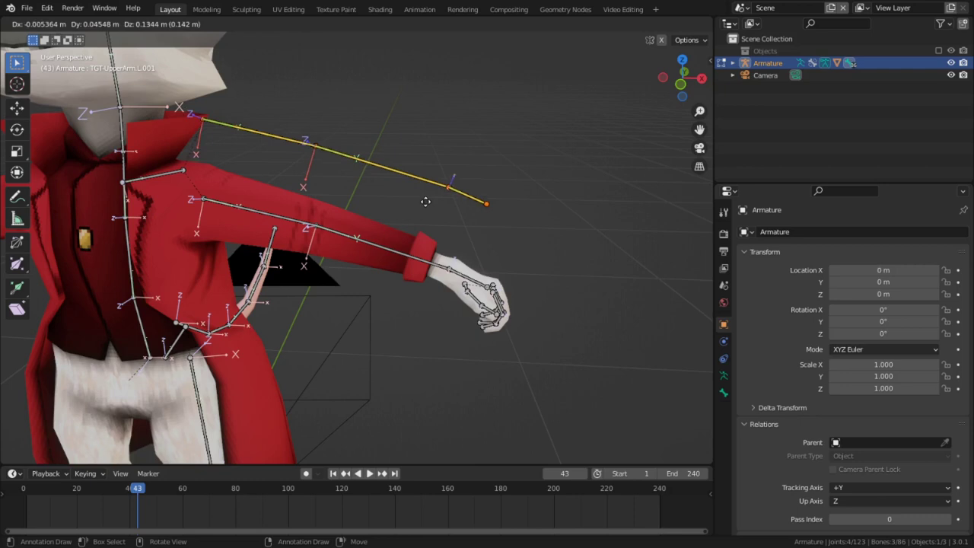
pyautogui.rightClick(426, 201)
pyautogui.press('m')
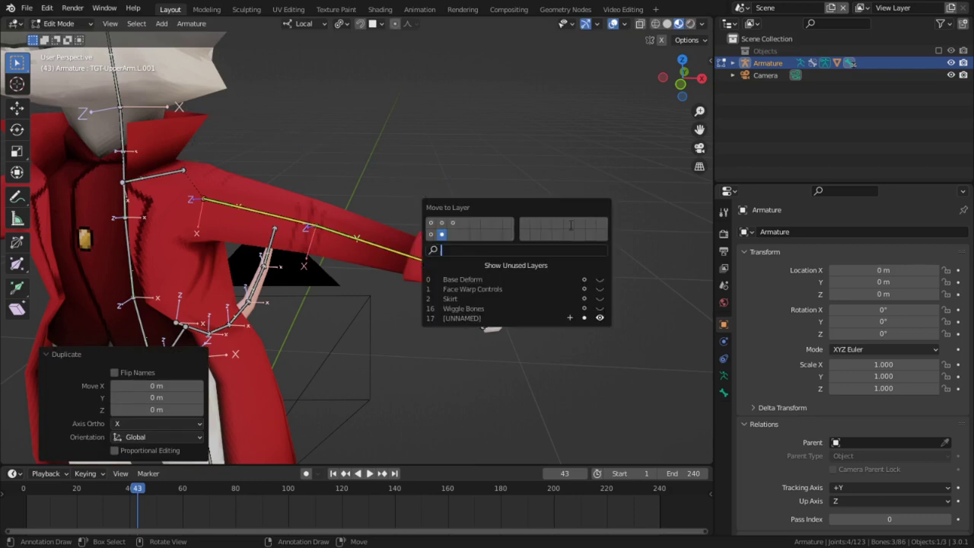
pyautogui.click(543, 223)
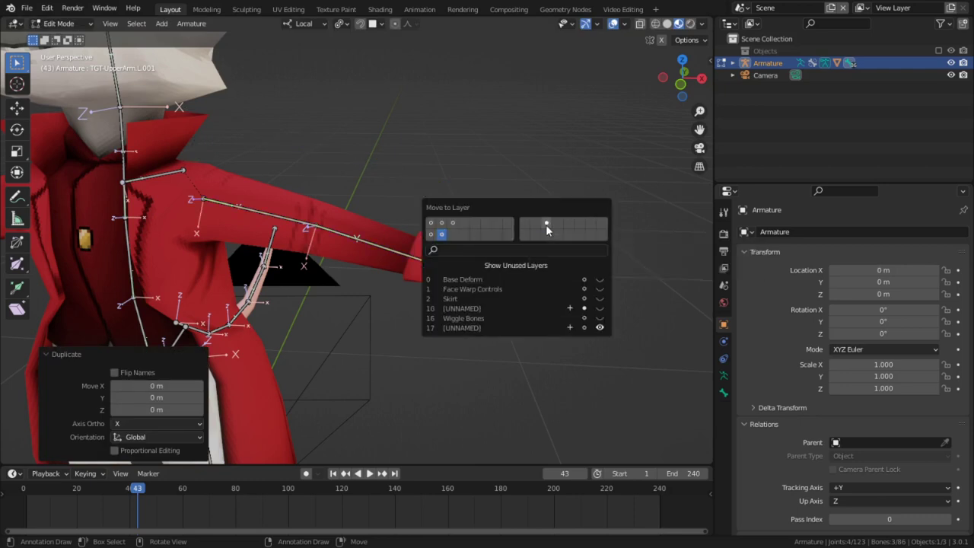
pyautogui.click(526, 223)
pyautogui.hotkey('shift', 'n')
pyautogui.press('Escape')
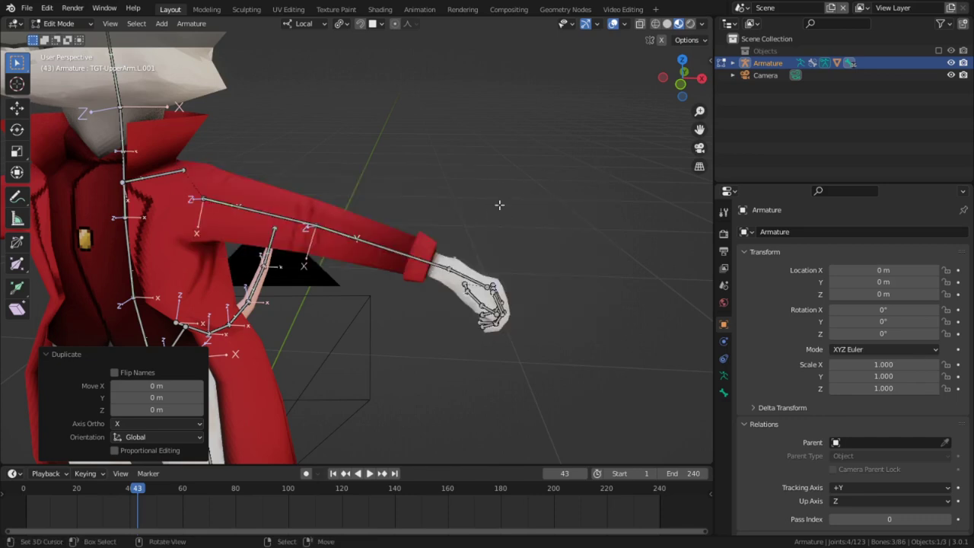
pyautogui.press('m')
pyautogui.press('Escape')
# - Show only the arm bone layer, then duplicate the IK hand bone and lengthen it
pyautogui.hotkey('shift', 'm')
pyautogui.click(568, 196)
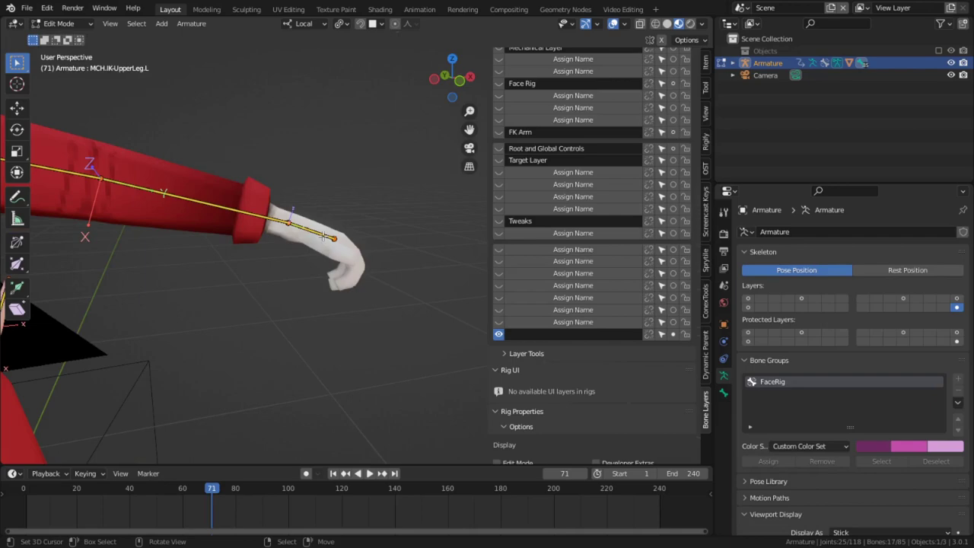
pyautogui.hotkey('shift', 'd')
pyautogui.press('Escape')
pyautogui.press('s')
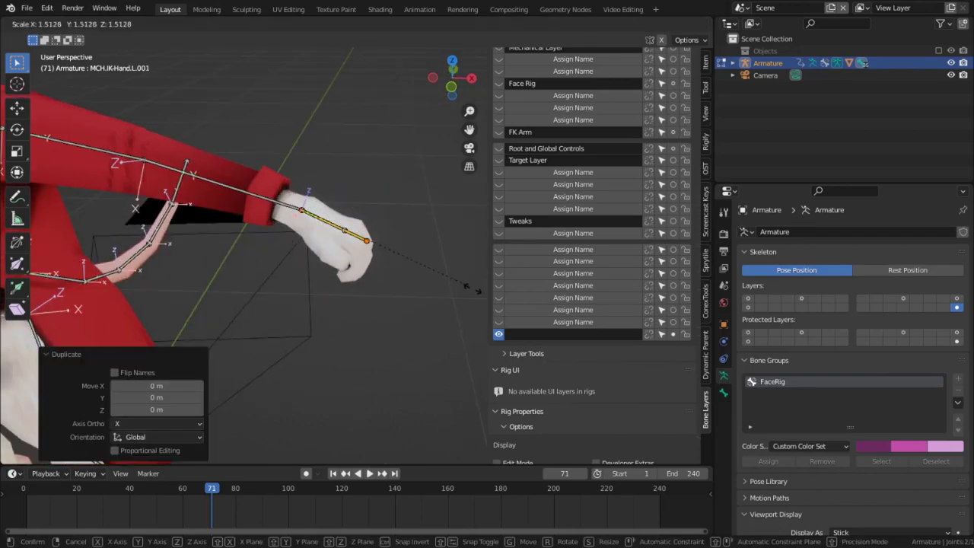
pyautogui.press('Return')
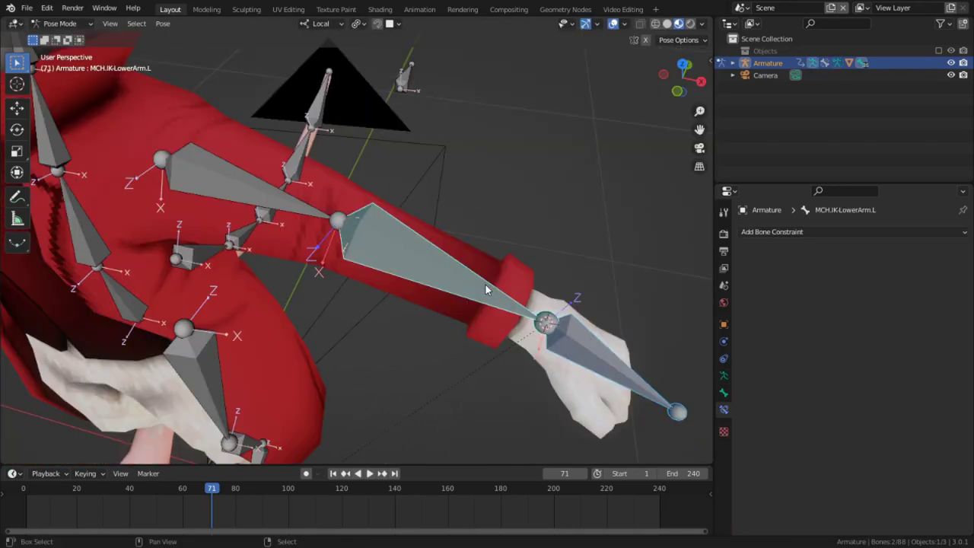
# - Add an IK constraint targeting CTRL.IK-Hand.L with chain length 2
pyautogui.hotkey('ctrl', 'shift', 'c')
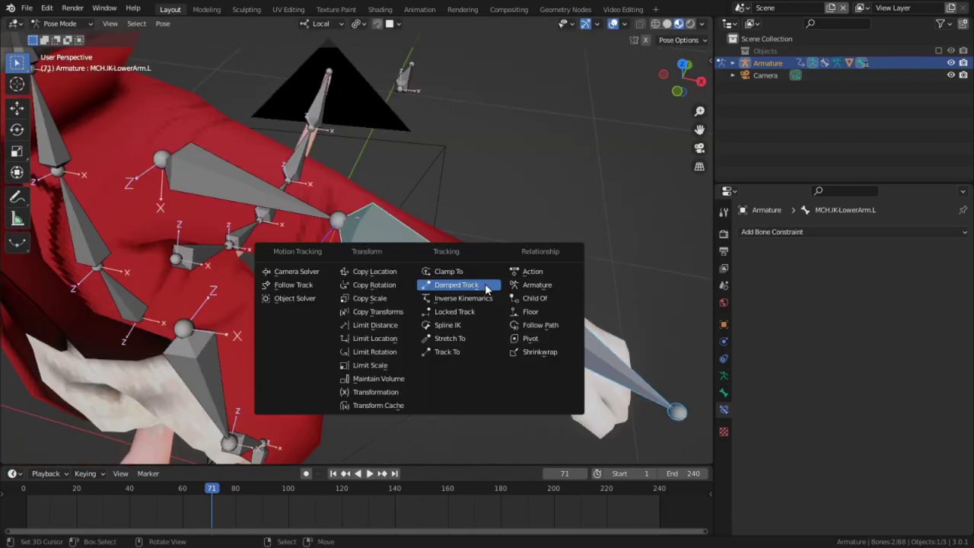
pyautogui.click(465, 298)
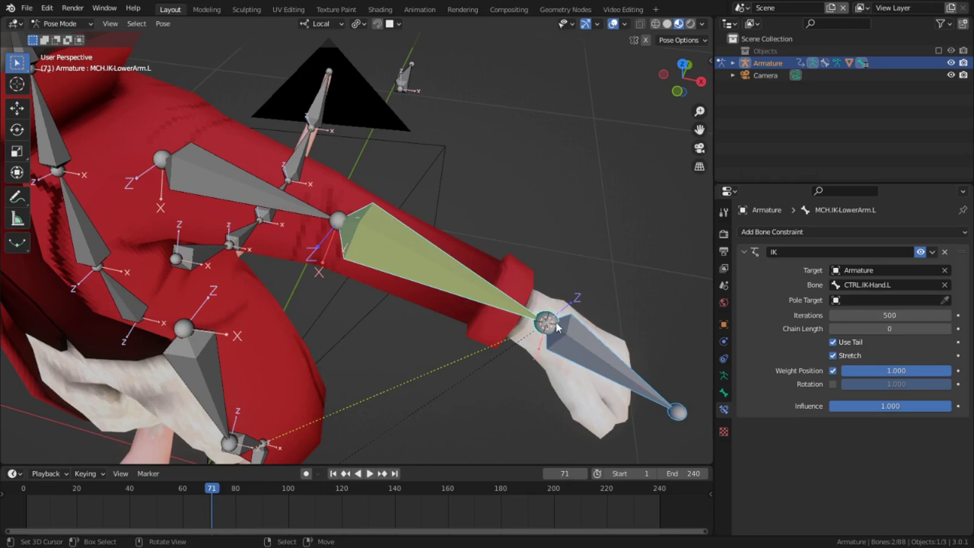
pyautogui.click(948, 329)
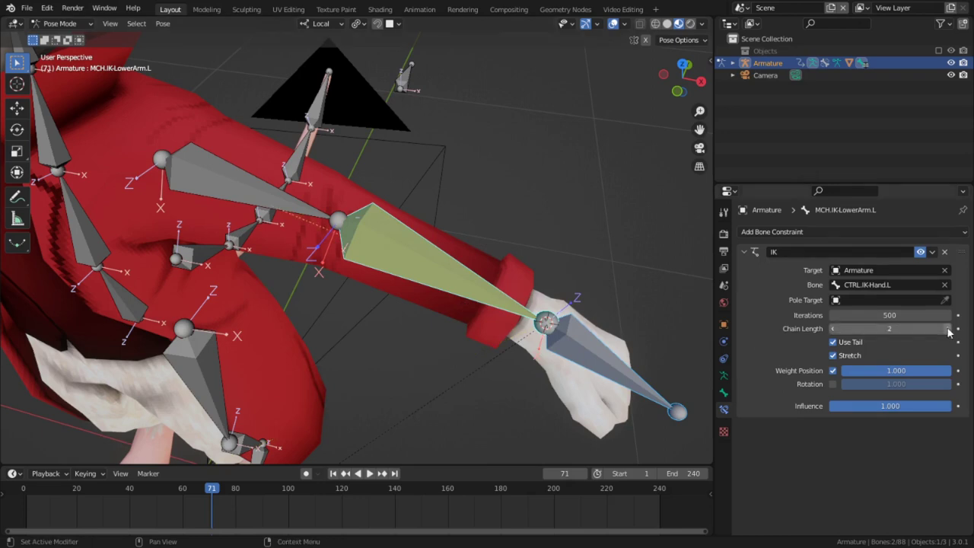
# - Set the IK pole target to the armature's CTRL.IK-POLE.Arm.L bone
pyautogui.click(946, 300)
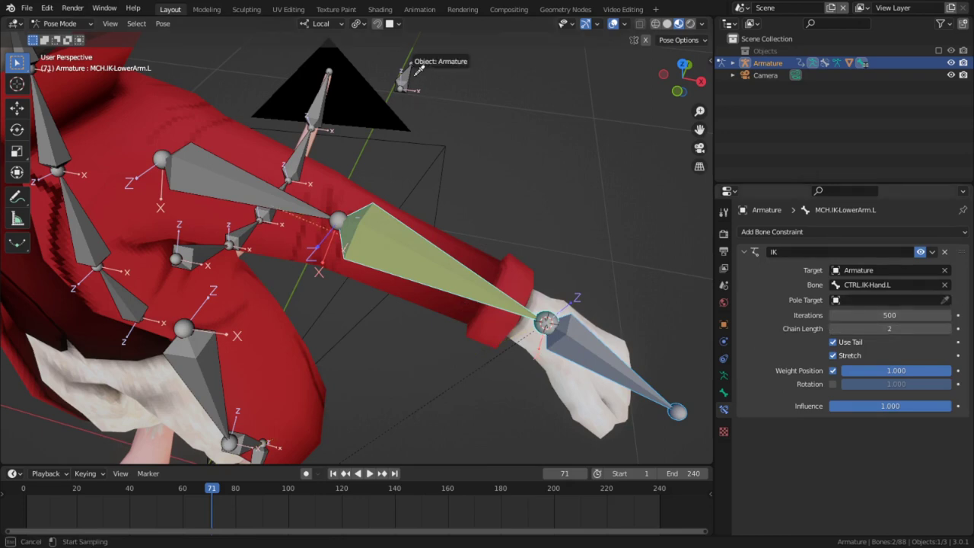
pyautogui.click(417, 70)
pyautogui.click(898, 315)
pyautogui.write('P')
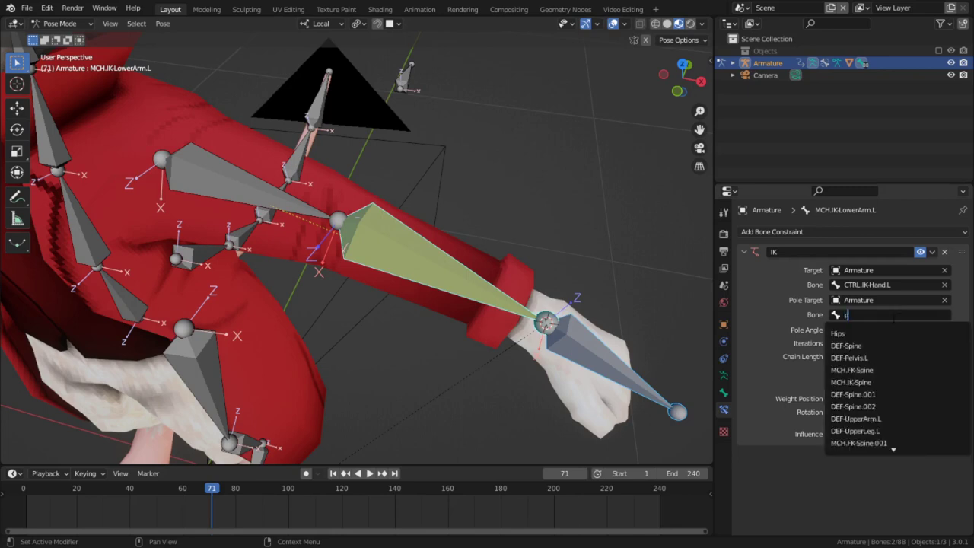
pyautogui.write('ole')
pyautogui.press('Down')
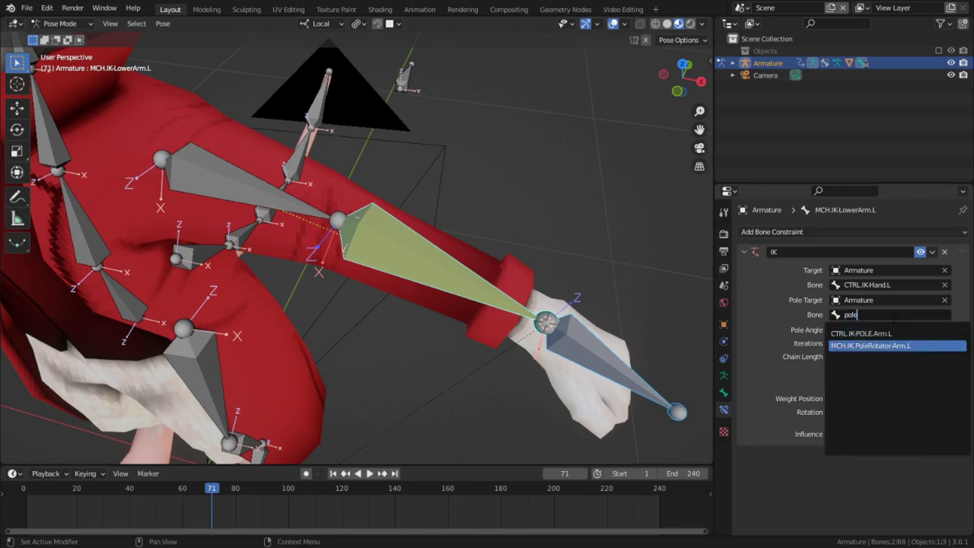
pyautogui.press('Up')
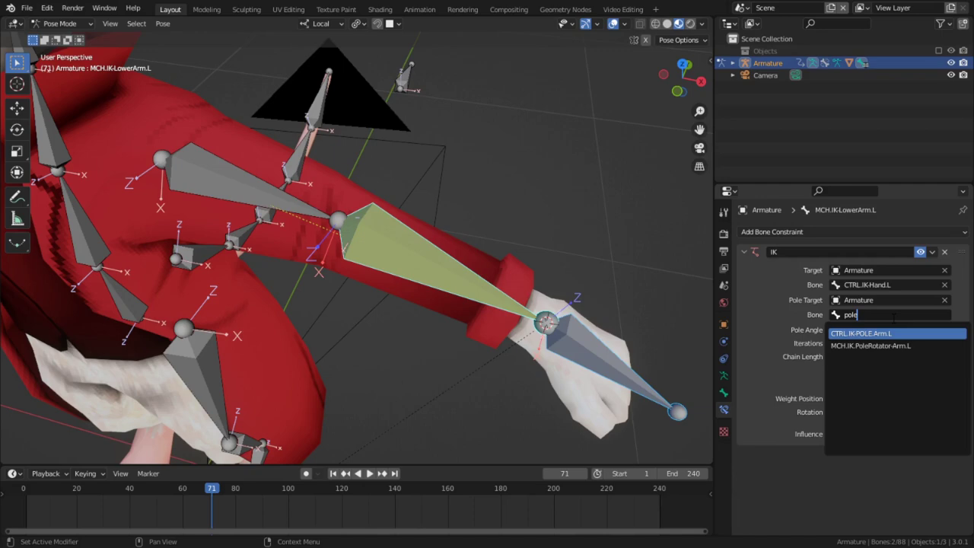
pyautogui.press('Return')
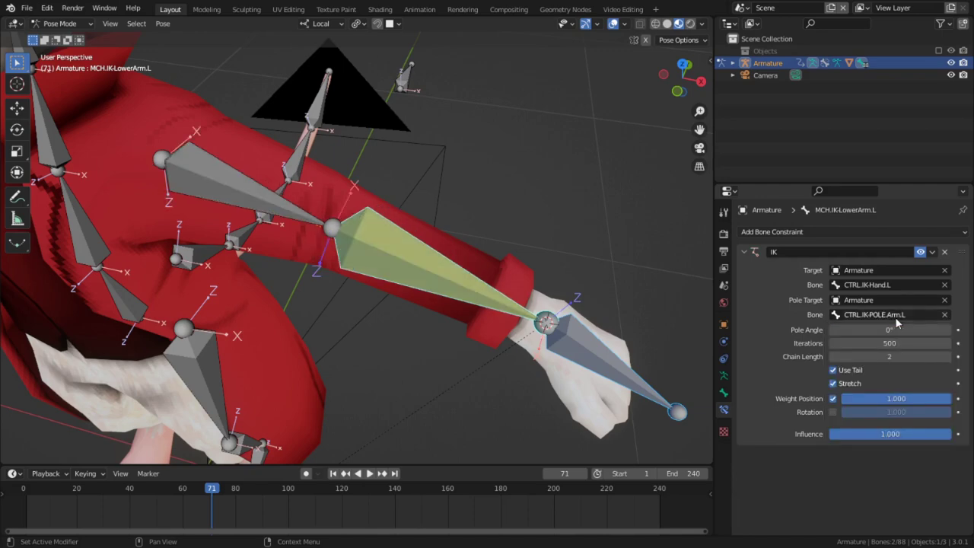
pyautogui.click(409, 68)
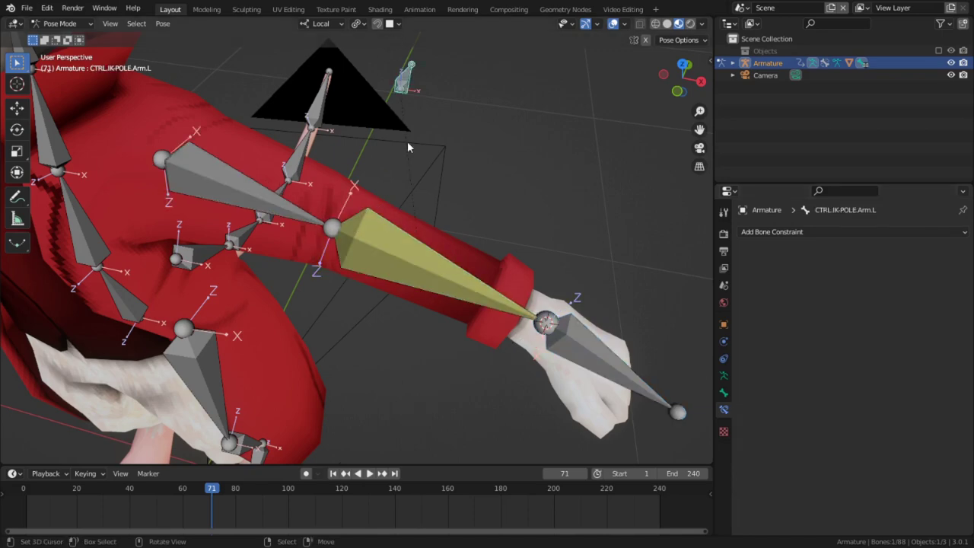
pyautogui.click(407, 263)
pyautogui.moveTo(407, 263)
pyautogui.mouseDown(button='middle')
pyautogui.moveTo(386, 212)
pyautogui.moveTo(396, 229)
pyautogui.mouseUp(button='middle')
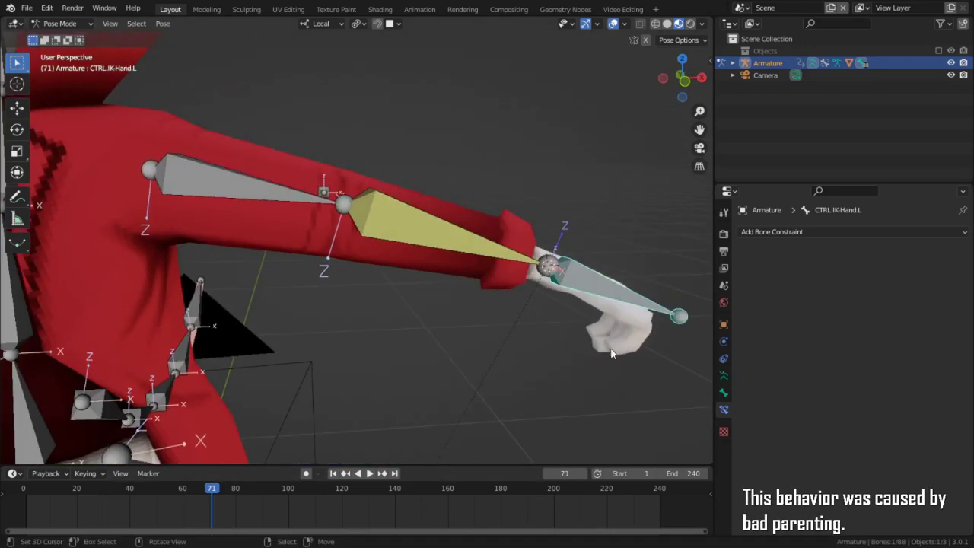
# - Snap the new bone's tail to the wrist and add Copy Location constraints, the second at 0.5
pyautogui.press('g')
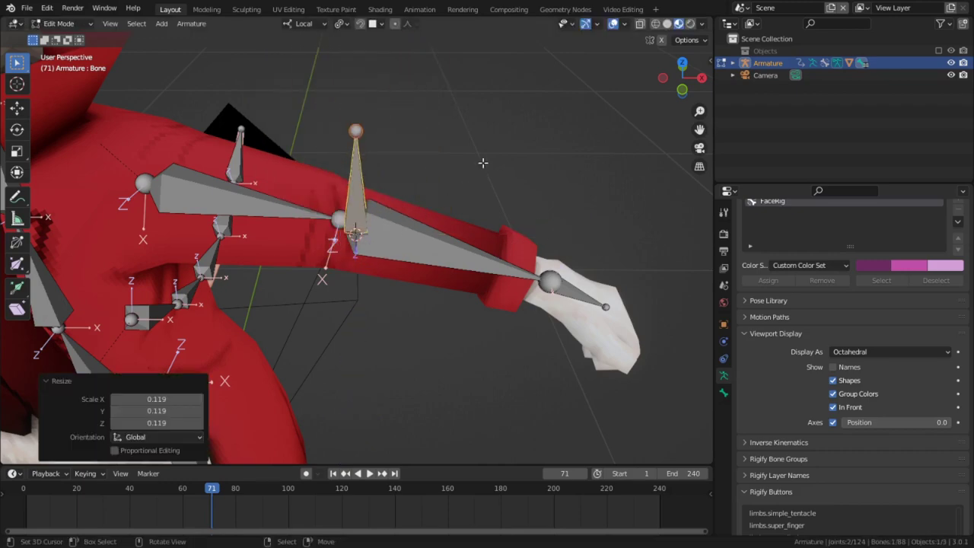
pyautogui.hotkey('shift', 's')
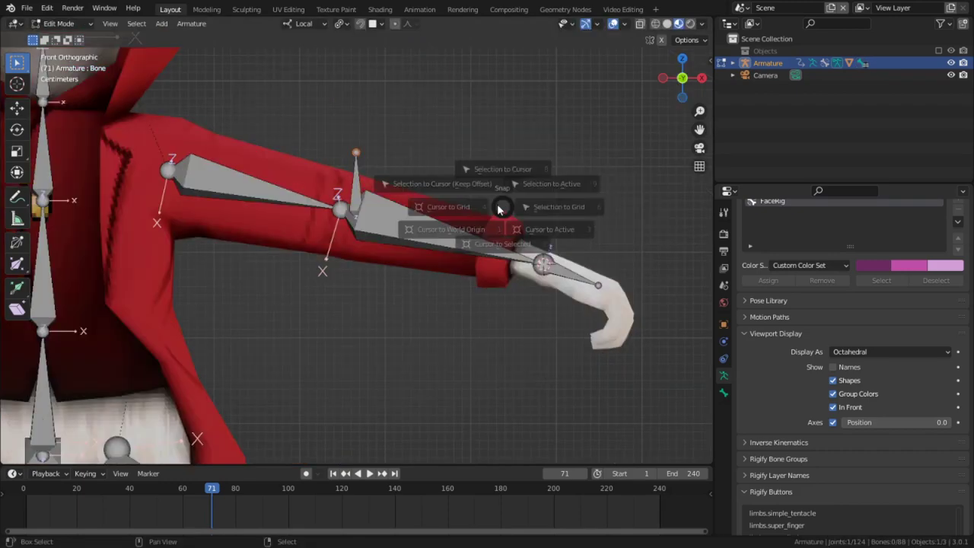
pyautogui.click(442, 181)
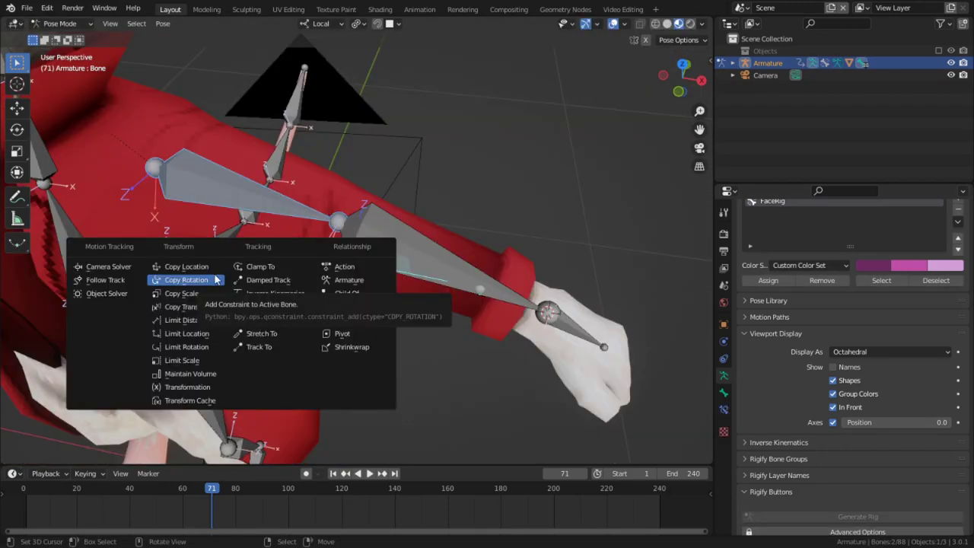
pyautogui.click(215, 281)
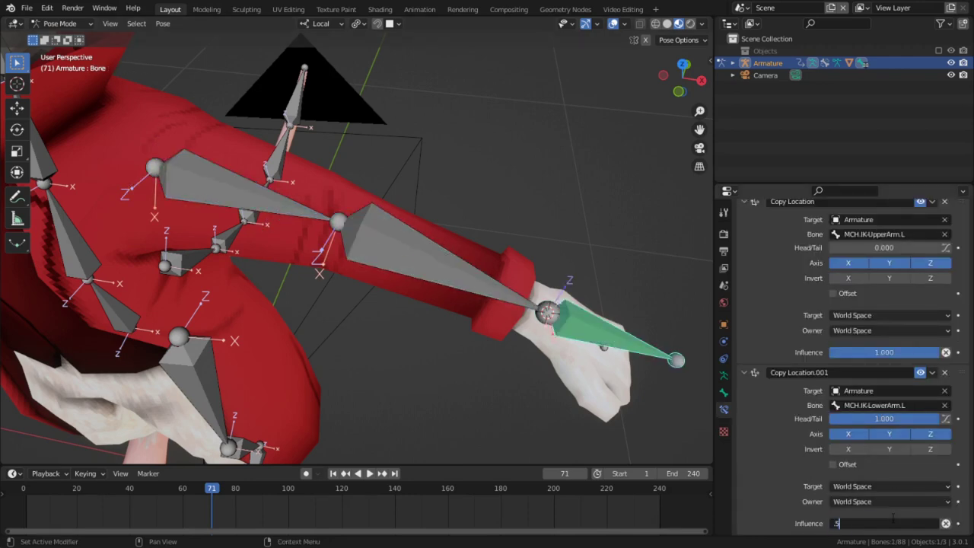
pyautogui.press('Return')
# - Make the pole rotator damped-track MCH.IK-Hand.L and move both bones to a hidden layer
pyautogui.moveTo(419, 34)
pyautogui.mouseDown(button='middle')
pyautogui.moveTo(406, 196)
pyautogui.moveTo(342, 180)
pyautogui.moveTo(366, 191)
pyautogui.moveTo(468, 182)
pyautogui.moveTo(580, 309)
pyautogui.mouseUp(button='middle')
pyautogui.click(580, 309)
pyautogui.keyDown('shift'); pyautogui.click(392, 251); pyautogui.keyUp('shift')
pyautogui.hotkey('ctrl', 'shift', 'c')
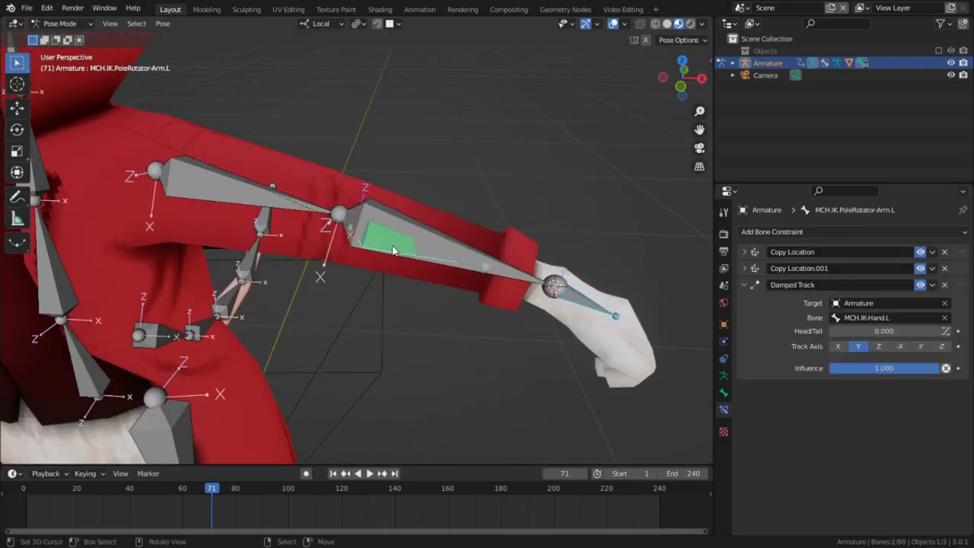
pyautogui.hotkey('shift', 'm')
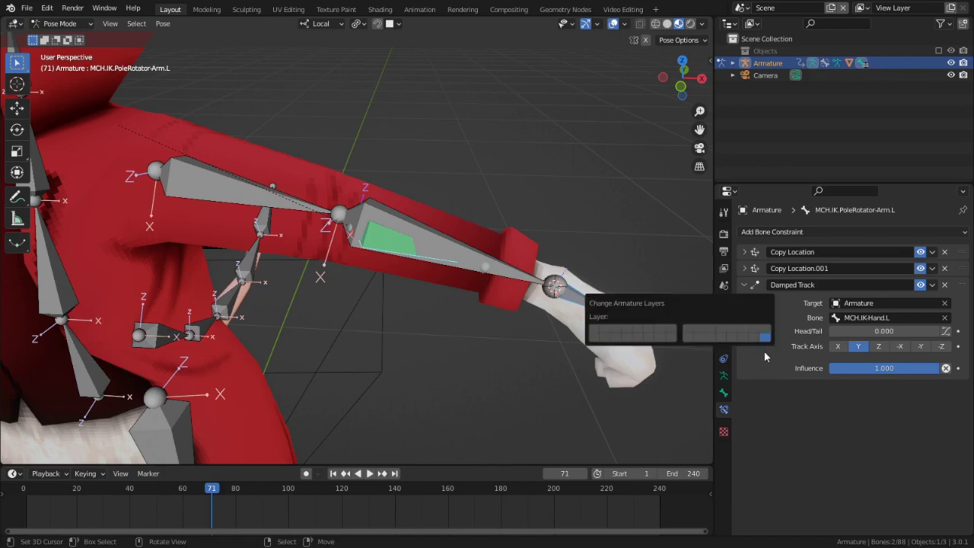
pyautogui.click(753, 338)
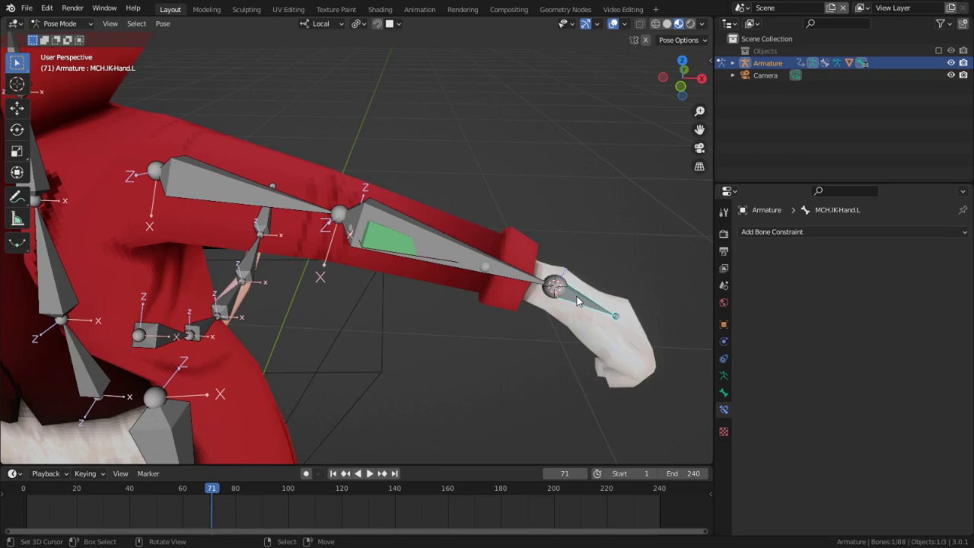
# - Rotate the IK hand and pole rotator bones to test the arm setup
pyautogui.press('r')
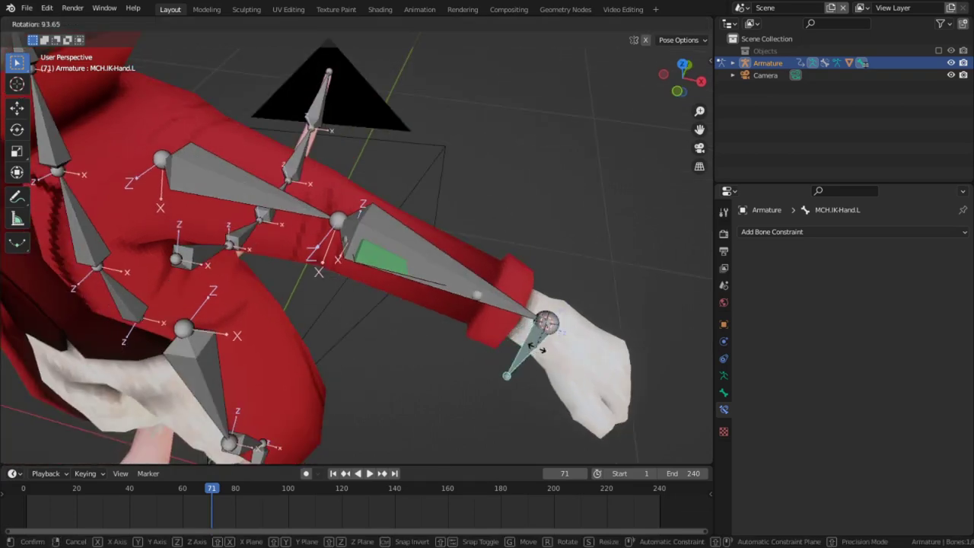
pyautogui.click(532, 342)
pyautogui.press('y')
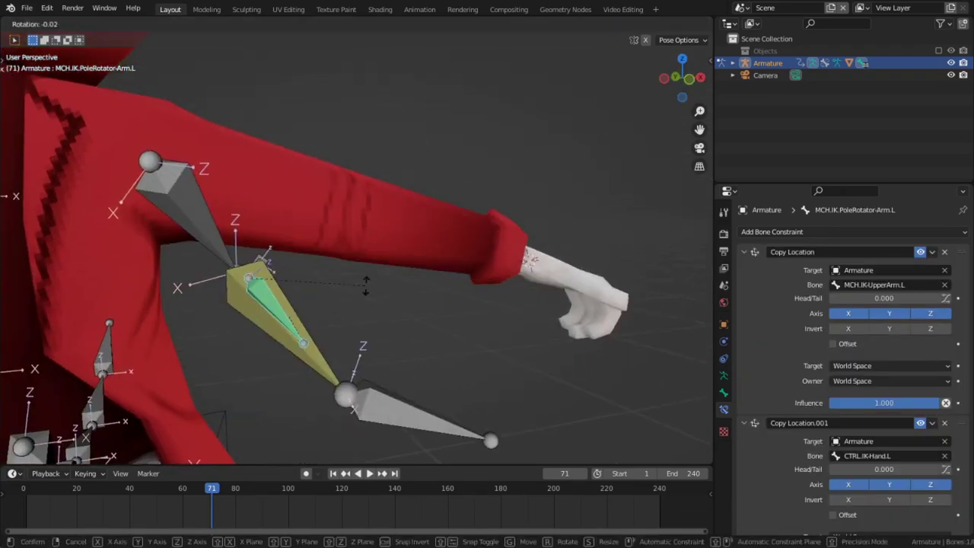
pyautogui.press('y')
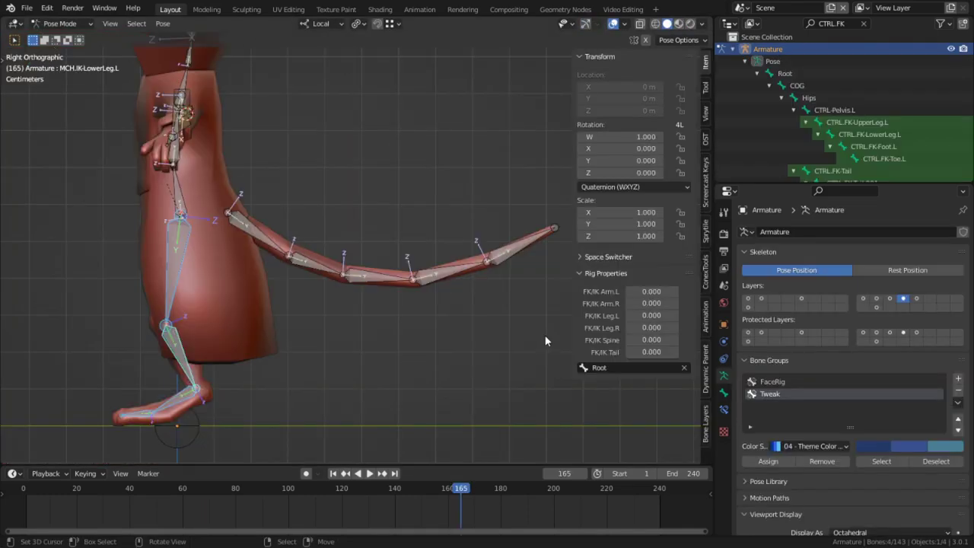
# - Show the tail IK bone layer, select the tail-tip IK bone, and start moving it in Edit Mode
pyautogui.click(917, 299)
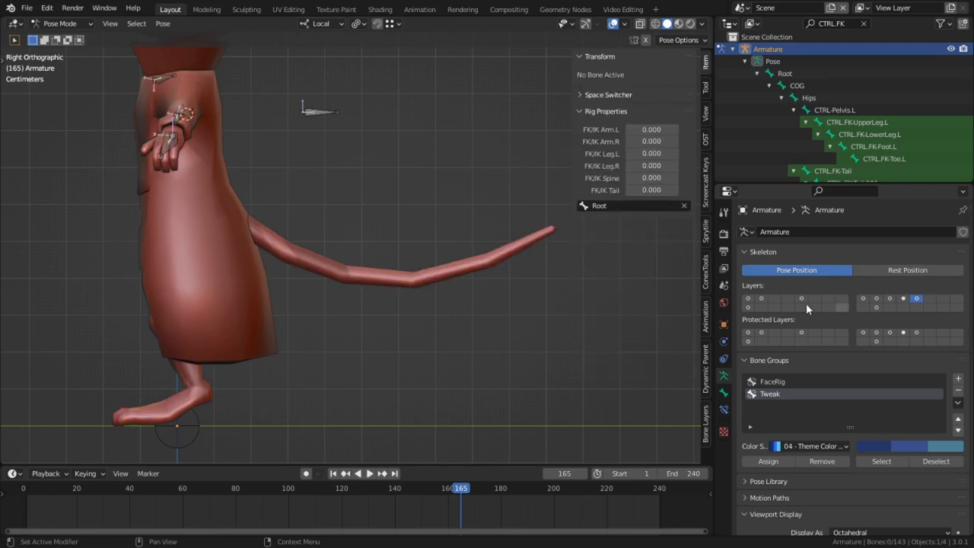
pyautogui.click(905, 299)
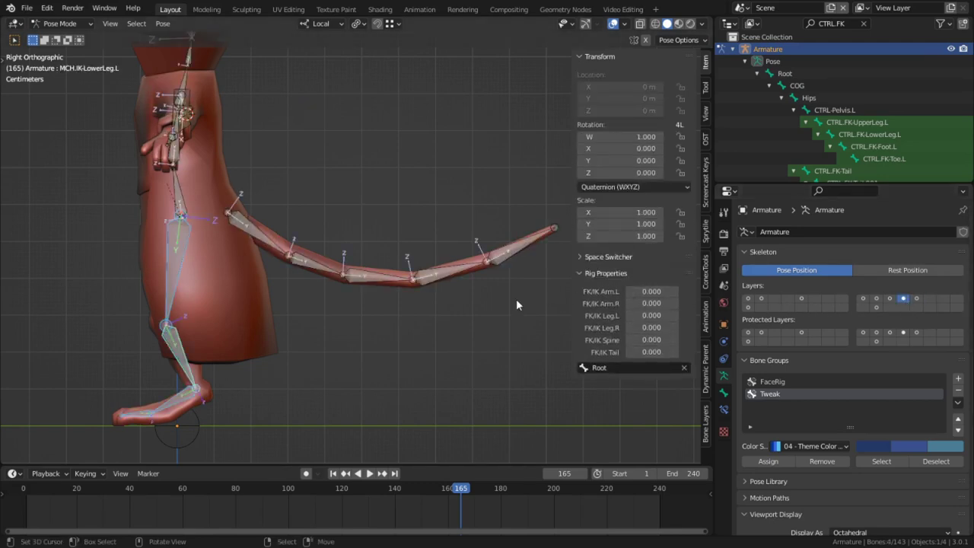
pyautogui.click(552, 229)
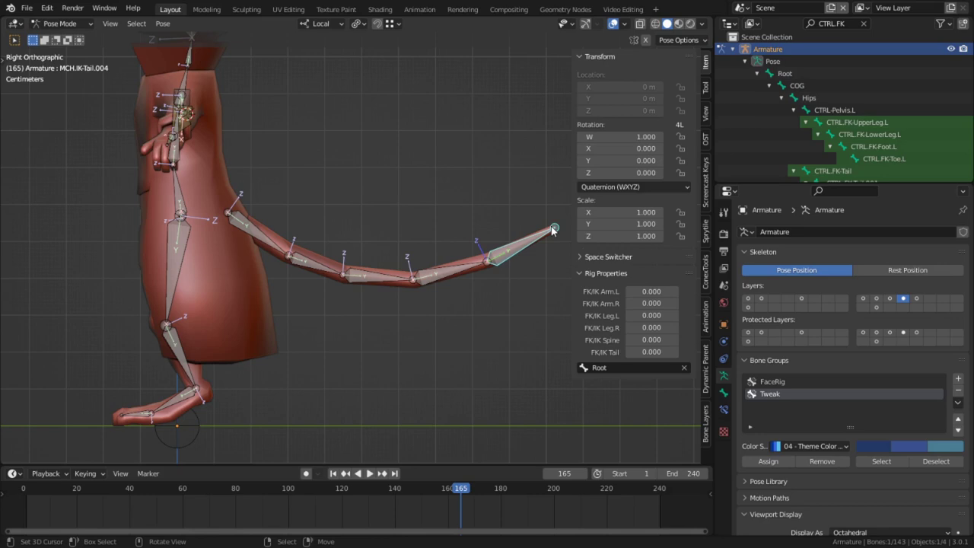
pyautogui.press('Tab')
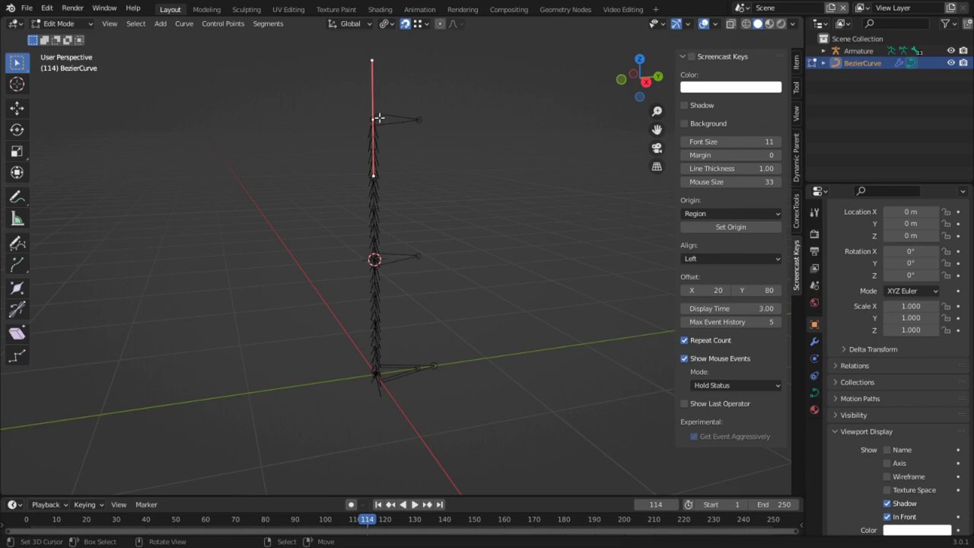
pyautogui.press('g')
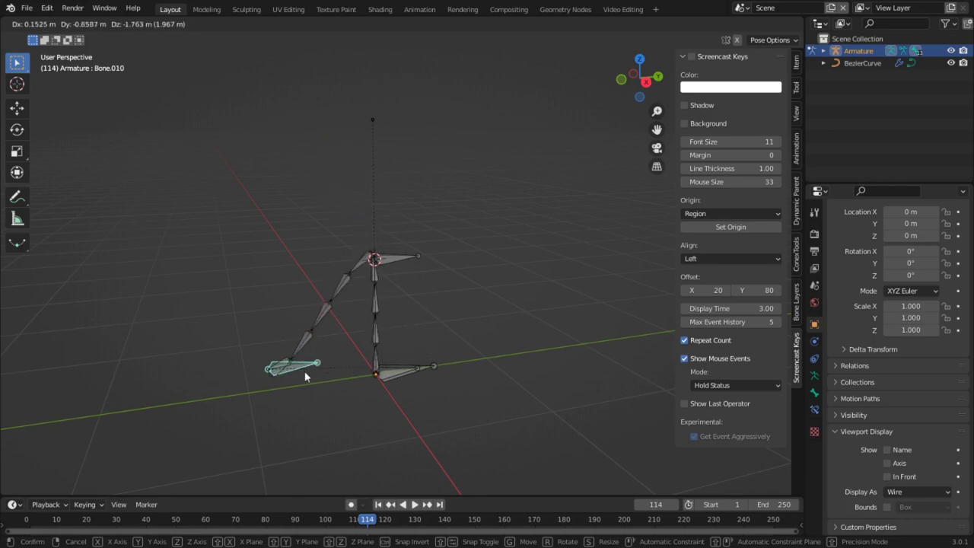
# - Place the moved bone and scale Bone.011 up
pyautogui.click(305, 373)
pyautogui.click(391, 259)
pyautogui.press('s')
pyautogui.click(467, 263)
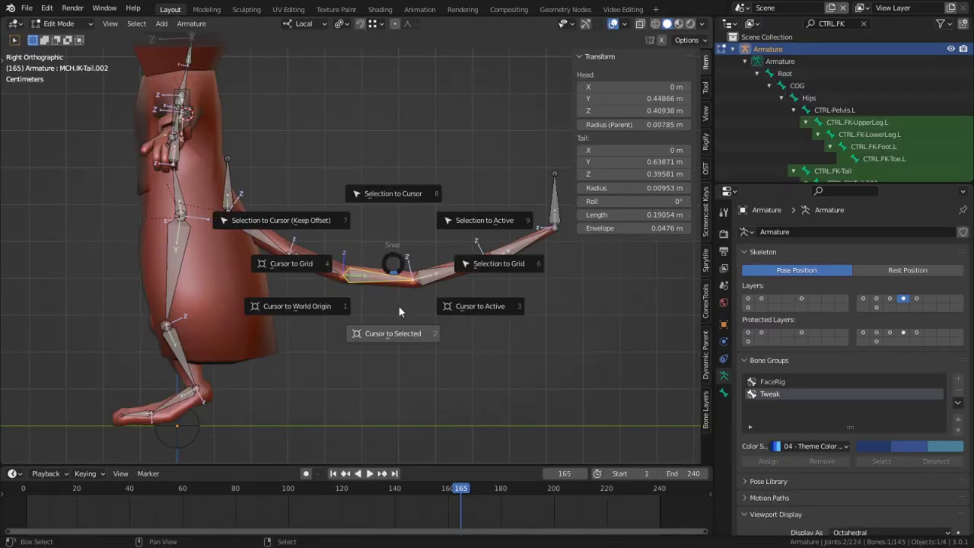
# - Add a small SPLINE.IK-MasterTail bone at the tail joint, parent it, and test-rotate it
pyautogui.click(412, 292)
pyautogui.hotkey('shift', 'a')
pyautogui.press('s')
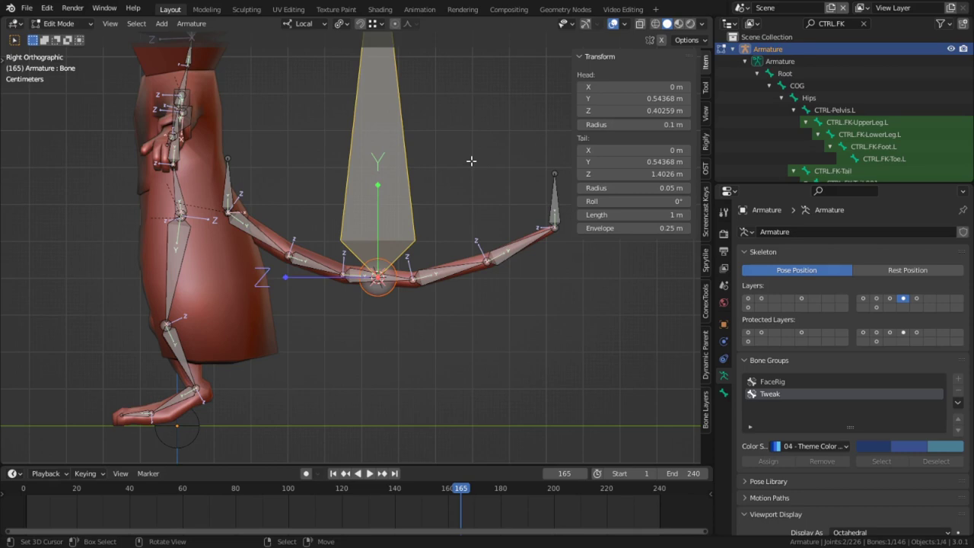
pyautogui.click(393, 259)
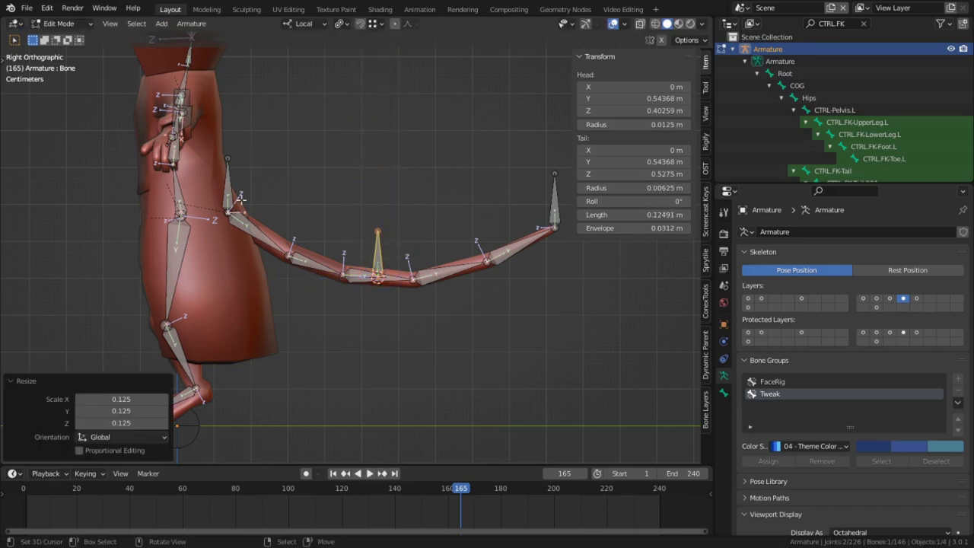
pyautogui.click(228, 186)
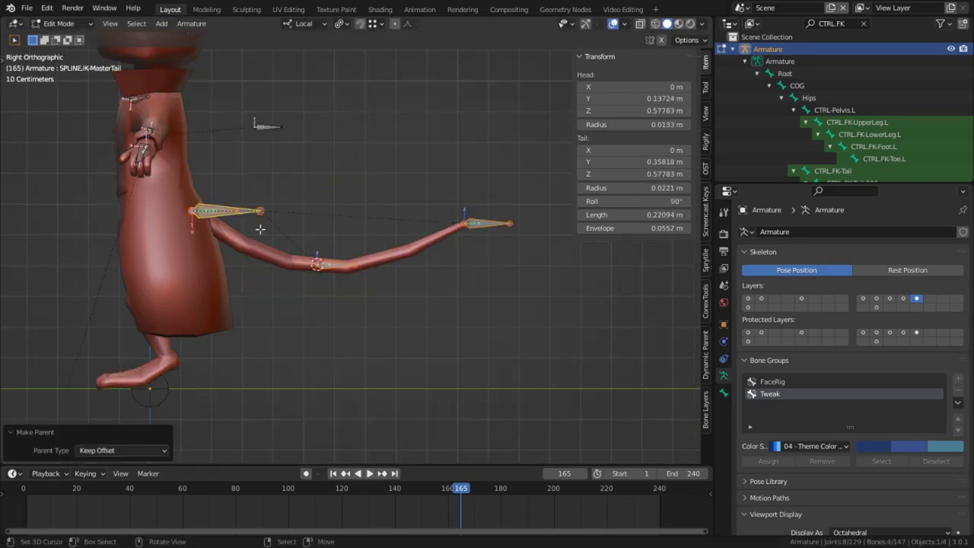
pyautogui.hotkey('ctrl', 'Tab')
pyautogui.press('r')
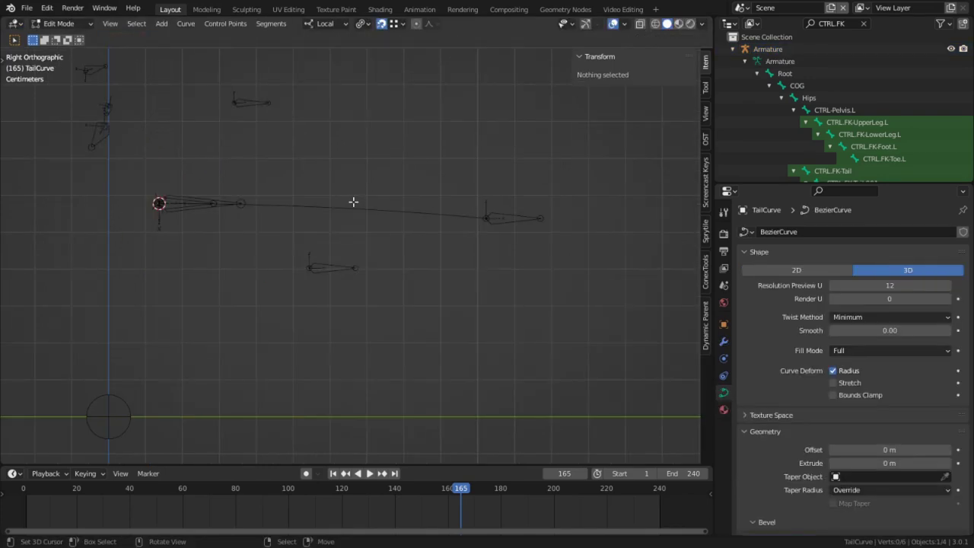
# - Subdivide all TailCurve points and move the middle point, snapping it to the 3D cursor
pyautogui.press('a')
pyautogui.rightClick(376, 194)
pyautogui.click(375, 194)
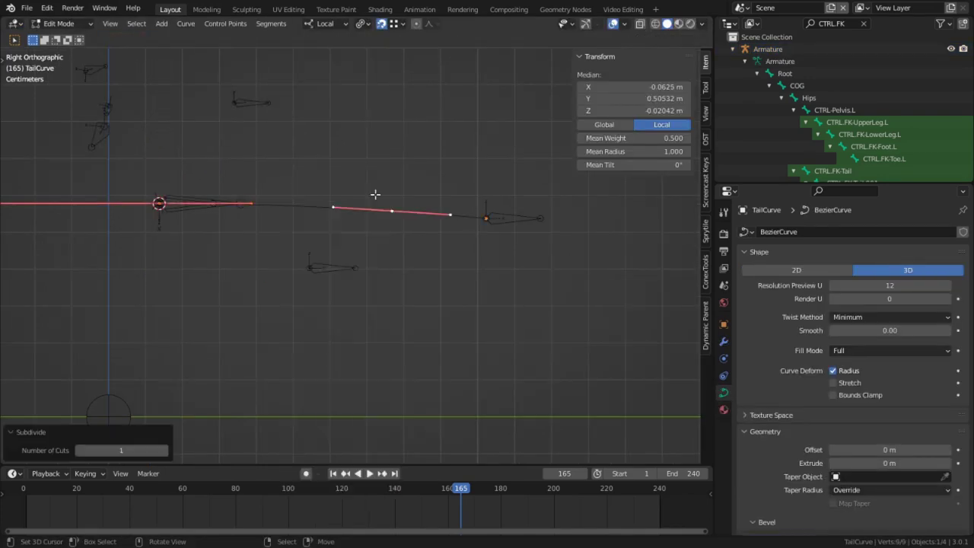
pyautogui.click(391, 210)
pyautogui.press('g')
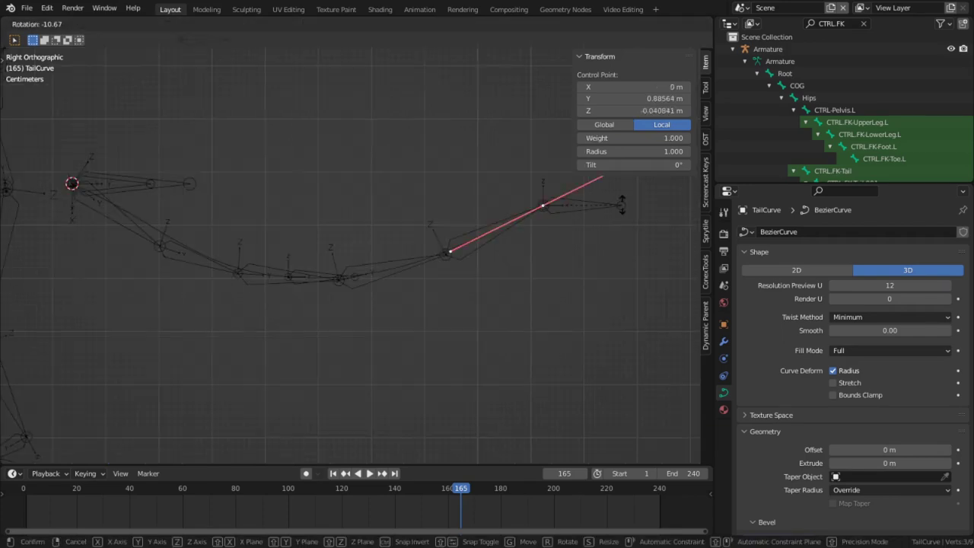
pyautogui.hotkey('shift', 's')
# - Align the curve handles, then set Spline IK to 5 bones, no curve radius, Bone Original Y scale
pyautogui.press('r')
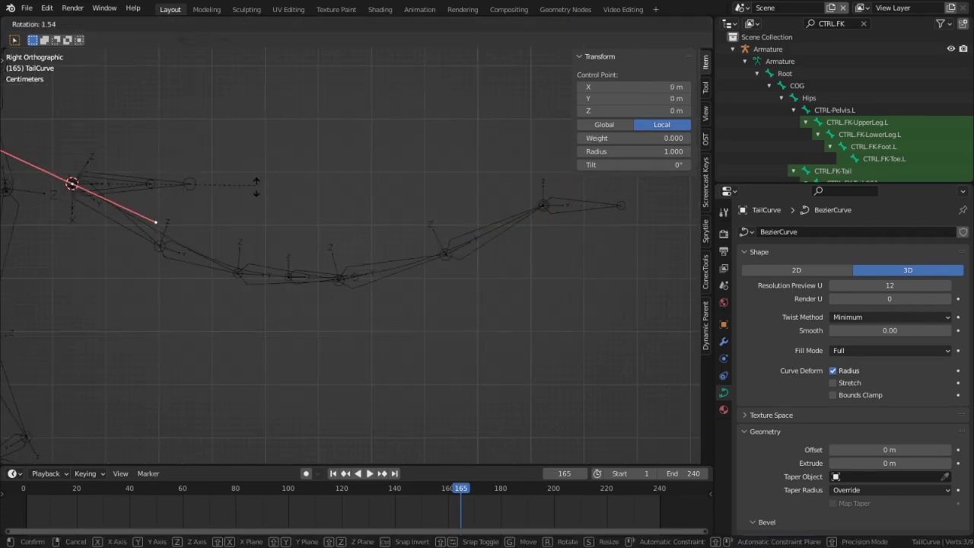
pyautogui.click(237, 228)
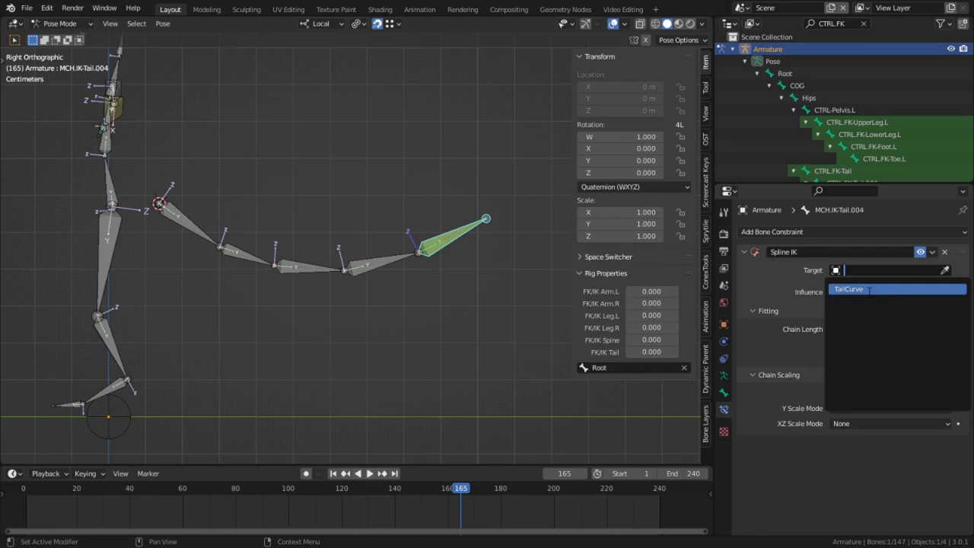
pyautogui.click(948, 329)
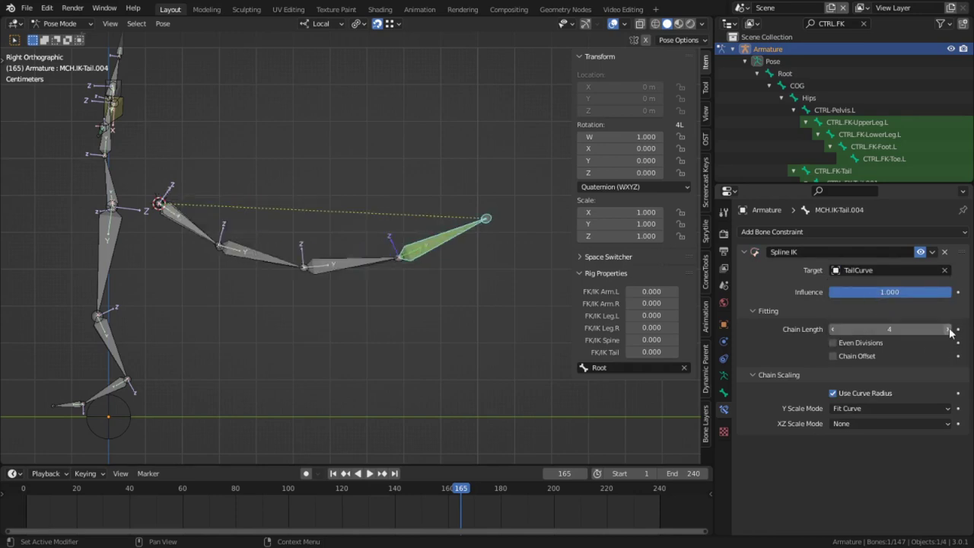
pyautogui.click(949, 329)
pyautogui.click(853, 393)
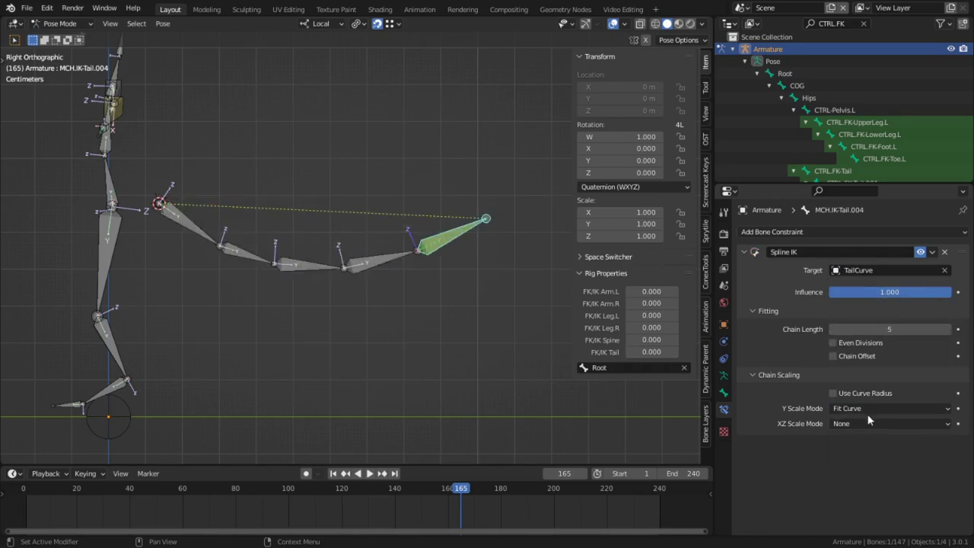
pyautogui.click(867, 409)
pyautogui.click(877, 449)
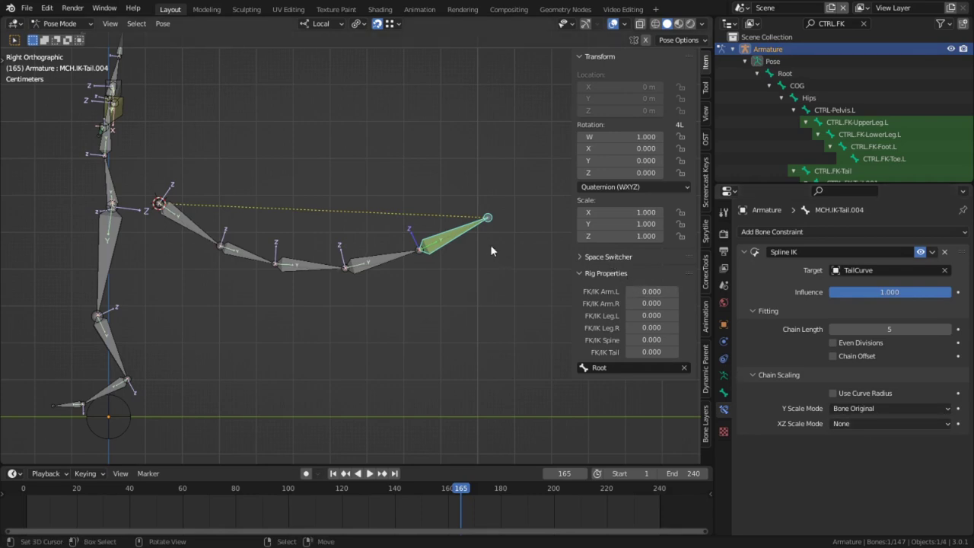
# - Show the spline control bone layer and select SPLINE.IK.TailEnd together with TailCurve
pyautogui.hotkey('shift', 'm')
pyautogui.click(631, 274)
pyautogui.click(238, 205)
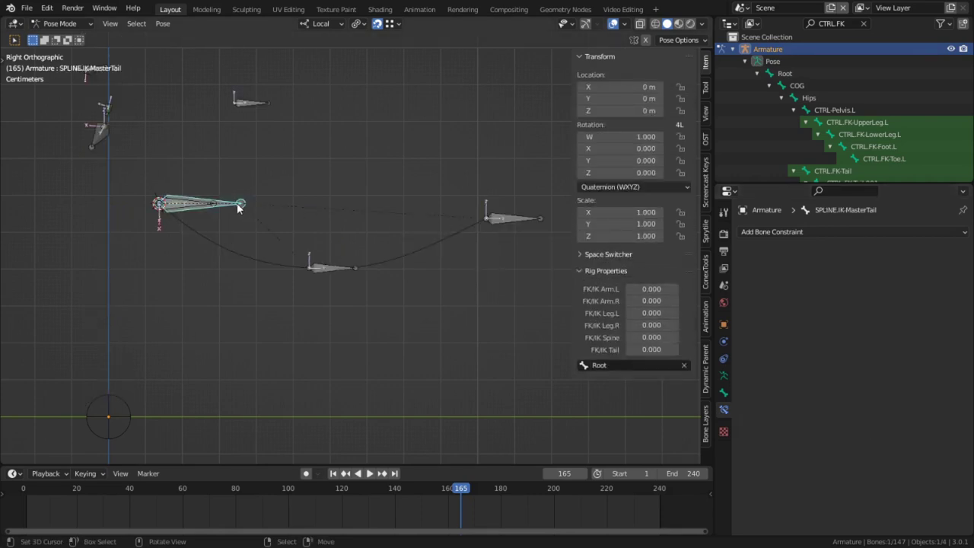
pyautogui.click(297, 206)
pyautogui.hotkey('ctrl', 'Tab')
pyautogui.click(249, 268)
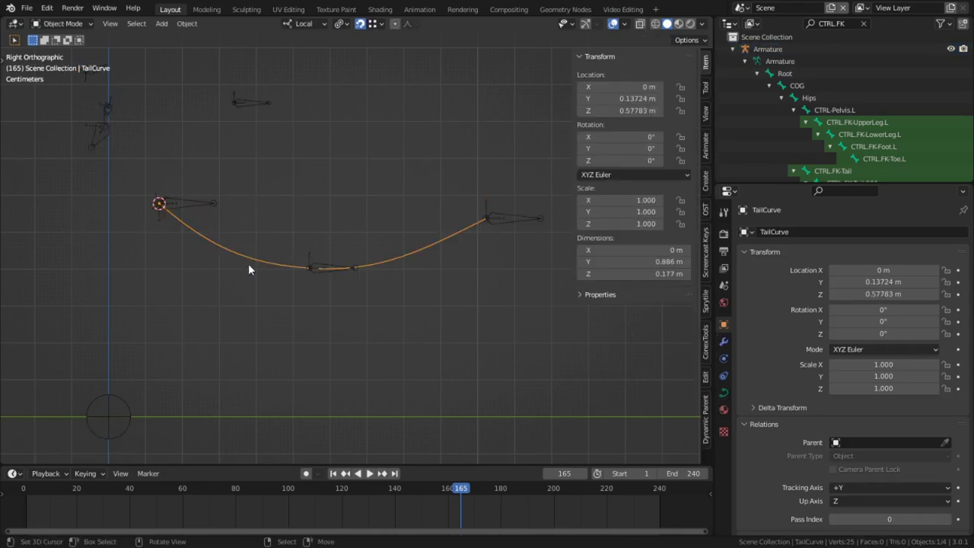
pyautogui.click(508, 228)
pyautogui.hotkey('ctrl', 'Tab')
pyautogui.hotkey('ctrl', 'Tab')
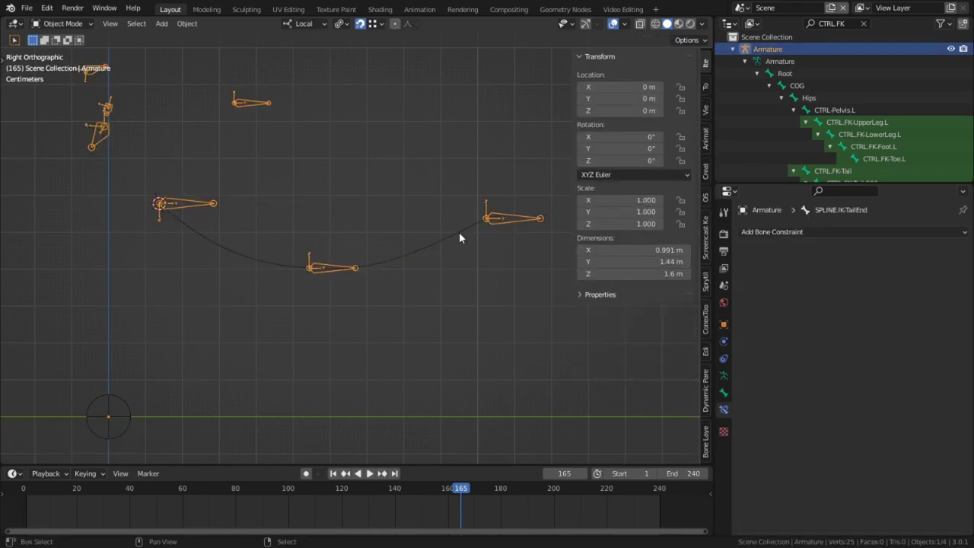
pyautogui.click(459, 235)
pyautogui.hotkey('ctrl', 'Tab')
# - Hook TailCurve's end control point to the SPLINE.IK.TailEnd bone
pyautogui.click(488, 219)
pyautogui.press('g')
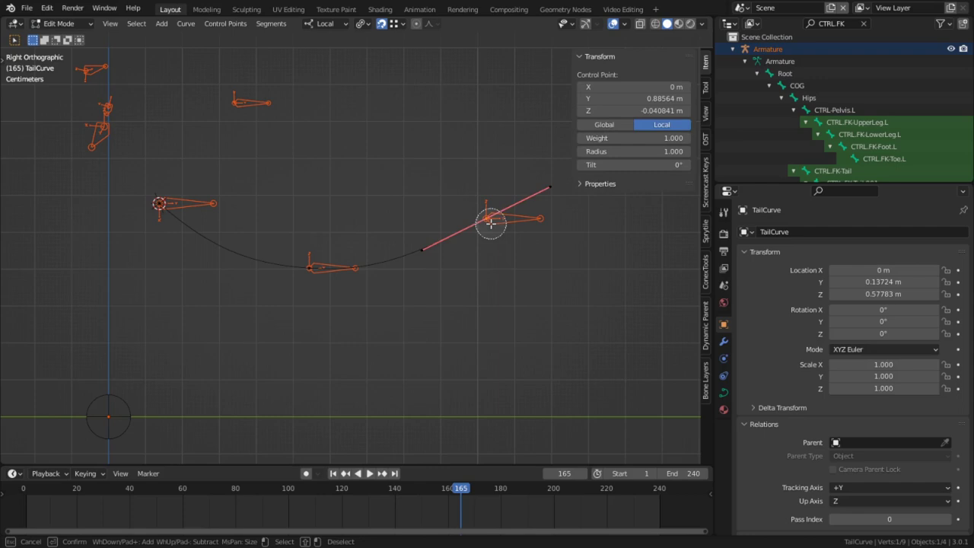
pyautogui.click(550, 187)
pyautogui.click(426, 251)
pyautogui.rightClick(430, 251)
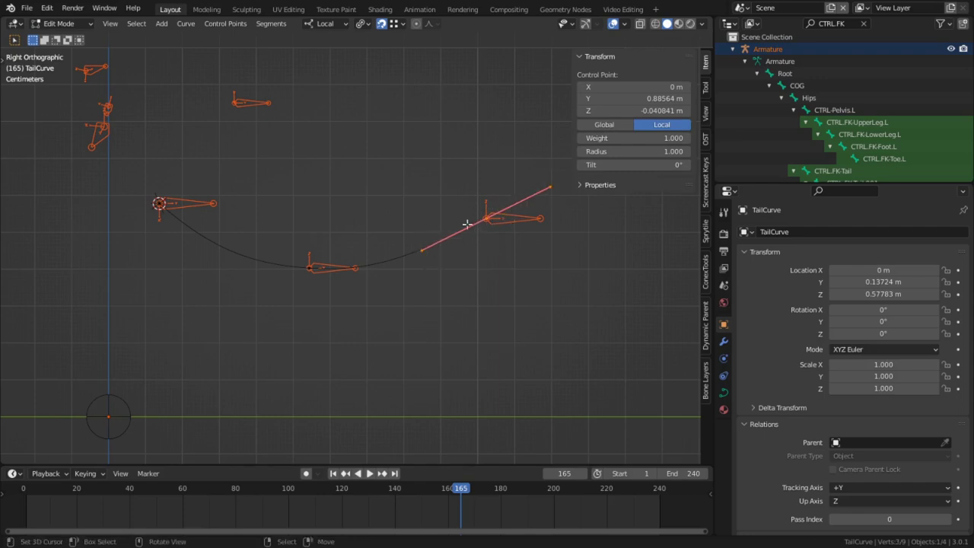
pyautogui.hotkey('ctrl', 'h')
pyautogui.click(409, 224)
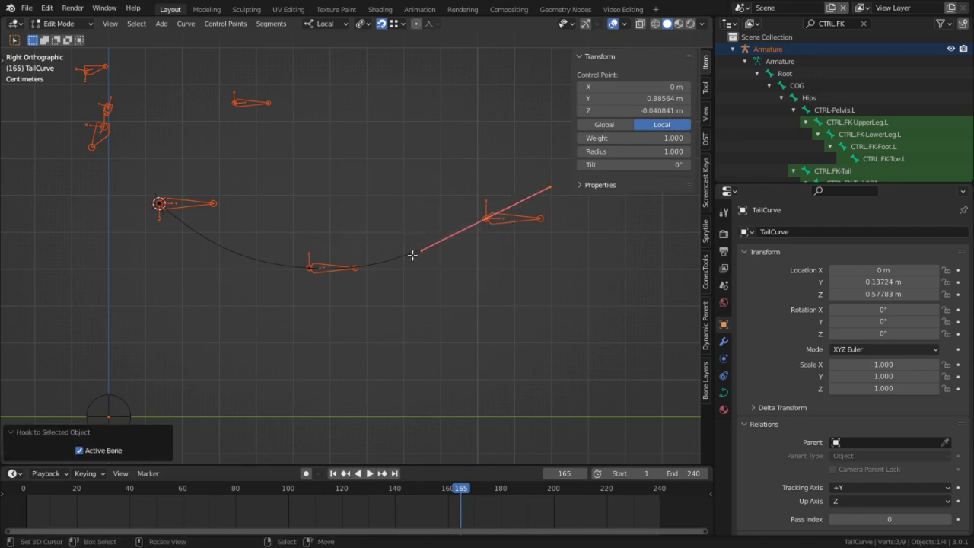
# - Hook TailCurve's middle control point to the middle spline bone
pyautogui.press('Tab')
pyautogui.press('Tab')
pyautogui.click(308, 266)
pyautogui.press('c')
pyautogui.rightClick(418, 284)
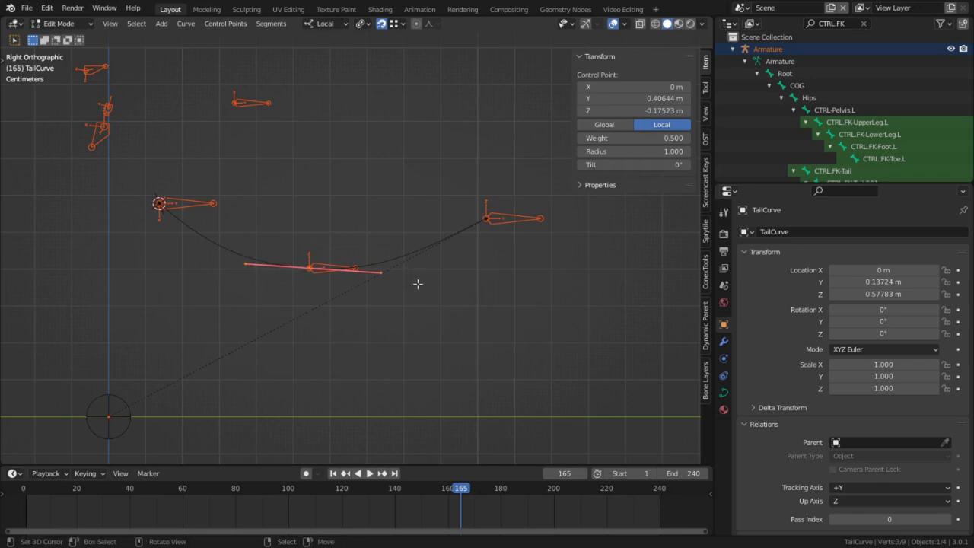
pyautogui.hotkey('ctrl', 'h')
pyautogui.click(423, 282)
pyautogui.press('Tab')
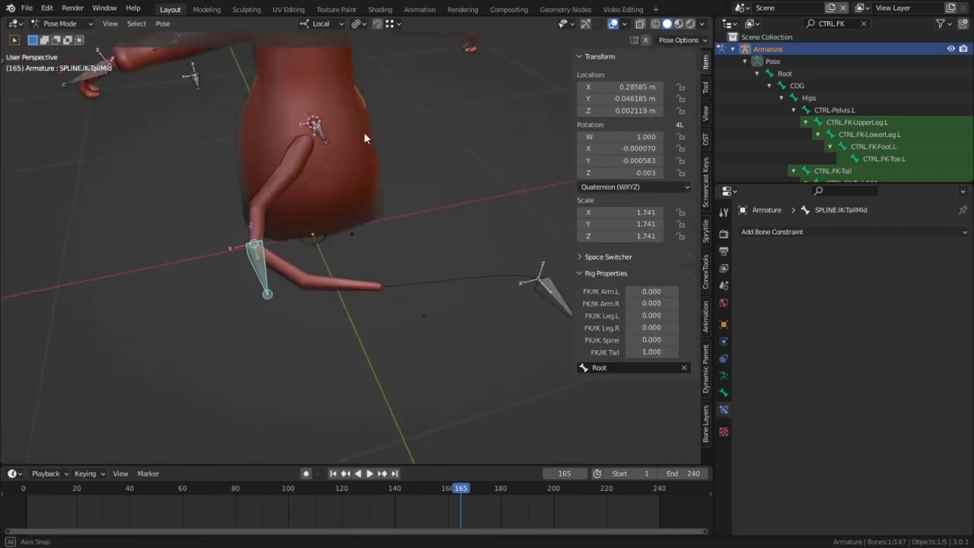
# - Move the tail controller to check the tail bends with the hooks
pyautogui.press('g')
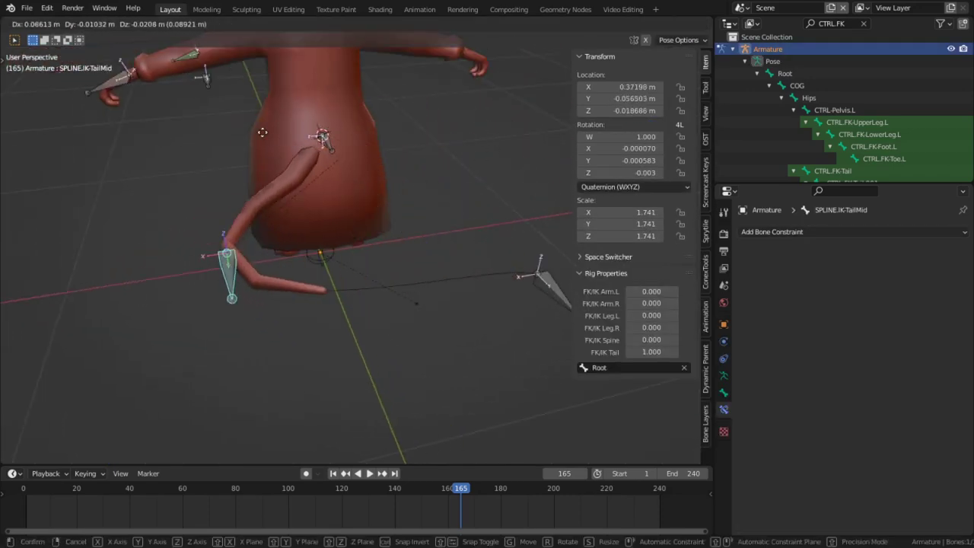
pyautogui.click(320, 134)
pyautogui.moveTo(328, 107); pyautogui.dragTo(311, 111, button='middle')
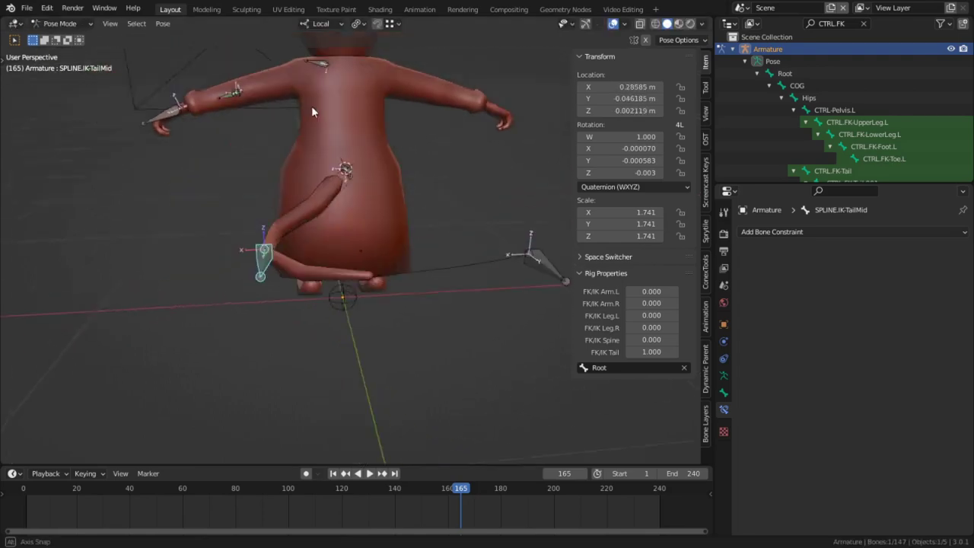
# - Add an IK constraint on MCH.IK-Neck aimed at MCH.IK-Neck.001, test it, then view from the right
pyautogui.press('g')
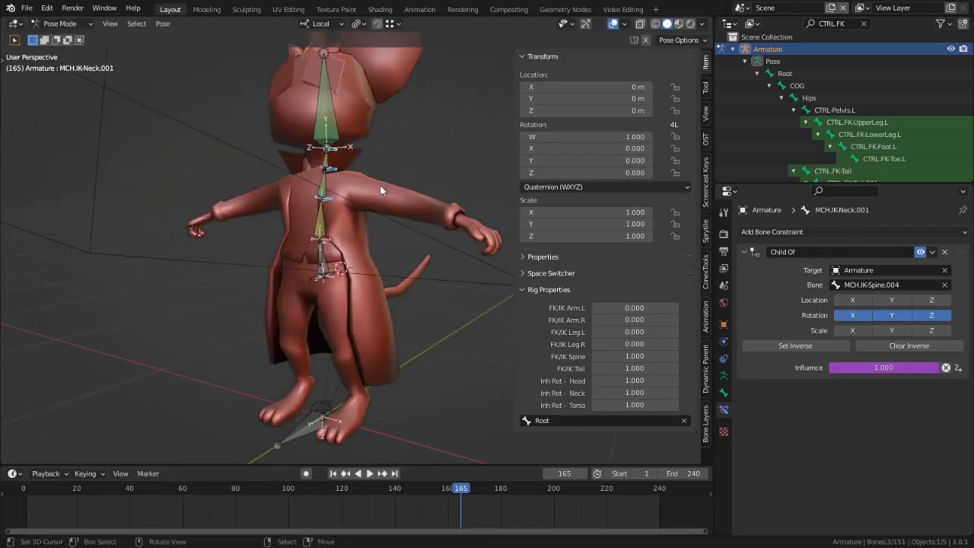
pyautogui.press('r')
pyautogui.press('r')
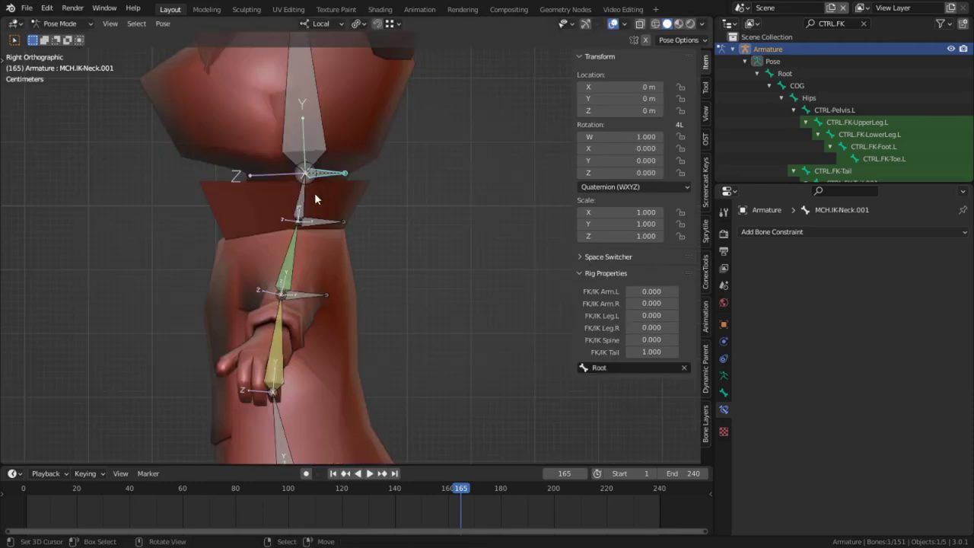
pyautogui.hotkey('ctrl', 'shift', 'c')
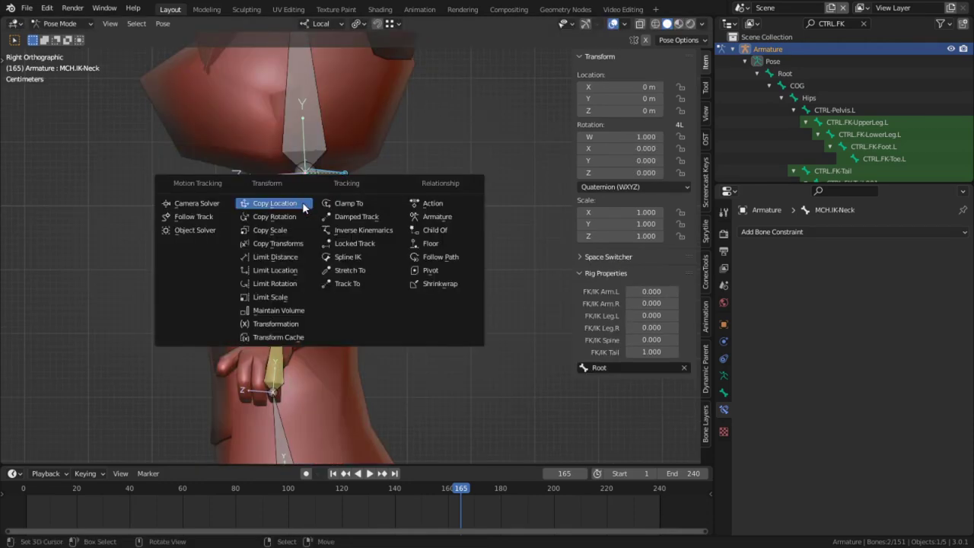
pyautogui.click(364, 229)
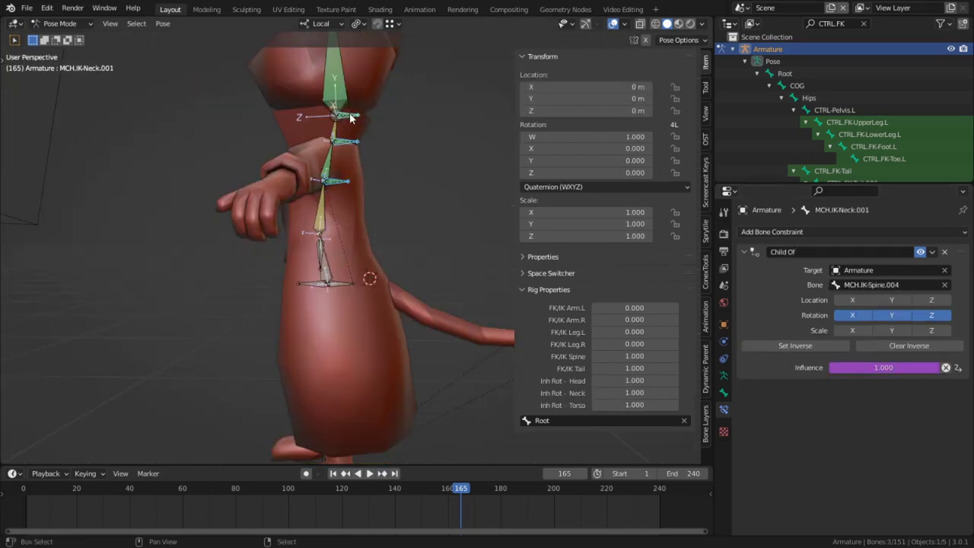
pyautogui.press('r')
pyautogui.press('r')
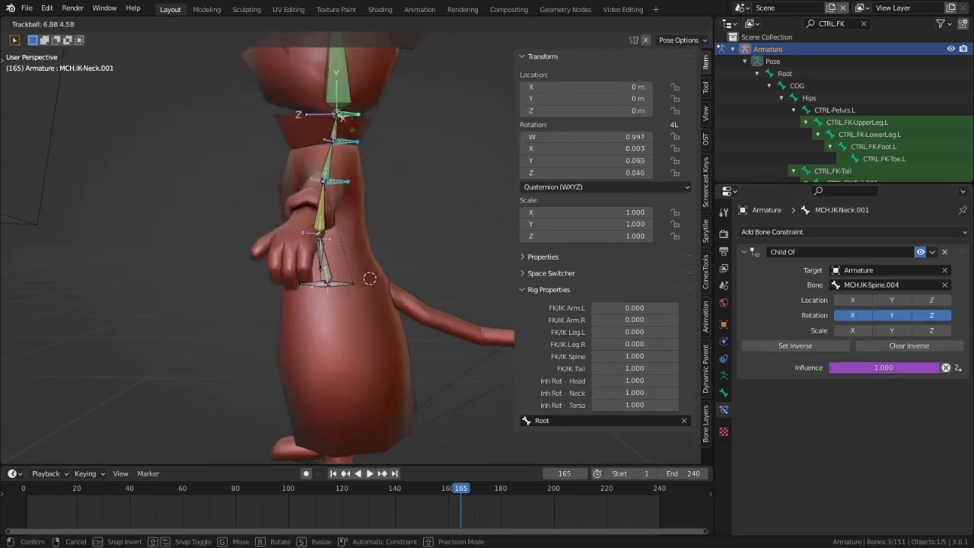
pyautogui.press('Escape')
pyautogui.moveTo(358, 259); pyautogui.dragTo(330, 230, button='middle')
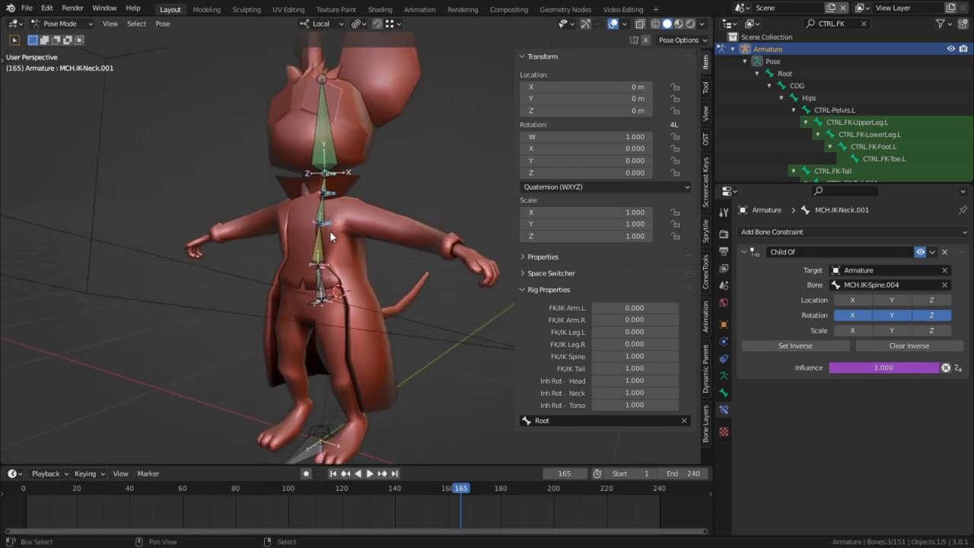
pyautogui.press('KP_3')
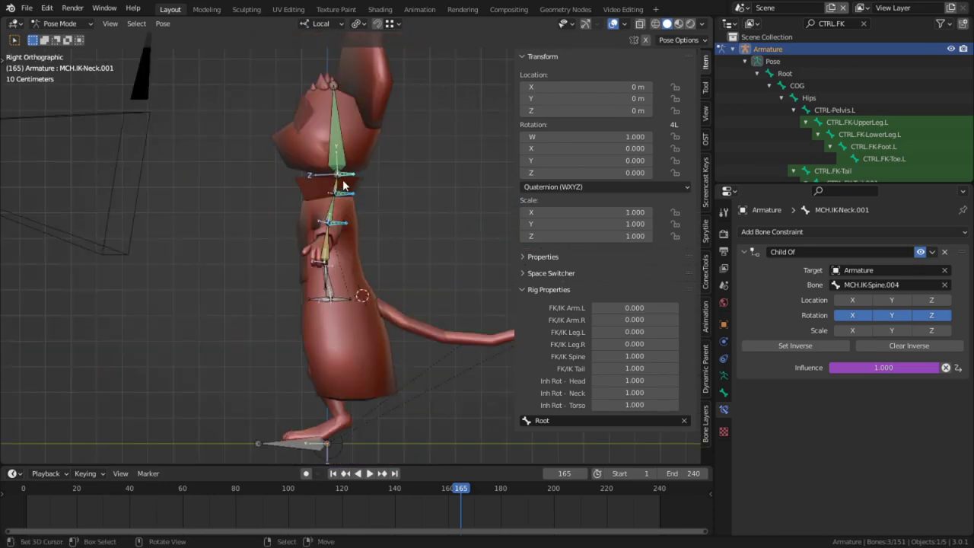
pyautogui.scroll(2, 345, 187)
# - Duplicate the two spine bones and neck bone along Y, parented to a new bone with Keep Offset
pyautogui.press('Tab')
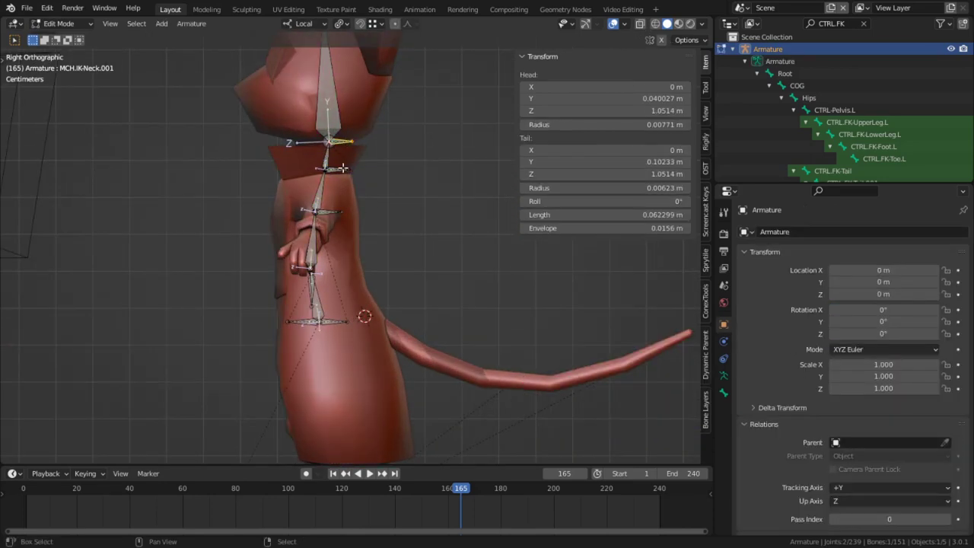
pyautogui.keyDown('shift'); pyautogui.click(335, 169); pyautogui.keyUp('shift')
pyautogui.keyDown('shift'); pyautogui.click(329, 210); pyautogui.keyUp('shift')
pyautogui.scroll(-2, 411, 202)
pyautogui.hotkey('shift', 'd')
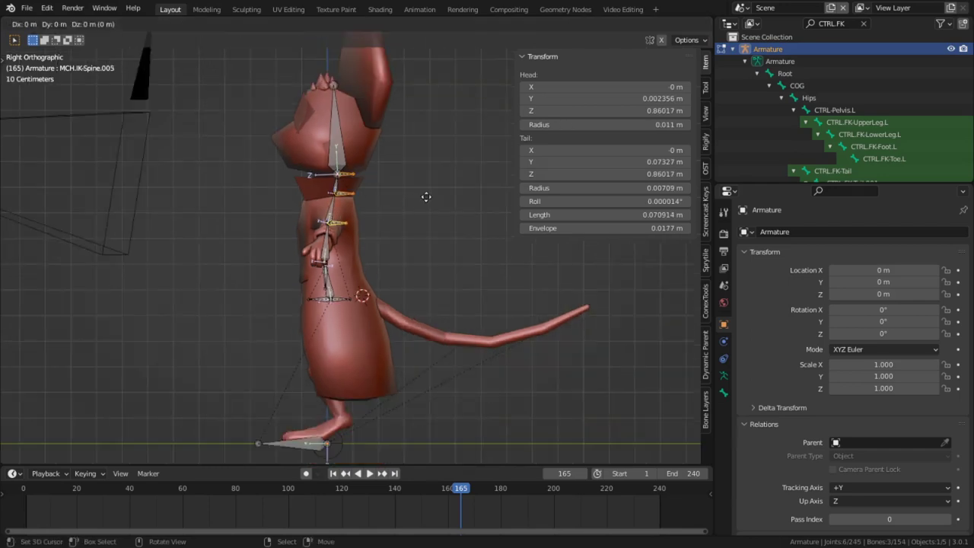
pyautogui.press('y')
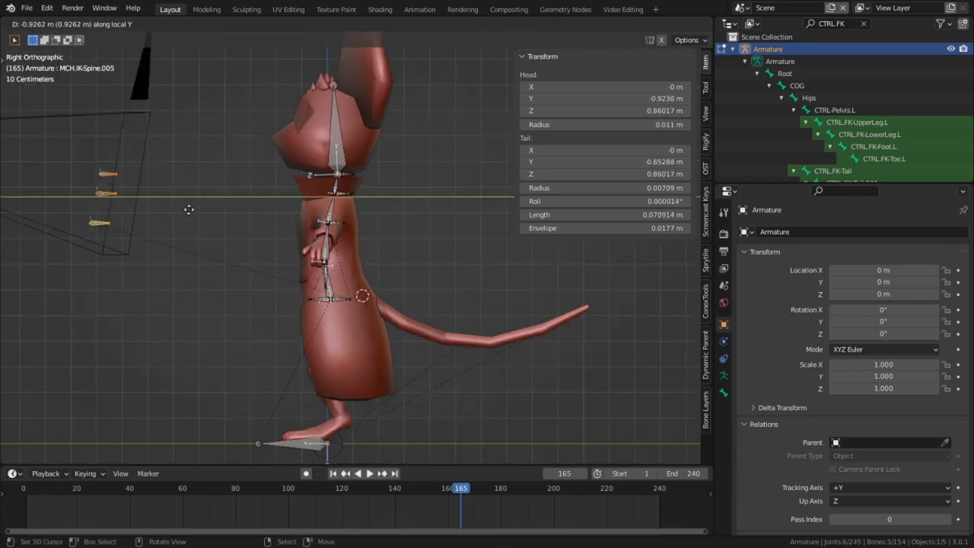
pyautogui.click(180, 214)
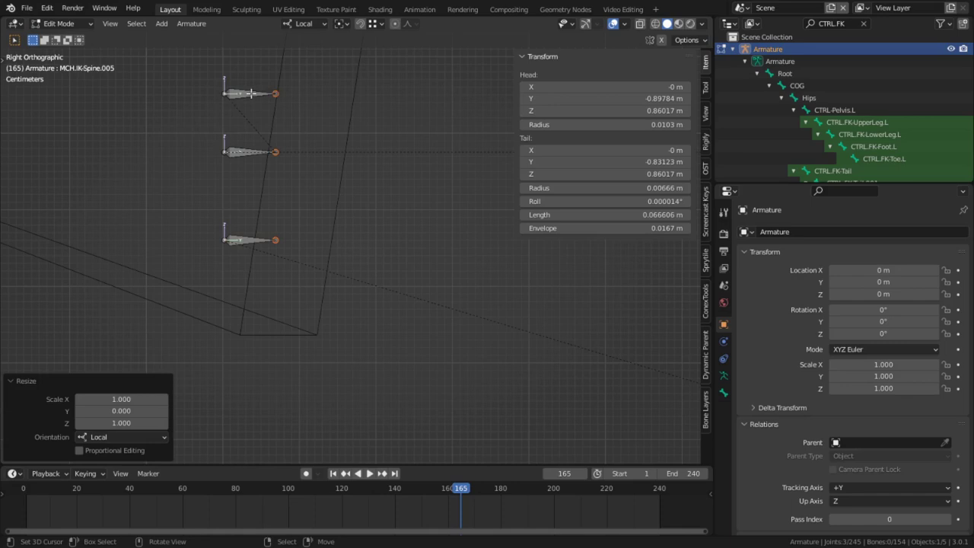
pyautogui.press('f')
pyautogui.hotkey('ctrl', 'p')
pyautogui.click(232, 187)
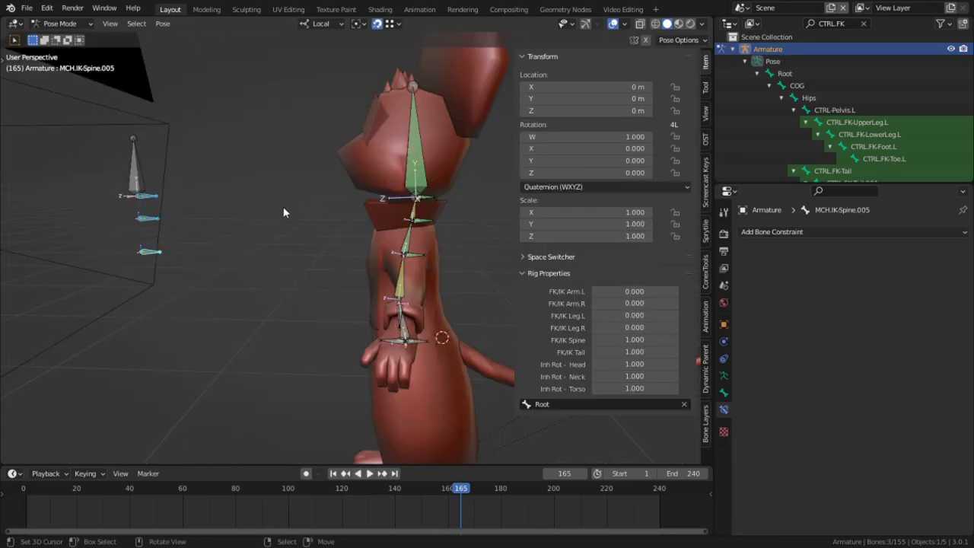
# - Give MCH.IK-Neck.001 a Damped Track to MCH.IK-Neck.002 on the -Y axis
pyautogui.click(437, 204)
pyautogui.click(149, 197)
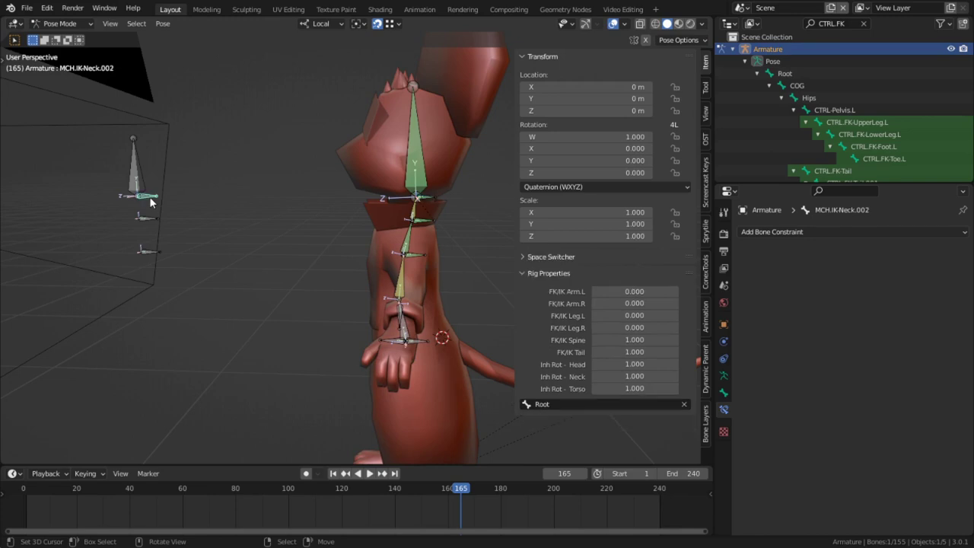
pyautogui.keyDown('shift'); pyautogui.click(436, 201); pyautogui.keyUp('shift')
pyautogui.hotkey('ctrl', 'shift', 'c')
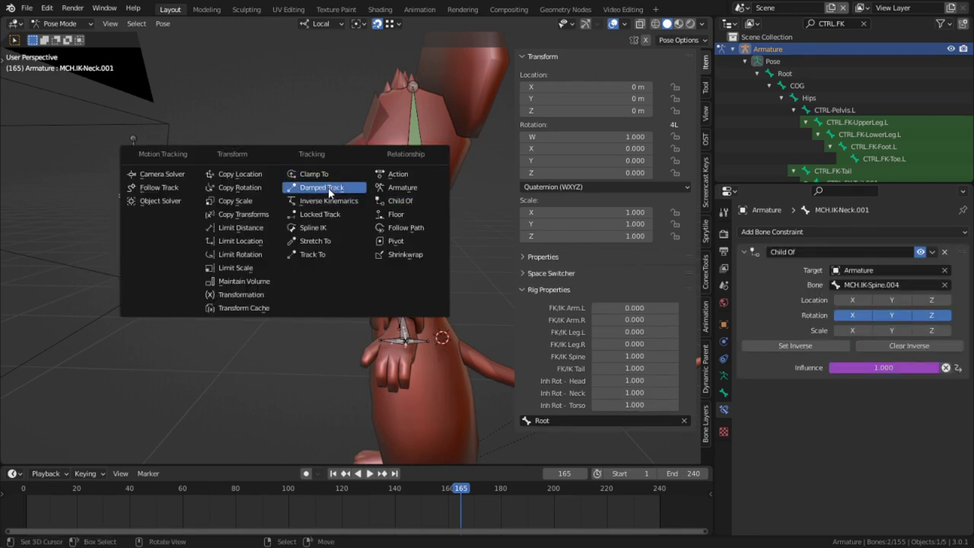
pyautogui.click(328, 187)
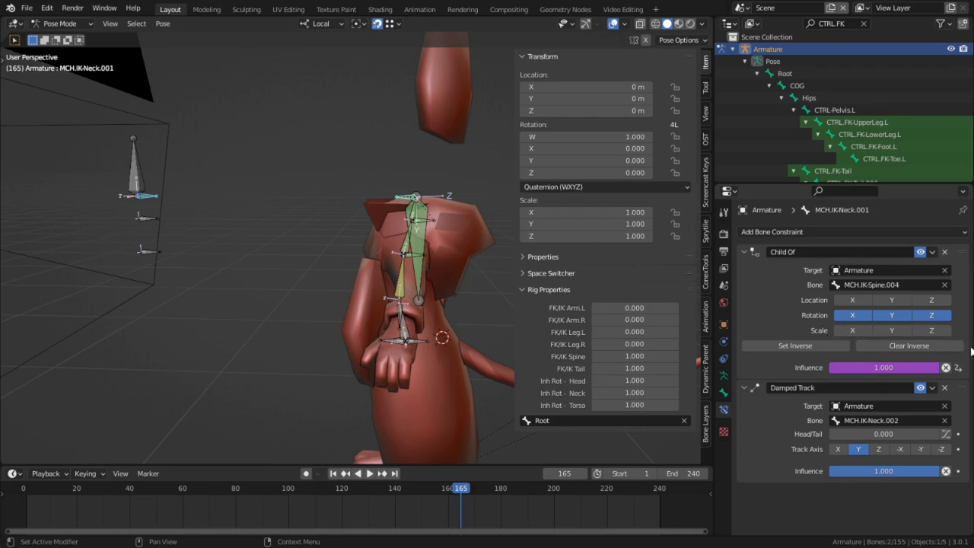
pyautogui.click(930, 345)
pyautogui.click(920, 449)
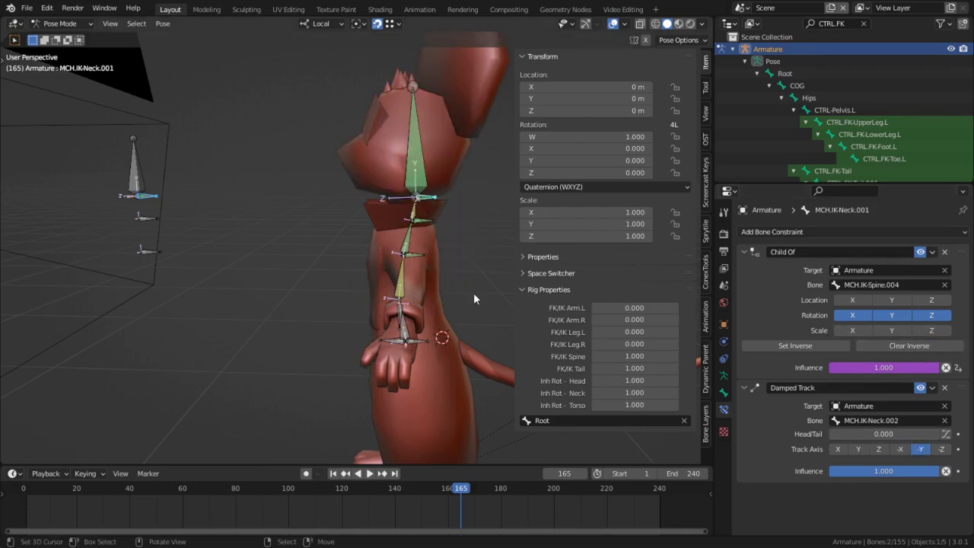
# - Add a Damped Track on MCH.IK-Spine.004 aimed at MCH.IK-Spine.006
pyautogui.click(147, 219)
pyautogui.keyDown('shift'); pyautogui.click(420, 220); pyautogui.keyUp('shift')
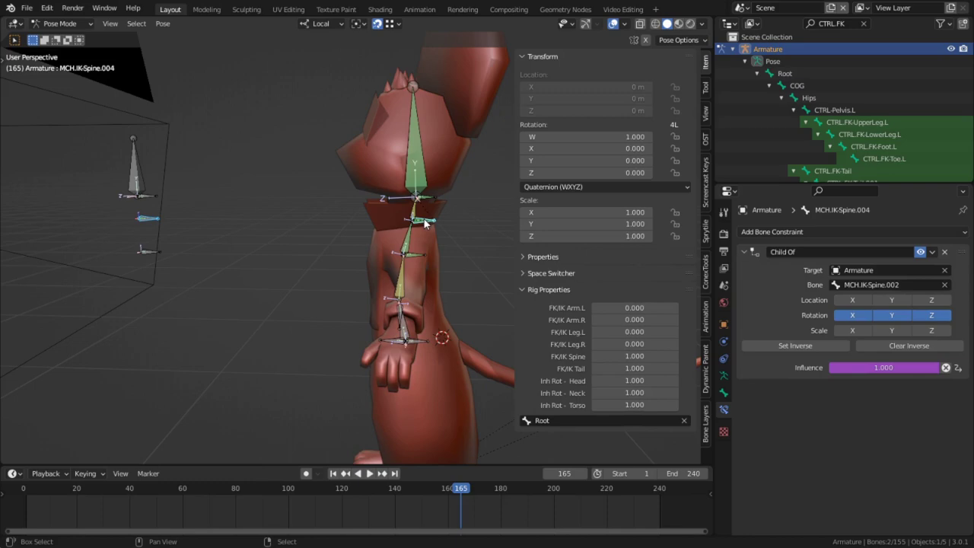
pyautogui.hotkey('ctrl', 'shift', 'c')
pyautogui.click(425, 221)
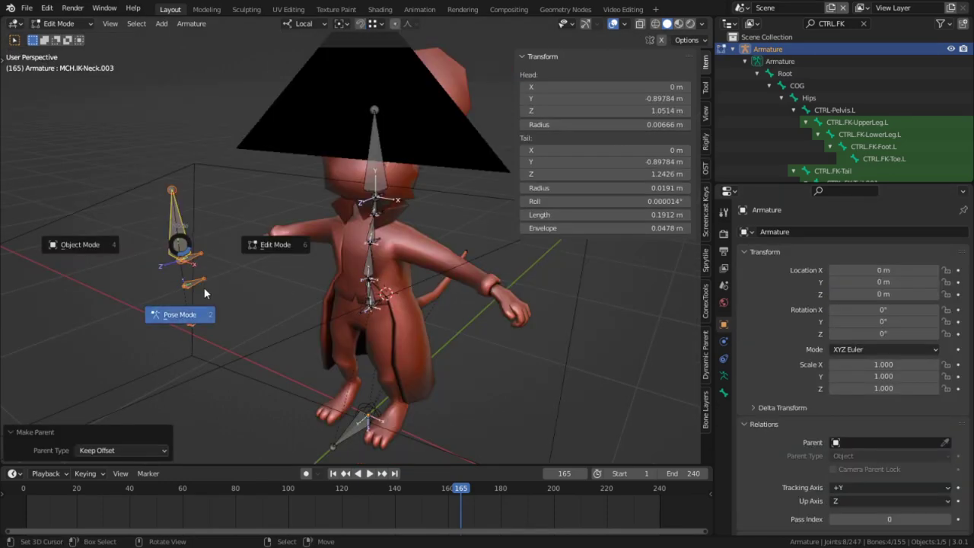
# - Enter Pose Mode and test-move the neck IK bone, cancelling the move
pyautogui.click(196, 315)
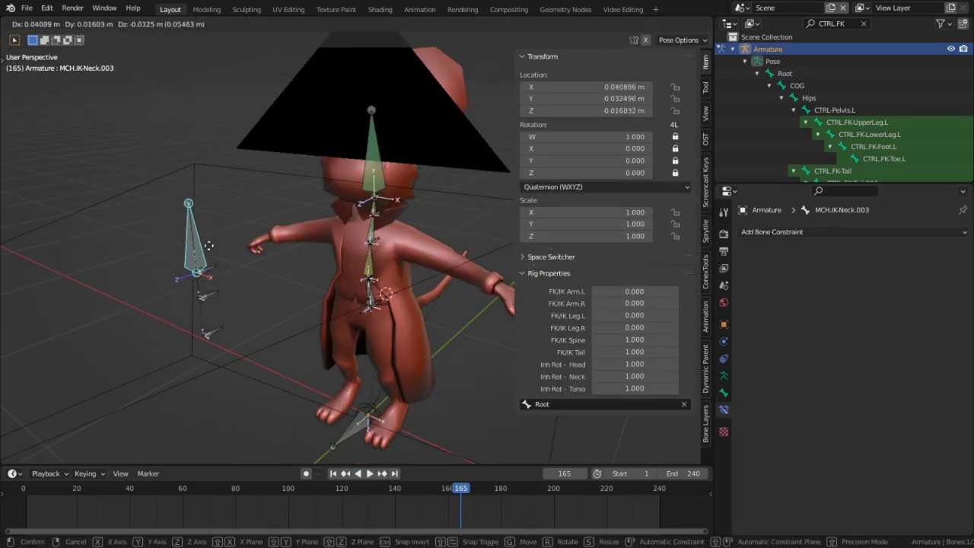
pyautogui.press('g')
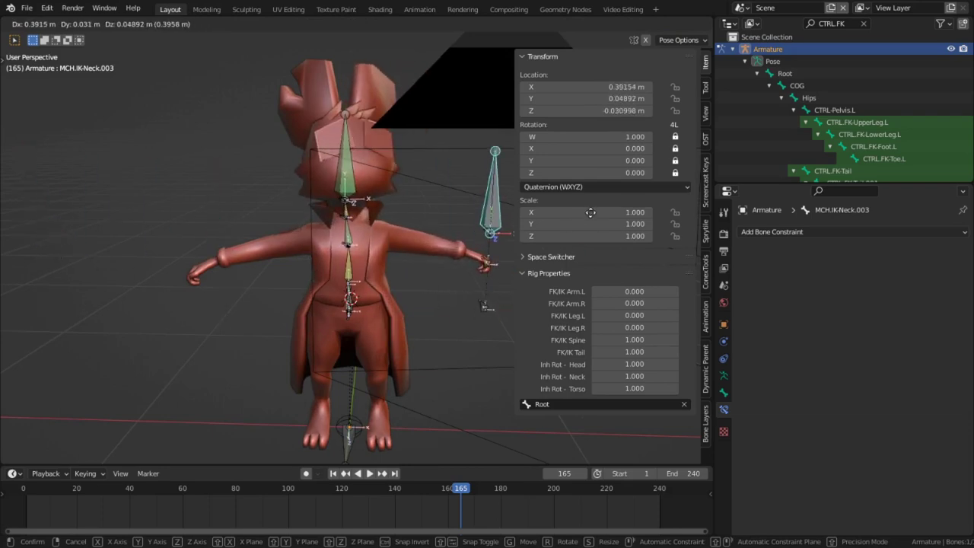
pyautogui.press('Escape')
pyautogui.moveTo(533, 206); pyautogui.dragTo(325, 155, button='middle')
pyautogui.scroll(4, 335, 159)
pyautogui.scroll(5, 366, 190)
# - Select MCH.IK-Spine.006 and re-test the neck bone, cancelling so the head returns
pyautogui.hotkey('shift', 'Tab')
pyautogui.keyDown('shift'); pyautogui.click(422, 221); pyautogui.keyUp('shift')
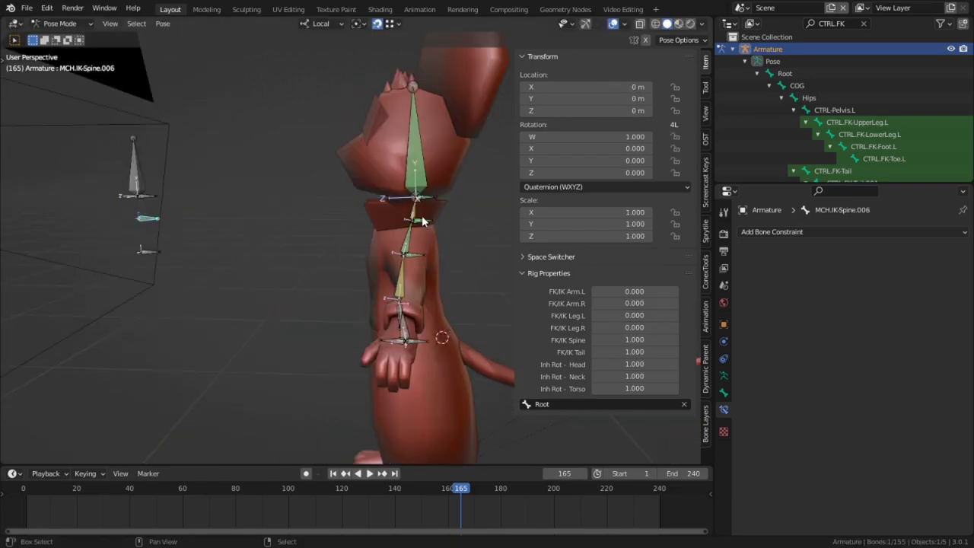
pyautogui.hotkey('ctrl', 'shift', 'c')
pyautogui.click(424, 223)
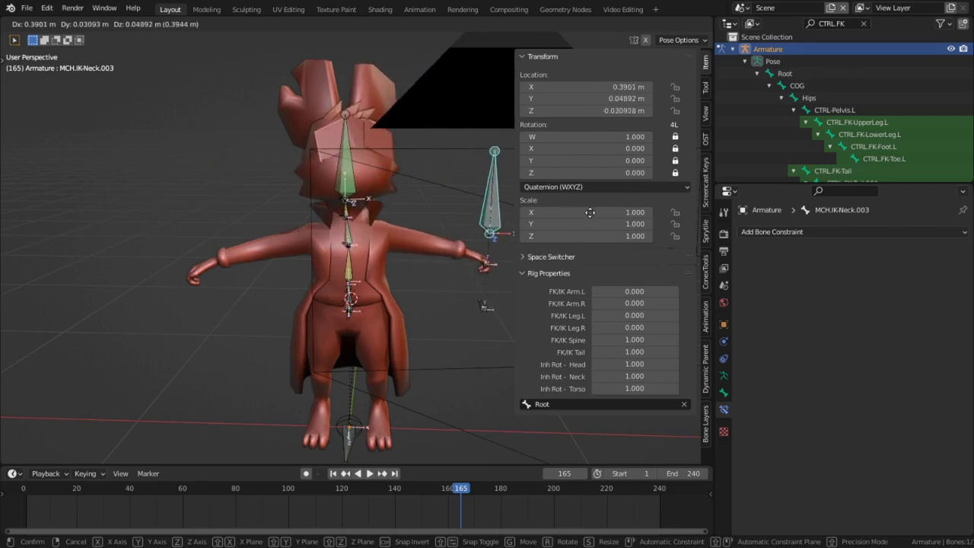
pyautogui.rightClick(462, 190)
pyautogui.scroll(-5, 462, 191)
pyautogui.moveTo(462, 190); pyautogui.dragTo(330, 163, button='middle')
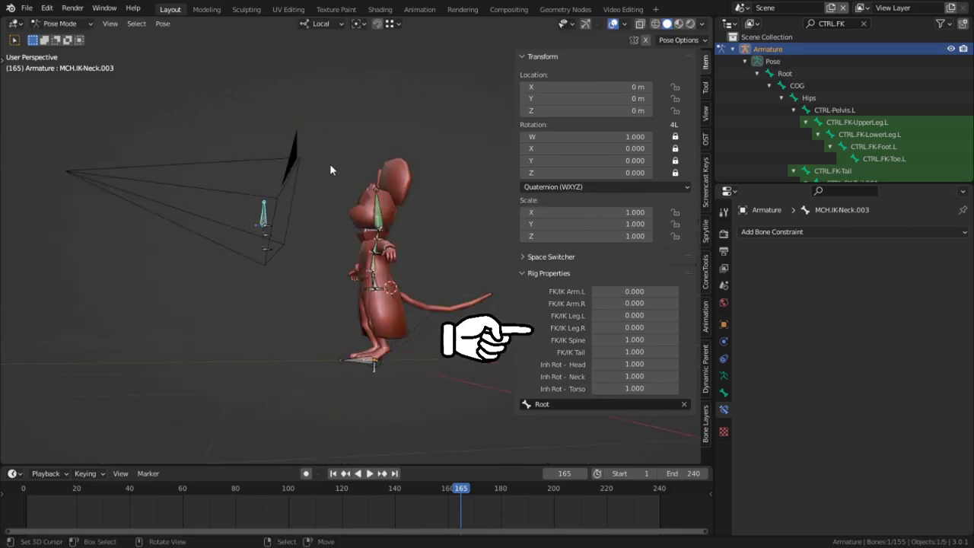
pyautogui.scroll(4, 329, 164)
pyautogui.press('g')
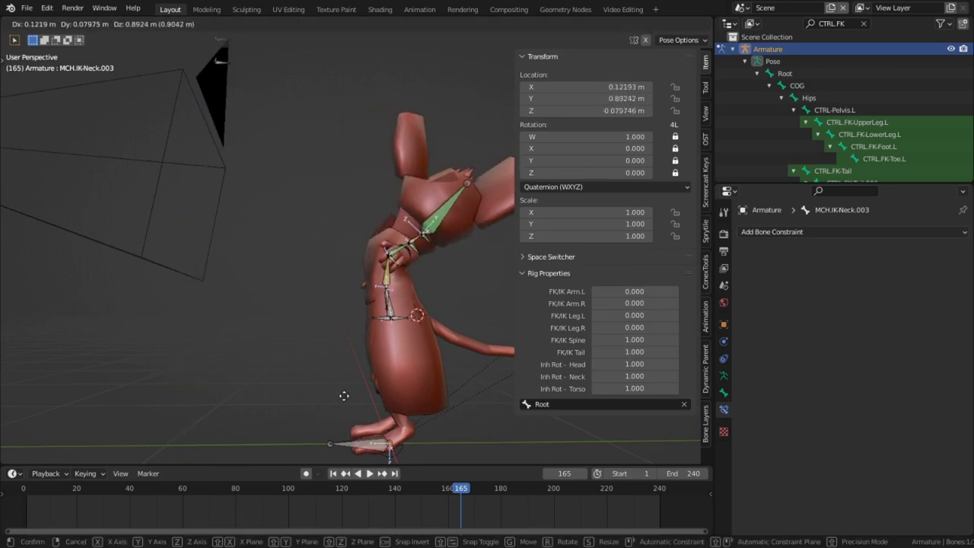
pyautogui.rightClick(333, 180)
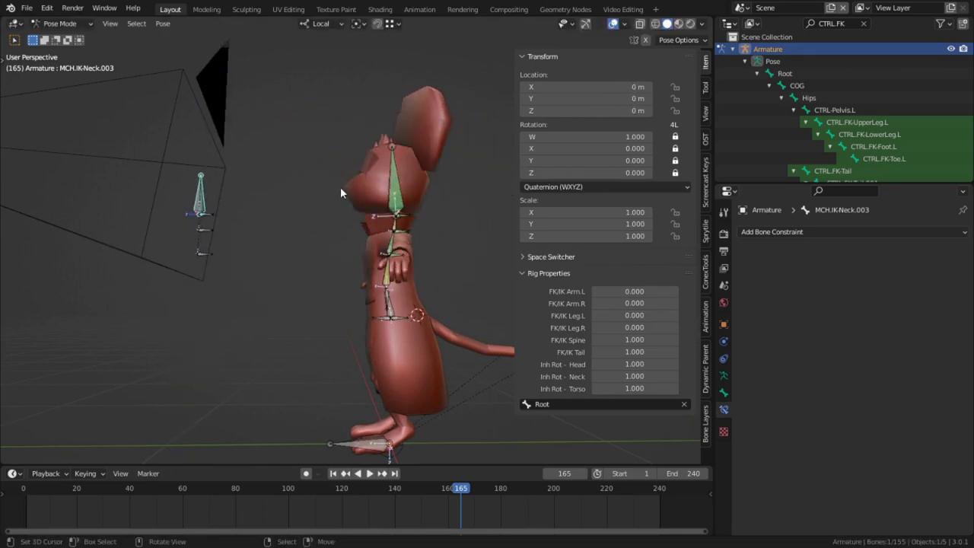
# - Rotate the CTRL.IK-MasterSpine control to test the spine bend
pyautogui.scroll(3, 349, 187)
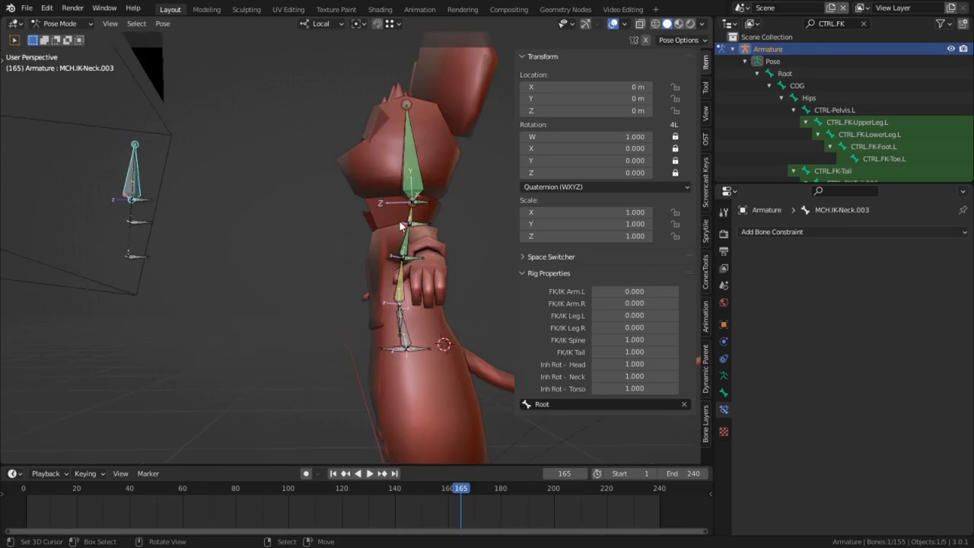
pyautogui.moveTo(433, 207)
pyautogui.mouseDown(button='middle')
pyautogui.moveTo(378, 256)
pyautogui.moveTo(306, 266)
pyautogui.mouseUp(button='middle')
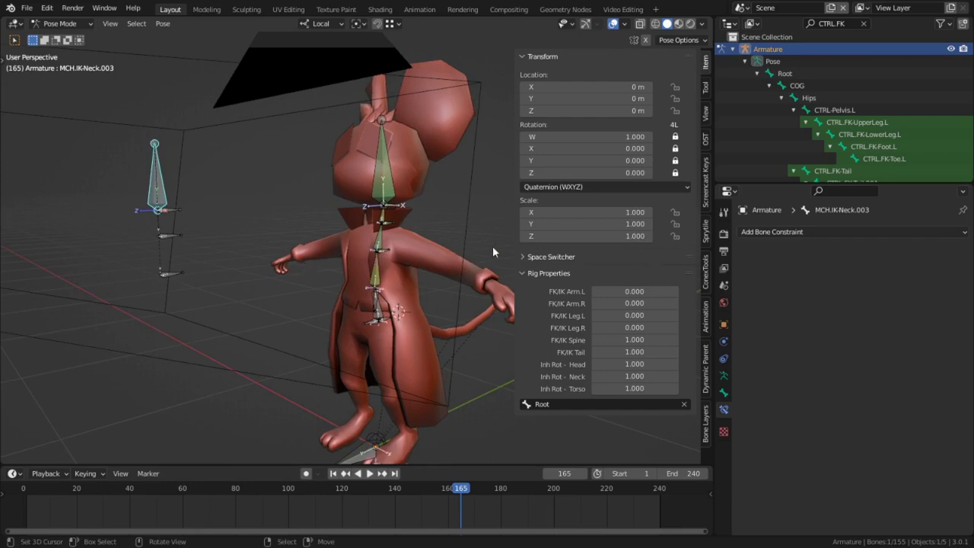
pyautogui.moveTo(353, 264)
pyautogui.mouseDown(button='middle')
pyautogui.moveTo(379, 312)
pyautogui.moveTo(431, 344)
pyautogui.mouseUp(button='middle')
pyautogui.click(403, 320)
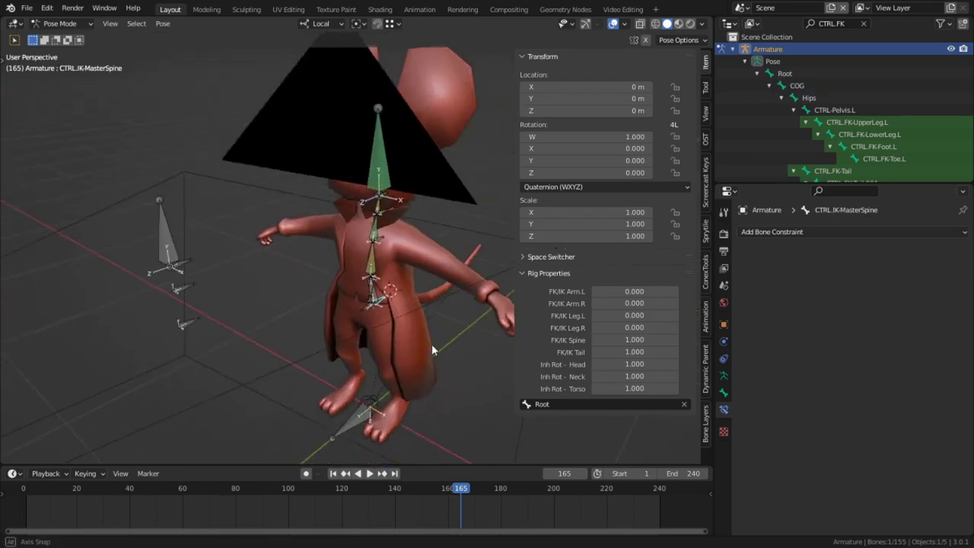
pyautogui.press('r')
pyautogui.press('y')
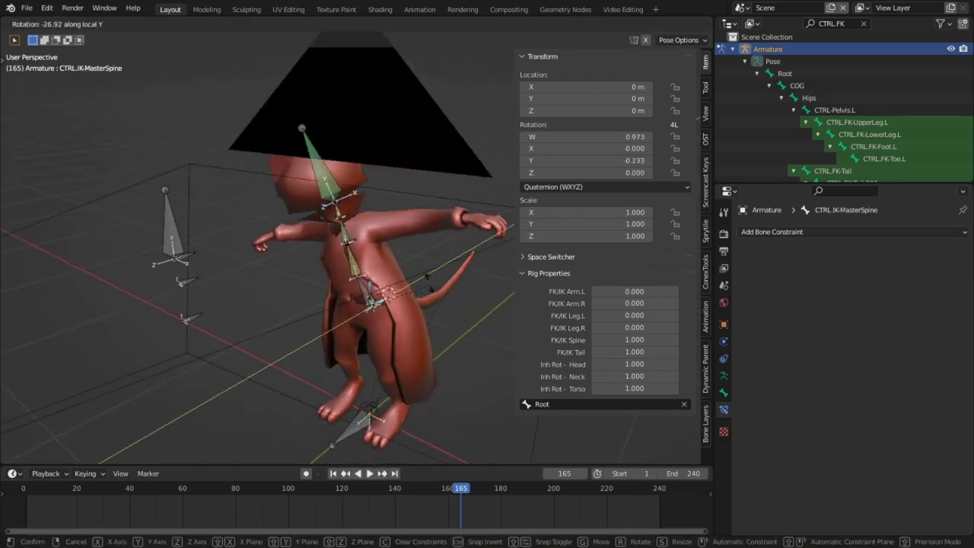
pyautogui.press('z')
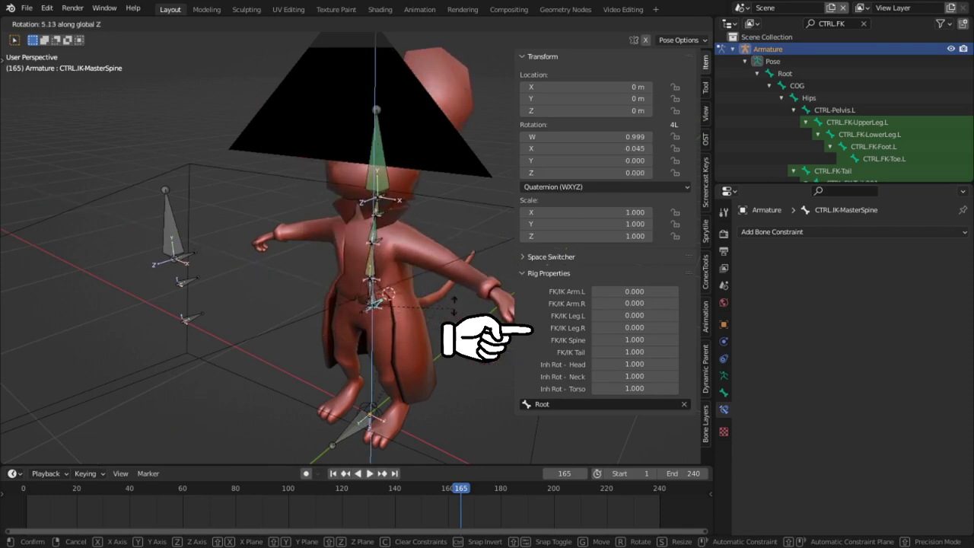
pyautogui.click(396, 268)
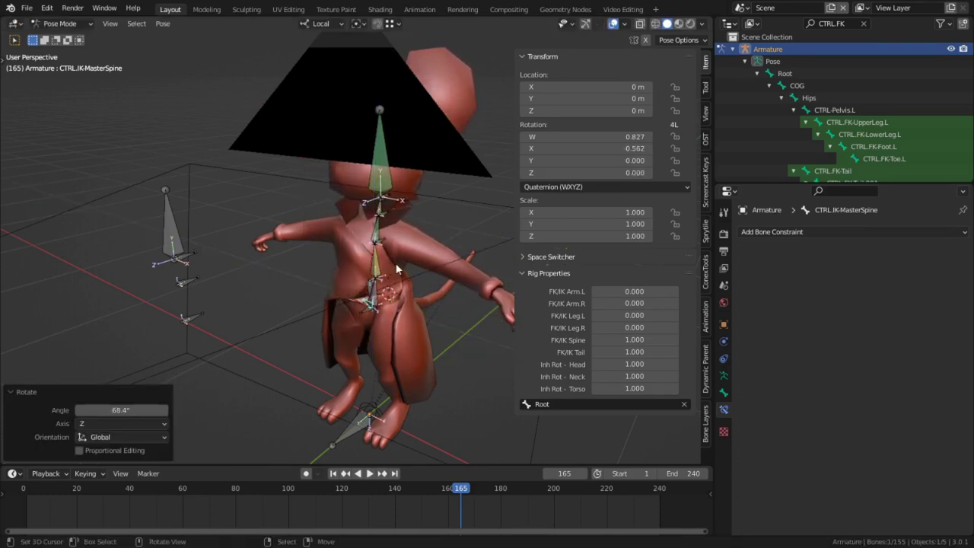
# - Test-move the side IK bone, then isolate and frame only the left leg chain
pyautogui.click(161, 255)
pyautogui.press('g')
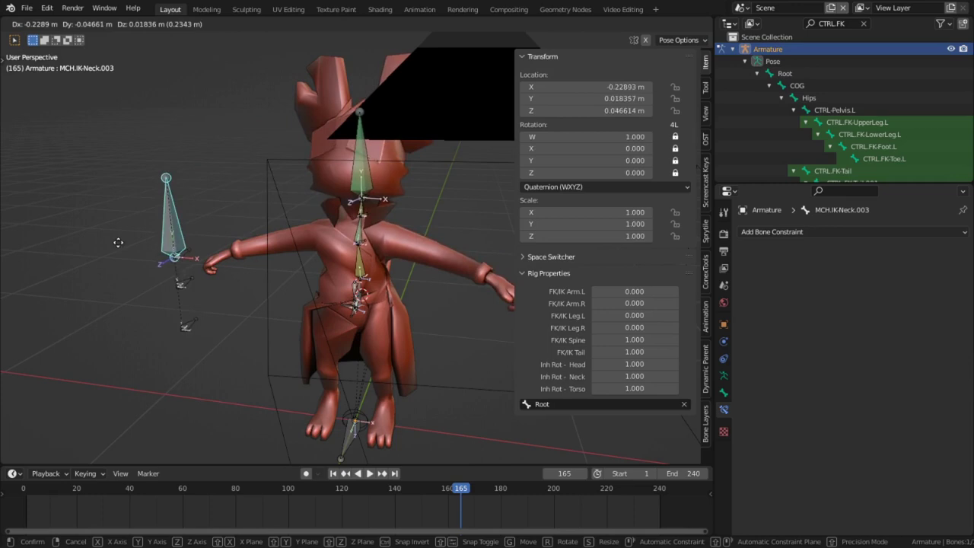
pyautogui.press('Escape')
pyautogui.moveTo(320, 244)
pyautogui.mouseDown(button='middle')
pyautogui.moveTo(345, 242)
pyautogui.moveTo(383, 320)
pyautogui.mouseUp(button='middle')
pyautogui.click(405, 322)
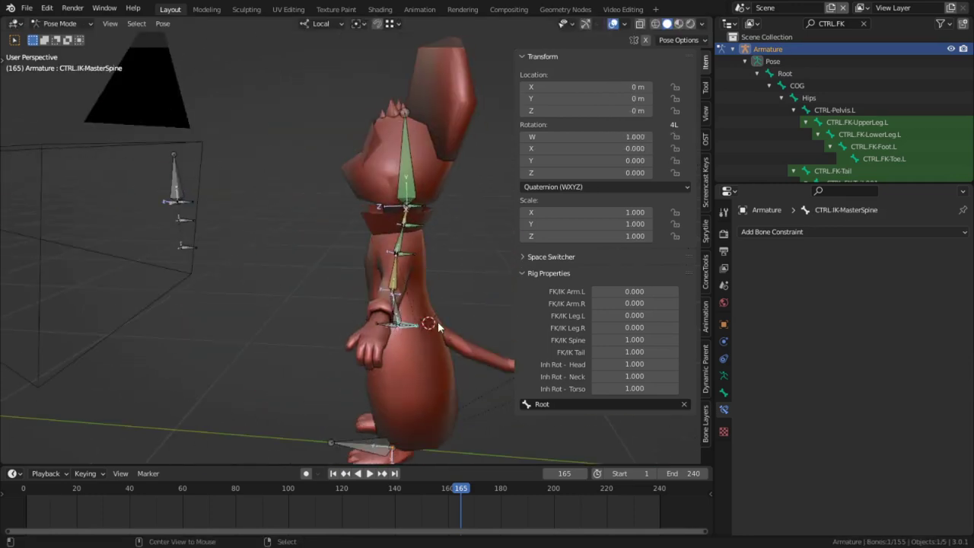
pyautogui.hotkey('shift', 'h')
pyautogui.press('KP_Decimal')
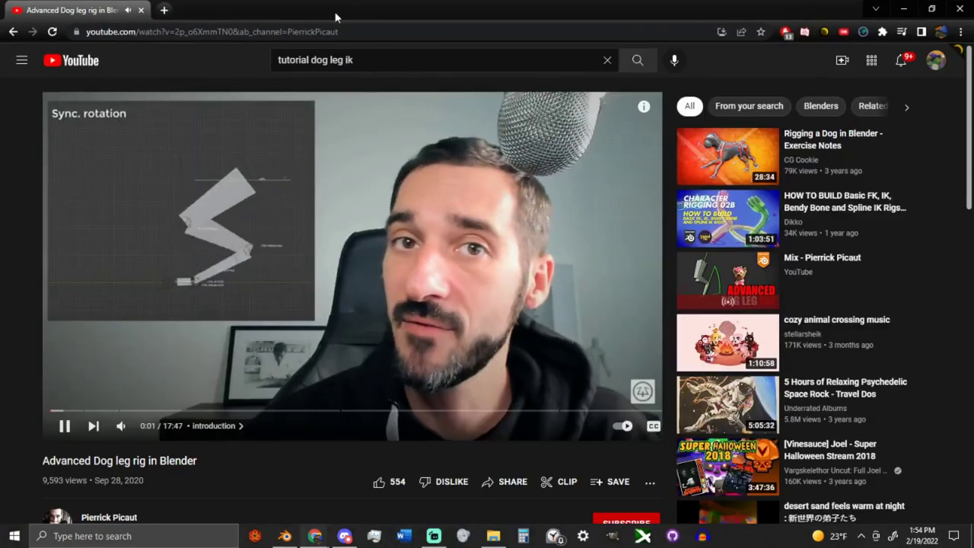
# - Jump the dog leg rig tutorial to its Special IK mechanism chapter, then ahead to 11:12
pyautogui.scroll(-2, 370, 217)
pyautogui.scroll(2, 370, 217)
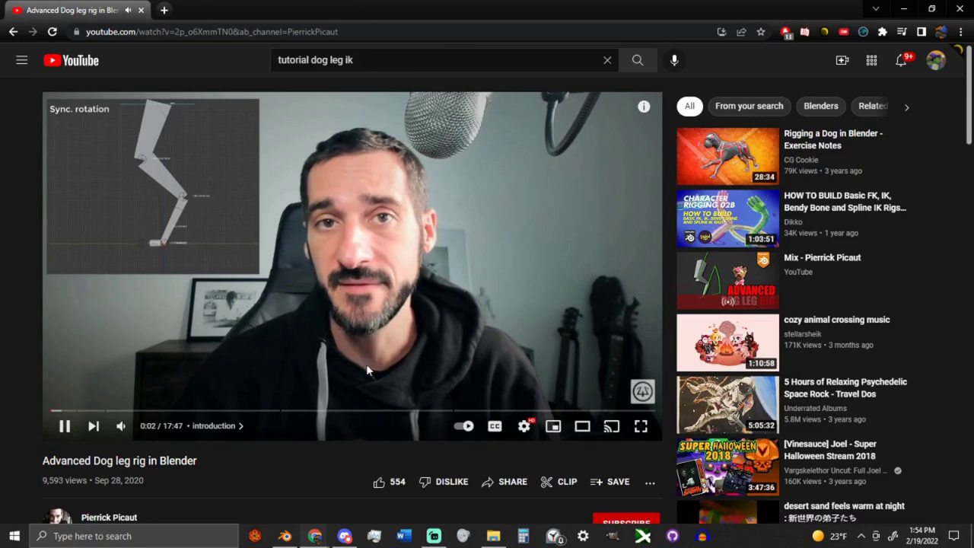
pyautogui.click(405, 411)
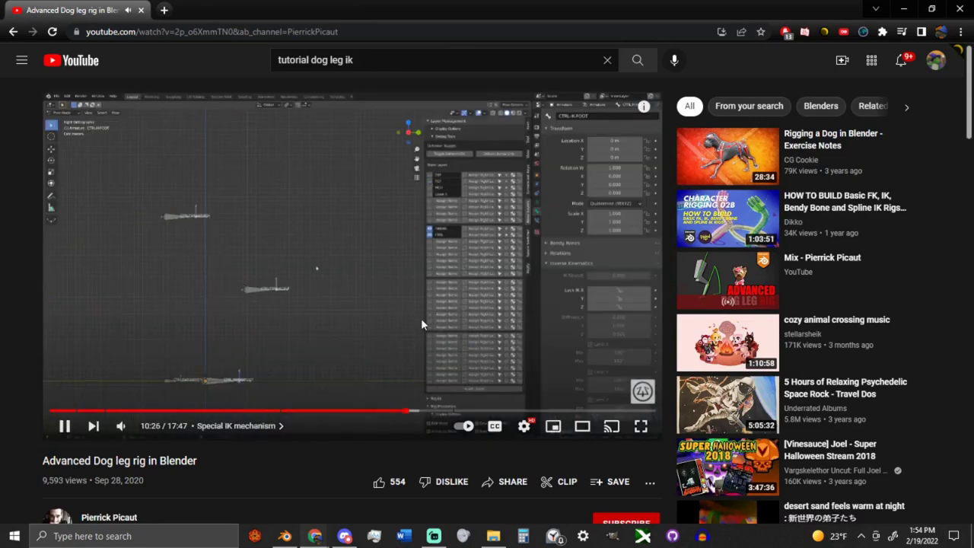
pyautogui.doubleClick(418, 312)
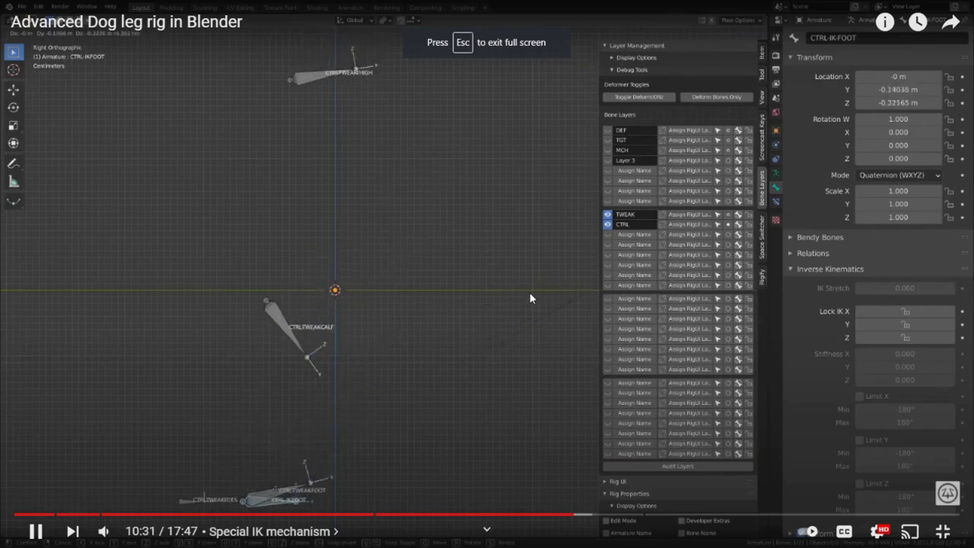
pyautogui.press('Escape')
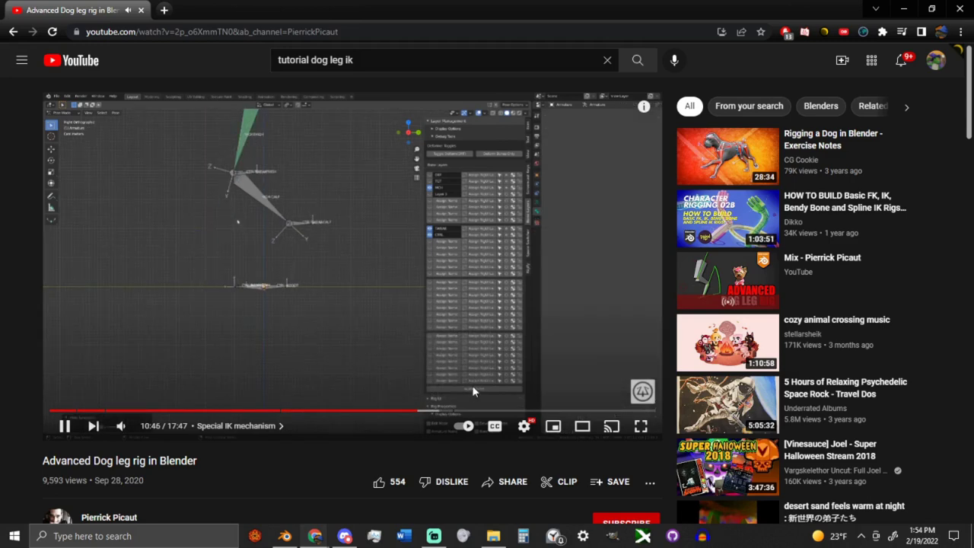
pyautogui.click(432, 412)
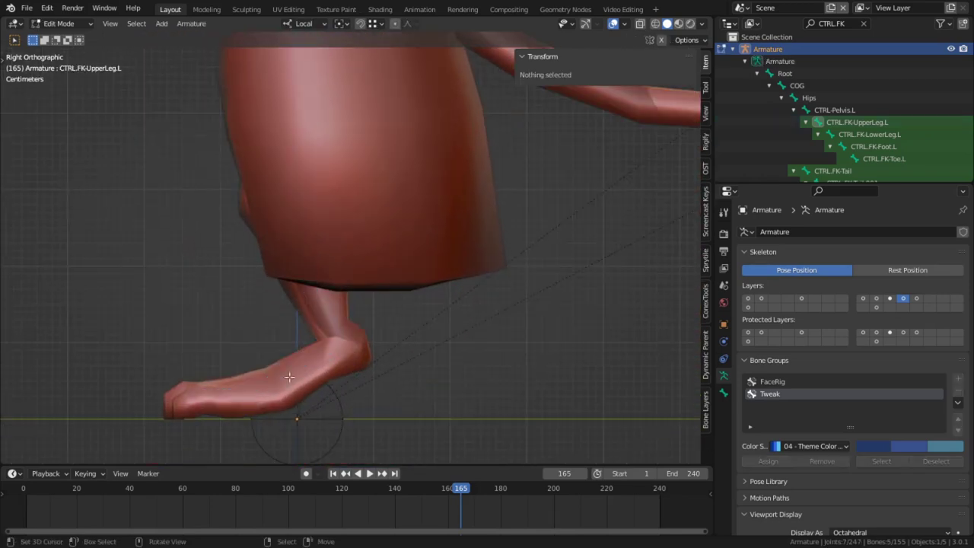
# - Isolate MCH.IK-Foot.L and extrude a new bone from its tip along Y
pyautogui.hotkey('alt', 'h')
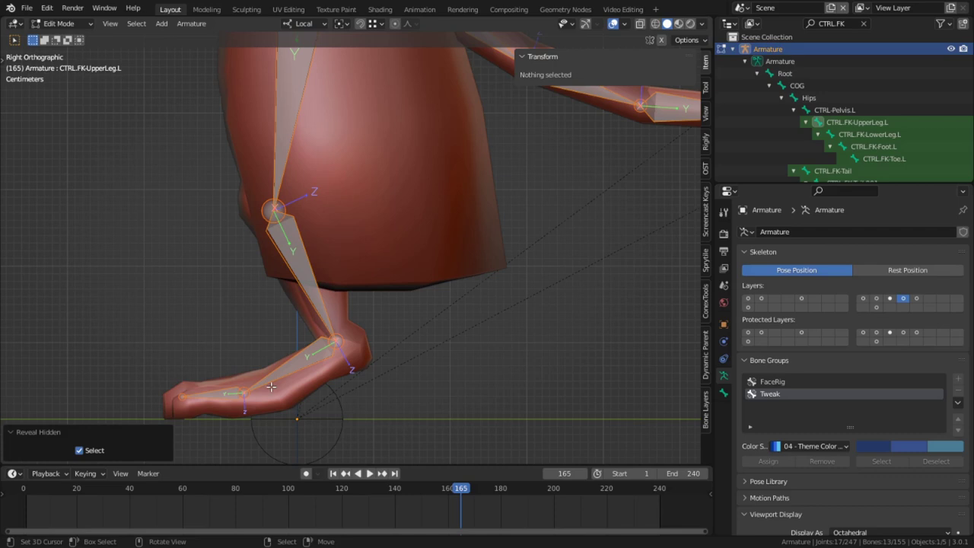
pyautogui.click(271, 387)
pyautogui.hotkey('shift', 'h')
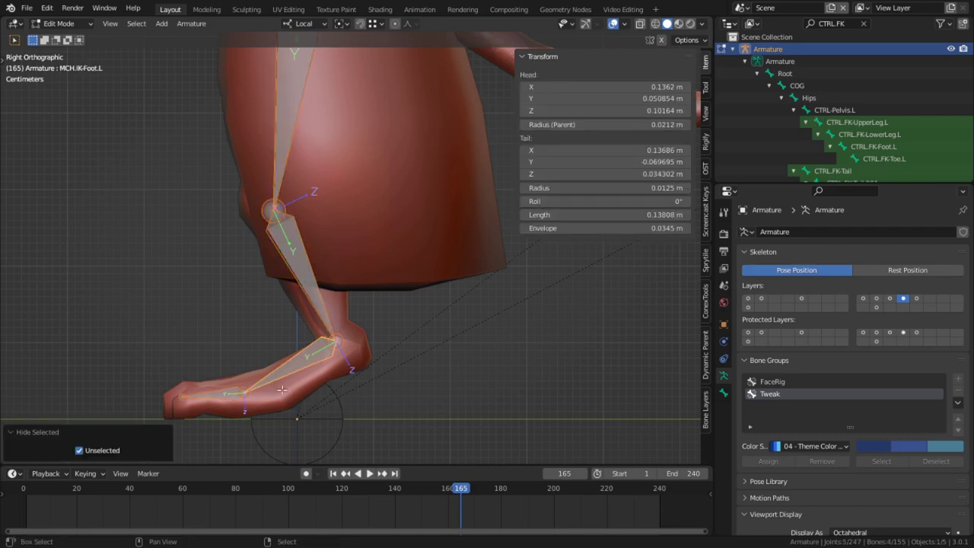
pyautogui.keyDown('shift'); pyautogui.moveTo(243, 394); pyautogui.dragTo(256, 348, button='middle'); pyautogui.keyUp('shift')
pyautogui.click(257, 348)
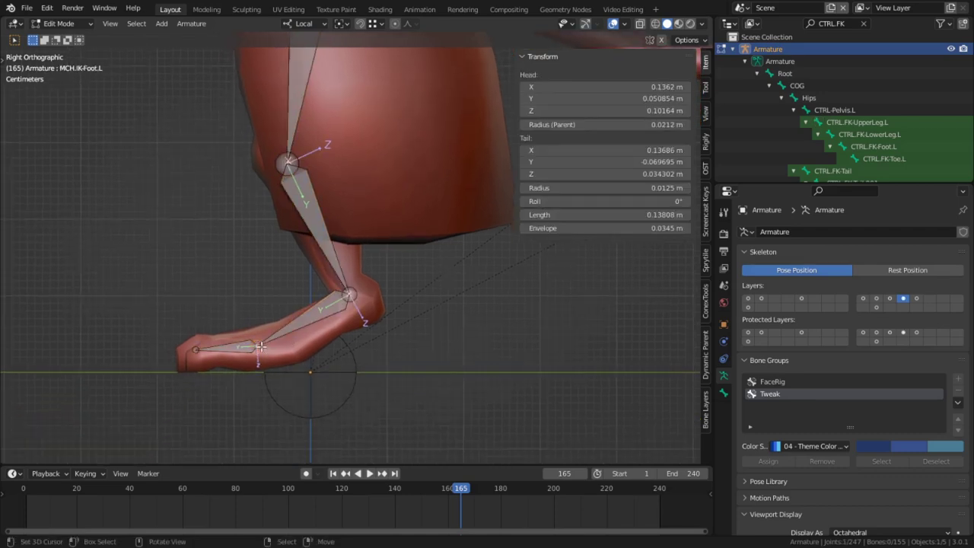
pyautogui.press('e')
pyautogui.press('y')
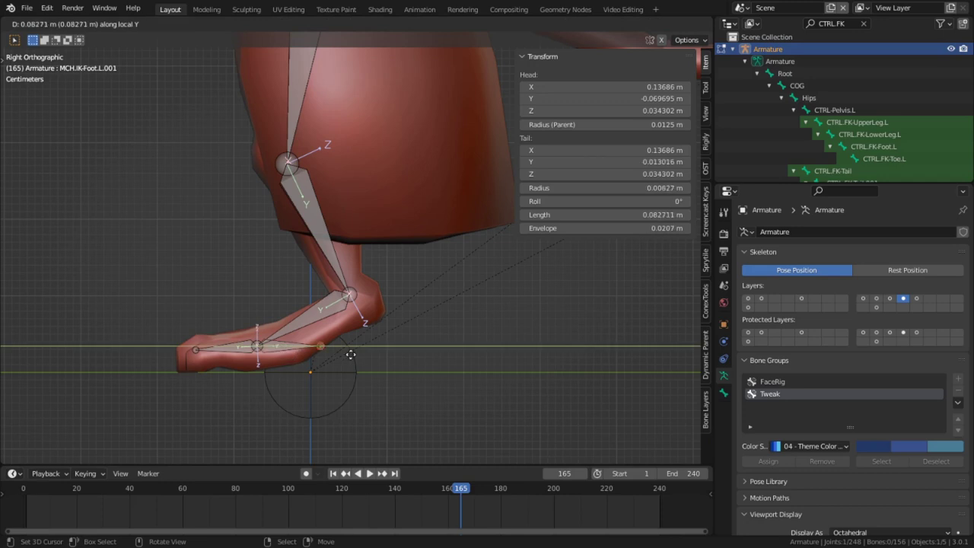
pyautogui.click(350, 354)
pyautogui.click(307, 351)
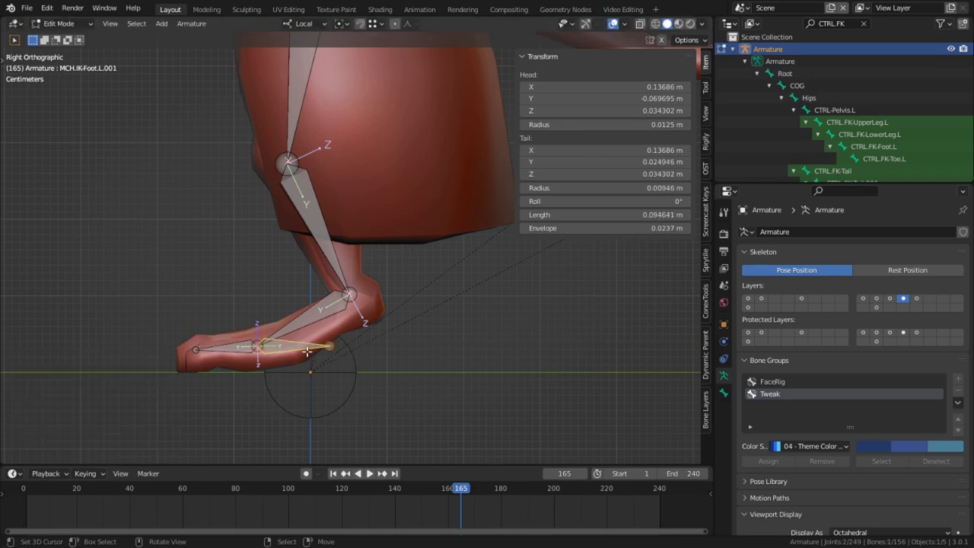
# - Add an Inverse Kinematics constraint to the foot bone in Pose Mode
pyautogui.hotkey('ctrl', 'Tab')
pyautogui.hotkey('shift', 'ctrl', 'c')
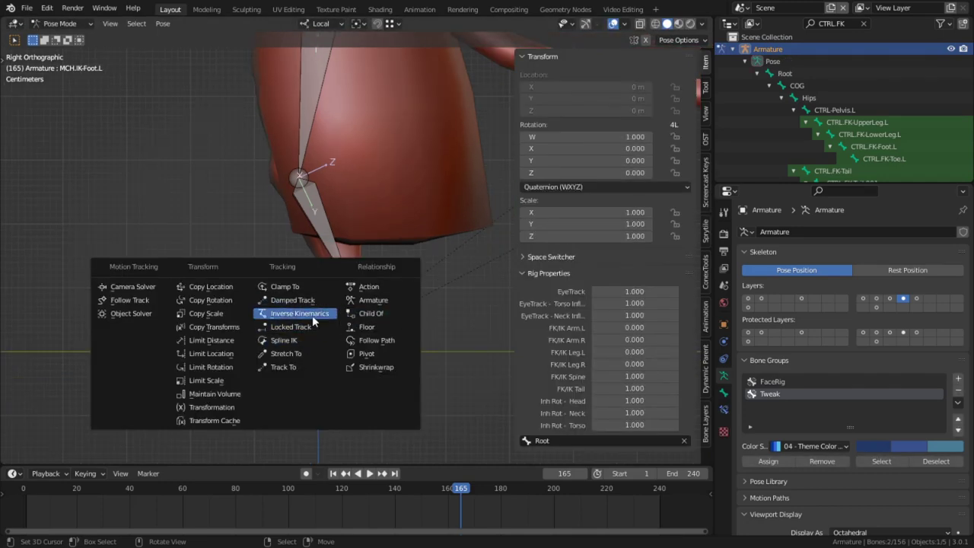
pyautogui.click(312, 314)
pyautogui.click(724, 409)
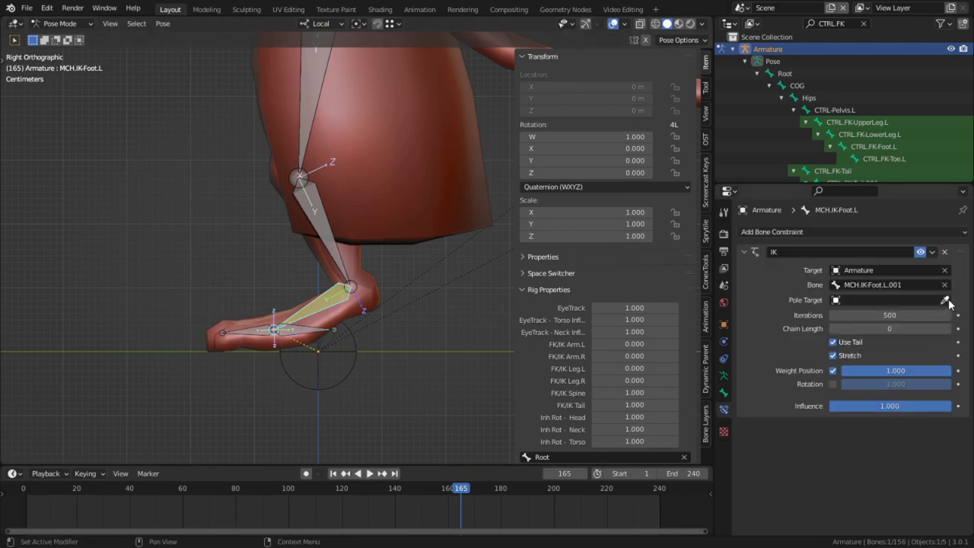
pyautogui.scroll(-2, 385, 242)
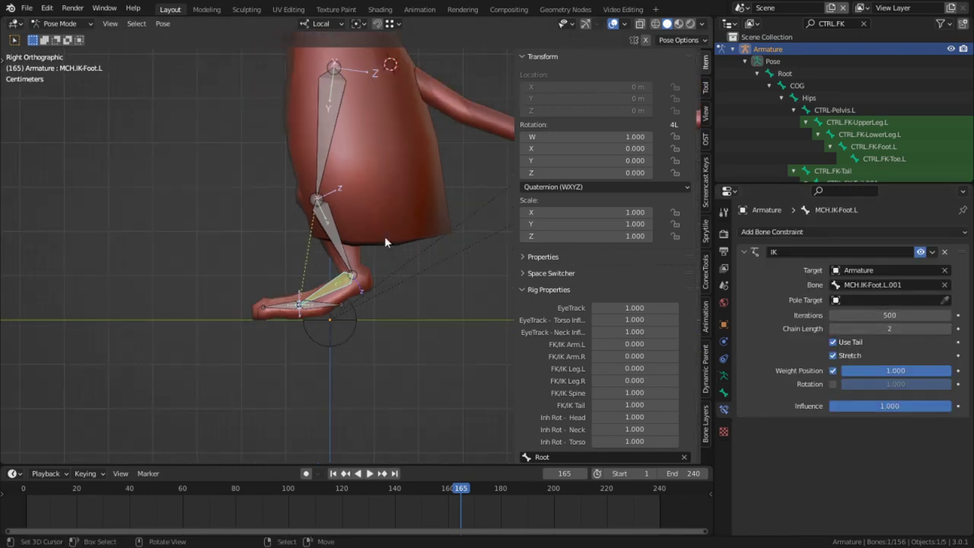
# - In Edit Mode, scale the upper leg bone and add a new bone at the 3D cursor
pyautogui.press('Tab')
pyautogui.press('s')
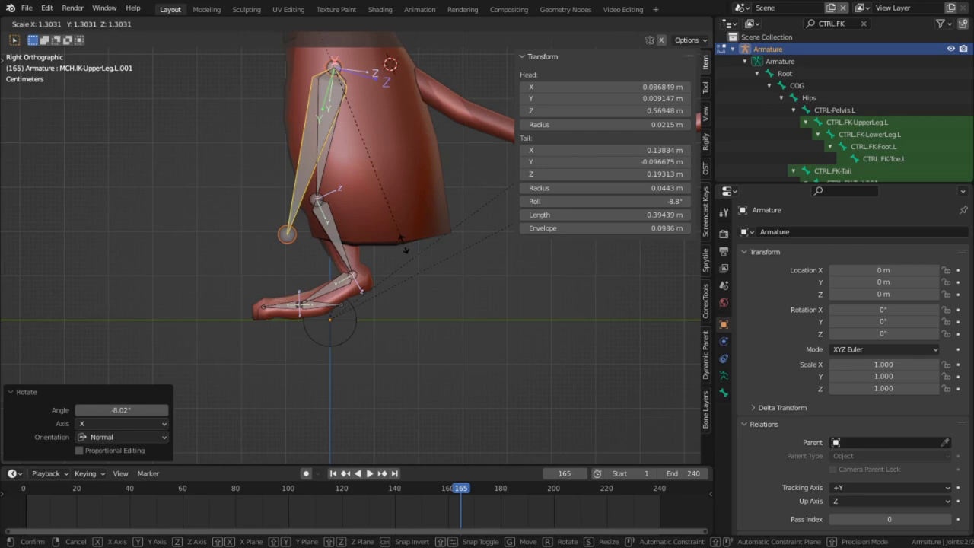
pyautogui.press('Return')
pyautogui.scroll(2, 328, 228)
pyautogui.hotkey('shift', 'a')
pyautogui.click(267, 229)
pyautogui.keyDown('shift'); pyautogui.click(275, 122); pyautogui.keyUp('shift')
# - Parent the new bones with Keep Offset and go back to Pose Mode
pyautogui.hotkey('ctrl', 'p')
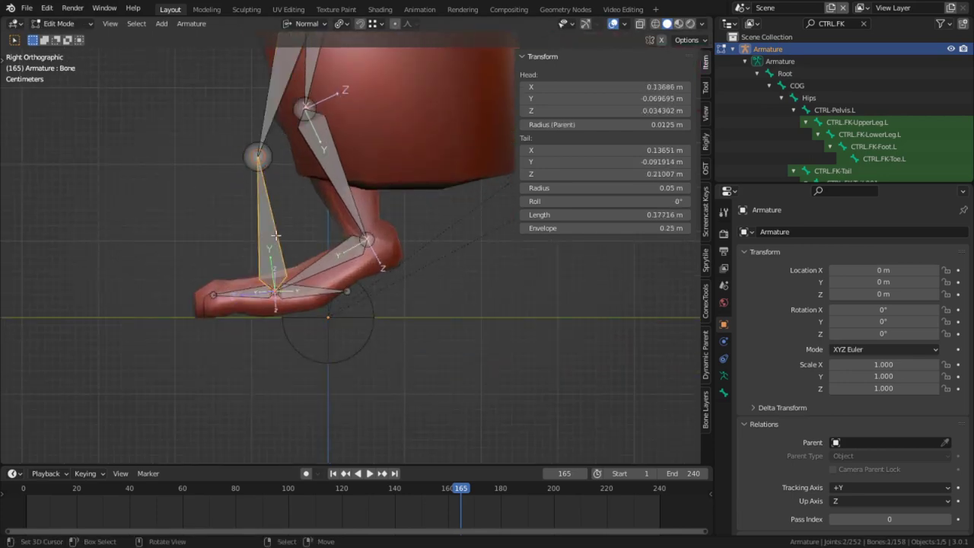
pyautogui.hotkey('ctrl', 'z')
pyautogui.hotkey('ctrl', 'shift', 'z')
pyautogui.hotkey('ctrl', 'z')
pyautogui.hotkey('ctrl', 'p')
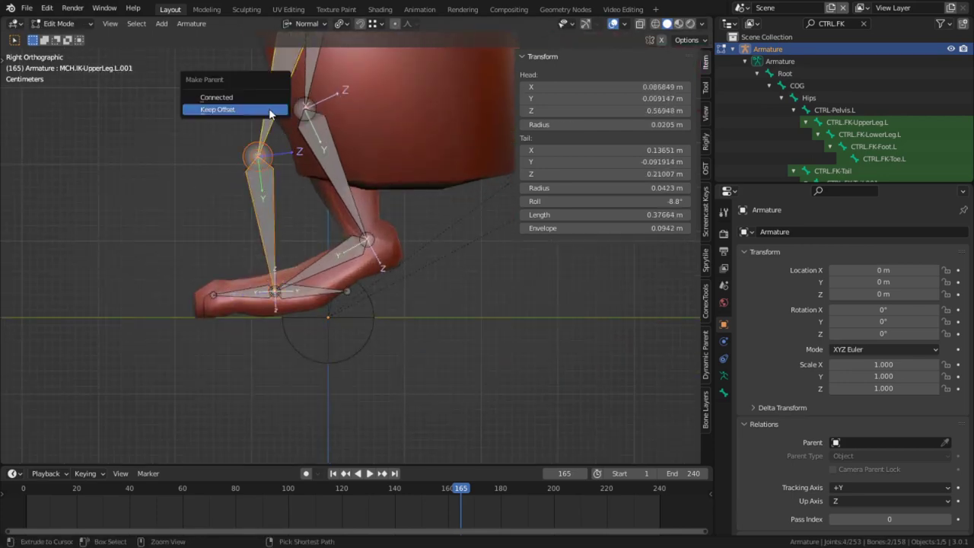
pyautogui.click(269, 111)
pyautogui.press('Tab')
# - Give MCH.IK-UpperLeg.L a Copy Transforms constraint from MCH.IK-UpperLeg.L.001
pyautogui.click(332, 298)
pyautogui.press('g')
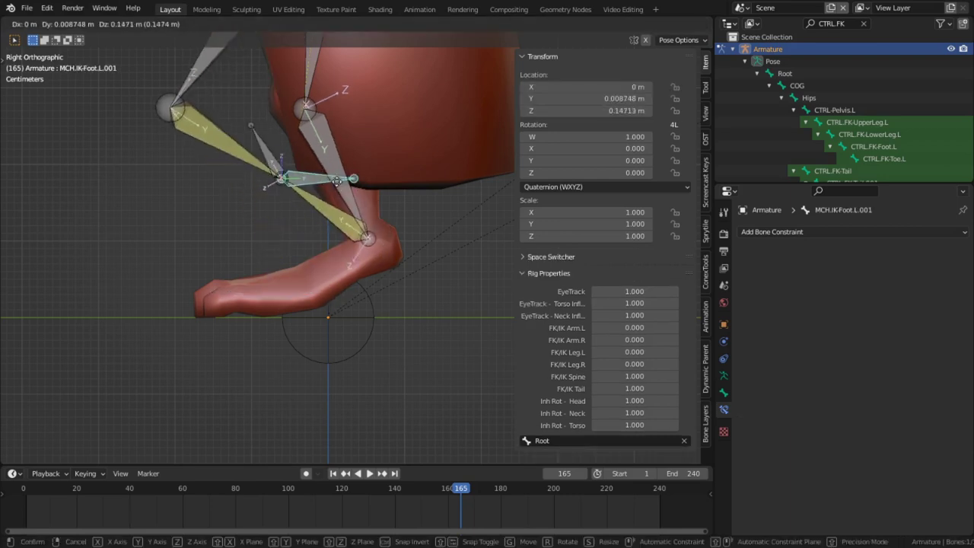
pyautogui.press('Escape')
pyautogui.keyDown('shift'); pyautogui.scroll(4, 341, 247); pyautogui.keyUp('shift')
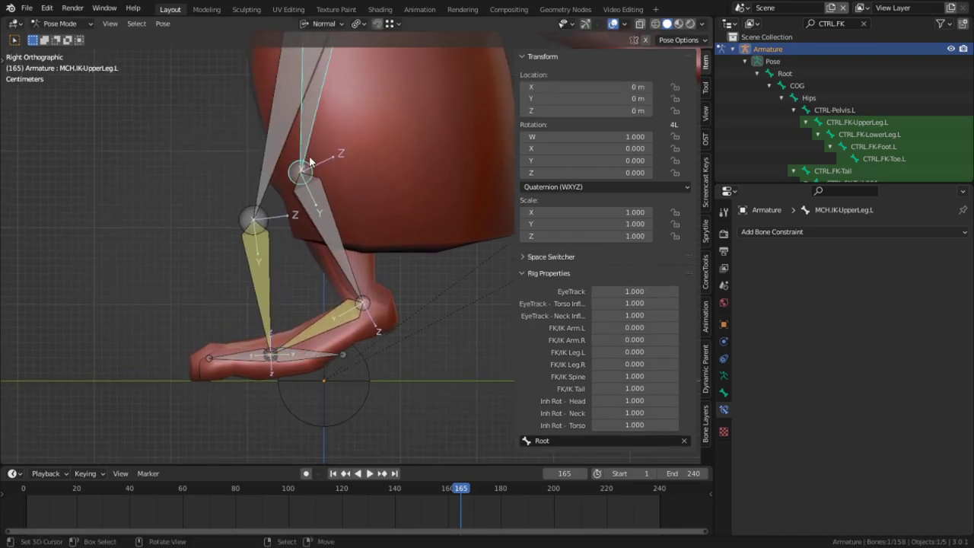
pyautogui.keyDown('shift'); pyautogui.click(284, 142); pyautogui.keyUp('shift')
pyautogui.hotkey('ctrl', 'shift', 'c')
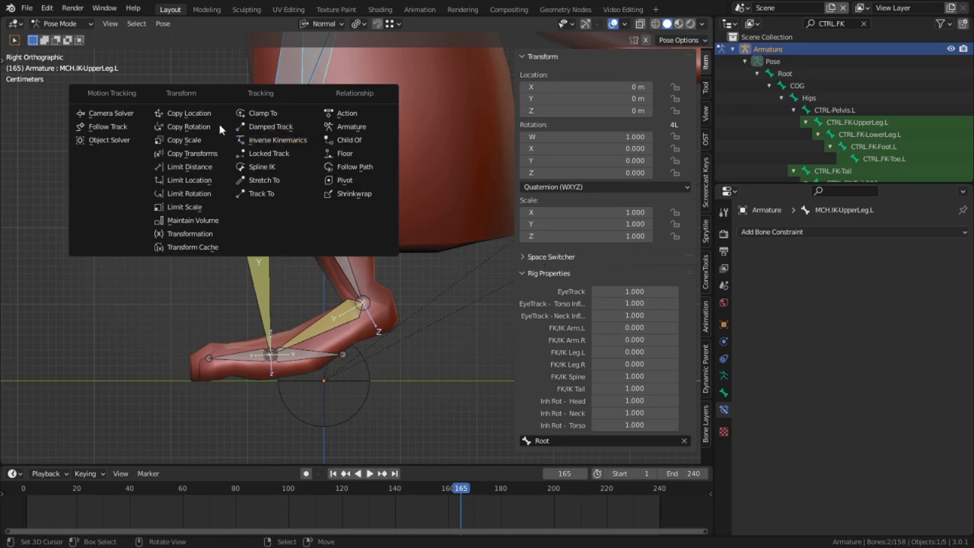
pyautogui.click(201, 156)
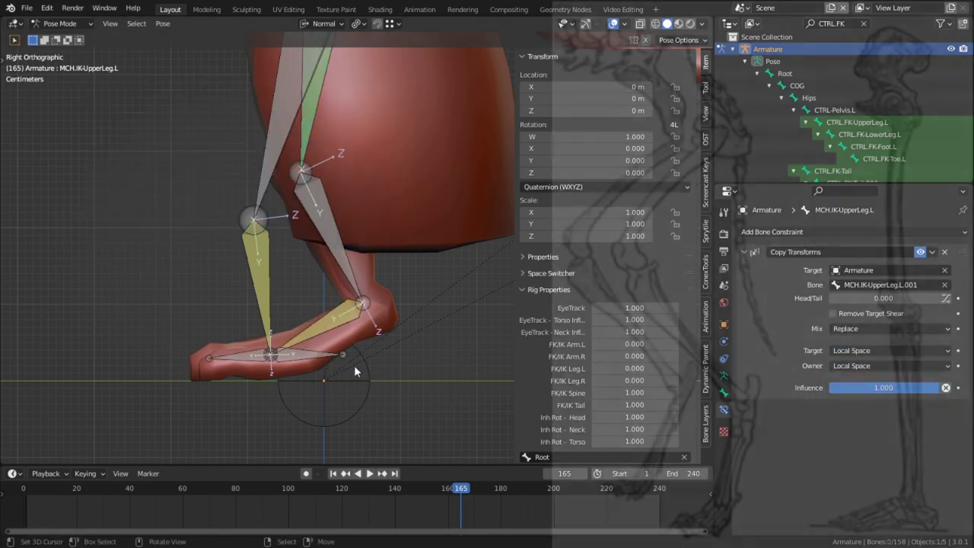
# - Move the foot IK bone down to set the foot on the ground
pyautogui.click(305, 355)
pyautogui.press('g')
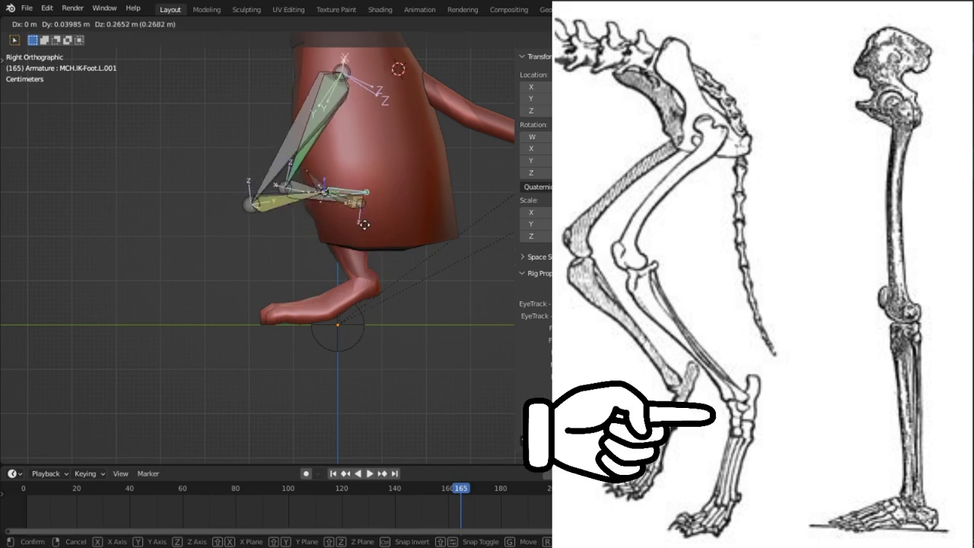
pyautogui.click(354, 314)
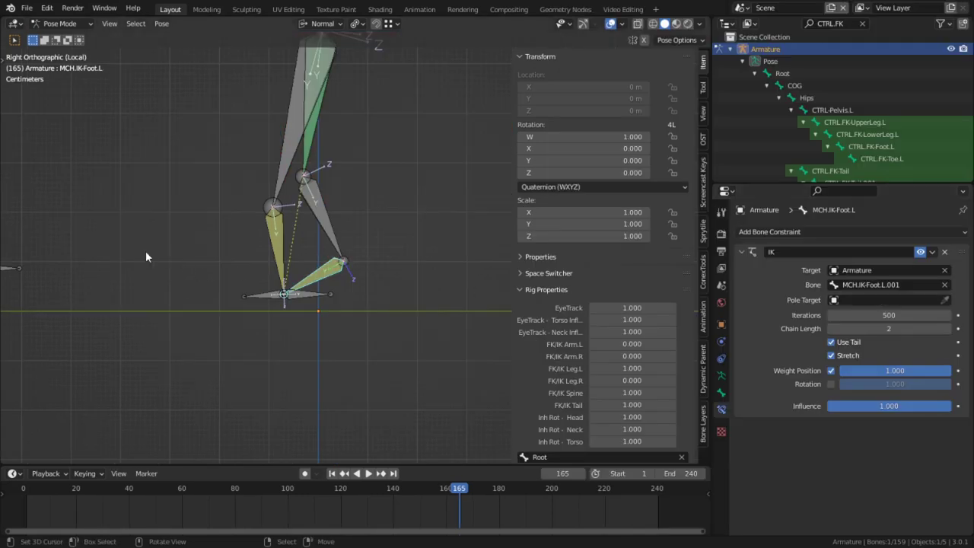
# - Set the IK pole target to the armature's MCH.IK.POLE-Leg.L bone
pyautogui.scroll(-2, 403, 284)
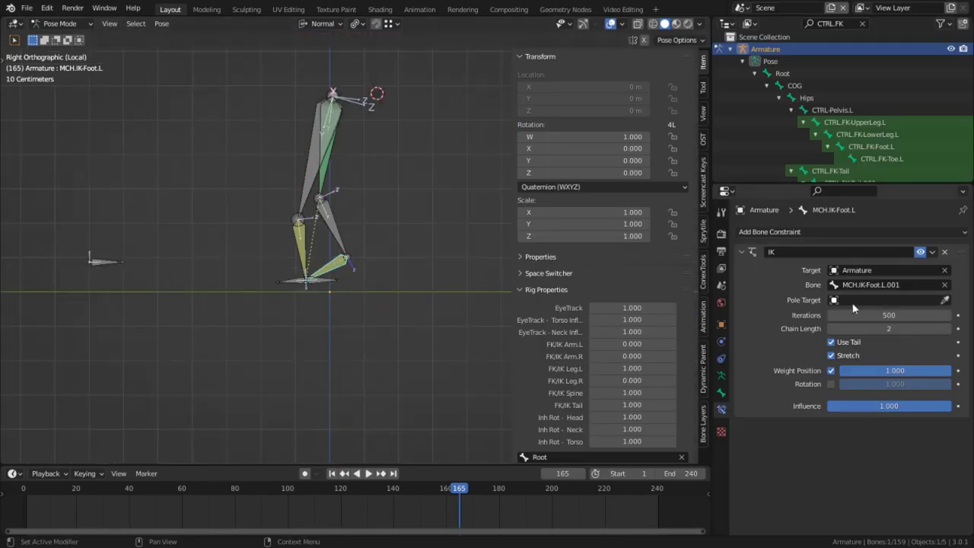
pyautogui.click(883, 300)
pyautogui.click(848, 381)
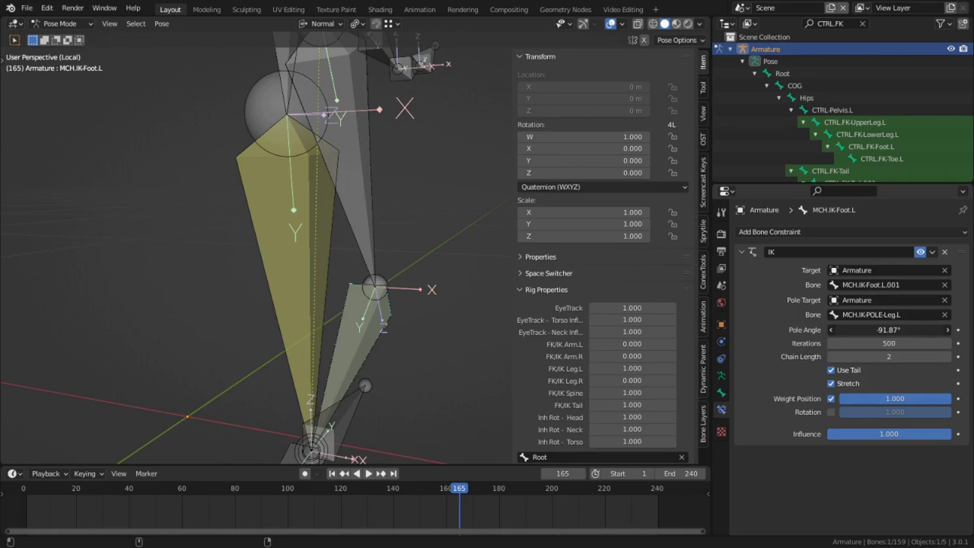
# - Move and rotate the duplicate foot to test the leg, then clear the pose
pyautogui.press('g')
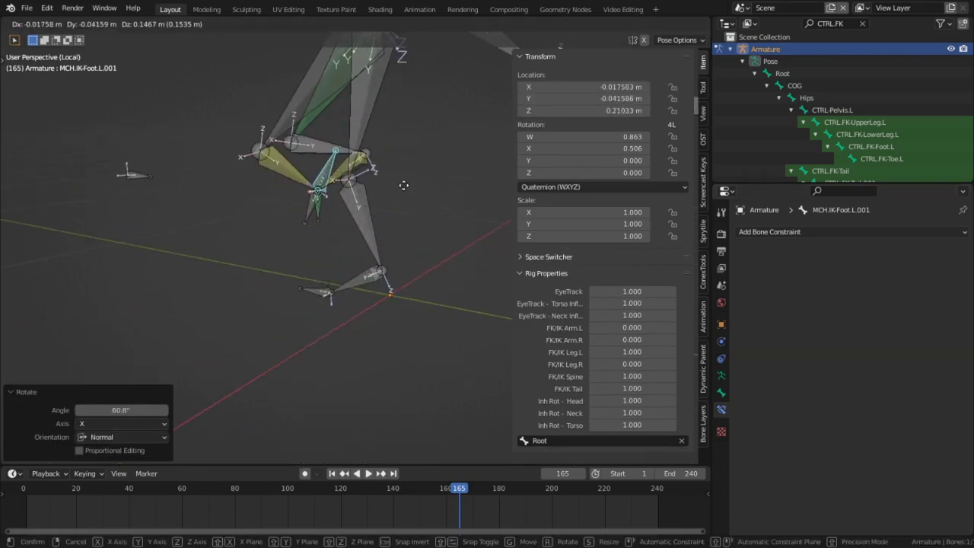
pyautogui.click(403, 185)
pyautogui.moveTo(397, 169); pyautogui.dragTo(439, 194, button='middle')
pyautogui.press('r')
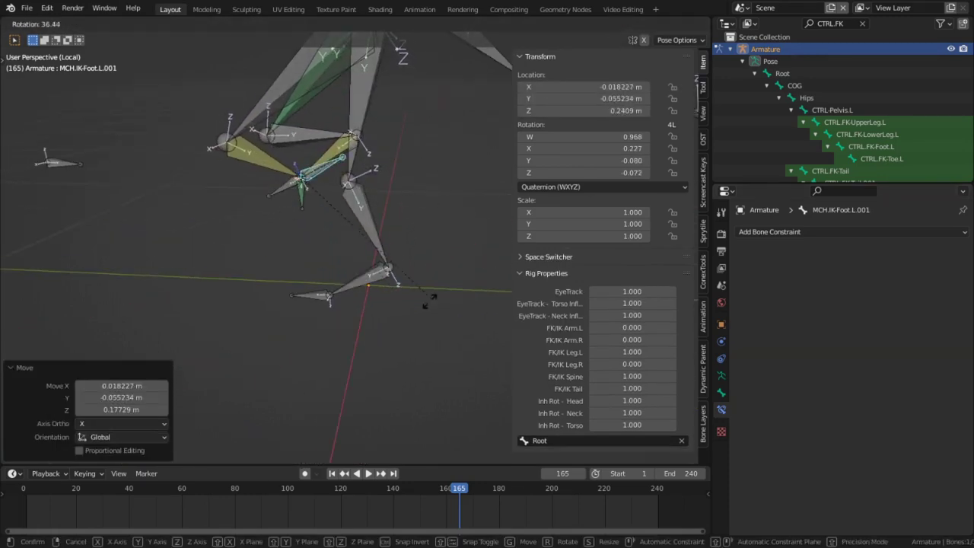
pyautogui.press('Escape')
pyautogui.hotkey('alt', 'r')
pyautogui.hotkey('alt', 'g')
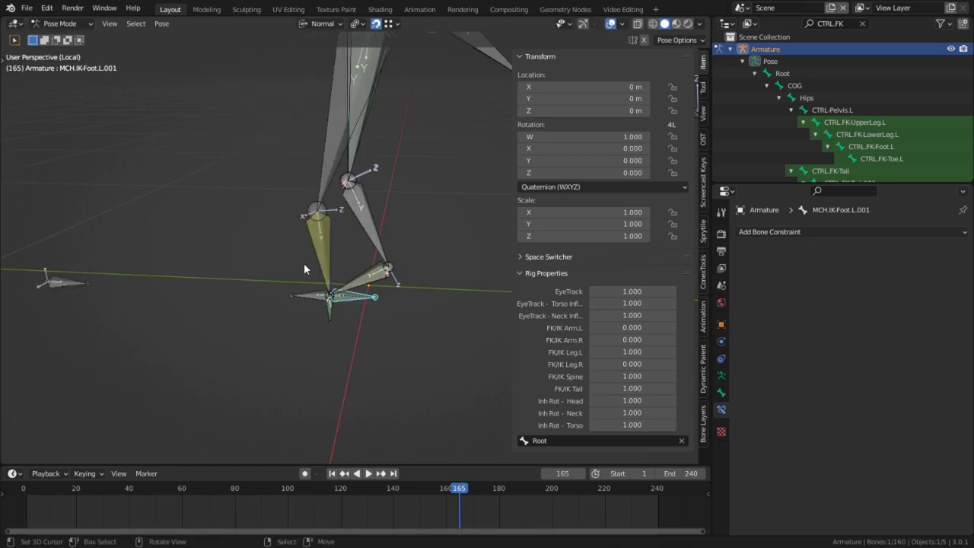
# - Maximize the 3D view to a right-side view of the leg and grab the foot bone
pyautogui.hotkey('ctrl', 'space')
pyautogui.press('KP_3')
pyautogui.press('g')
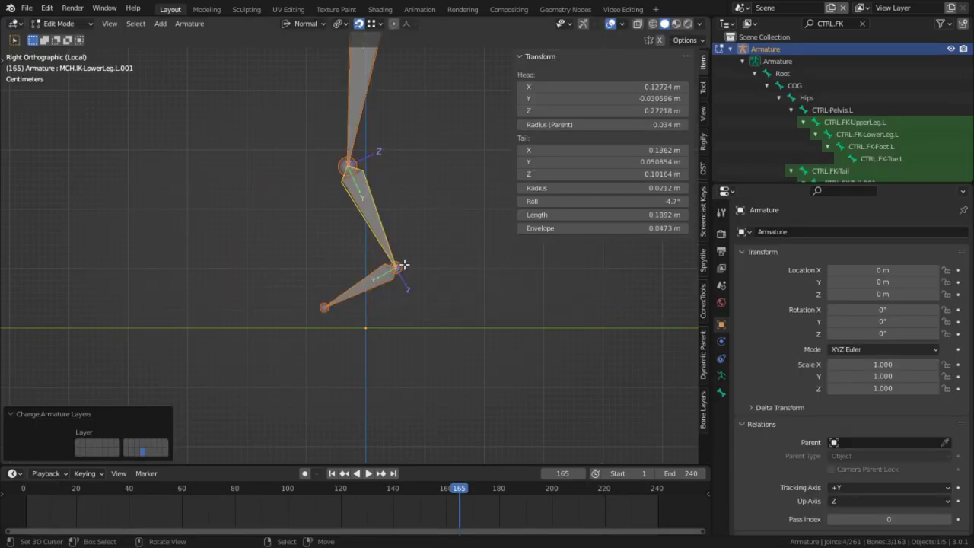
# - Extrude a horizontal bone along Y from the ankle joint
pyautogui.keyDown('shift'); pyautogui.moveTo(418, 242); pyautogui.dragTo(396, 251, button='middle'); pyautogui.keyUp('shift')
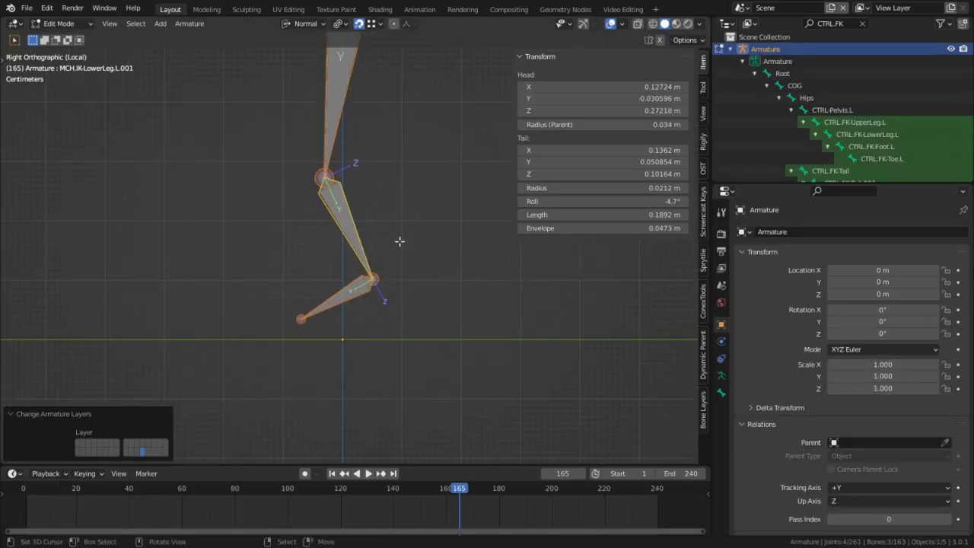
pyautogui.scroll(-2, 400, 242)
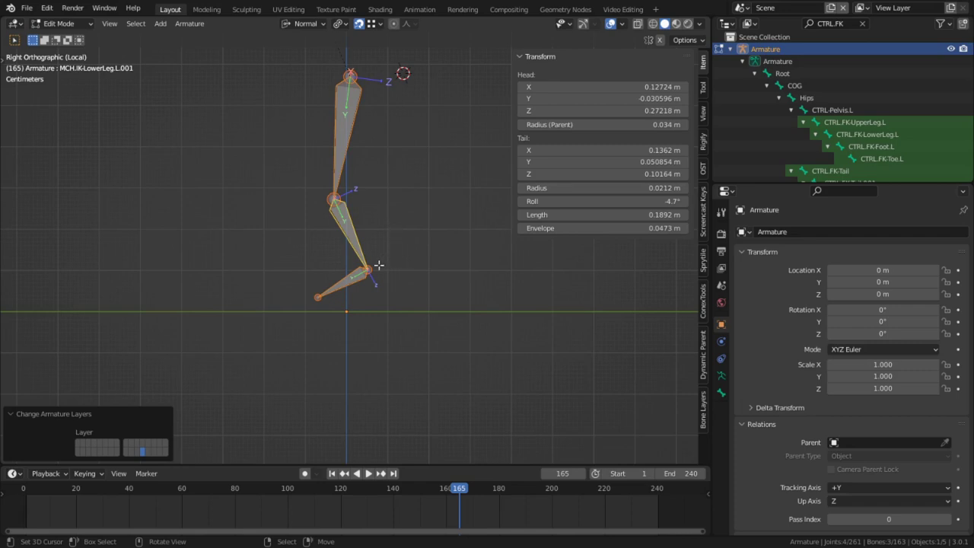
pyautogui.click(379, 265)
pyautogui.scroll(3, 384, 262)
pyautogui.press('e')
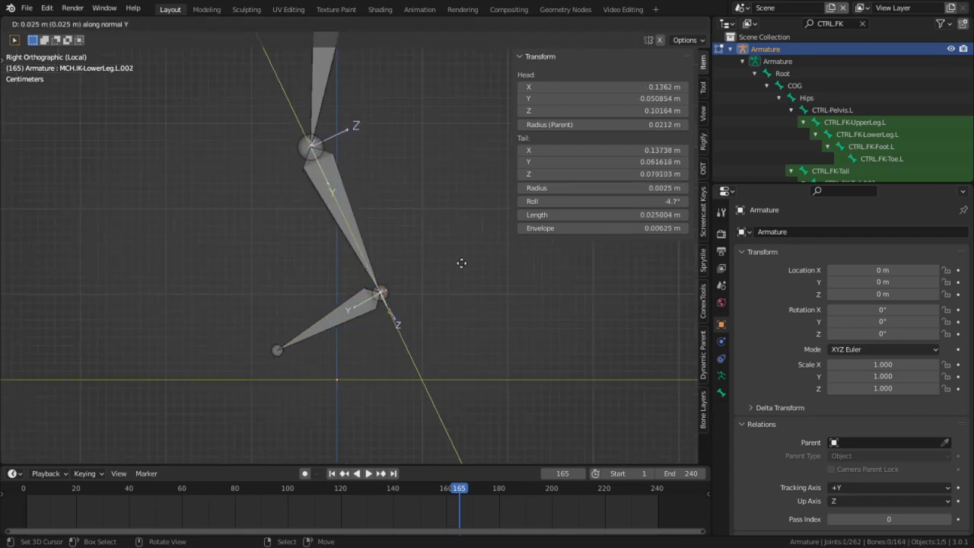
pyautogui.press('y')
pyautogui.click(483, 259)
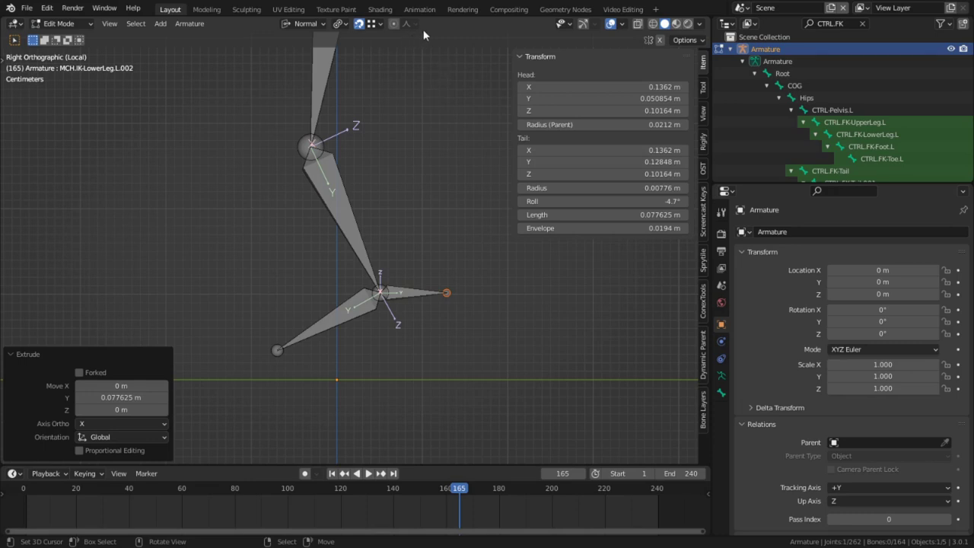
# - Add an IK constraint on the lower leg targeting the new ankle bone, then select the foot
pyautogui.hotkey('ctrl', 'Tab')
pyautogui.keyDown('shift'); pyautogui.click(343, 220); pyautogui.keyUp('shift')
pyautogui.hotkey('shift', 'ctrl', 'c')
pyautogui.click(387, 125)
pyautogui.click(447, 289)
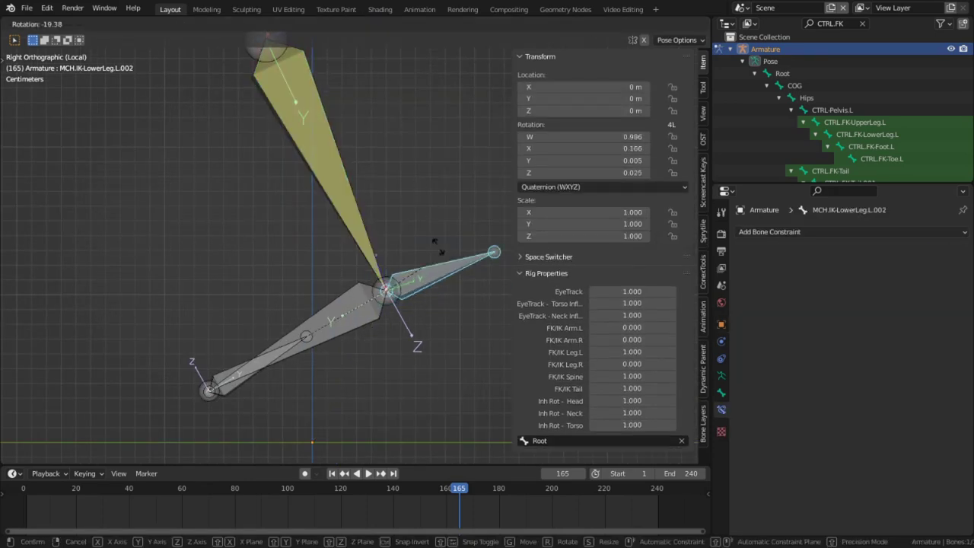
pyautogui.click(239, 393)
# - Cancel the foot rotation test and set the lower leg's IK chain length to 2
pyautogui.press('r')
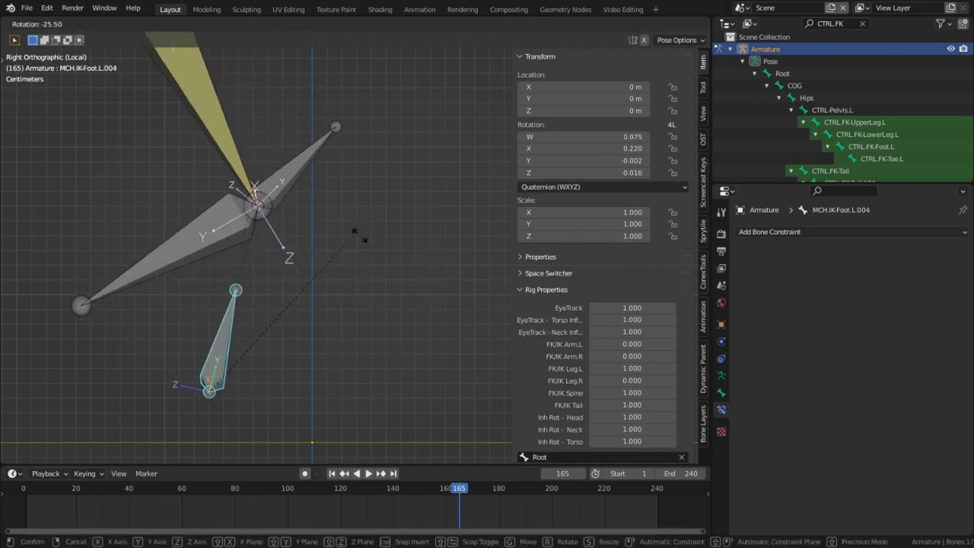
pyautogui.press('Escape')
pyautogui.click(258, 175)
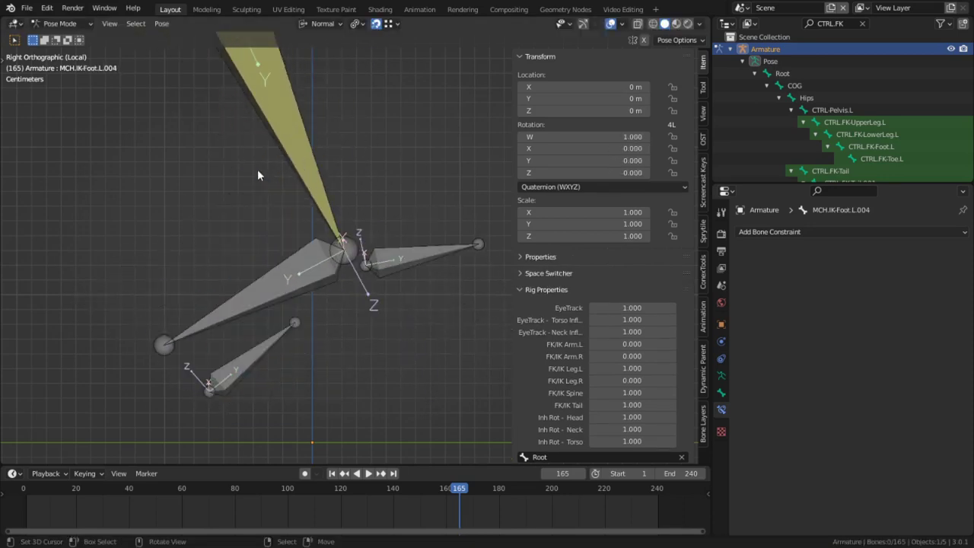
pyautogui.click(367, 239)
pyautogui.click(948, 328)
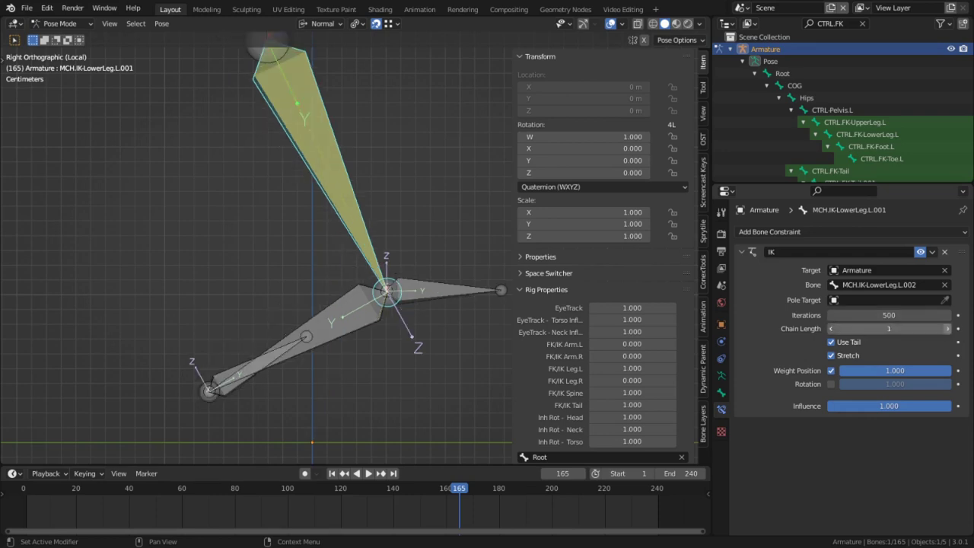
# - Rotate-test the foot bone to check the lengthened IK chain
pyautogui.click(332, 309)
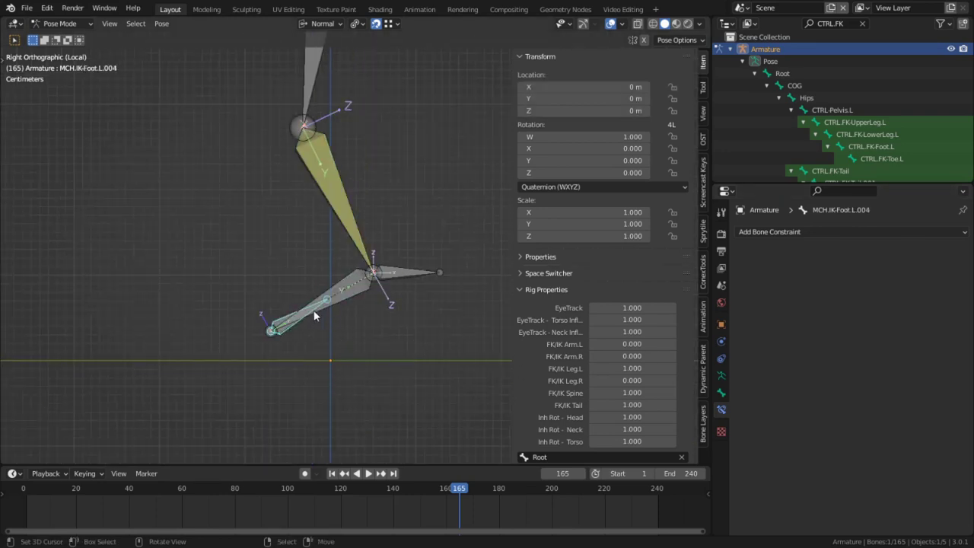
pyautogui.press('r')
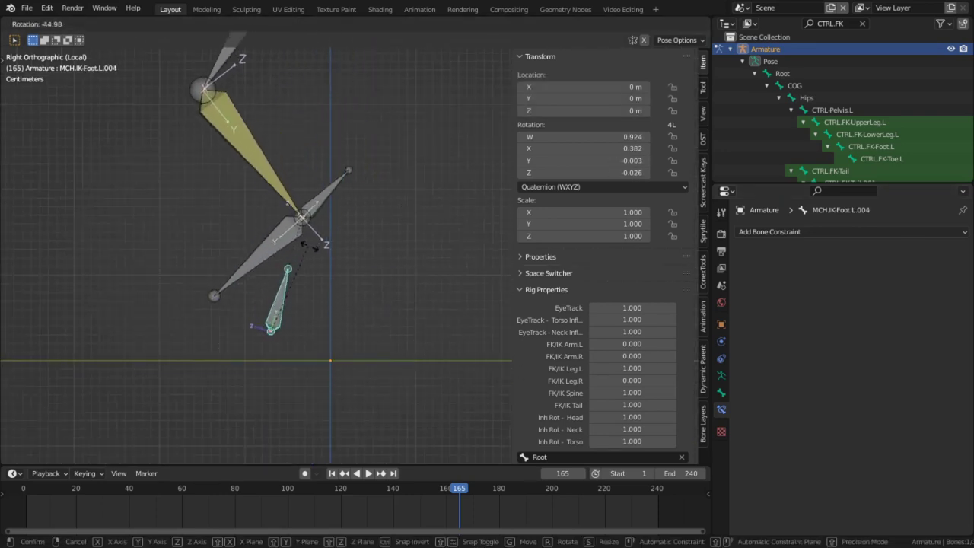
pyautogui.rightClick(338, 280)
pyautogui.click(410, 273)
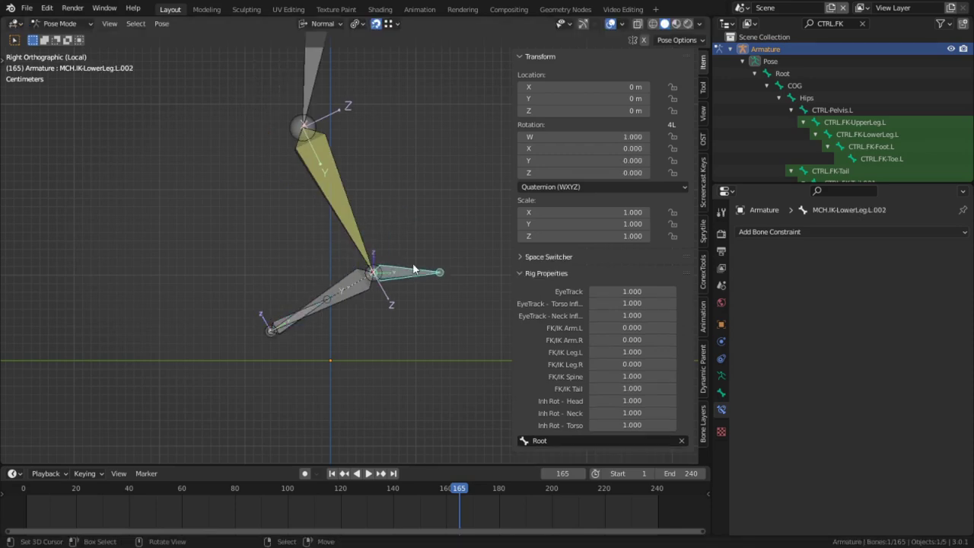
pyautogui.click(315, 311)
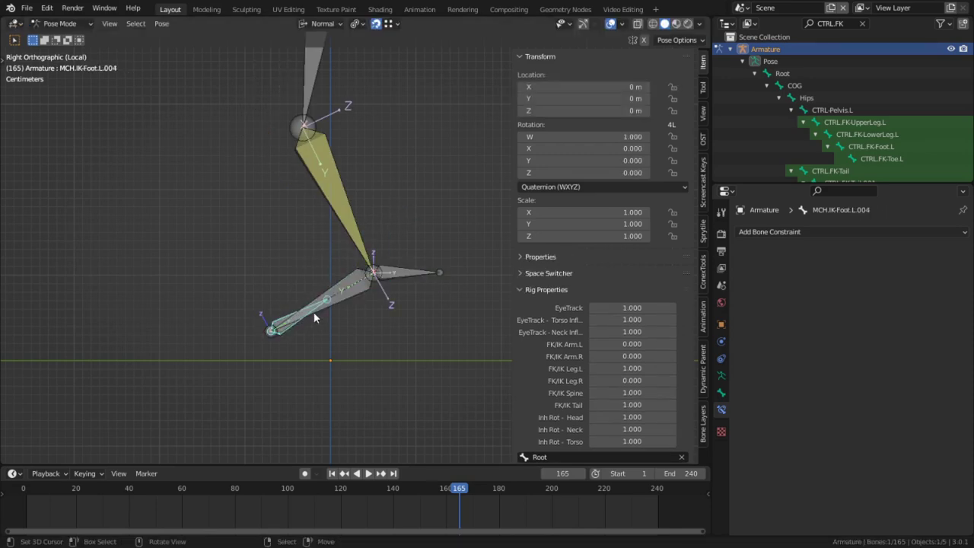
pyautogui.press('r')
pyautogui.click(287, 277)
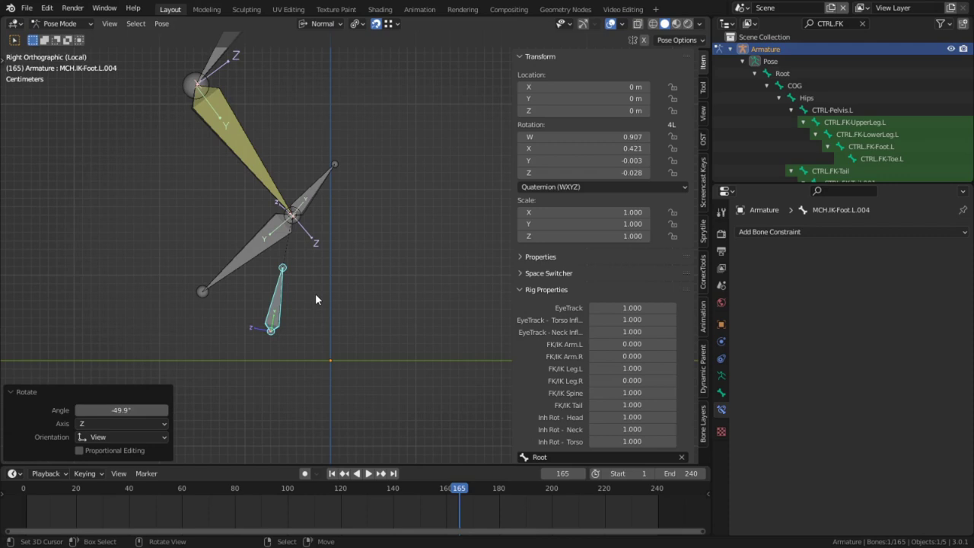
# - Show another bone layer and give MCH.IK-Foot.L.003 Damped Track and Stretch To constraints
pyautogui.hotkey('shift', 'm')
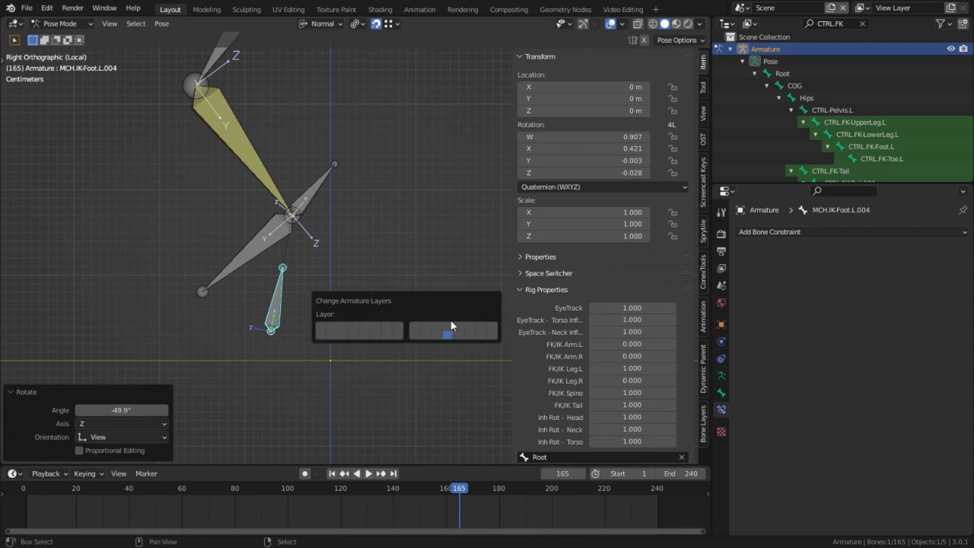
pyautogui.click(451, 327)
pyautogui.click(212, 255)
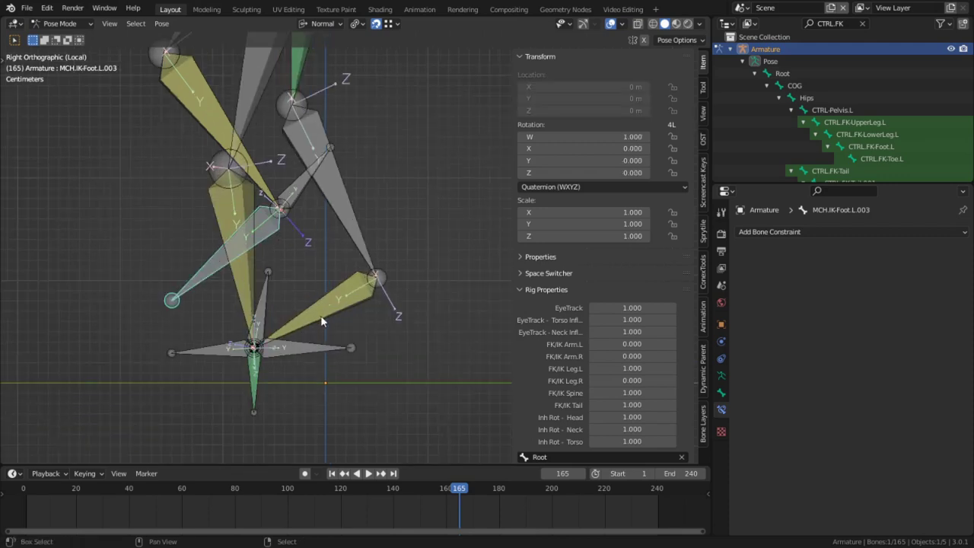
pyautogui.keyDown('shift'); pyautogui.click(316, 342); pyautogui.keyUp('shift')
pyautogui.keyDown('shift'); pyautogui.click(267, 242); pyautogui.keyUp('shift')
pyautogui.hotkey('shift', 'ctrl', 'c')
pyautogui.click(267, 244)
pyautogui.hotkey('shift', 'ctrl', 'c')
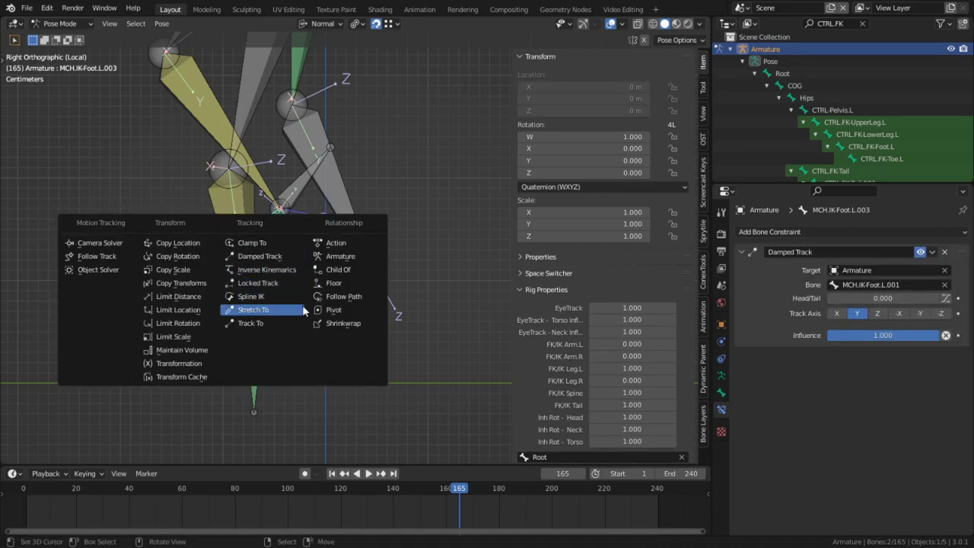
pyautogui.click(303, 310)
pyautogui.click(265, 379)
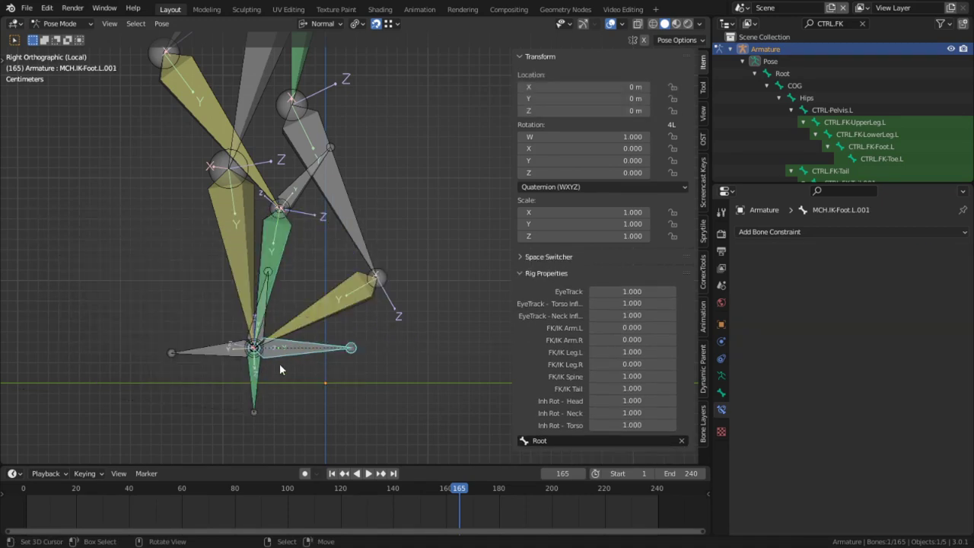
# - Test the left leg constraints by moving the intermediate IK foot bone, then cancel
pyautogui.press('g')
pyautogui.press('Escape')
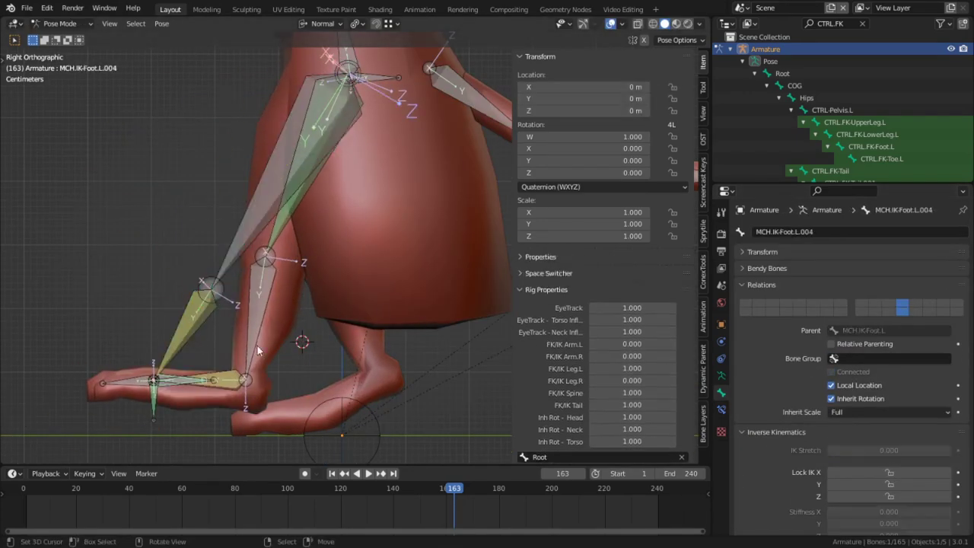
pyautogui.click(168, 419)
pyautogui.press('g')
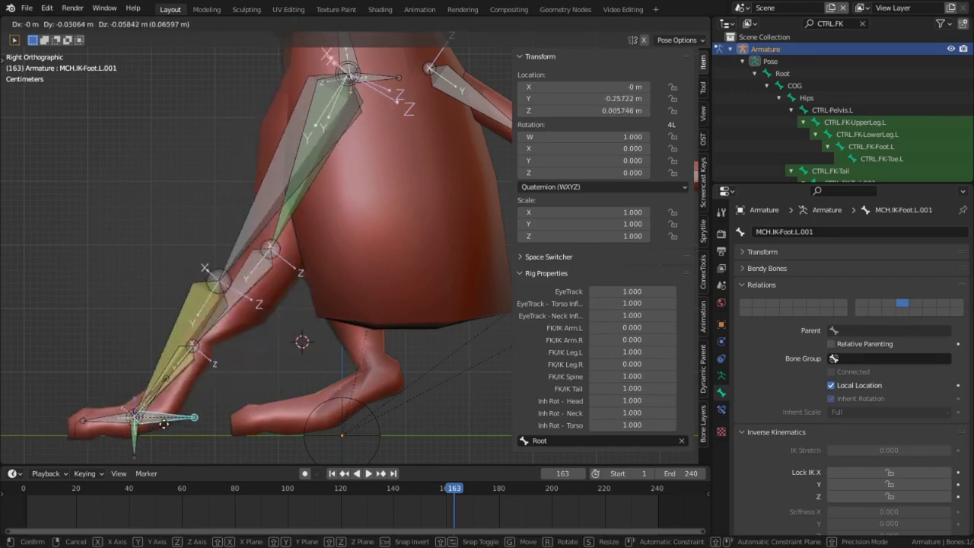
pyautogui.press('Escape')
# - Give the left IK upper-leg bone an IK stretch of 0.1
pyautogui.click(312, 290)
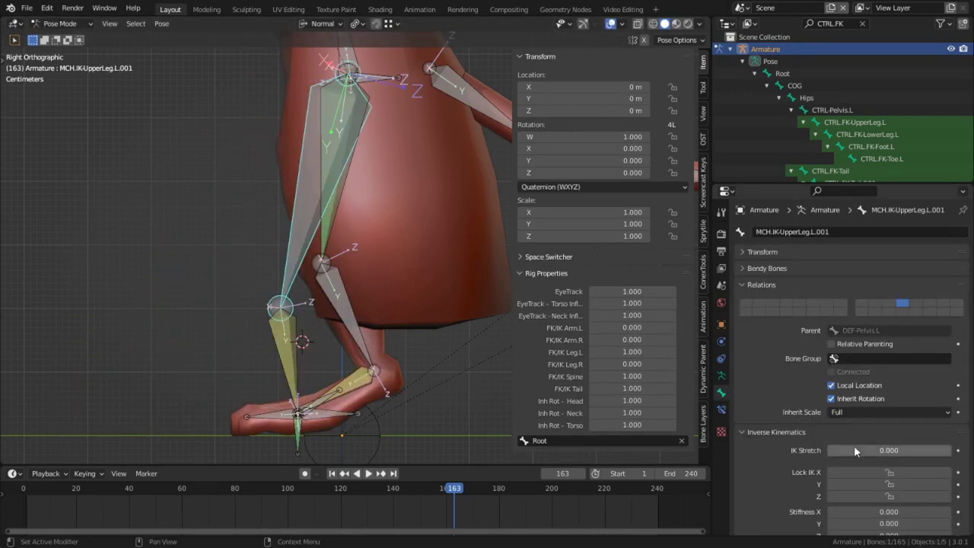
pyautogui.click(855, 451)
pyautogui.write('0.100')
pyautogui.press('Return')
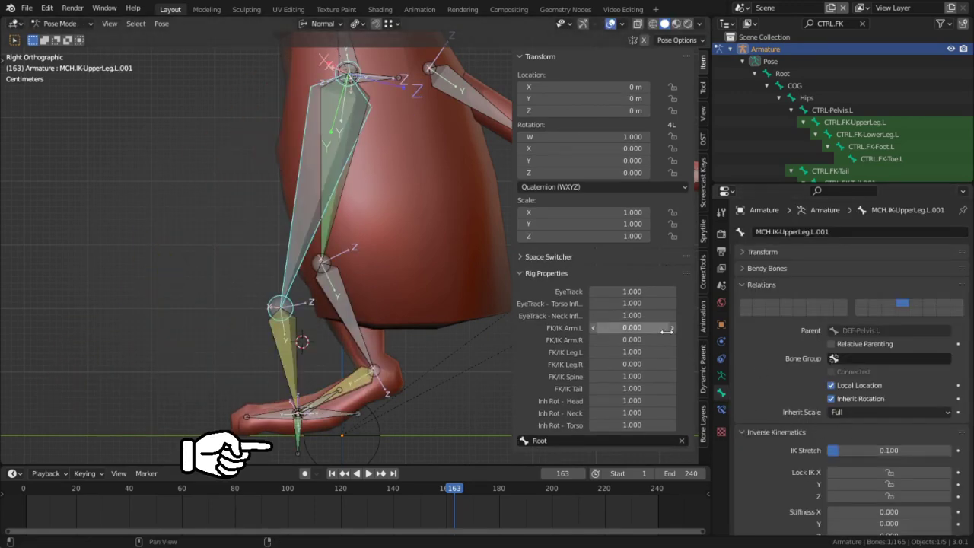
pyautogui.click(907, 449)
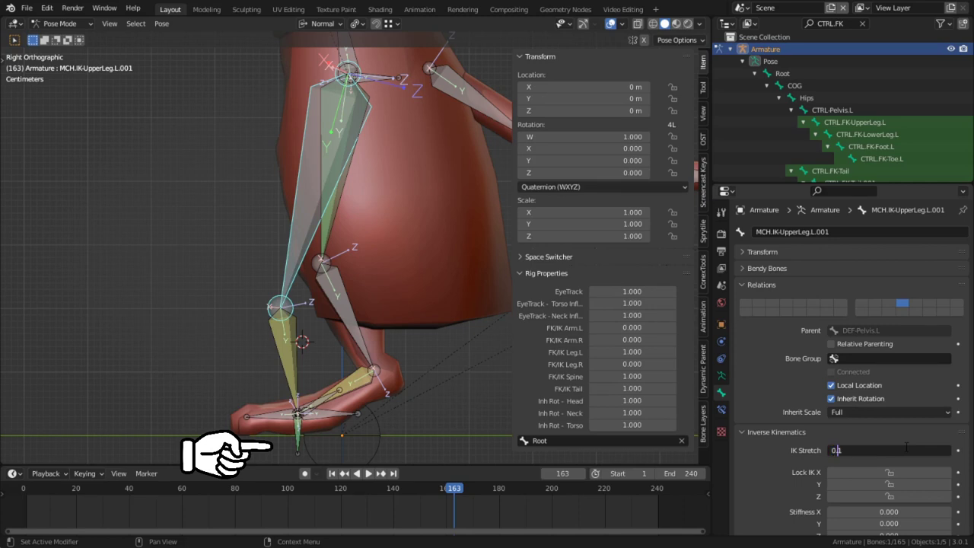
pyautogui.moveTo(394, 243); pyautogui.dragTo(399, 317, button='middle')
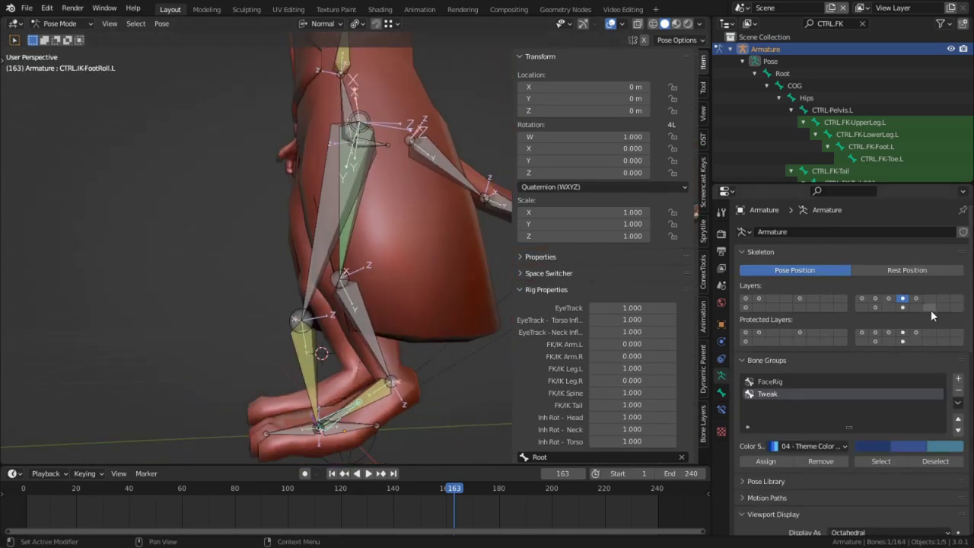
# - Show the MCH layer and rename the intermediate upper-leg bone to MCH.IK-IntermidUpperLeg
pyautogui.click(903, 308)
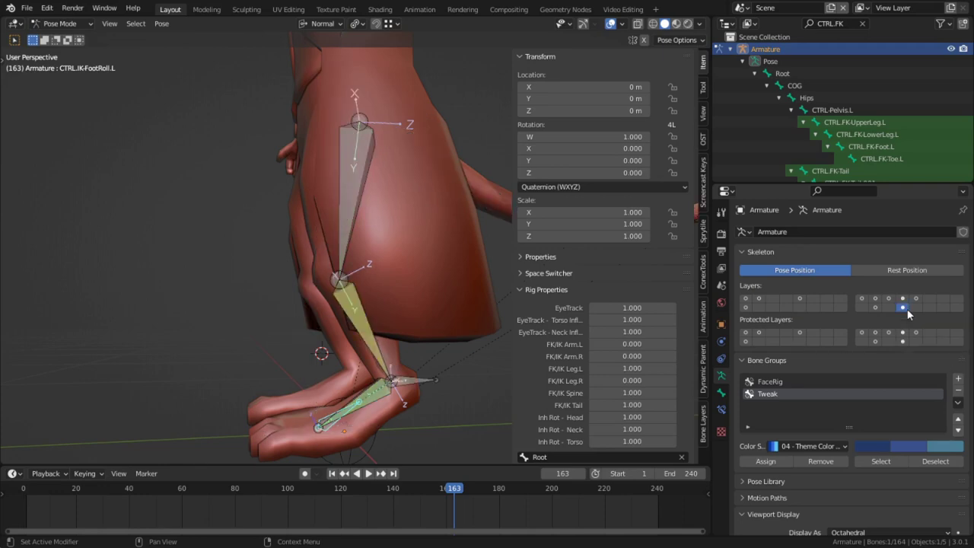
pyautogui.click(340, 198)
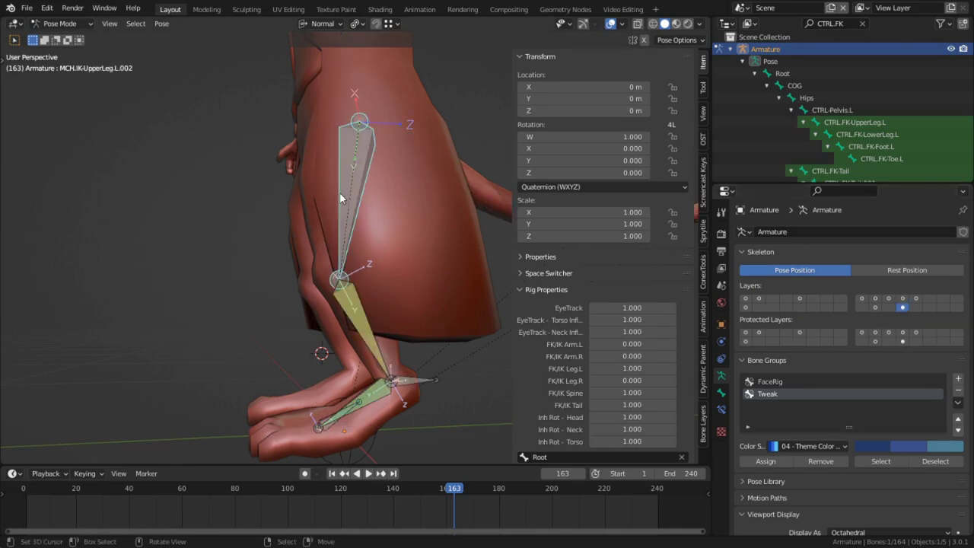
pyautogui.press('F2')
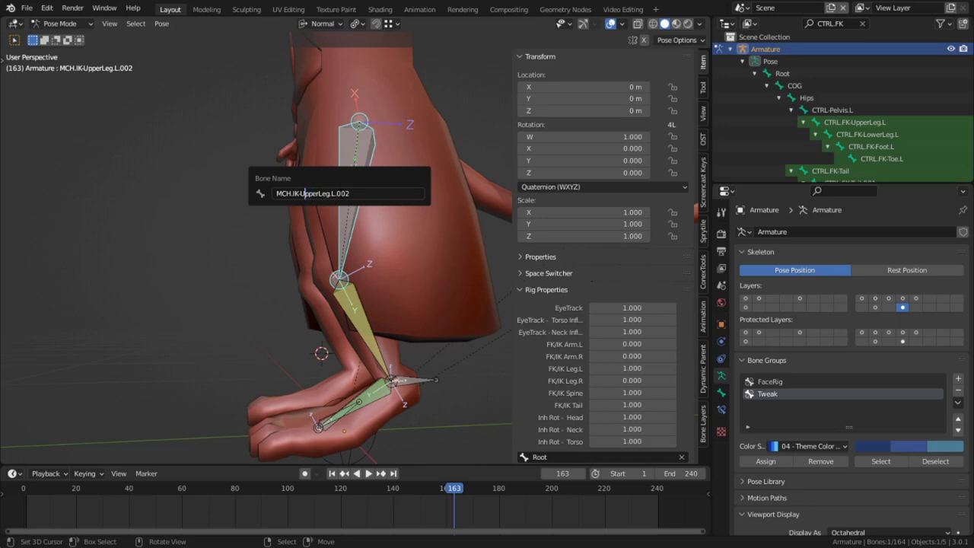
pyautogui.write('Interme')
pyautogui.press('BackSpace')
pyautogui.write('id')
pyautogui.hotkey('ctrl', 'shift', 'Left')
pyautogui.hotkey('ctrl', 'c')
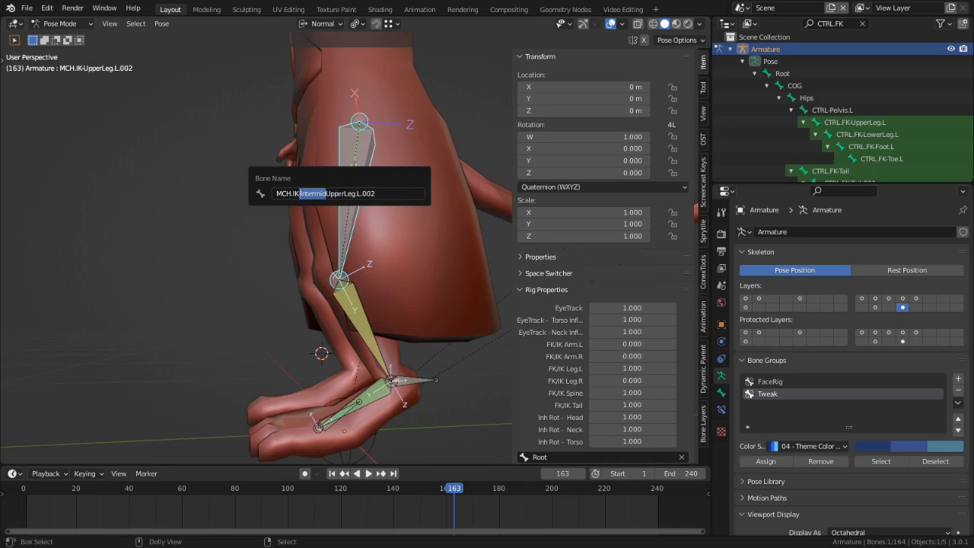
pyautogui.press('Right')
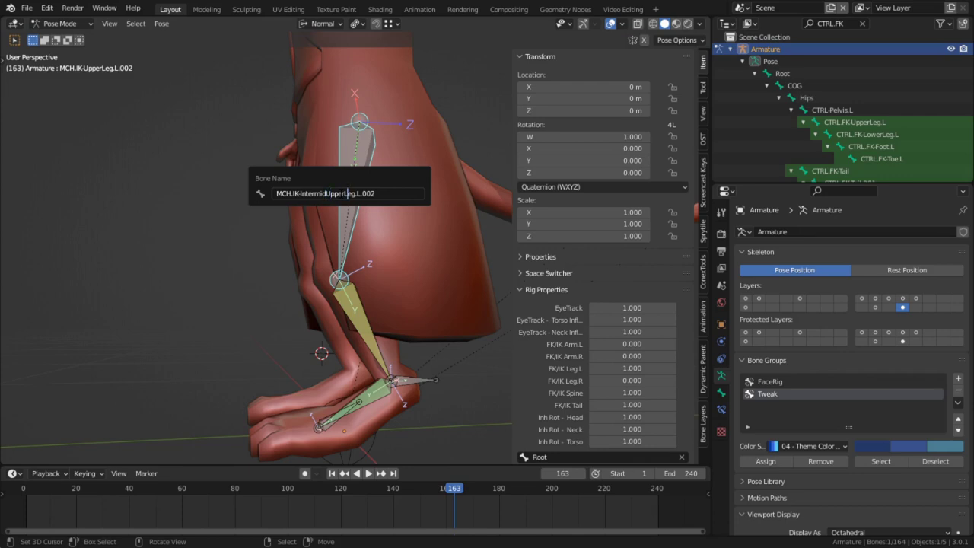
pyautogui.press('Return')
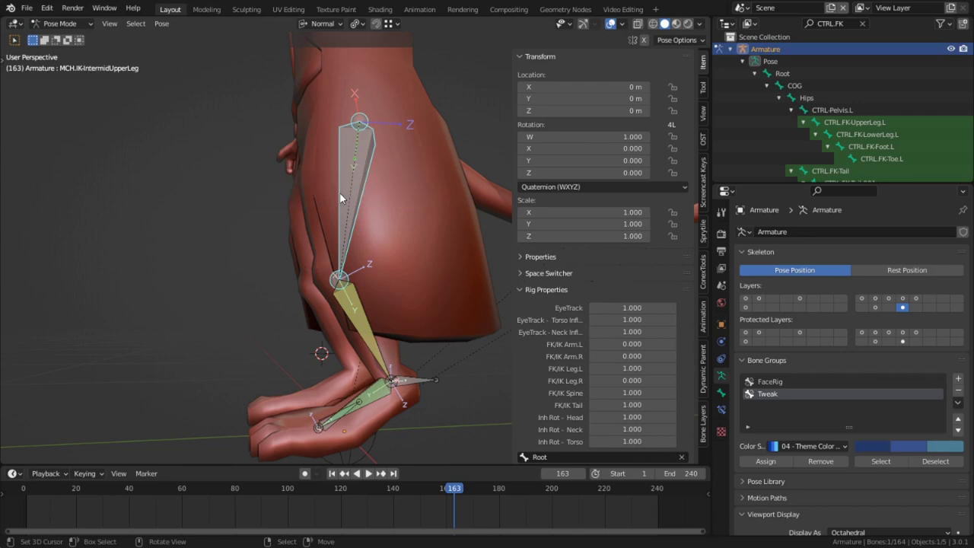
# - Insert 'Intermid' into the names of both intermediate lower-leg bones
pyautogui.click(354, 327)
pyautogui.press('F2')
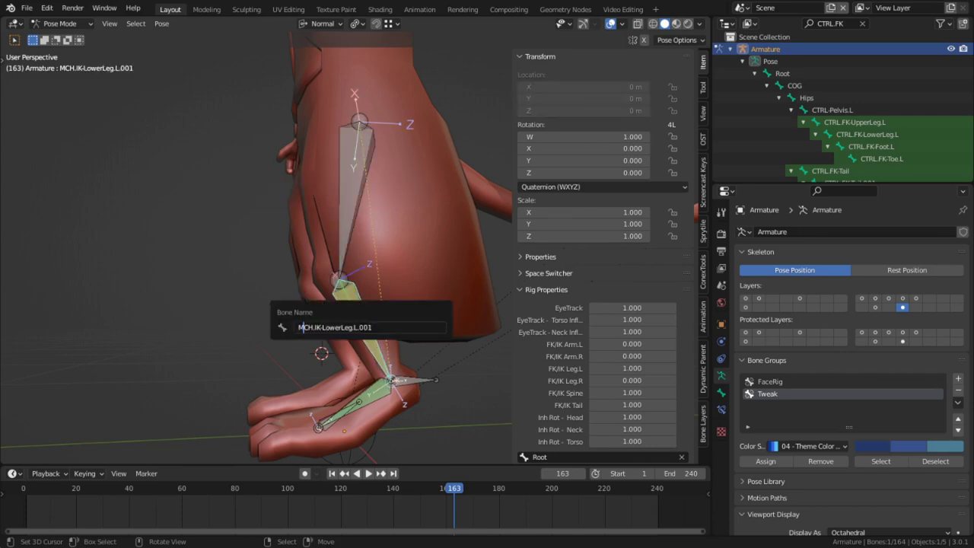
pyautogui.hotkey('ctrl', 'v')
pyautogui.press('Return')
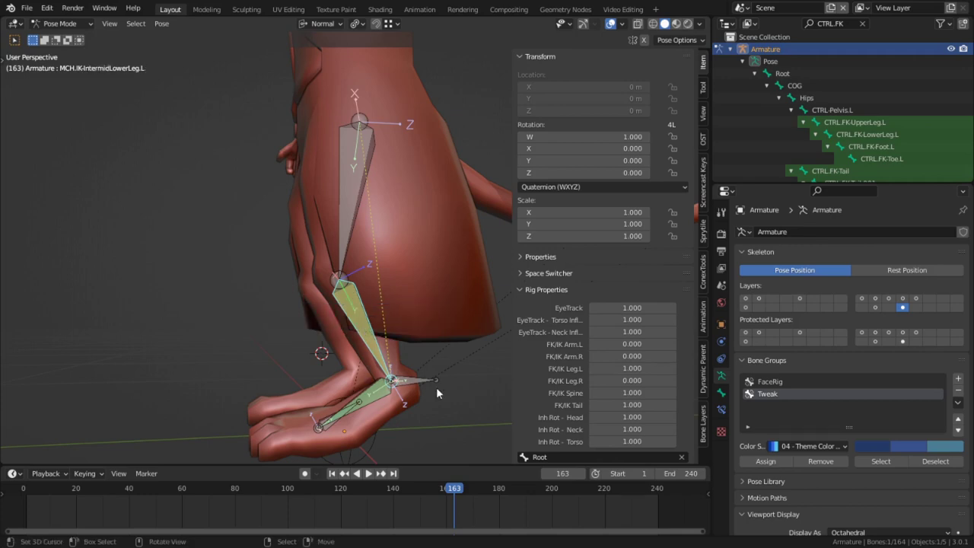
pyautogui.click(419, 376)
pyautogui.press('F2')
pyautogui.click(403, 397)
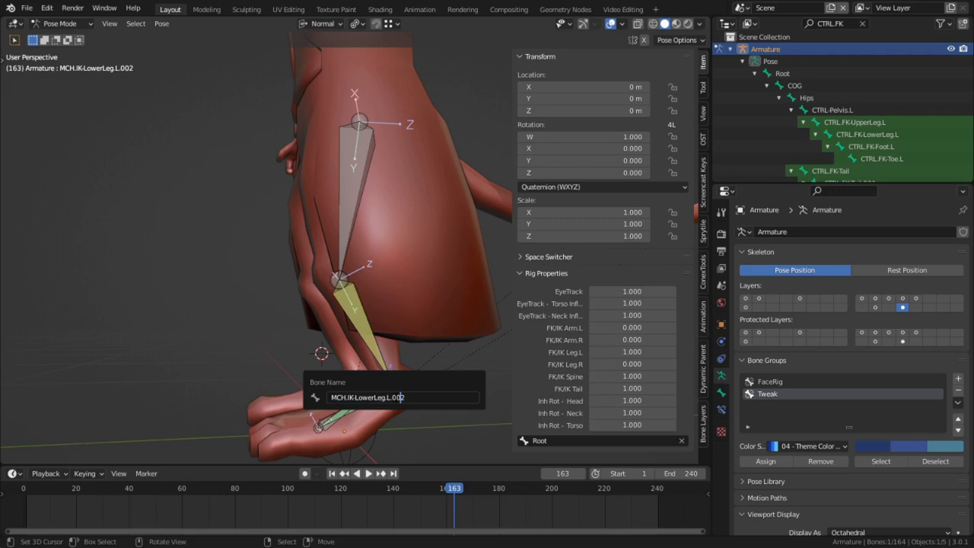
pyautogui.hotkey('ctrl', 'v')
pyautogui.press('Return')
# - Rename the intermediate IK foot bone to MCH.IntermidIK-Foot.L
pyautogui.click(373, 393)
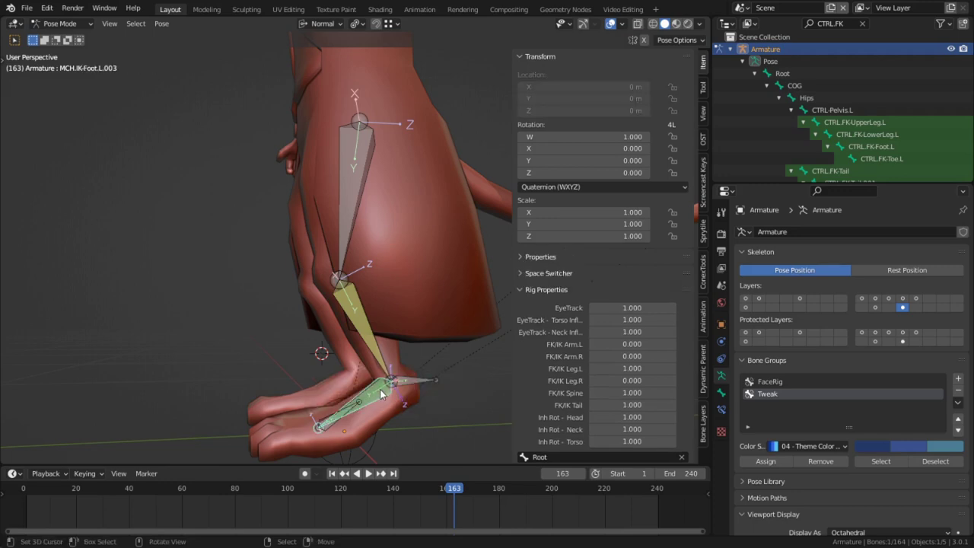
pyautogui.press('F2')
pyautogui.press('End')
pyautogui.hotkey('ctrl', 'shift', 'Left')
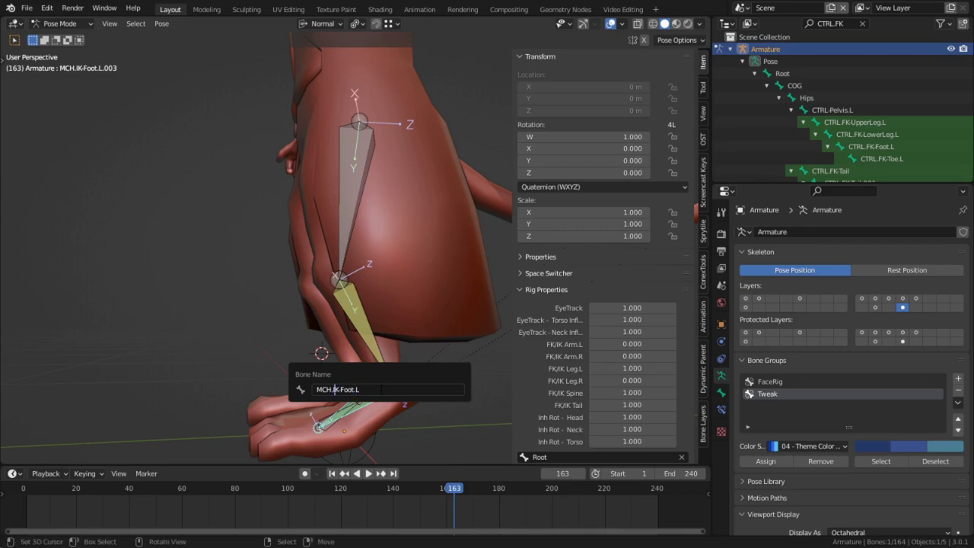
pyautogui.hotkey('ctrl', 'v')
pyautogui.press('Return')
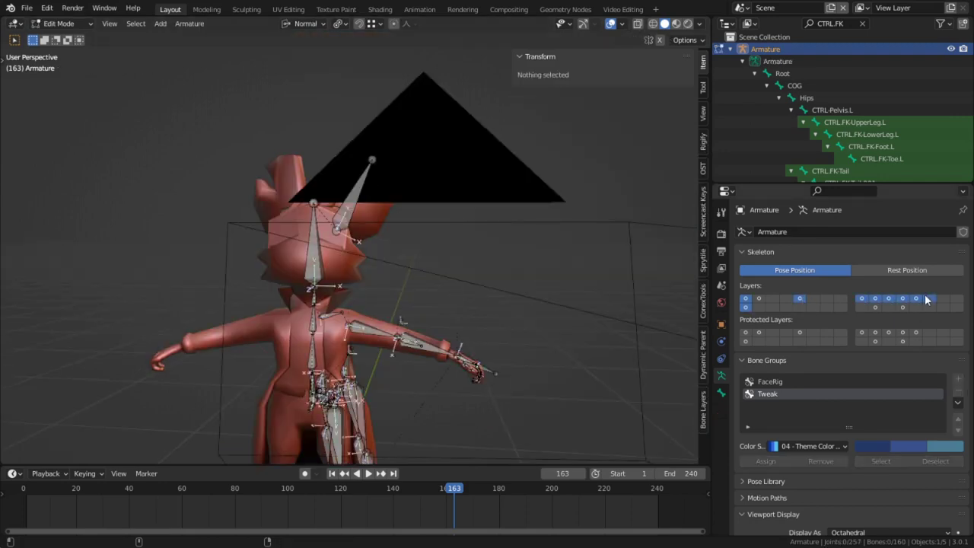
# - Show all bone layers, select every bone and Symmetrize them from Quick Favorites
pyautogui.keyDown('shift'); pyautogui.click(925, 299); pyautogui.keyUp('shift')
pyautogui.press('a')
pyautogui.moveTo(409, 322); pyautogui.dragTo(409, 334, button='middle')
pyautogui.press('q')
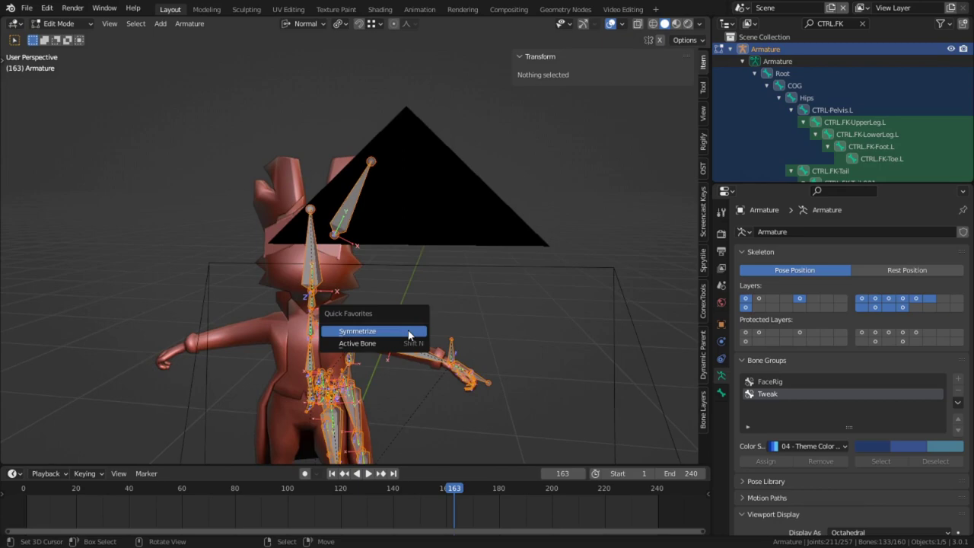
pyautogui.click(409, 332)
# - In Pose Mode, play the animation to test the mirrored legs, then stop it
pyautogui.hotkey('ctrl', 'Tab')
pyautogui.press('space')
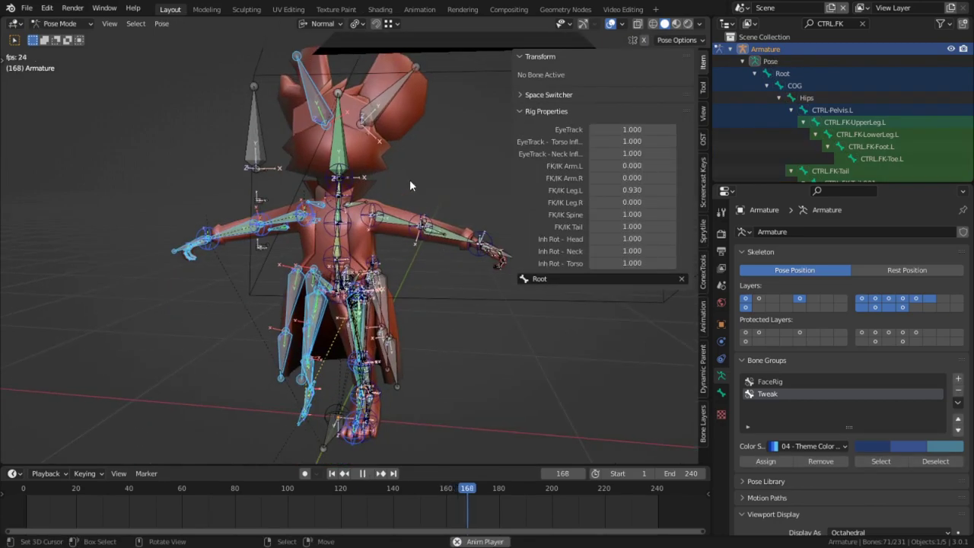
pyautogui.moveTo(409, 180)
pyautogui.mouseDown(button='middle')
pyautogui.moveTo(425, 277)
pyautogui.moveTo(528, 261)
pyautogui.moveTo(438, 292)
pyautogui.mouseUp(button='middle')
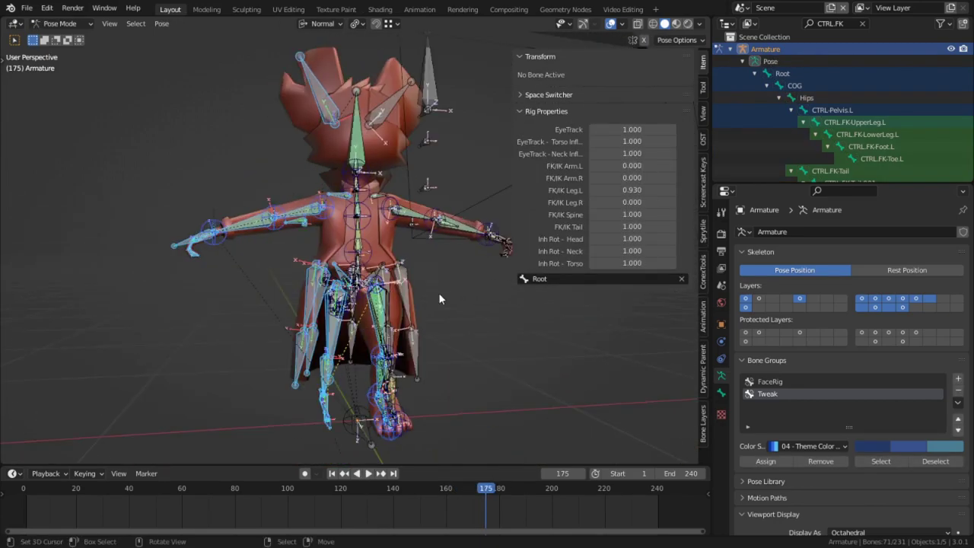
pyautogui.click(352, 424)
pyautogui.press('space')
pyautogui.scroll(4, 335, 366)
pyautogui.moveTo(329, 362); pyautogui.dragTo(372, 363, button='middle')
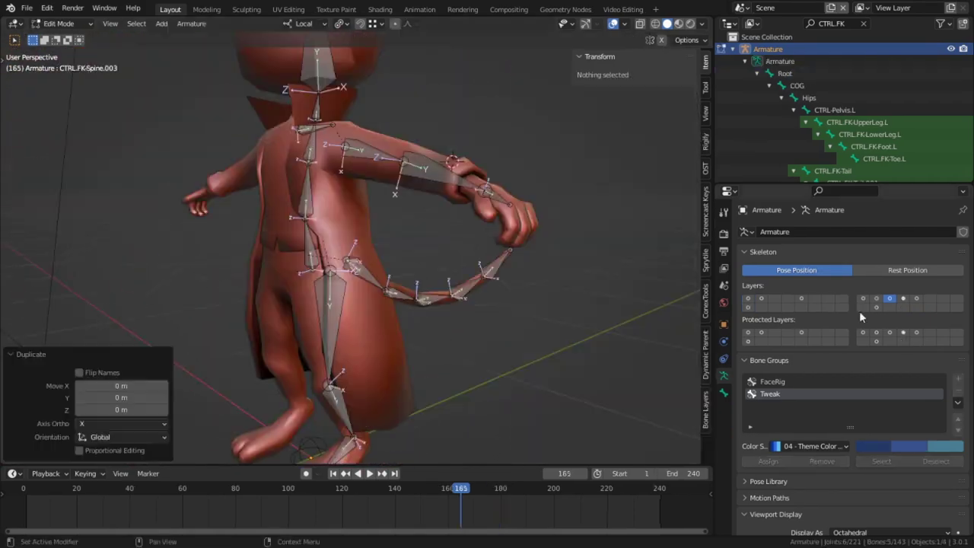
# - Try batch renaming the spine control bones, then show a single layer to inspect legs and hips
pyautogui.click(902, 298)
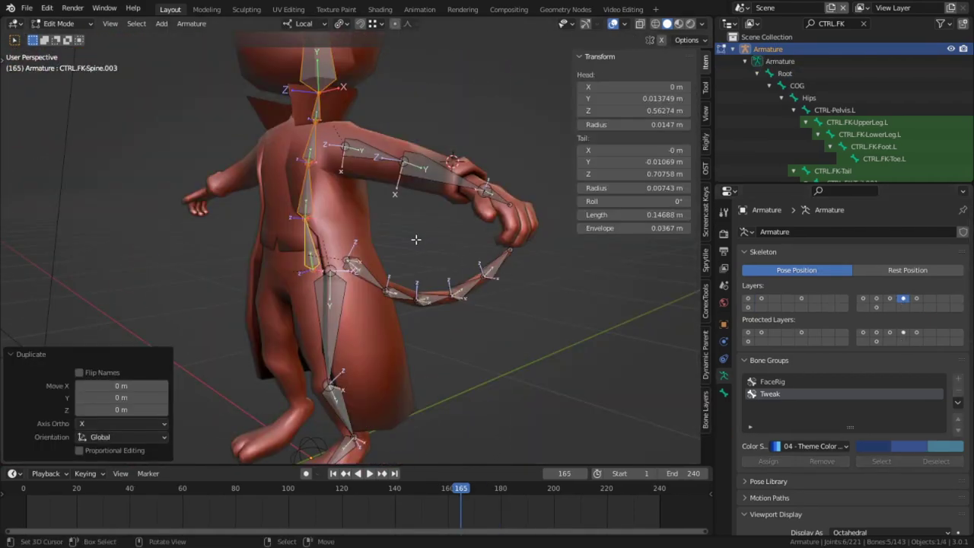
pyautogui.press('ctrl')
pyautogui.hotkey('ctrl', 'F2')
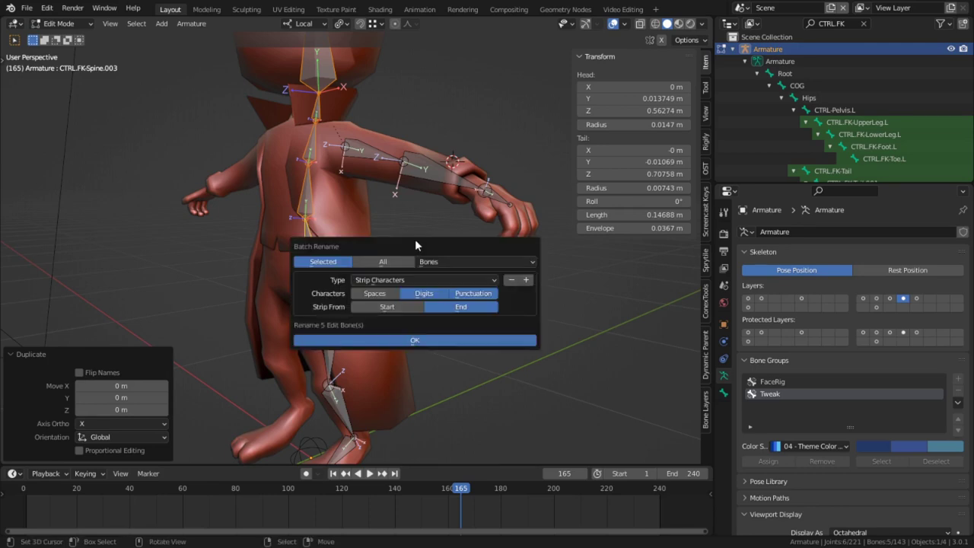
pyautogui.click(396, 280)
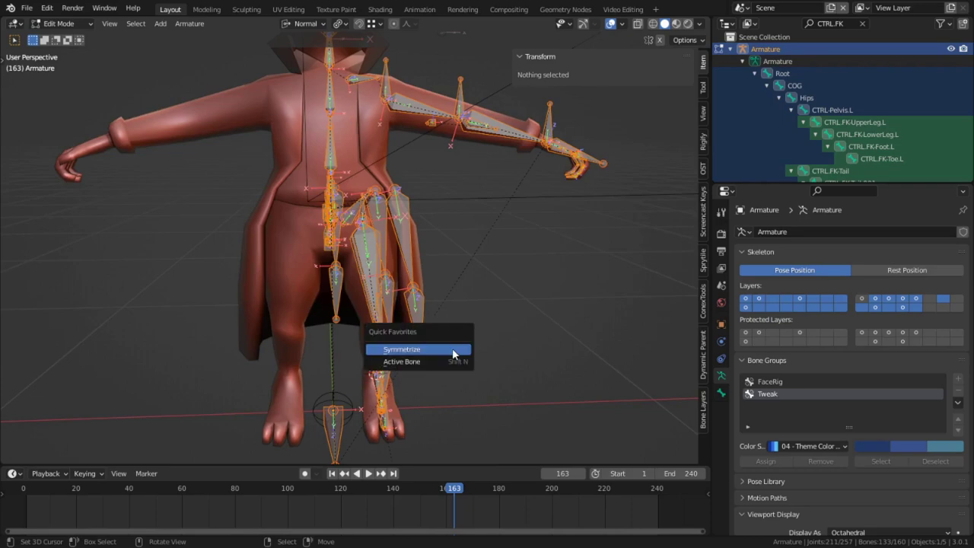
pyautogui.moveTo(453, 347); pyautogui.dragTo(533, 320, button='middle')
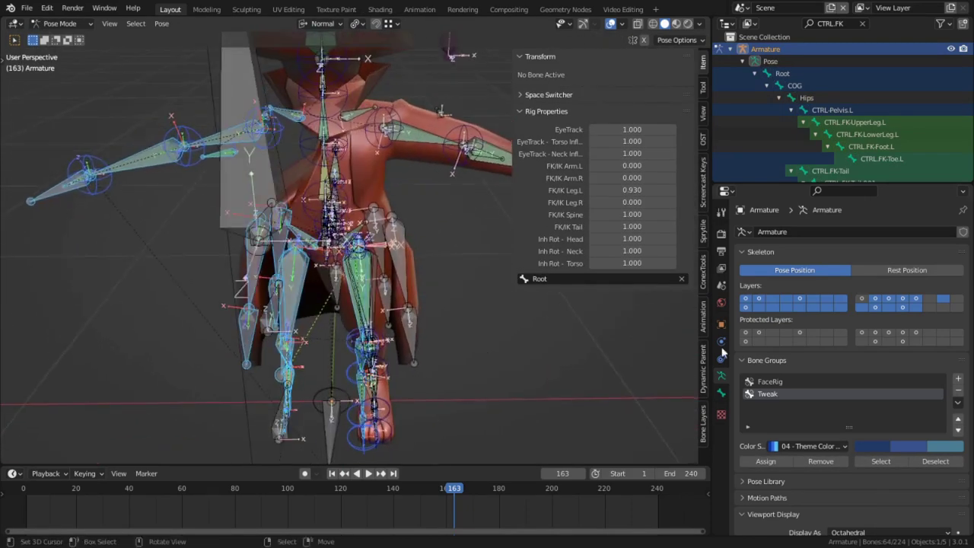
pyautogui.click(875, 297)
pyautogui.moveTo(605, 294); pyautogui.dragTo(433, 339, button='middle')
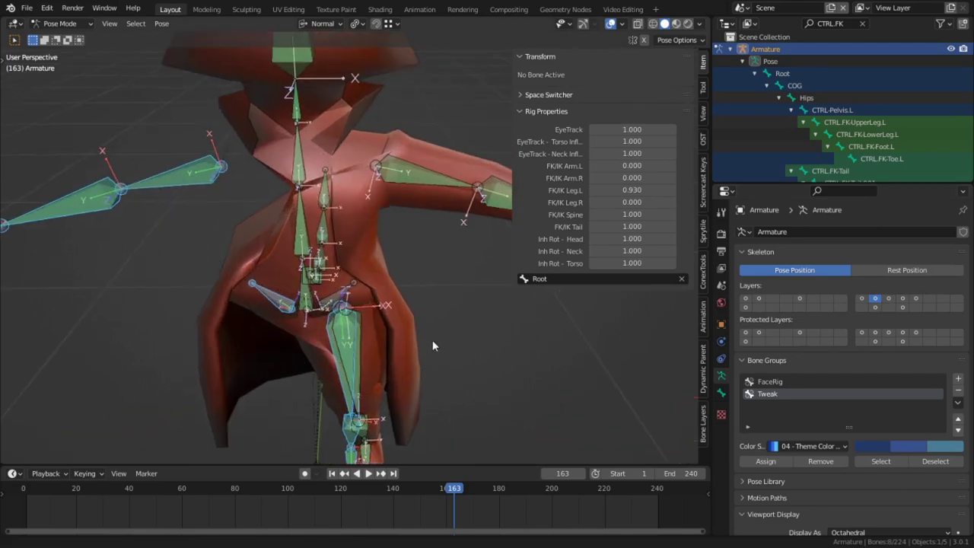
pyautogui.scroll(2, 454, 271)
pyautogui.scroll(2, 392, 262)
# - Test-rotate the right pelvis control, then set FK/IK Leg.L to 0 for FK
pyautogui.click(404, 272)
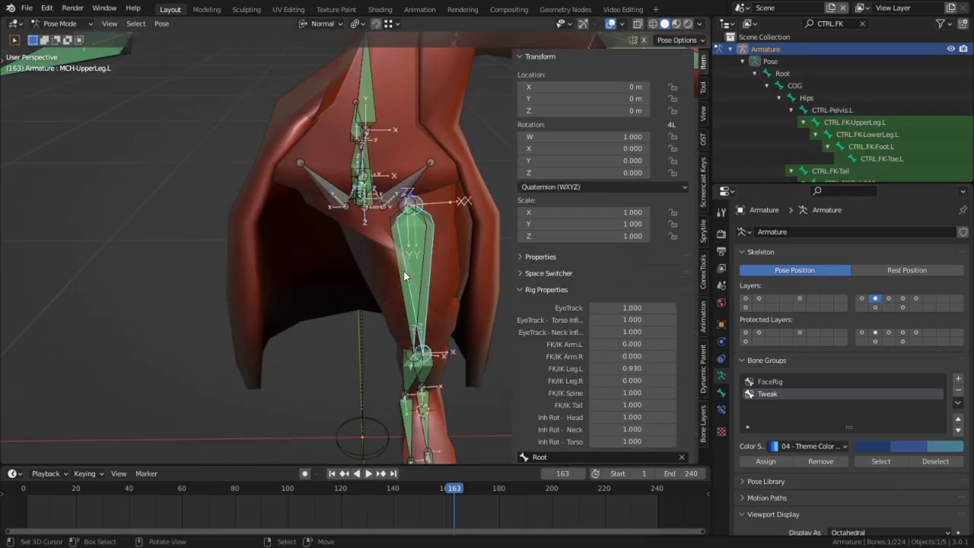
pyautogui.click(718, 399)
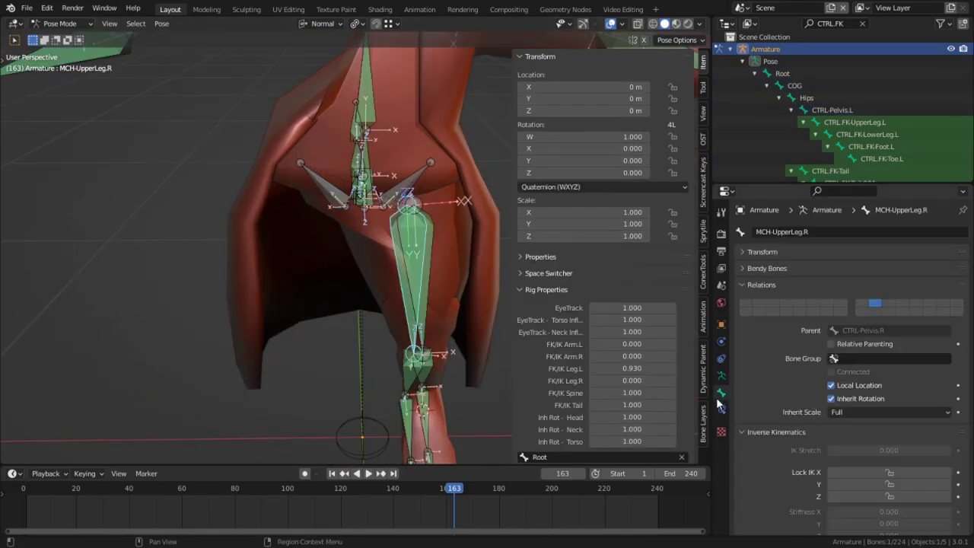
pyautogui.click(347, 202)
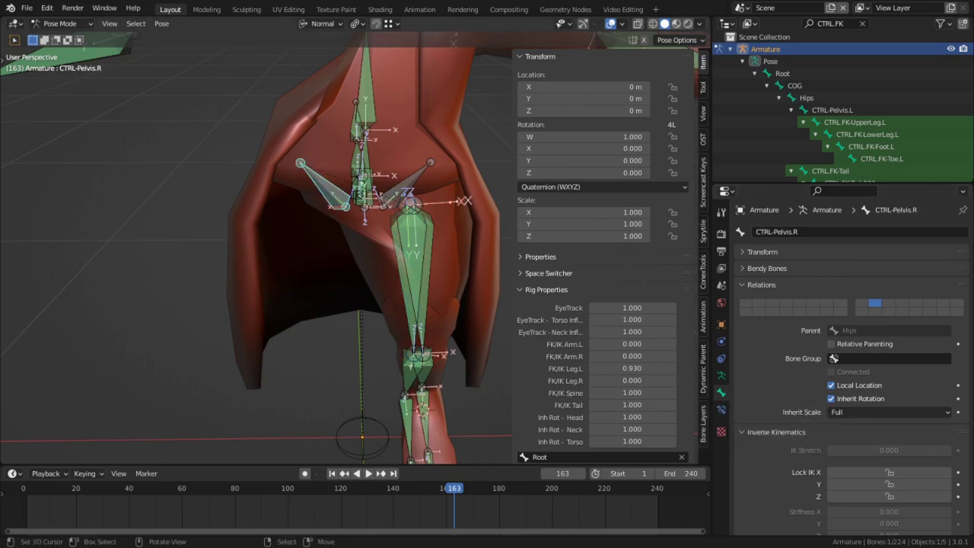
pyautogui.press('r')
pyautogui.press('Escape')
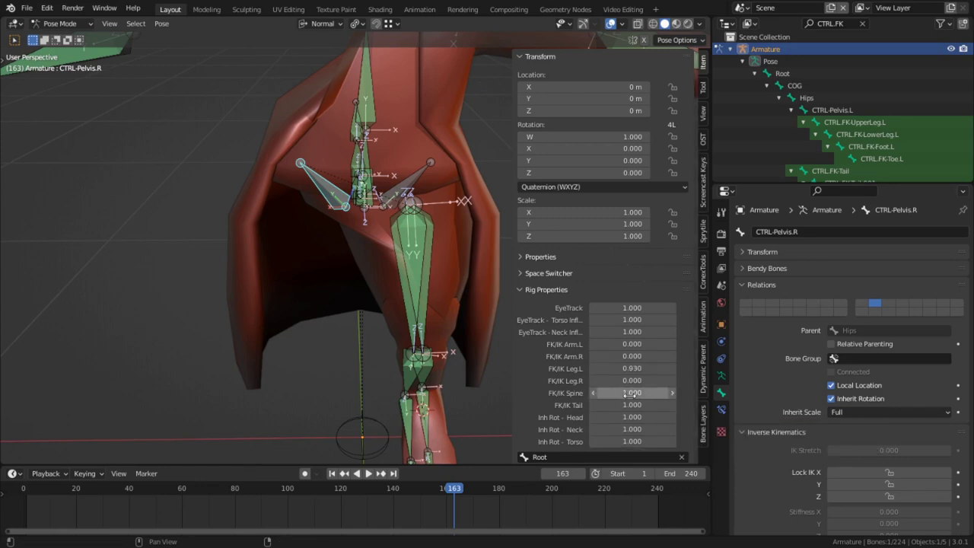
pyautogui.moveTo(631, 368)
pyautogui.mouseDown()
pyautogui.moveTo(579, 369)
pyautogui.moveTo(586, 381)
pyautogui.mouseUp()
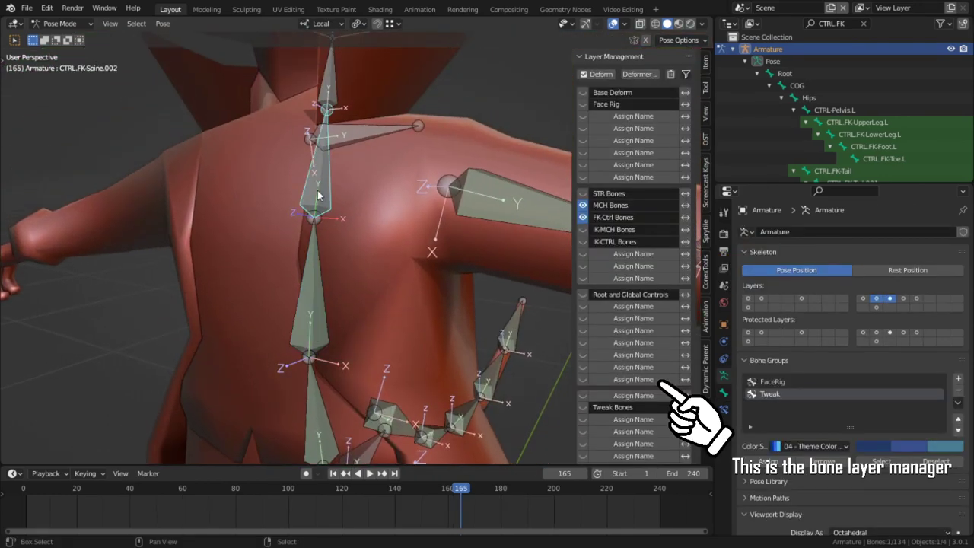
# - Check the constraint menus on the neck and head controls, then hide the MCH Bones layer
pyautogui.hotkey('ctrl', 'shift', 'c')
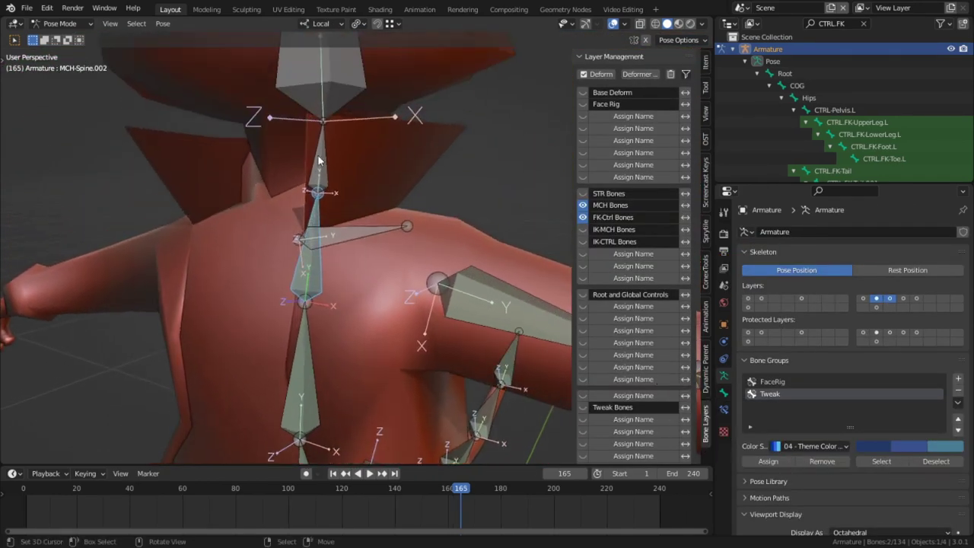
pyautogui.click(318, 159)
pyautogui.hotkey('ctrl', 'shift', 'c')
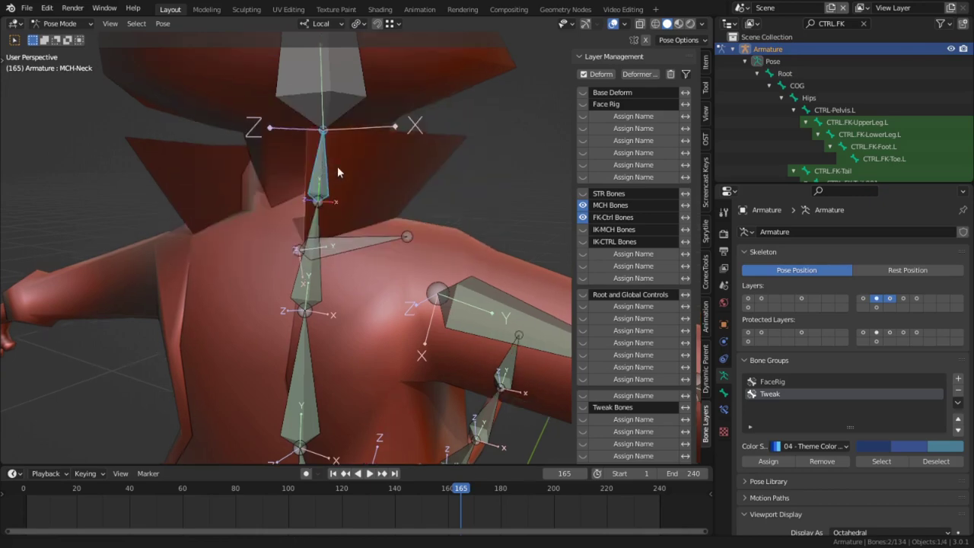
pyautogui.click(345, 137)
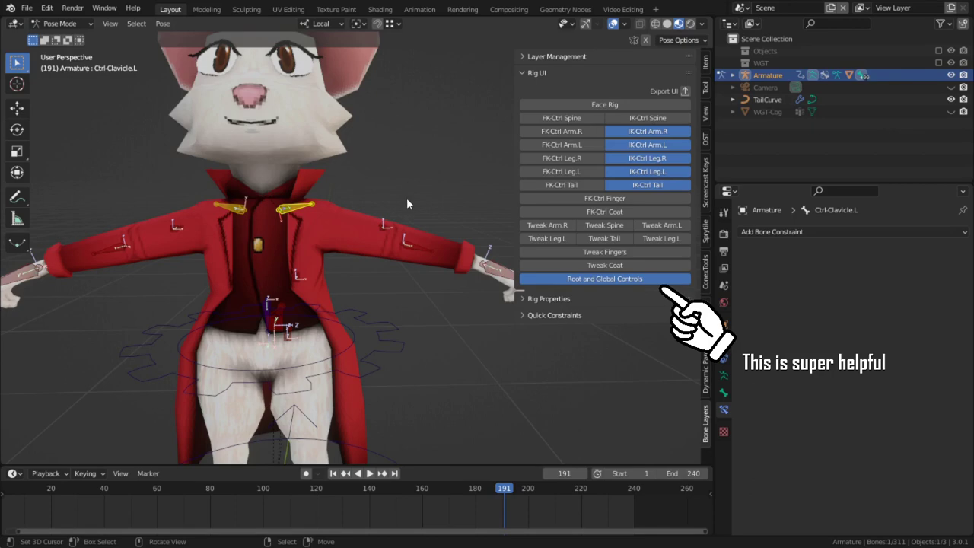
pyautogui.scroll(-5, 397, 233)
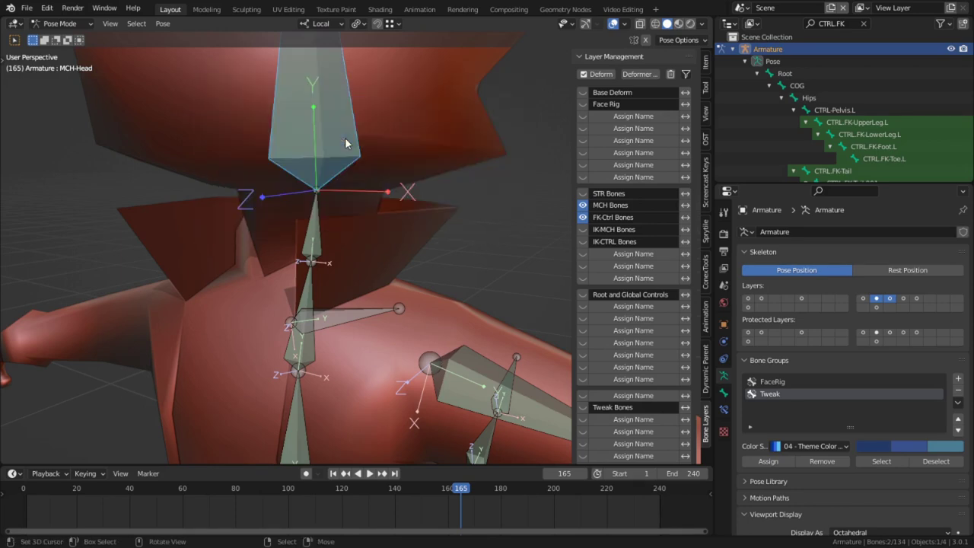
pyautogui.click(889, 302)
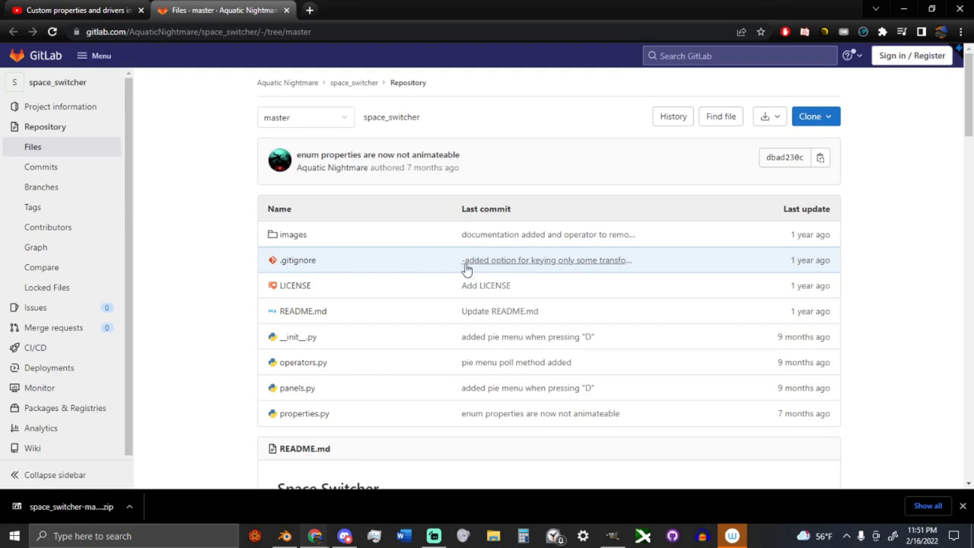
# - Scroll the space_switcher README down to step 7, then open the downloaded zip's options
pyautogui.scroll(-3, 456, 274)
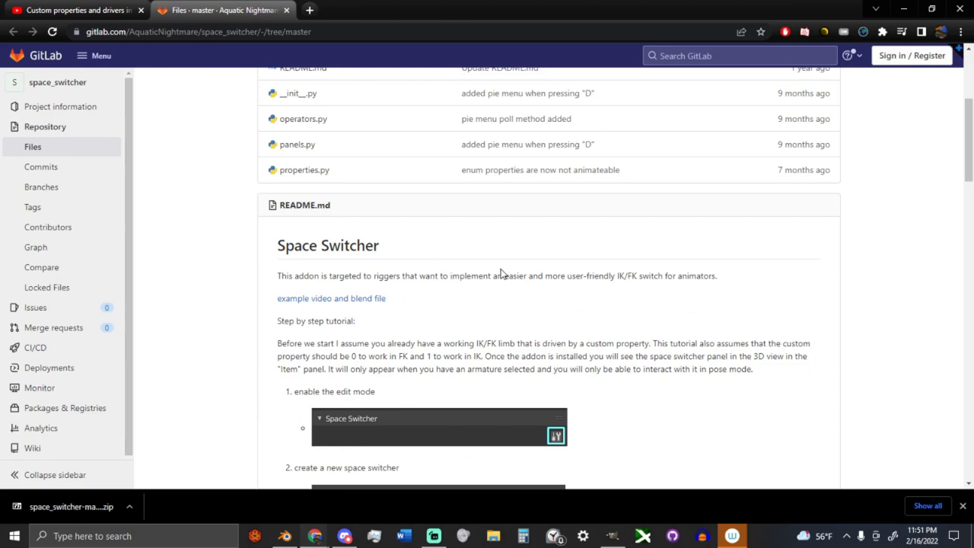
pyautogui.scroll(-1, 502, 273)
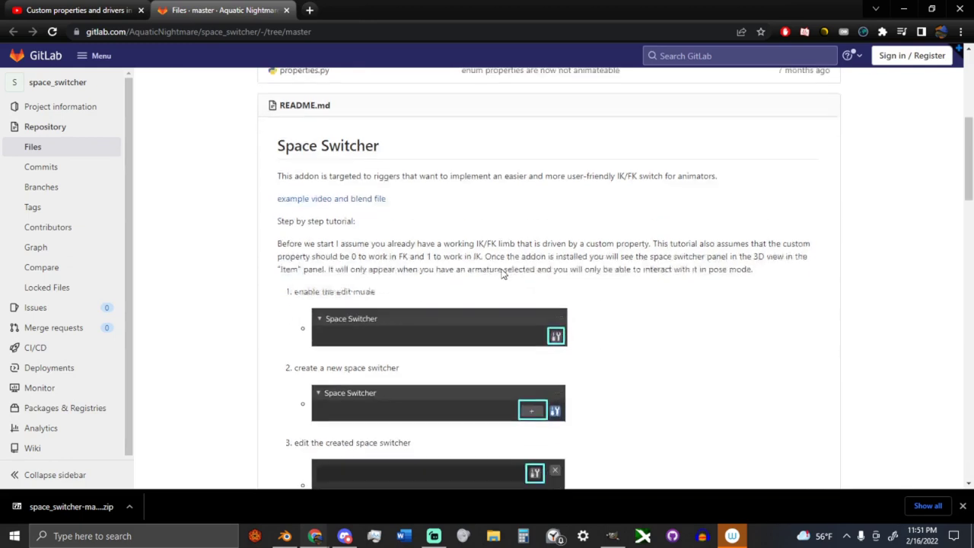
pyautogui.scroll(-2, 501, 272)
pyautogui.scroll(-1, 501, 273)
pyautogui.scroll(-1, 502, 273)
pyautogui.scroll(-1, 501, 274)
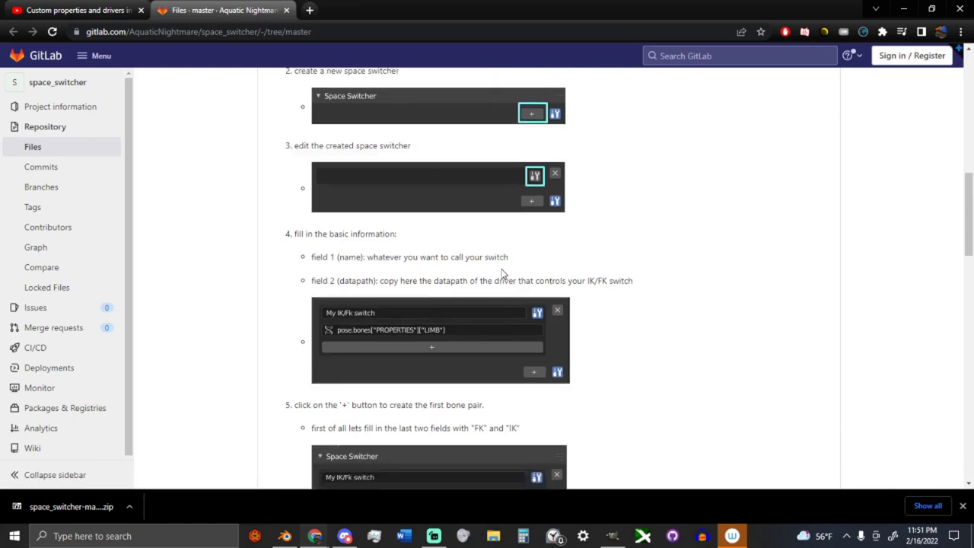
pyautogui.scroll(-1, 501, 274)
pyautogui.scroll(-1, 501, 274)
pyautogui.scroll(-2, 501, 274)
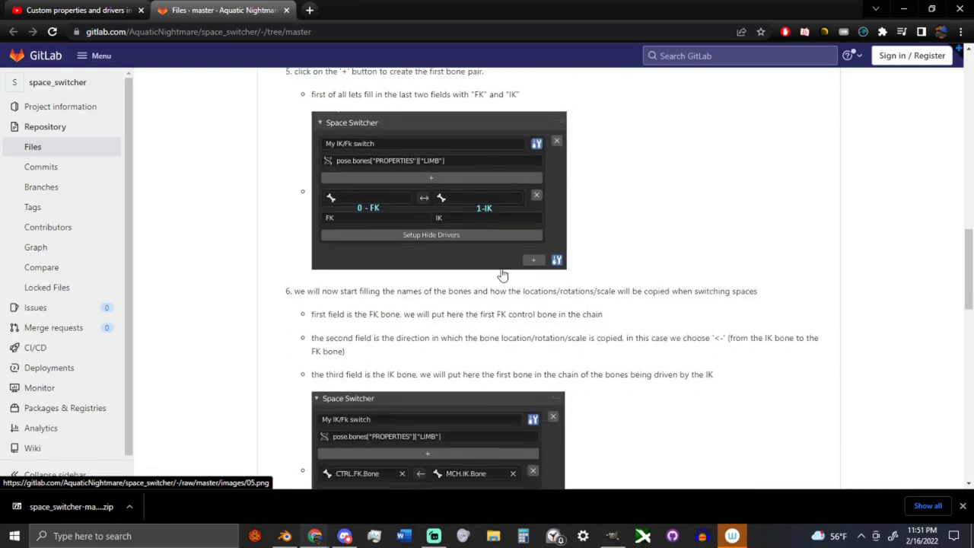
pyautogui.scroll(-2, 501, 274)
pyautogui.scroll(-2, 502, 274)
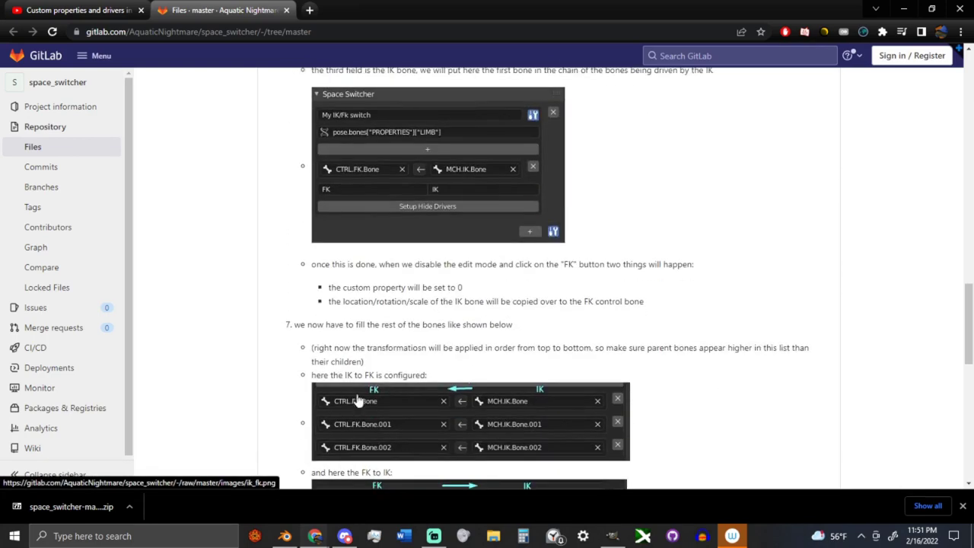
pyautogui.click(130, 506)
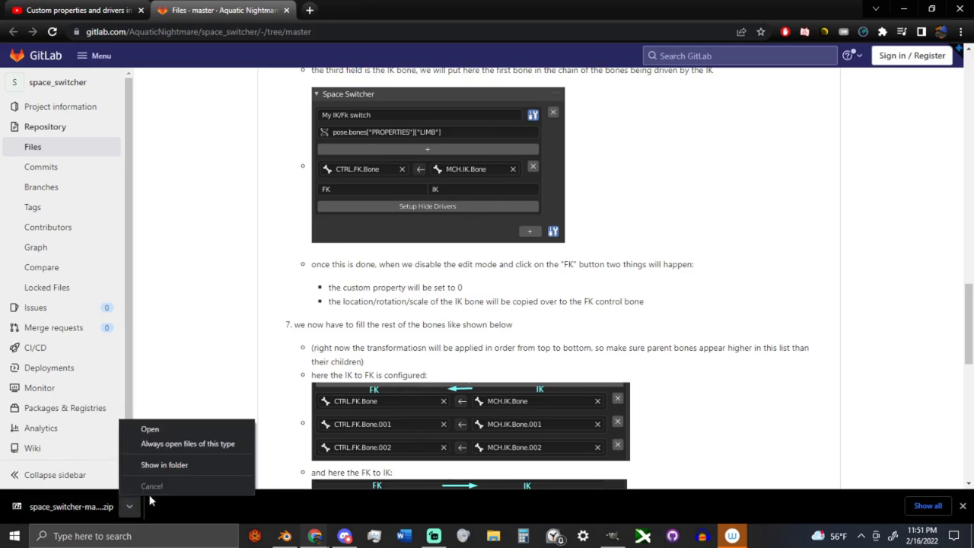
# - Set the first IK field to MCH.IK.Bone and copy that name into the other IK fields
pyautogui.click(176, 465)
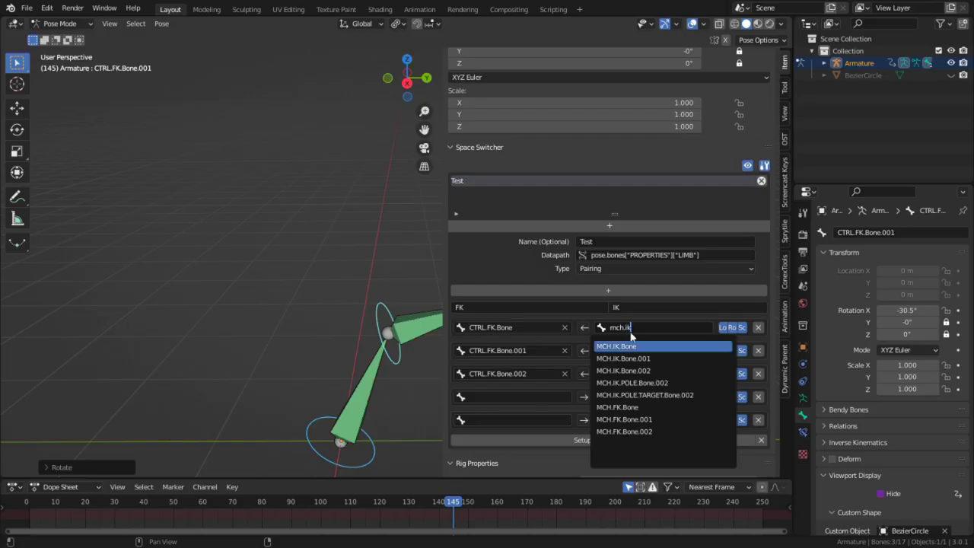
pyautogui.click(630, 338)
pyautogui.rightClick(630, 337)
pyautogui.click(649, 344)
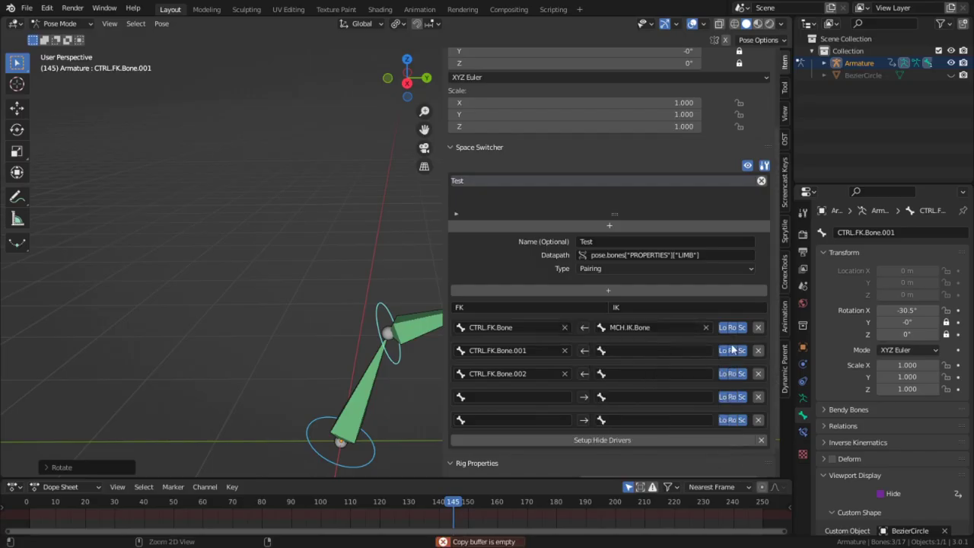
pyautogui.hotkey('ctrl', 'v')
pyautogui.hotkey('ctrl', 'v')
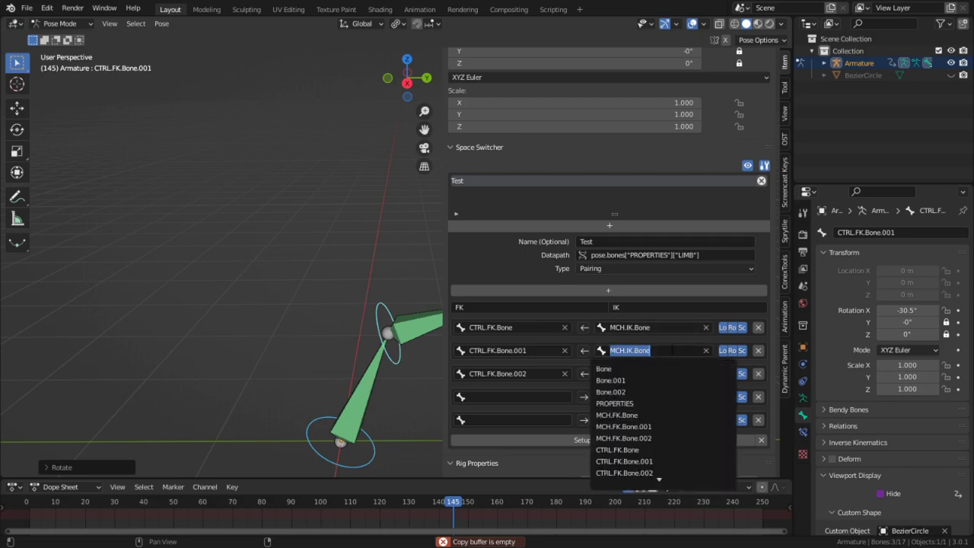
# - Change the second IK field to MCH.IK.Bone.001 and start filling the third field
pyautogui.click(654, 350)
pyautogui.press('End')
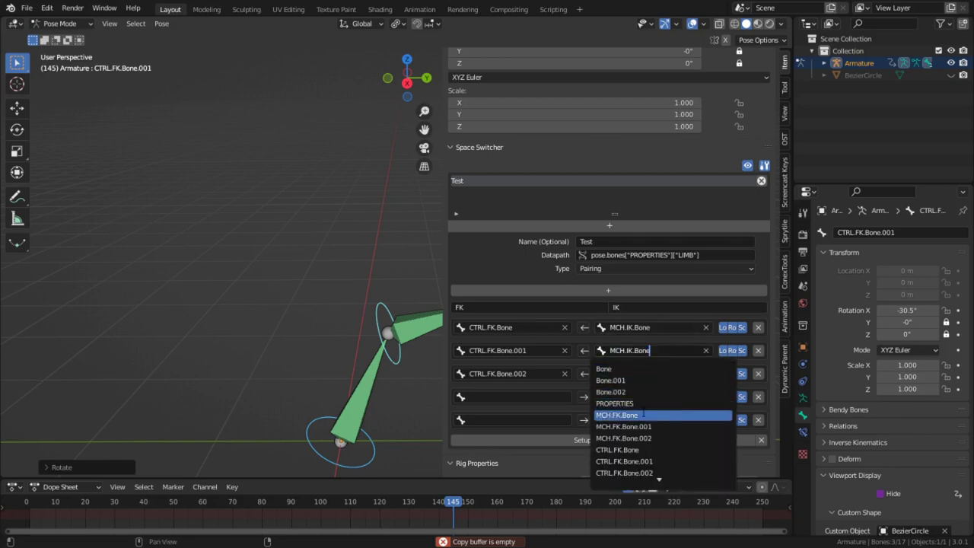
pyautogui.write('.001')
pyautogui.press('Return')
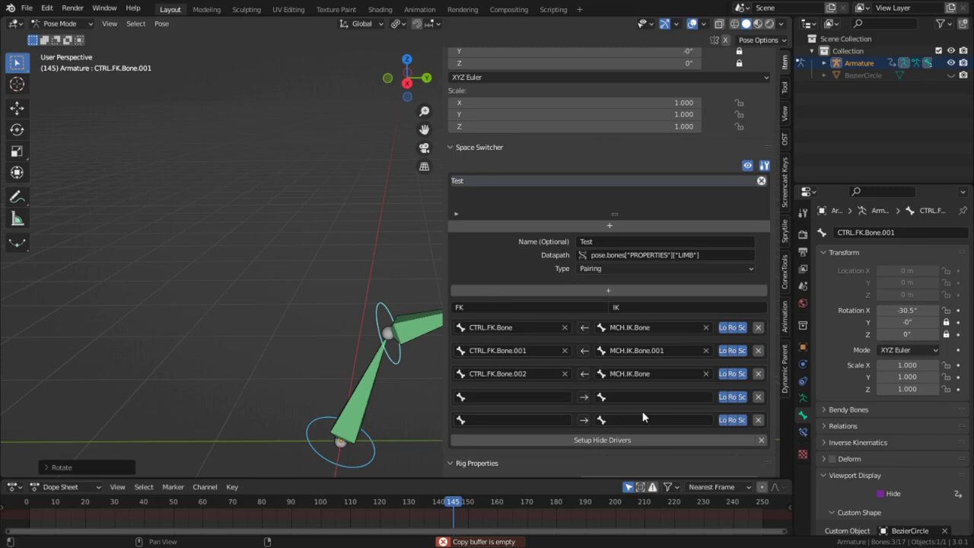
pyautogui.click(666, 374)
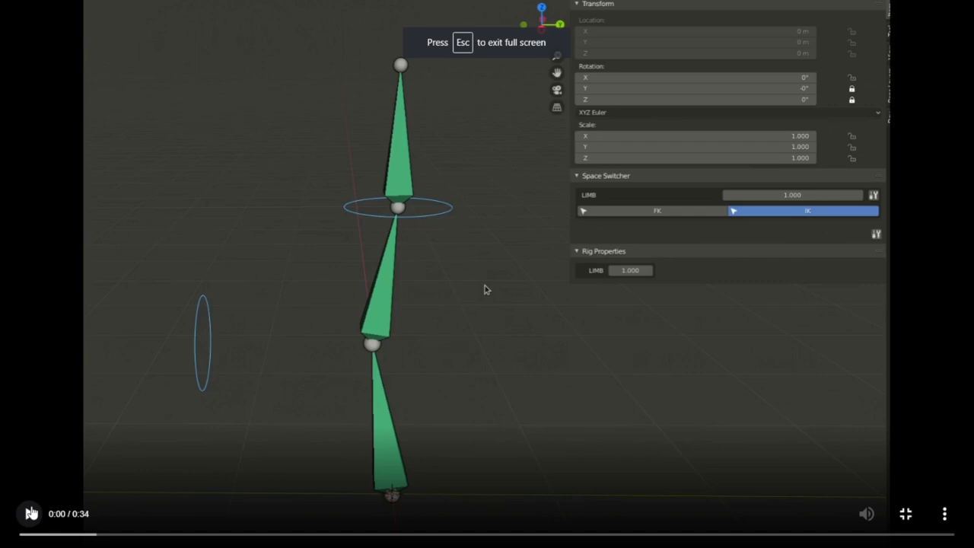
pyautogui.click(29, 514)
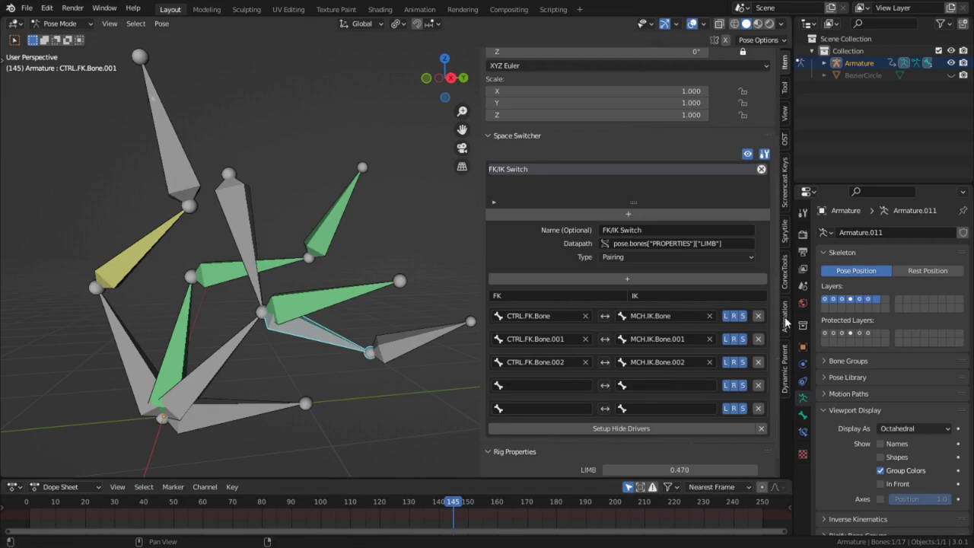
# - Set the pair direction to FK→IK and put CTRL.FK.Bone.002 in the fourth FK slot
pyautogui.click(605, 315)
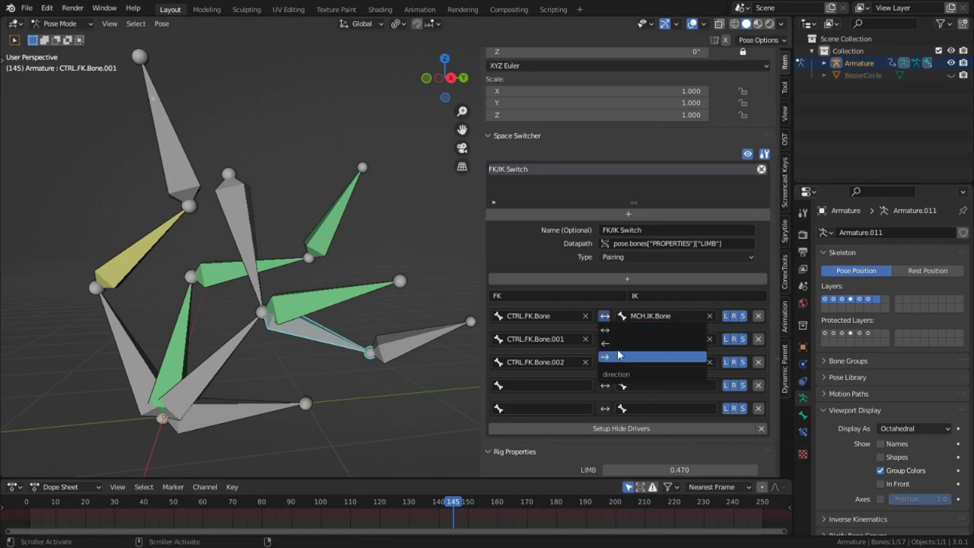
pyautogui.click(620, 357)
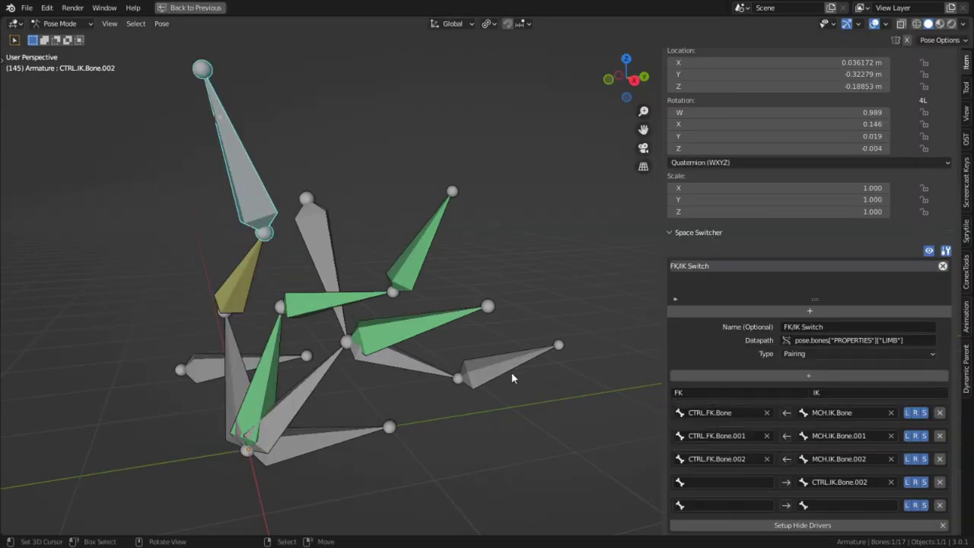
pyautogui.click(510, 372)
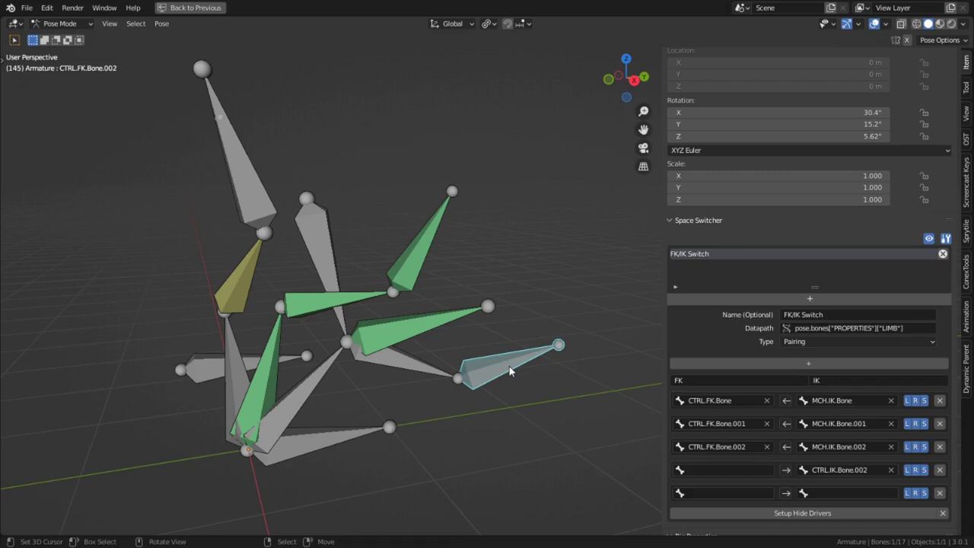
pyautogui.click(510, 371)
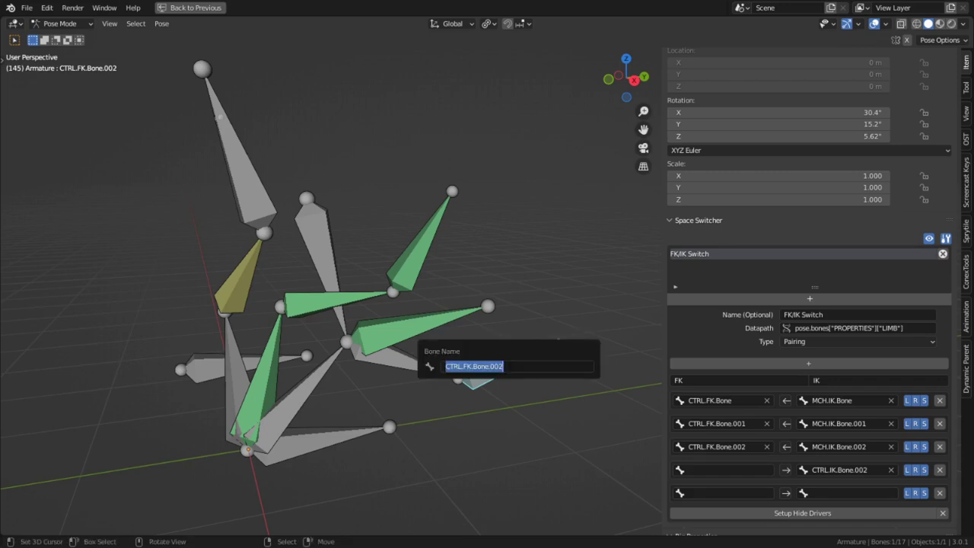
pyautogui.click(723, 471)
pyautogui.hotkey('ctrl', 'v')
pyautogui.press('Return')
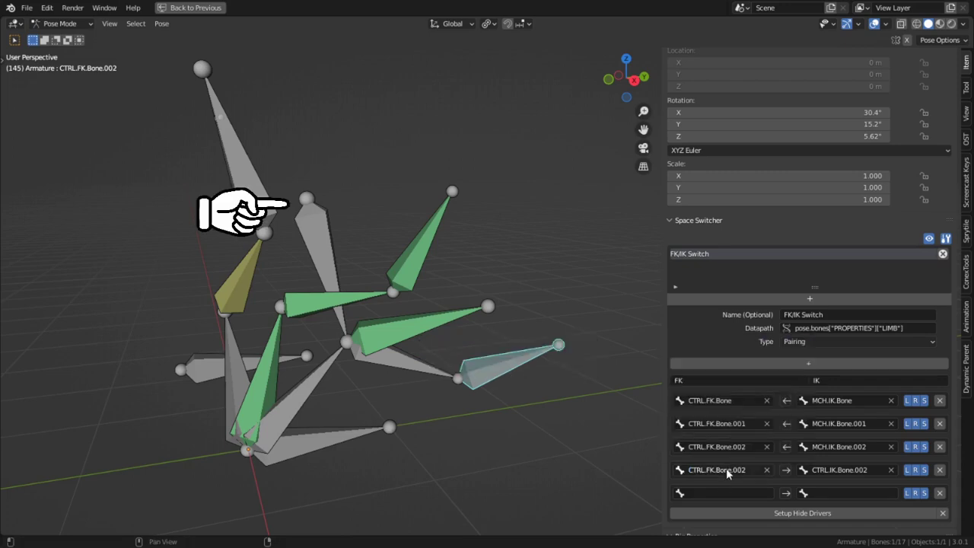
# - Deselect the bones and search the last IK slot's bone list for 'cy'
pyautogui.click(225, 118)
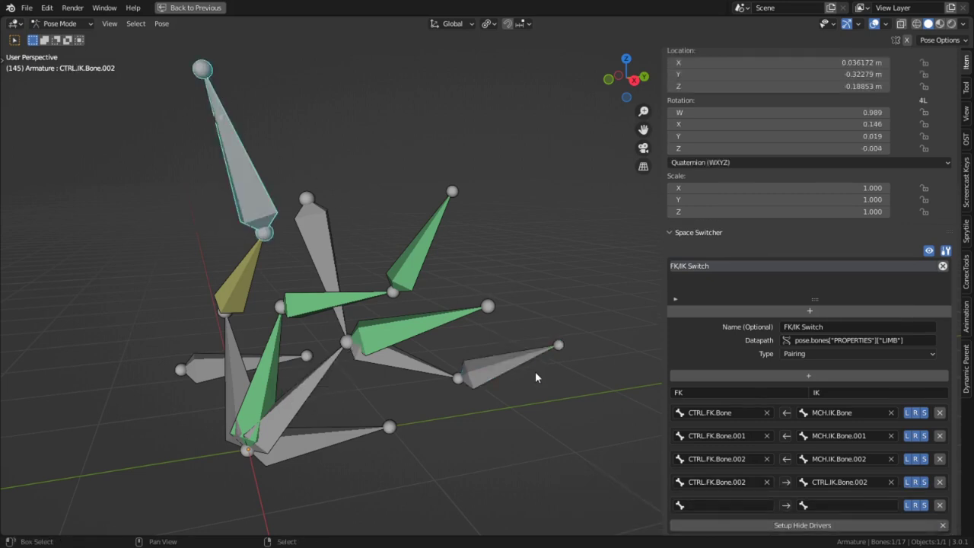
pyautogui.keyDown('shift'); pyautogui.click(535, 371); pyautogui.keyUp('shift')
pyautogui.click(527, 329)
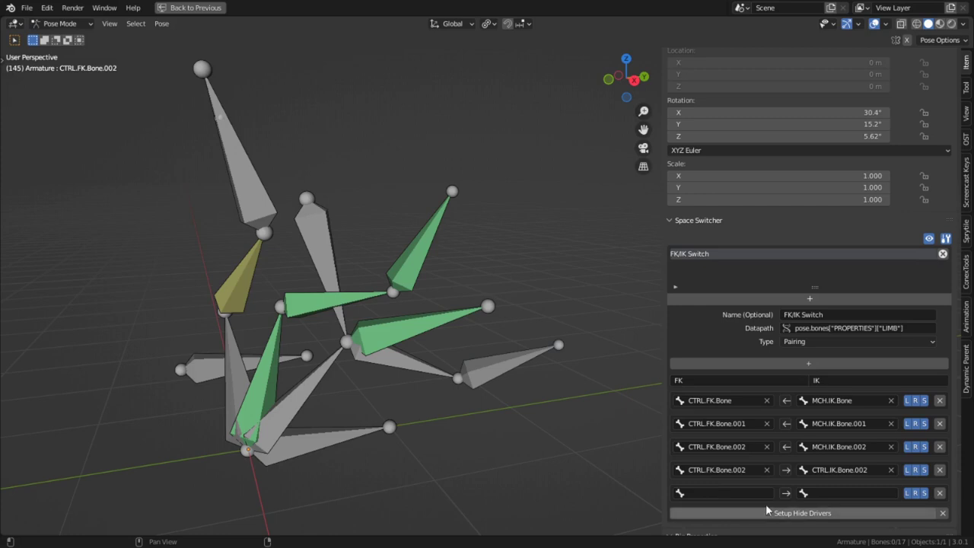
pyautogui.click(834, 494)
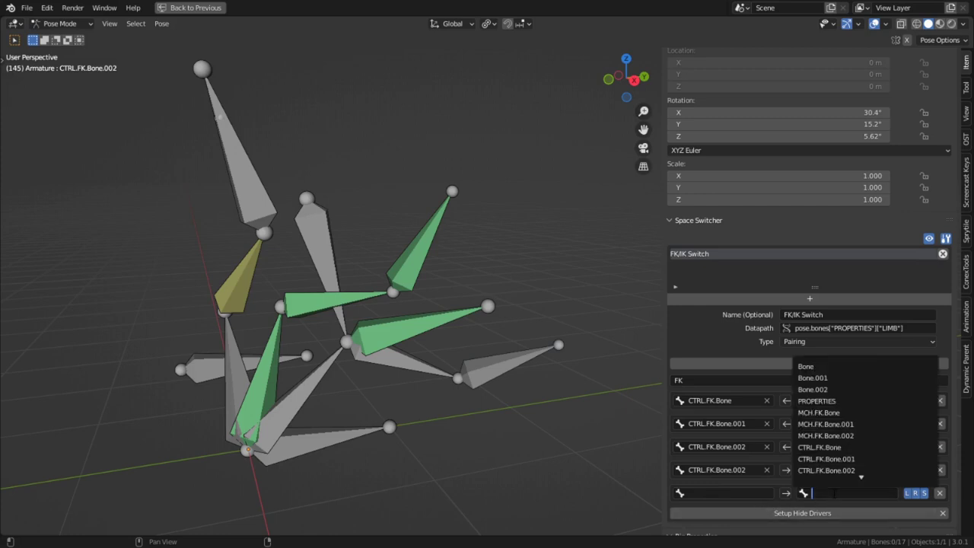
pyautogui.write('c')
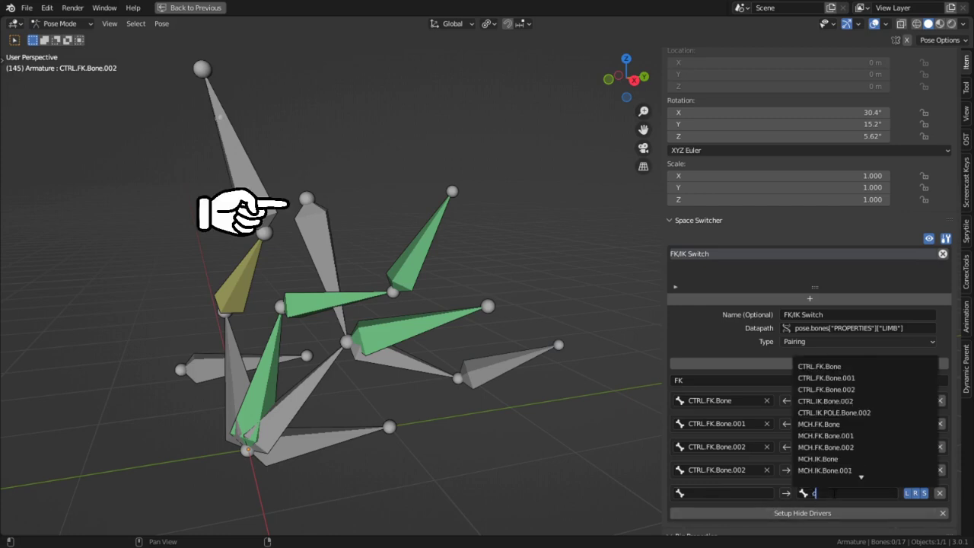
pyautogui.write('y')
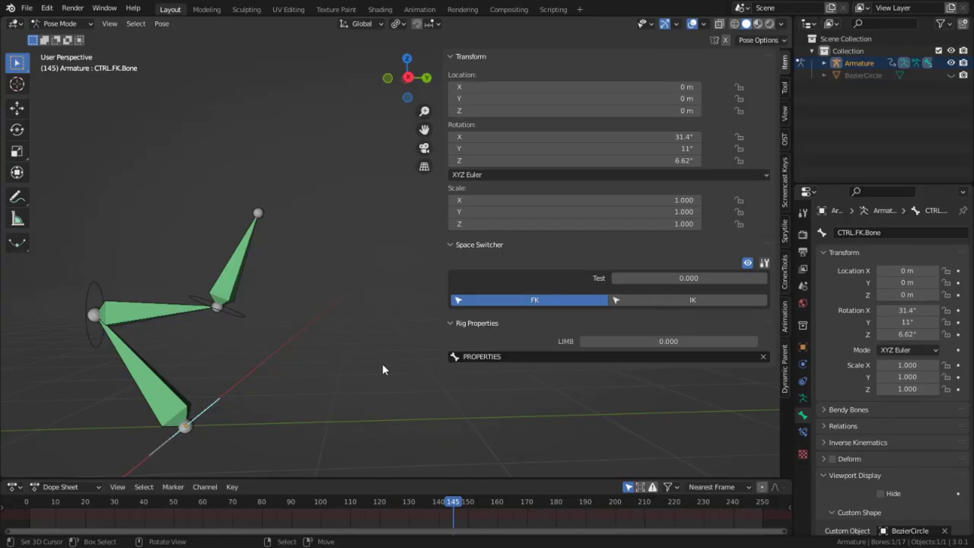
# - Raise LIMB toward IK, show the last armature layer and select the green IK lower arm
pyautogui.moveTo(631, 341); pyautogui.dragTo(751, 341)
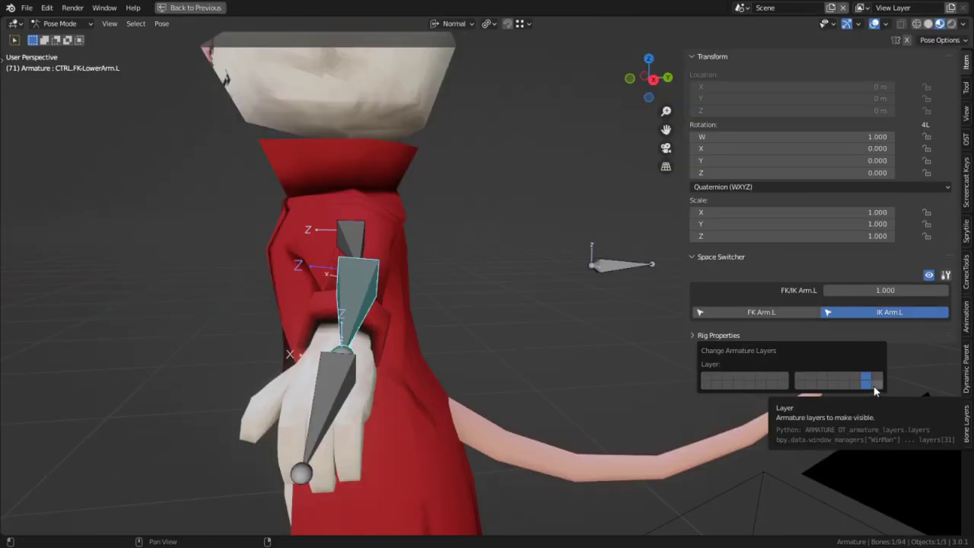
pyautogui.click(877, 381)
pyautogui.keyDown('shift'); pyautogui.click(880, 386); pyautogui.keyUp('shift')
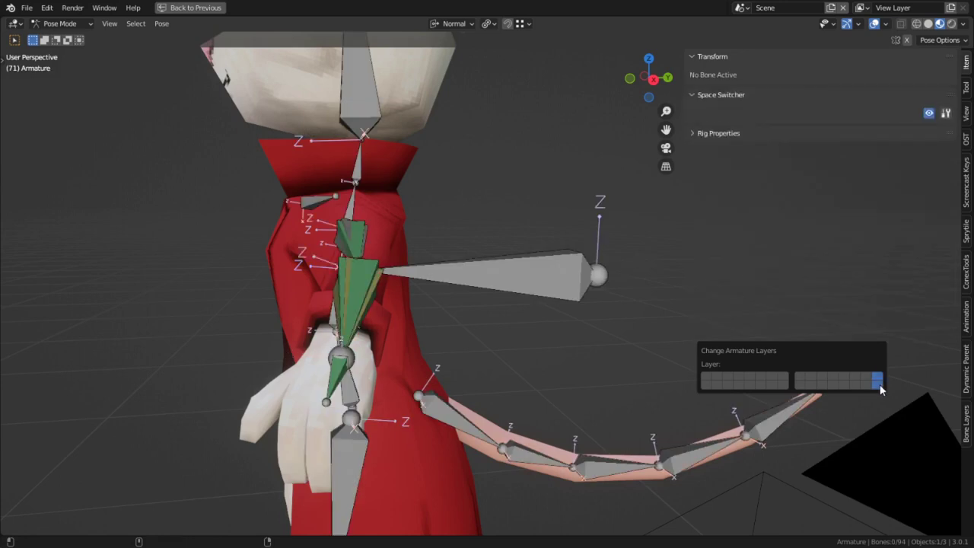
pyautogui.scroll(2, 533, 350)
pyautogui.scroll(2, 403, 344)
pyautogui.scroll(2, 299, 328)
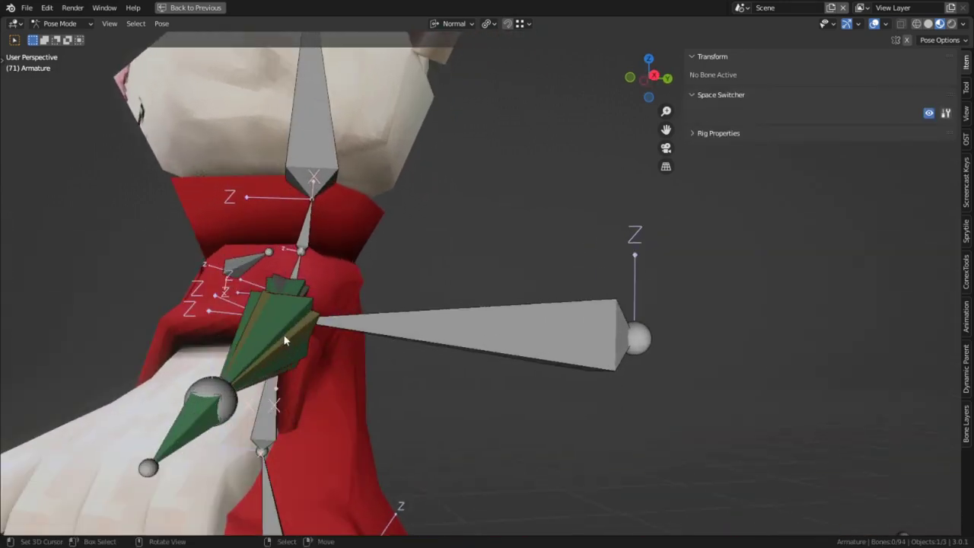
pyautogui.click(298, 329)
pyautogui.hotkey('ctrl', 'space')
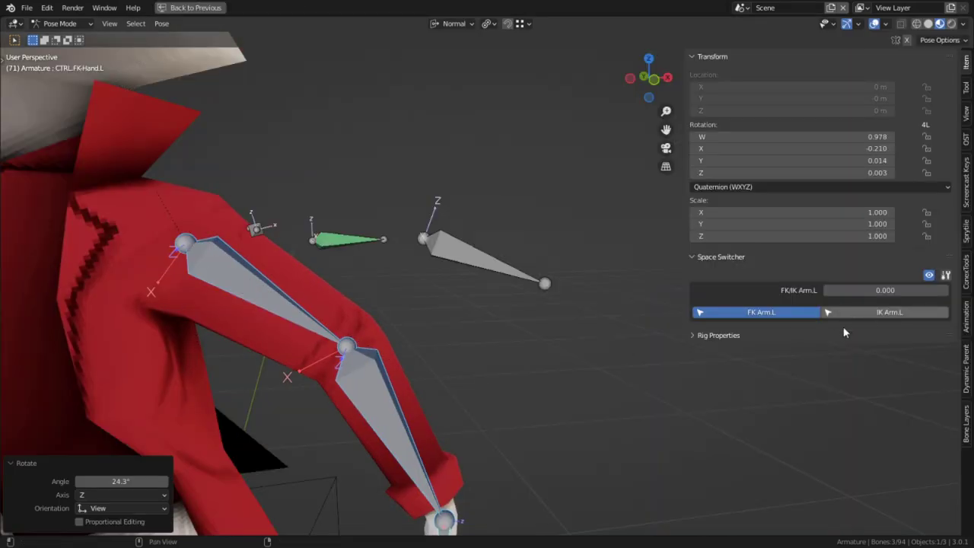
# - Switch the left arm to IK, toggle armature layers and select the arm pole target bone
pyautogui.click(892, 313)
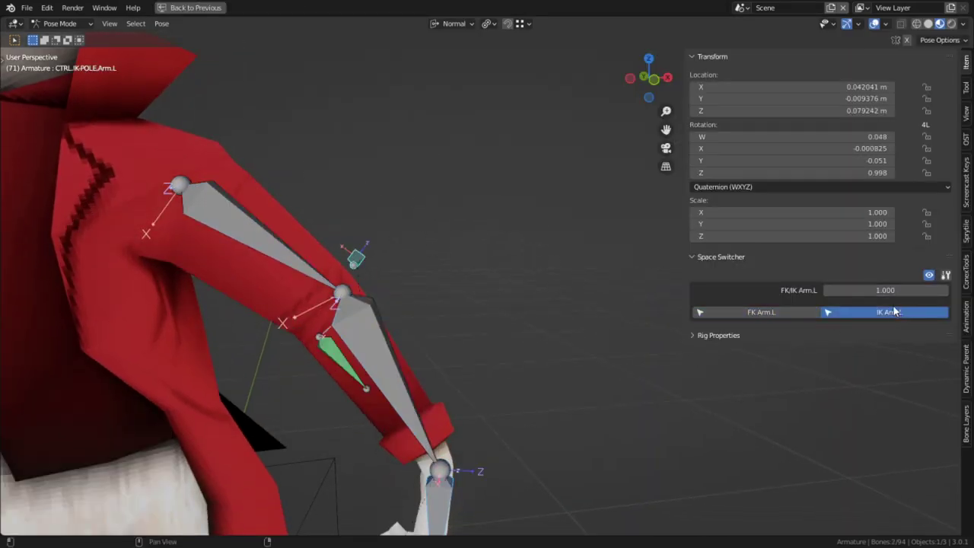
pyautogui.moveTo(654, 301)
pyautogui.mouseDown(button='middle')
pyautogui.moveTo(343, 276)
pyautogui.moveTo(582, 289)
pyautogui.moveTo(528, 291)
pyautogui.mouseUp(button='middle')
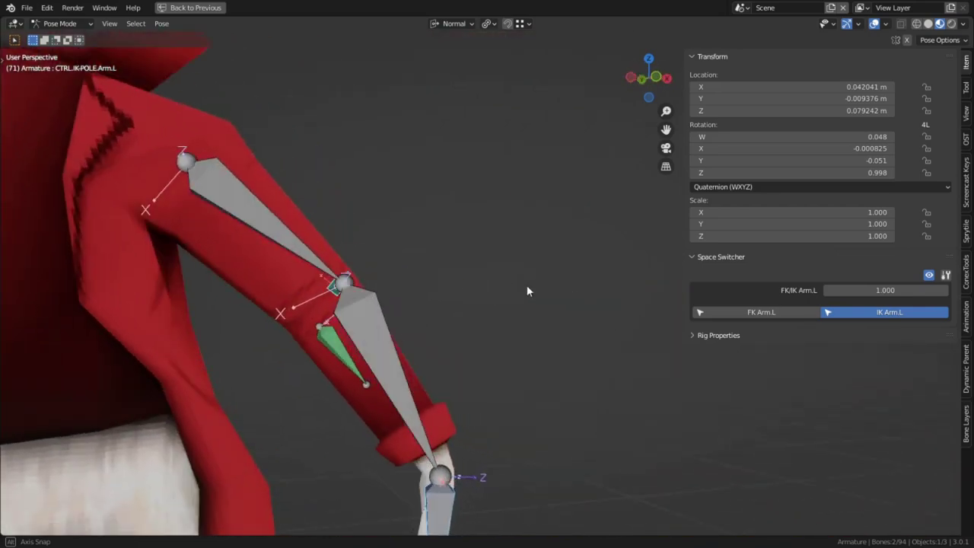
pyautogui.scroll(2, 504, 287)
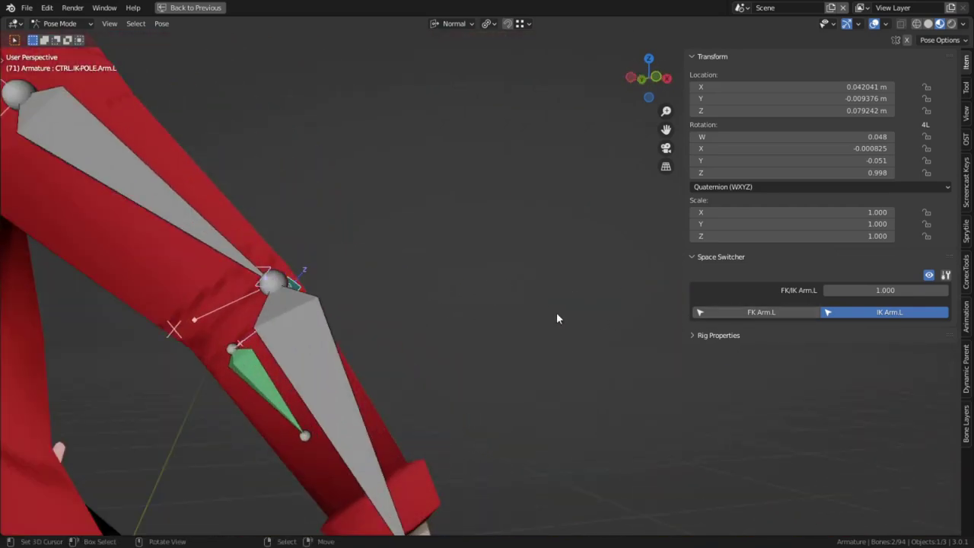
pyautogui.hotkey('shift', 'm')
pyautogui.click(733, 352)
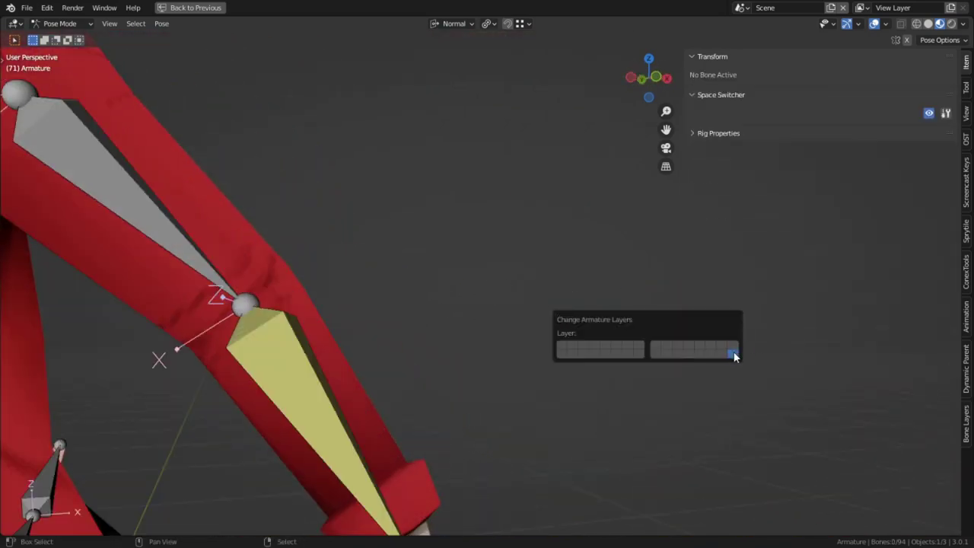
pyautogui.moveTo(402, 369)
pyautogui.mouseDown(button='middle')
pyautogui.moveTo(370, 342)
pyautogui.moveTo(580, 369)
pyautogui.moveTo(486, 356)
pyautogui.moveTo(533, 350)
pyautogui.moveTo(539, 327)
pyautogui.mouseUp(button='middle')
pyautogui.hotkey('shift', 'm')
pyautogui.click(793, 387)
pyautogui.click(536, 348)
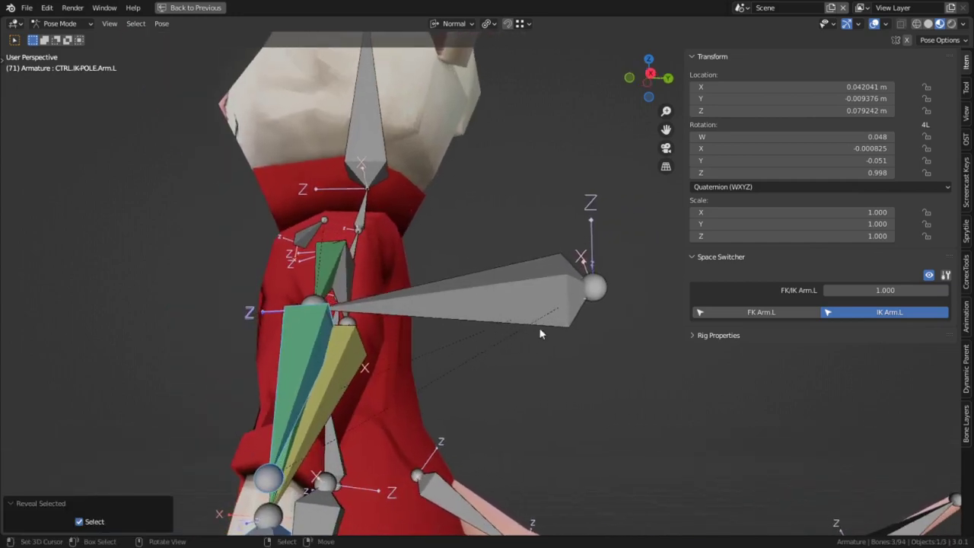
pyautogui.click(558, 307)
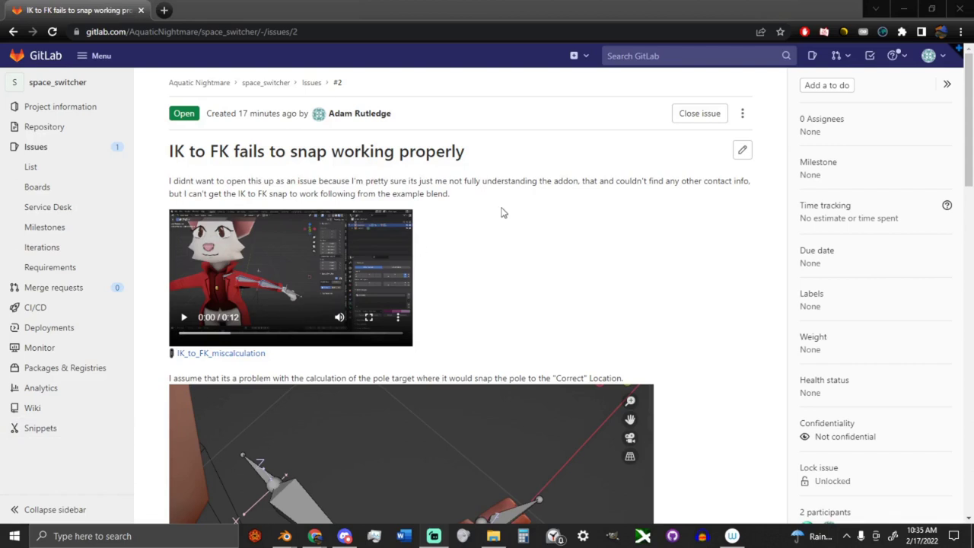
# - Scroll down the issue thread and attach the rig's .blend file to the reply
pyautogui.scroll(-1, 554, 169)
pyautogui.scroll(-1, 554, 170)
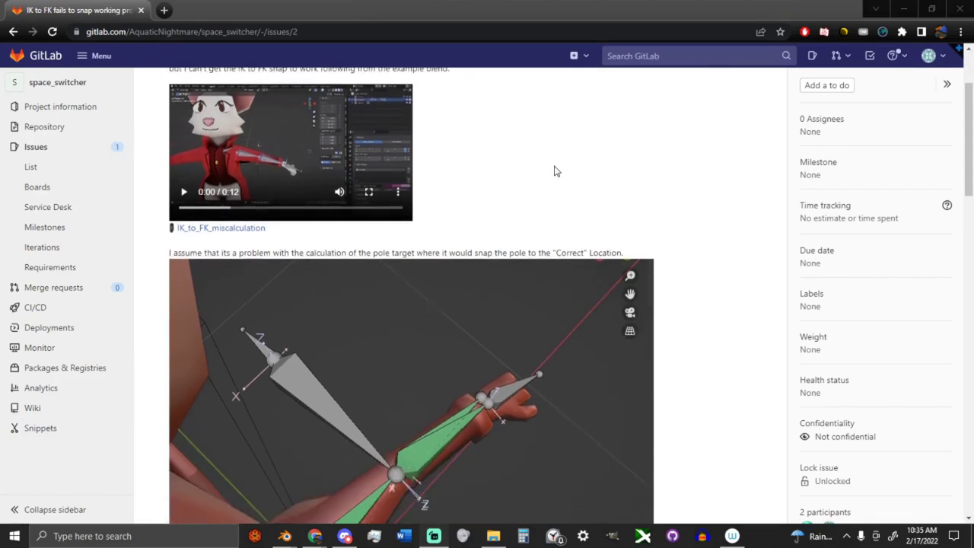
pyautogui.scroll(-2, 554, 171)
pyautogui.scroll(-1, 554, 175)
pyautogui.scroll(-2, 554, 177)
pyautogui.scroll(-3, 554, 176)
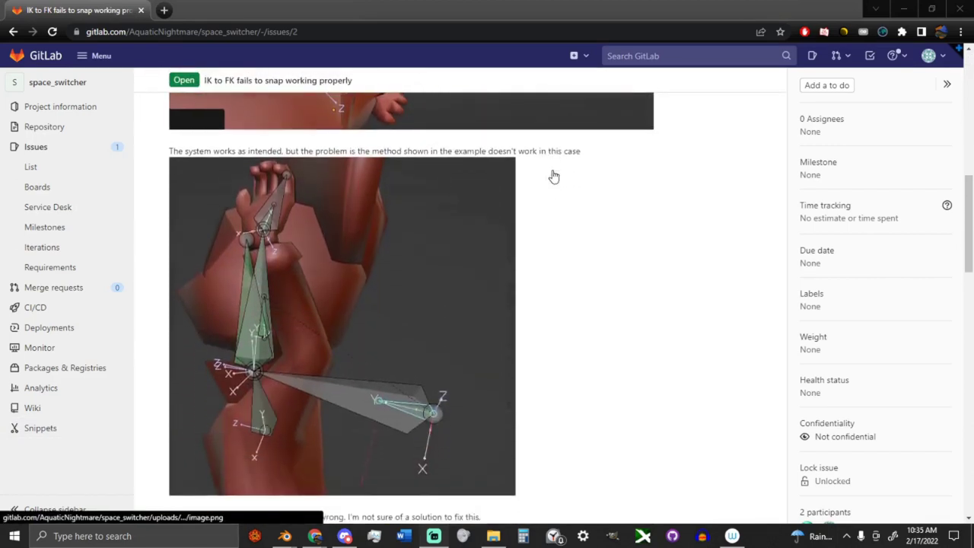
pyautogui.scroll(-2, 554, 177)
pyautogui.scroll(-1, 554, 176)
pyautogui.scroll(-1, 554, 177)
pyautogui.scroll(-2, 554, 176)
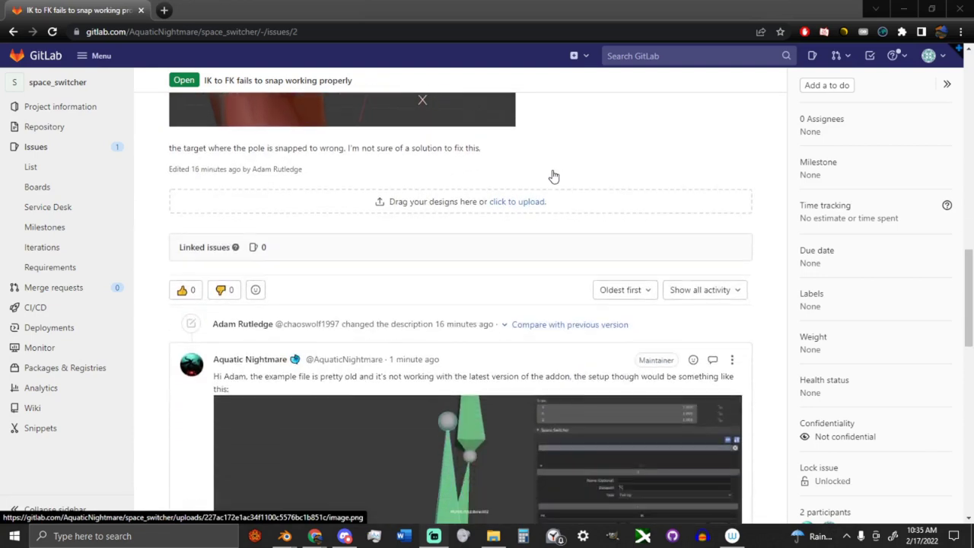
pyautogui.scroll(-2, 555, 176)
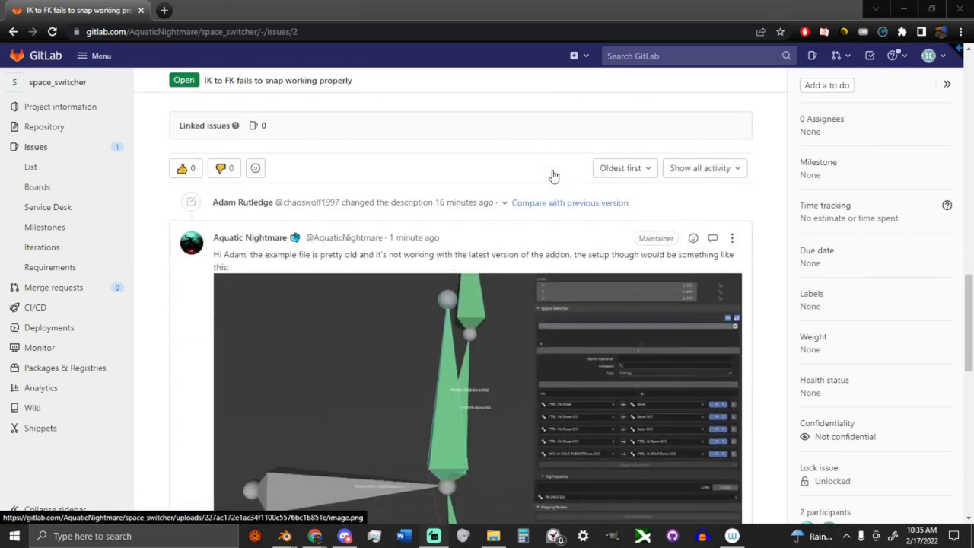
pyautogui.scroll(-1, 545, 177)
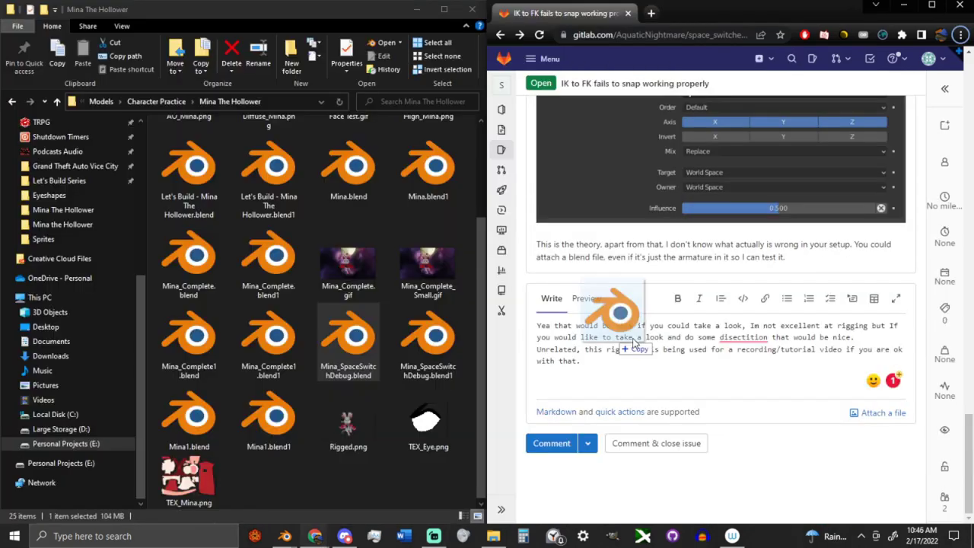
pyautogui.moveTo(624, 373); pyautogui.dragTo(631, 363)
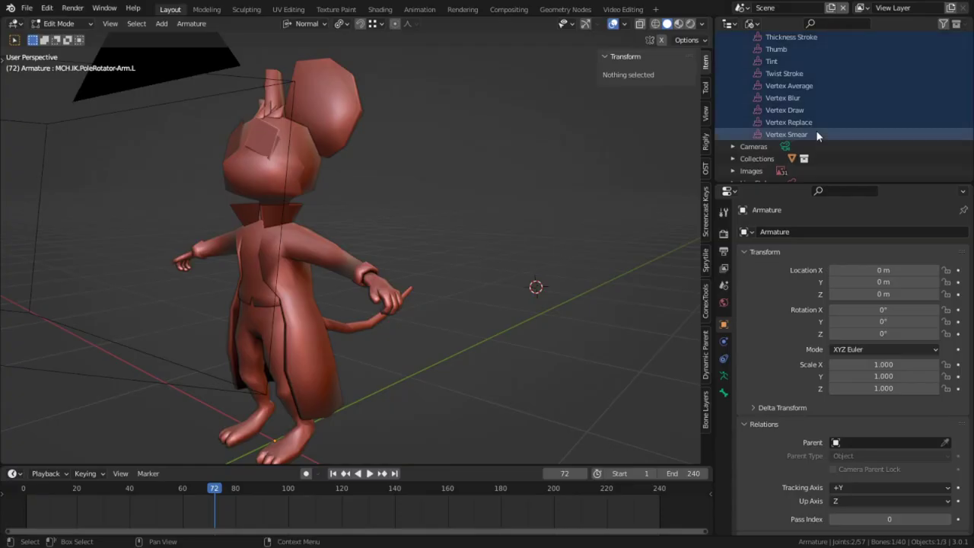
# - Unlink the unused data-block in the outliner, then read the maintainer's rotation-lock reply
pyautogui.rightClick(819, 120)
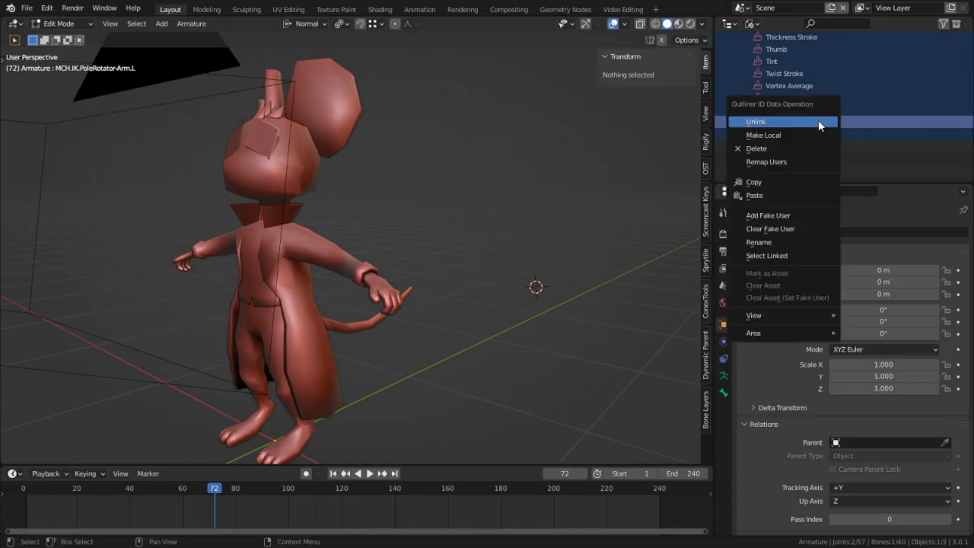
pyautogui.click(796, 149)
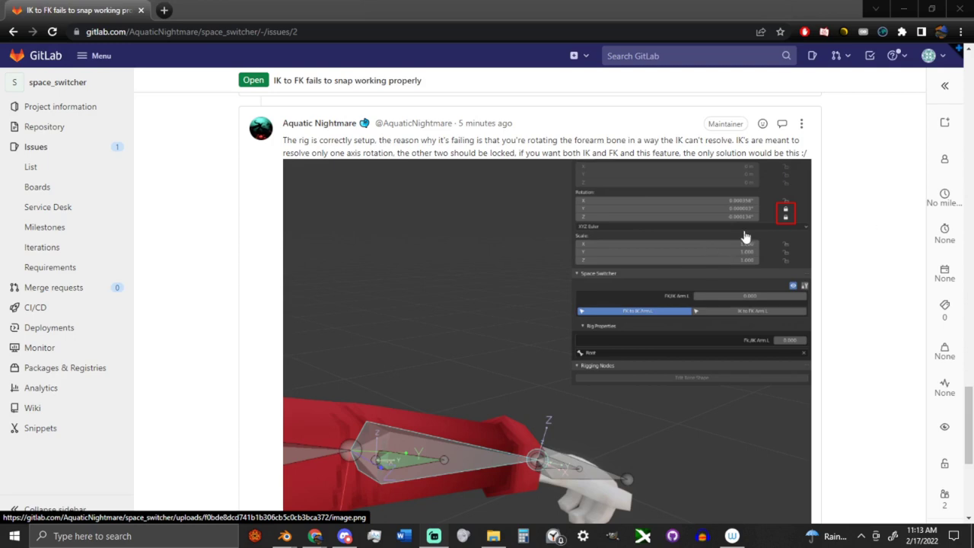
pyautogui.scroll(-1, 694, 265)
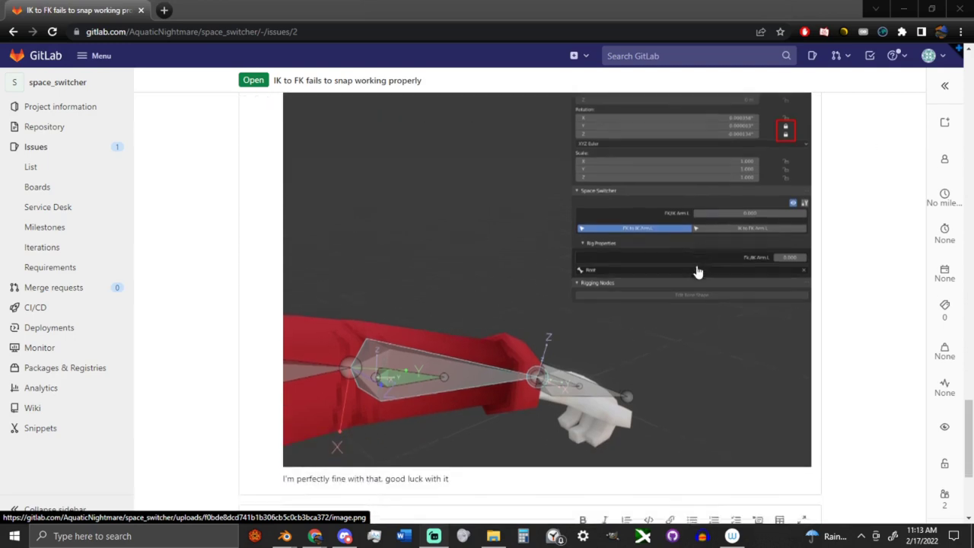
pyautogui.scroll(-1, 698, 273)
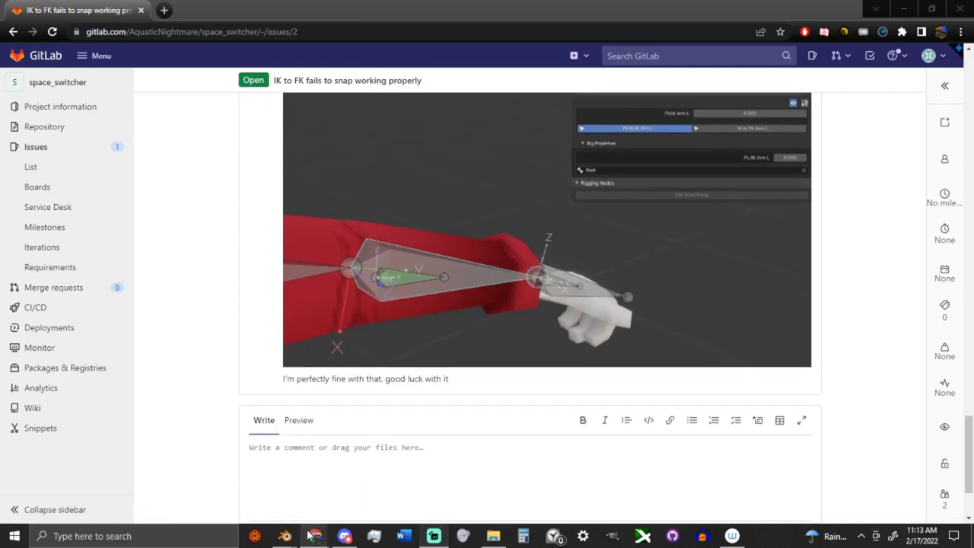
# - Bend the left FK forearm 115° around its X axis
pyautogui.moveTo(285, 536)
pyautogui.click(221, 480)
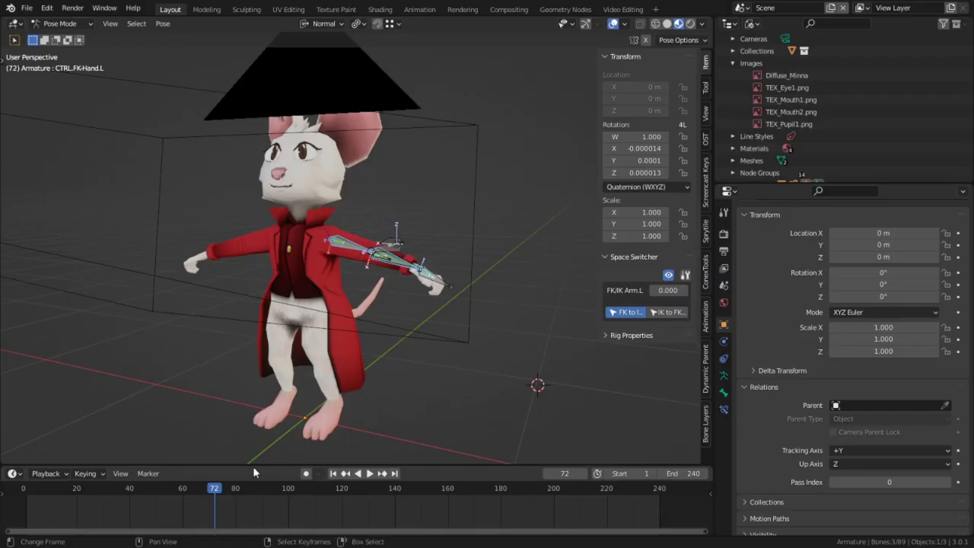
pyautogui.scroll(5, 529, 269)
pyautogui.scroll(2, 478, 288)
pyautogui.moveTo(468, 268)
pyautogui.mouseDown(button='middle')
pyautogui.moveTo(431, 266)
pyautogui.moveTo(370, 292)
pyautogui.mouseUp(button='middle')
pyautogui.press('r')
pyautogui.press('x')
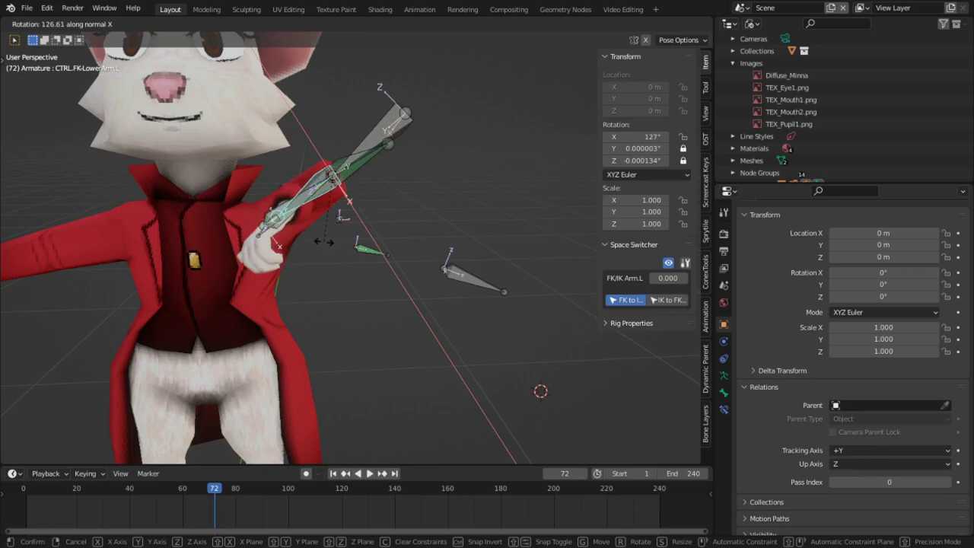
pyautogui.click(333, 243)
# - Snap the IK arm onto the bent FK pose with IK to FK Arm.L
pyautogui.moveTo(333, 244)
pyautogui.mouseDown(button='middle')
pyautogui.moveTo(609, 312)
pyautogui.moveTo(344, 284)
pyautogui.moveTo(292, 252)
pyautogui.mouseUp(button='middle')
pyautogui.click(667, 301)
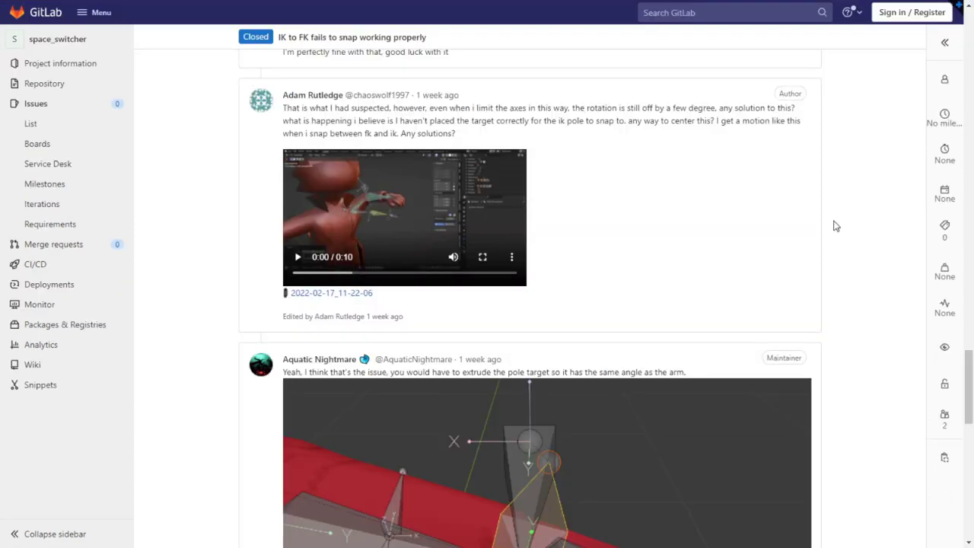
pyautogui.scroll(-2, 867, 206)
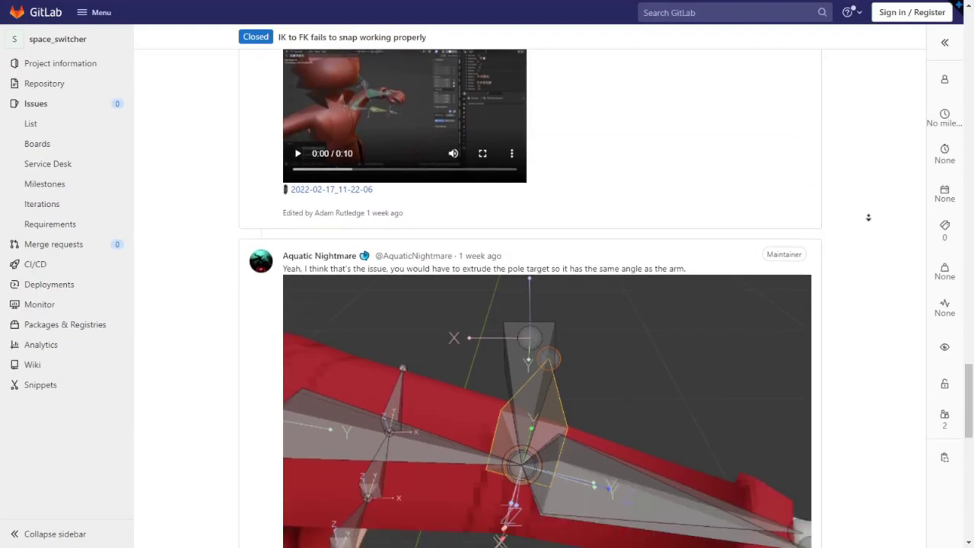
pyautogui.scroll(-1, 868, 218)
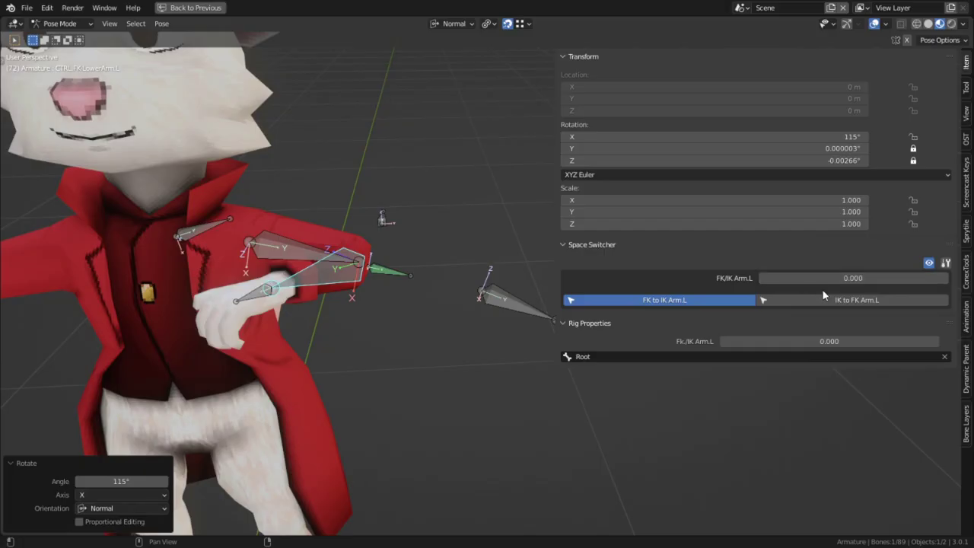
# - Alternate the IK-to-FK and FK-to-IK Arm.L snaps several times on the left arm
pyautogui.click(835, 298)
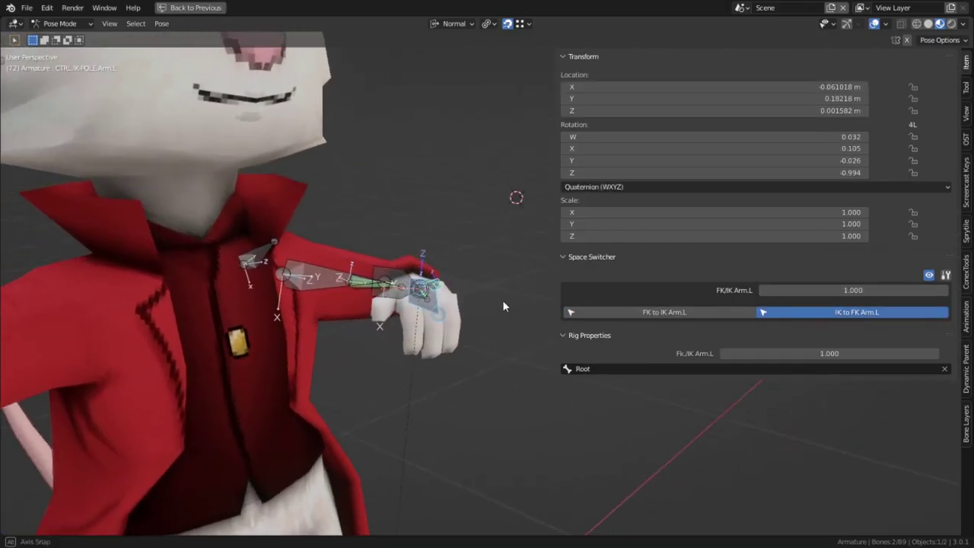
pyautogui.click(691, 312)
pyautogui.click(784, 314)
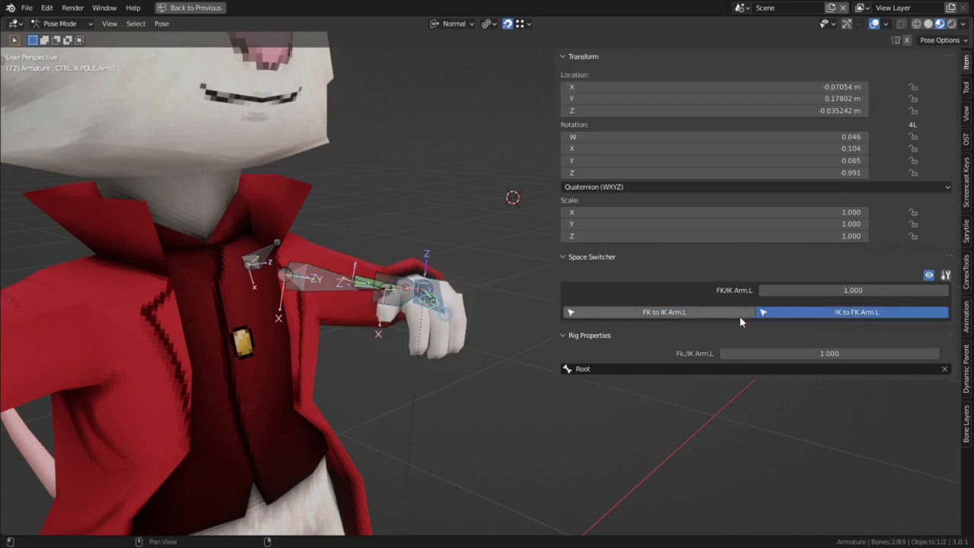
pyautogui.click(742, 312)
pyautogui.click(774, 314)
# - Clear rotation and location on all arm bones to straighten them to rest
pyautogui.press('a')
pyautogui.hotkey('alt', 'r')
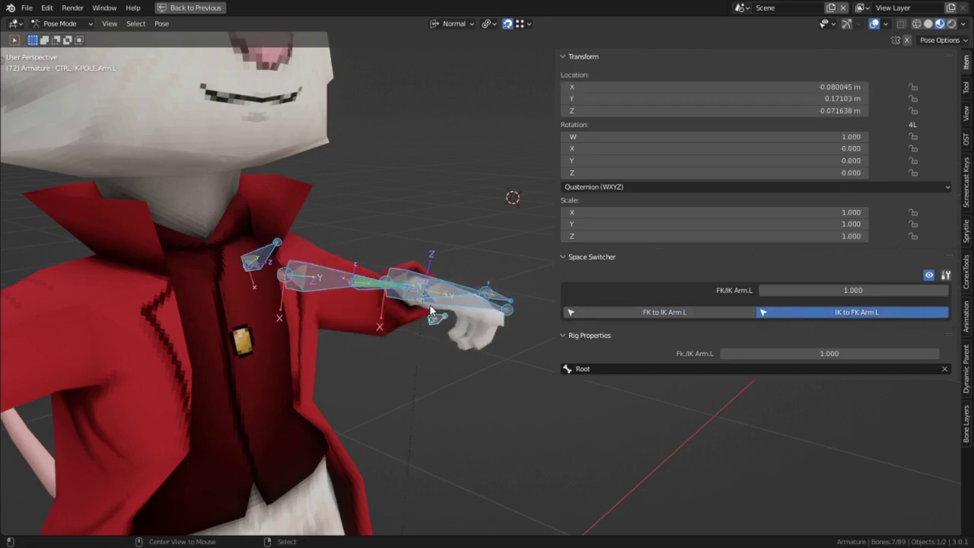
pyautogui.hotkey('alt', 'g')
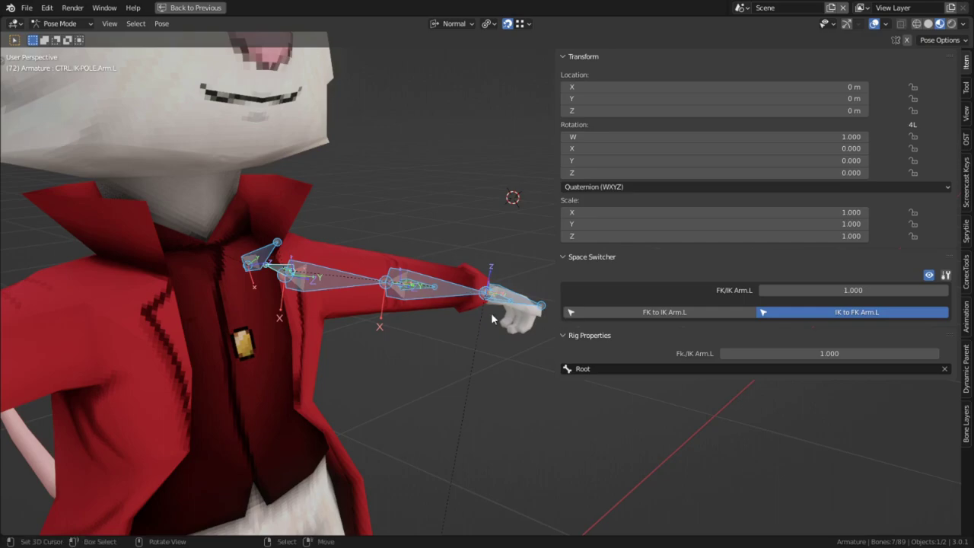
pyautogui.moveTo(491, 313)
pyautogui.mouseDown(button='middle')
pyautogui.moveTo(410, 317)
pyautogui.moveTo(453, 321)
pyautogui.mouseUp(button='middle')
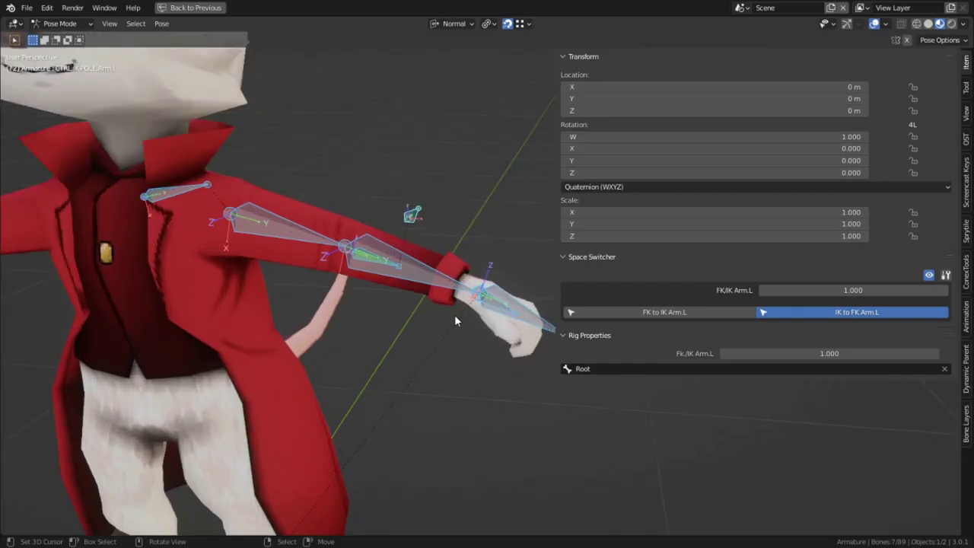
# - Rotate the left FK forearm, then snap the FK arm to the IK pose
pyautogui.scroll(2, 455, 314)
pyautogui.scroll(2, 481, 299)
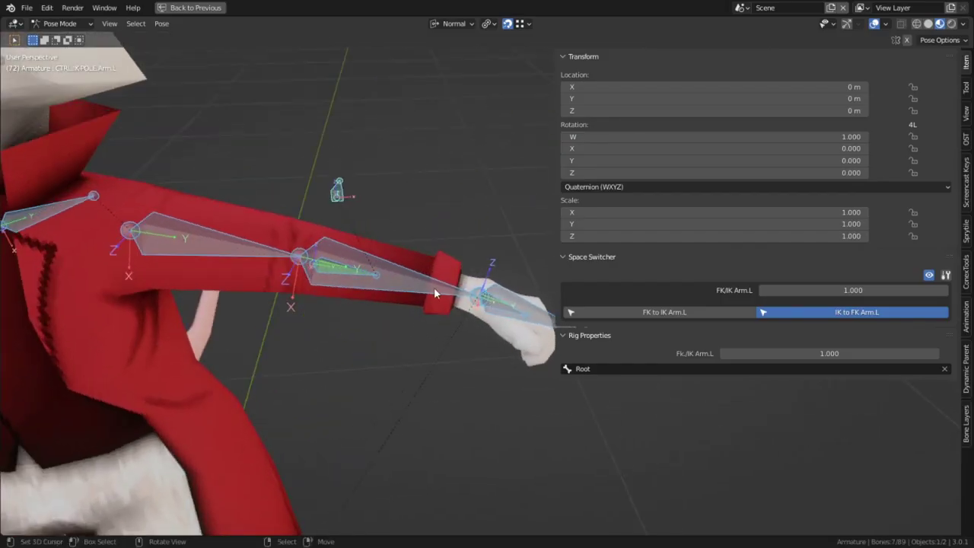
pyautogui.click(437, 290)
pyautogui.scroll(-5, 447, 287)
pyautogui.press('r')
pyautogui.click(432, 325)
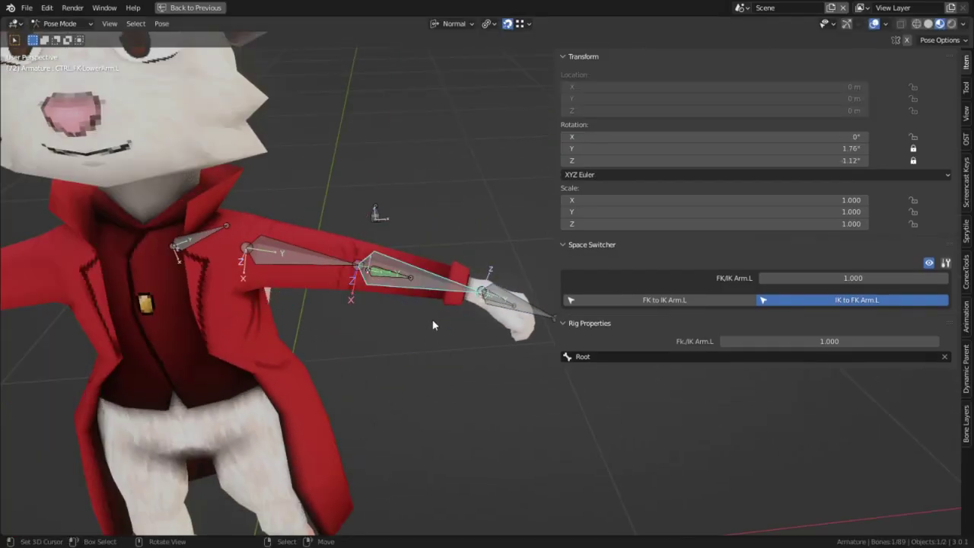
pyautogui.click(659, 301)
# - Bend the FK forearm around X and snap the IK arm to match it
pyautogui.press('r')
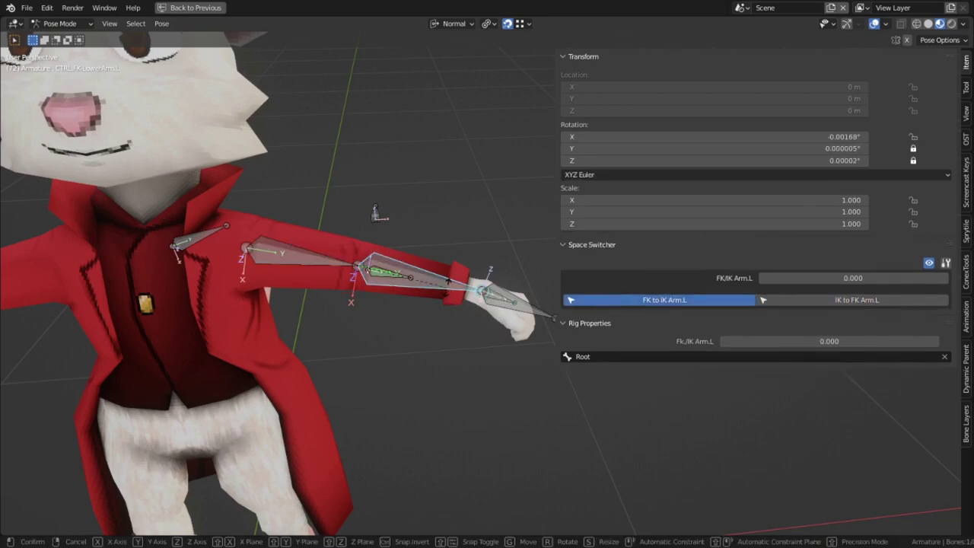
pyautogui.press('x')
pyautogui.click(300, 316)
pyautogui.moveTo(300, 316); pyautogui.dragTo(331, 270, button='middle')
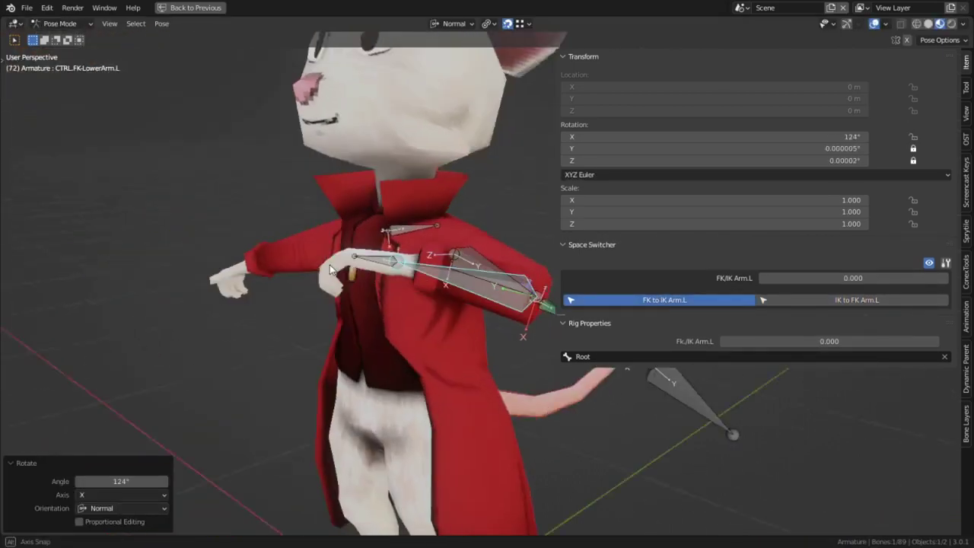
pyautogui.scroll(3, 331, 270)
pyautogui.scroll(3, 419, 289)
pyautogui.scroll(2, 472, 304)
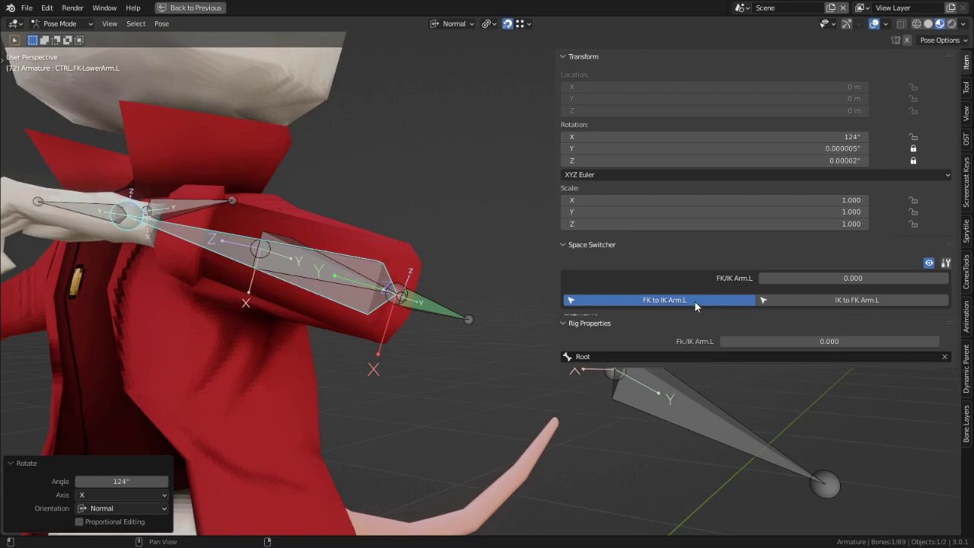
pyautogui.click(802, 304)
# - Make CTRL.FK-LowerArm.L active and orbit to inspect the forearm bent to 124°
pyautogui.moveTo(389, 312); pyautogui.dragTo(496, 323, button='middle')
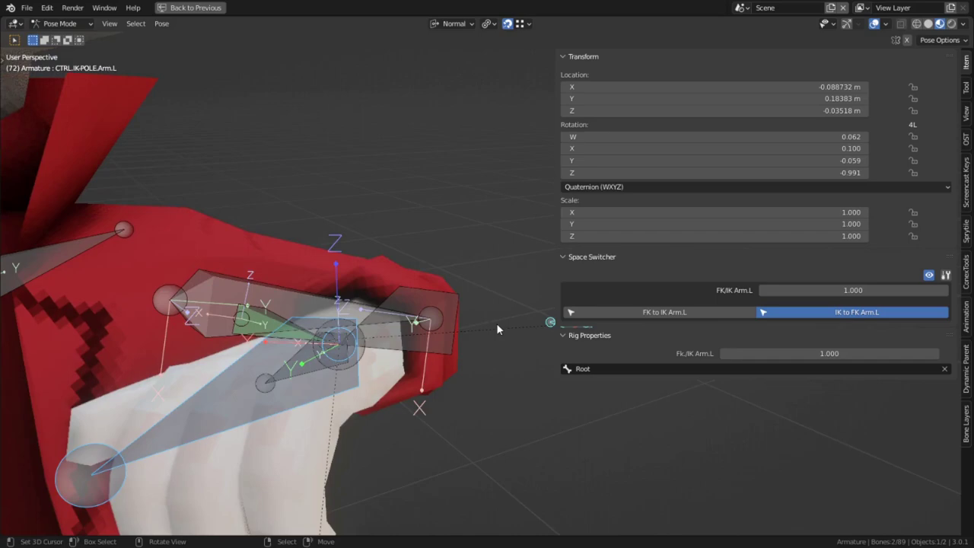
pyautogui.click(438, 324)
pyautogui.moveTo(499, 287)
pyautogui.mouseDown(button='middle')
pyautogui.moveTo(300, 283)
pyautogui.moveTo(432, 277)
pyautogui.moveTo(428, 346)
pyautogui.moveTo(411, 302)
pyautogui.moveTo(449, 286)
pyautogui.moveTo(472, 322)
pyautogui.moveTo(470, 281)
pyautogui.mouseUp(button='middle')
# - Clear the left arm's rotation and show the last bone layer plus the arm-bone layer
pyautogui.press('a')
pyautogui.hotkey('alt', 'r')
pyautogui.hotkey('shift', 'm')
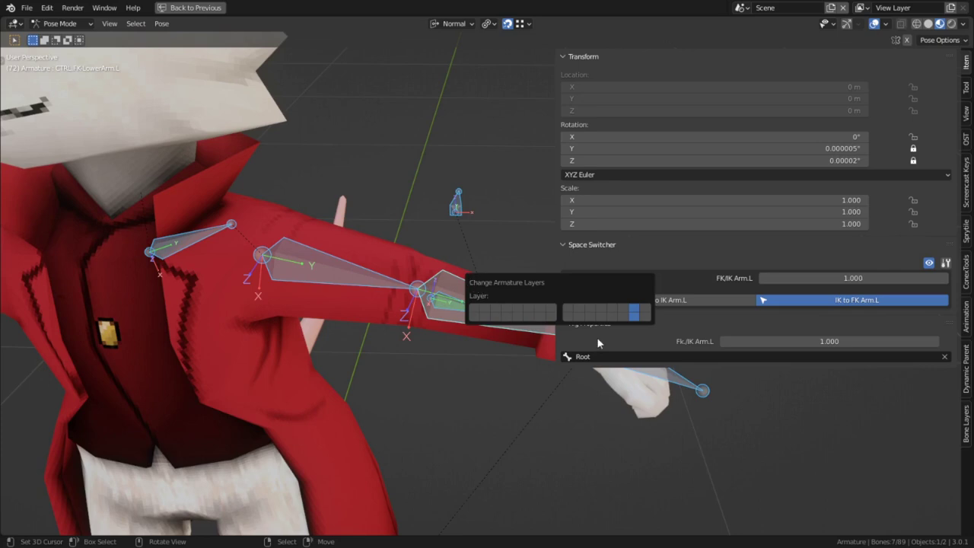
pyautogui.click(646, 314)
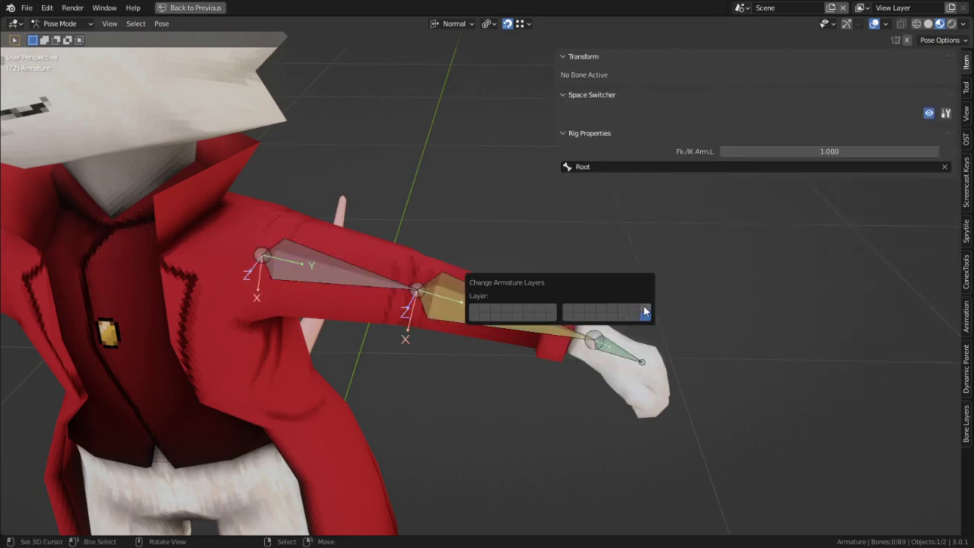
pyautogui.keyDown('shift'); pyautogui.click(647, 310); pyautogui.keyUp('shift')
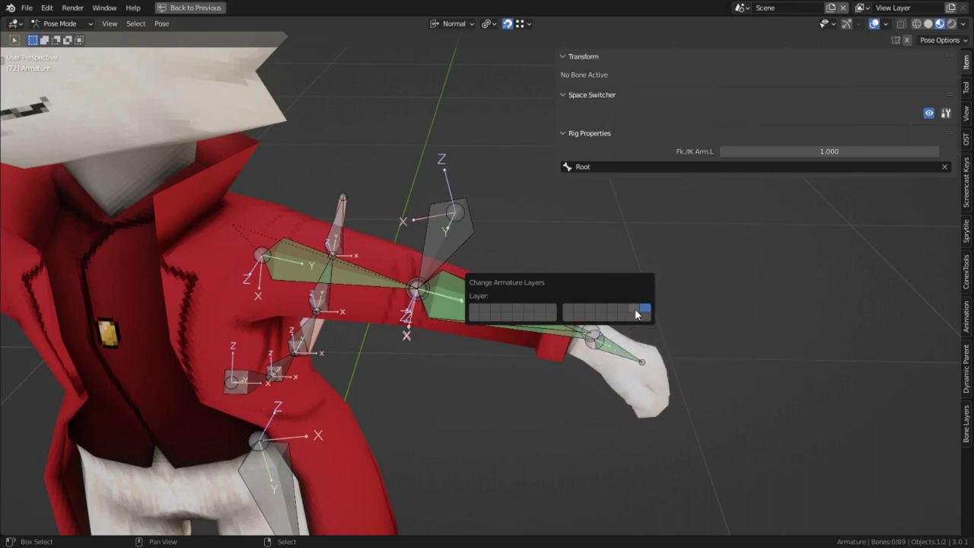
# - Select the arm's IK bones and pole target, toggling layers until the extra IK bone shows
pyautogui.click(427, 196)
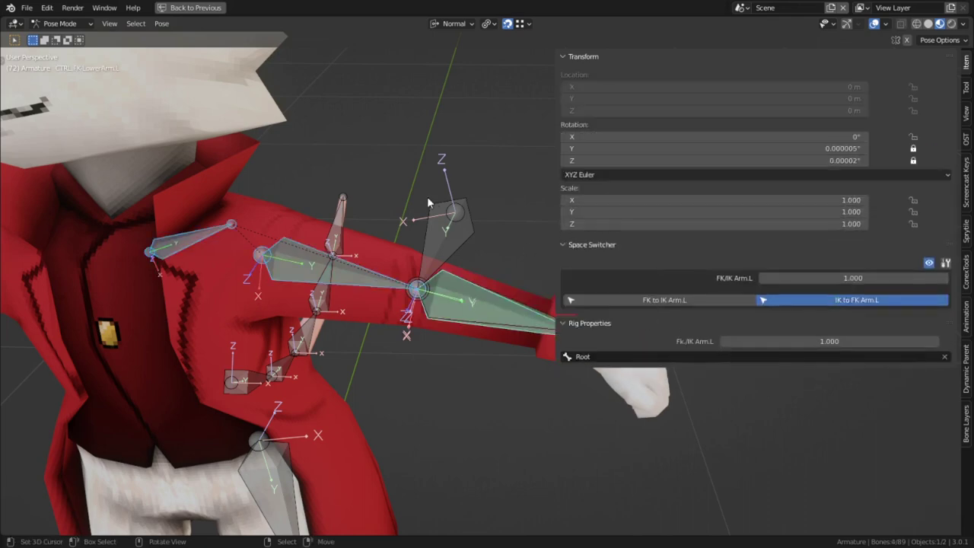
pyautogui.click(471, 233)
pyautogui.press('m')
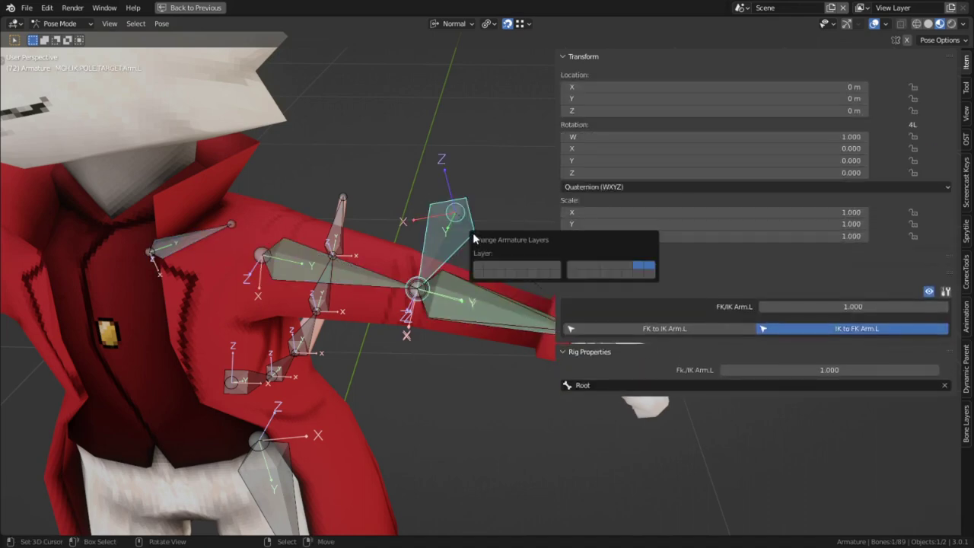
pyautogui.click(640, 273)
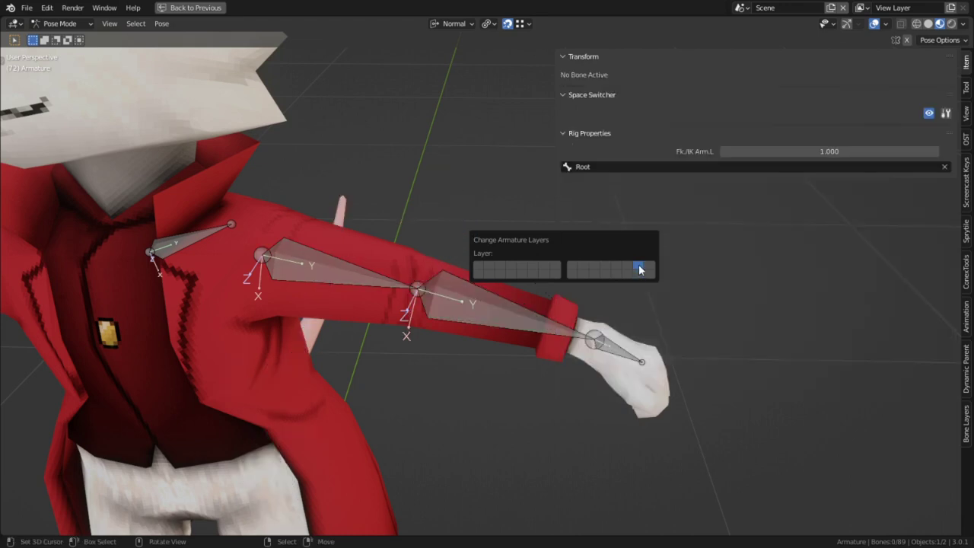
pyautogui.keyDown('shift'); pyautogui.click(639, 274); pyautogui.keyUp('shift')
pyautogui.click(645, 274)
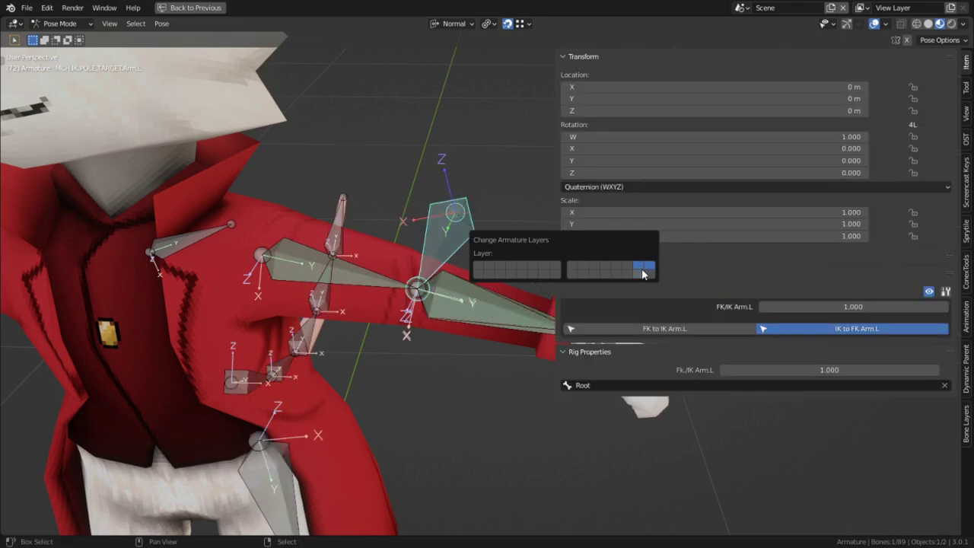
pyautogui.keyDown('shift'); pyautogui.click(641, 270); pyautogui.keyUp('shift')
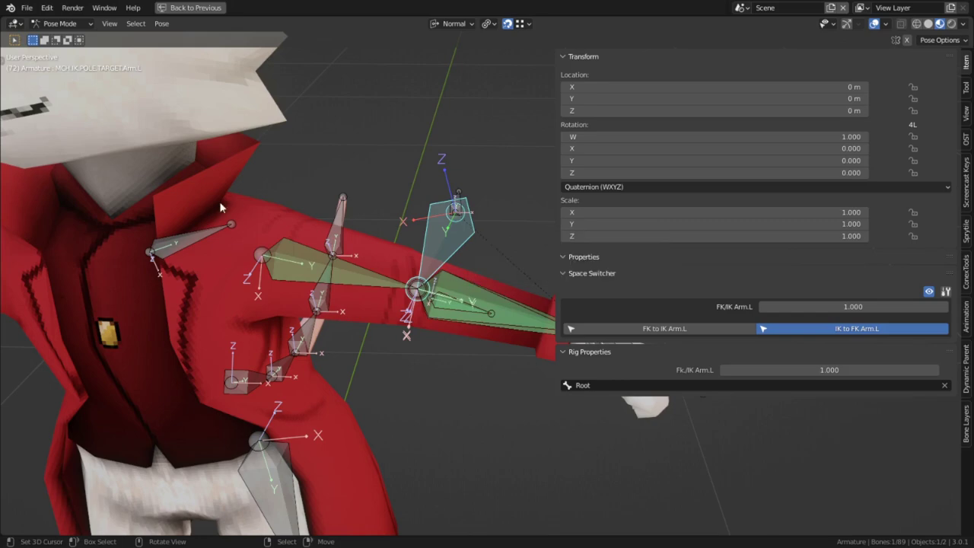
pyautogui.press('Tab')
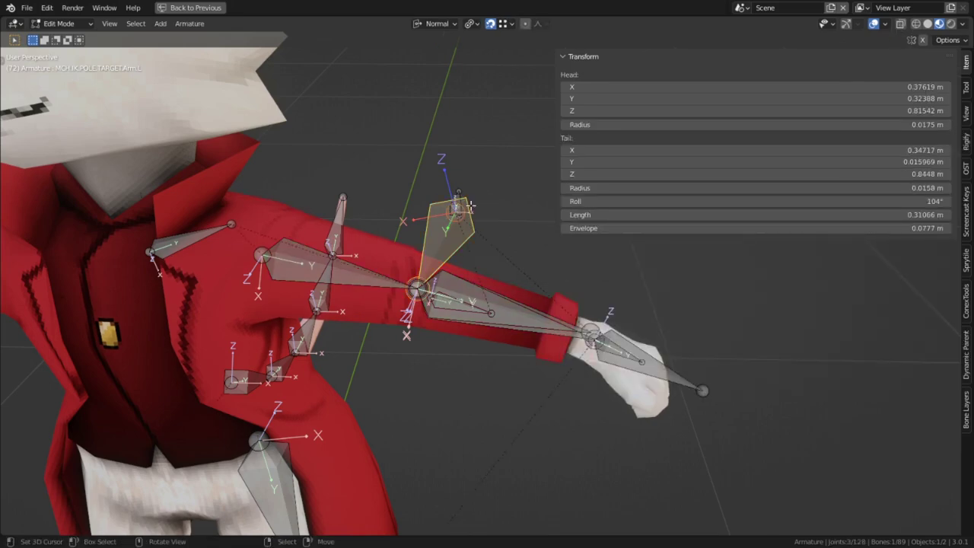
pyautogui.press('KP_1')
pyautogui.scroll(5, 471, 205)
pyautogui.scroll(4, 449, 304)
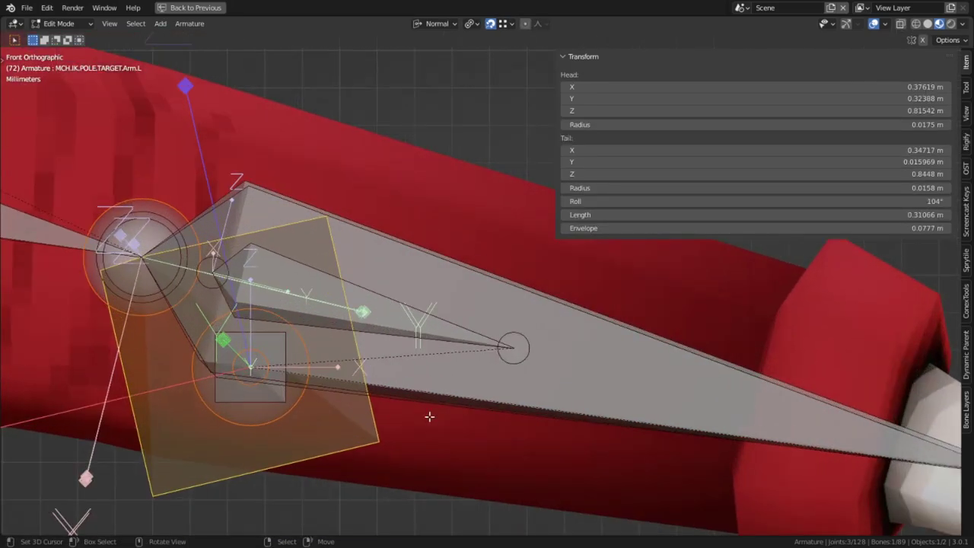
pyautogui.press('c')
pyautogui.click(270, 390)
pyautogui.rightClick(293, 412)
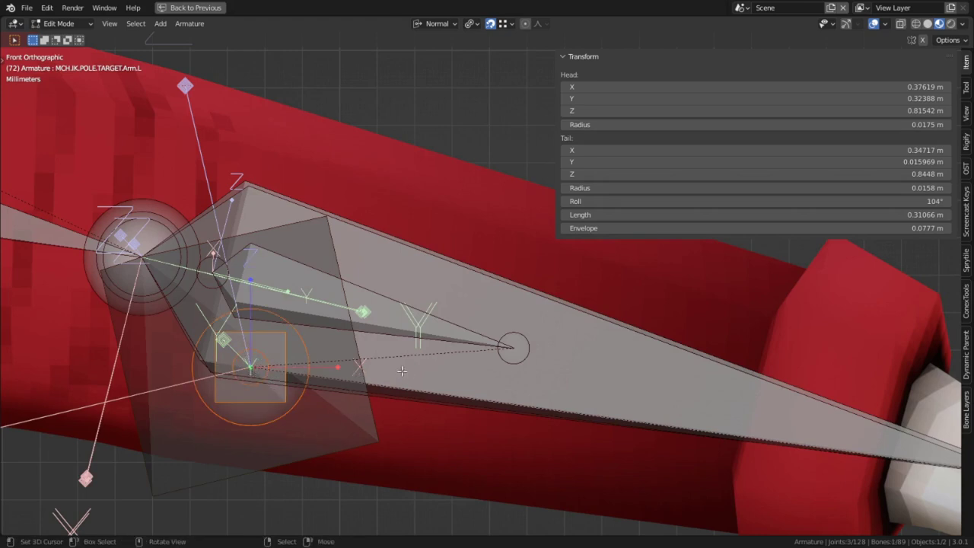
pyautogui.press('g')
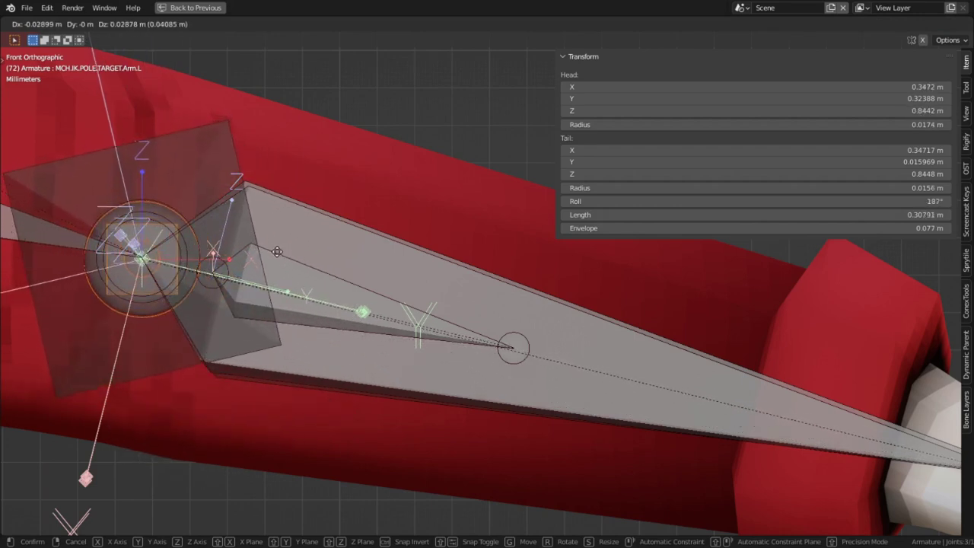
pyautogui.rightClick(280, 245)
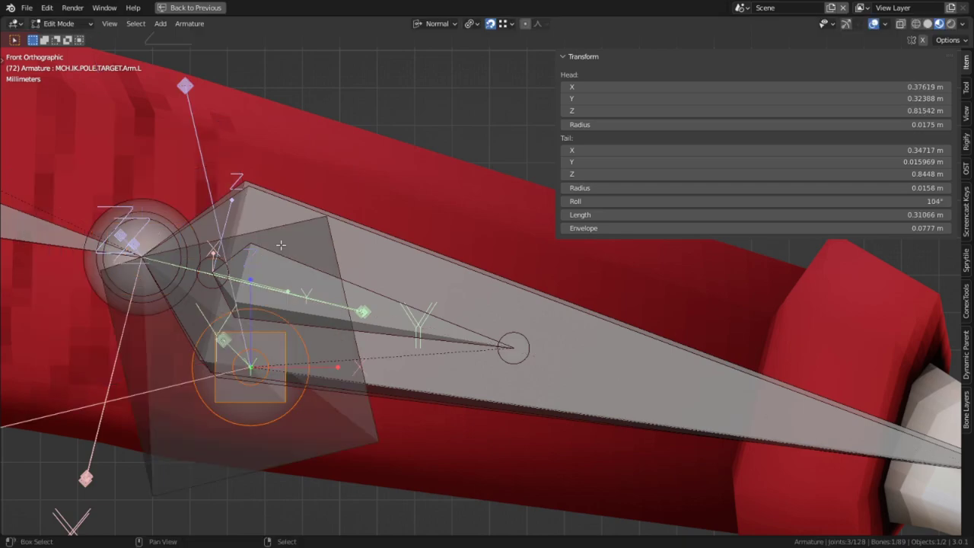
pyautogui.click(165, 226)
pyautogui.hotkey('shift', 's')
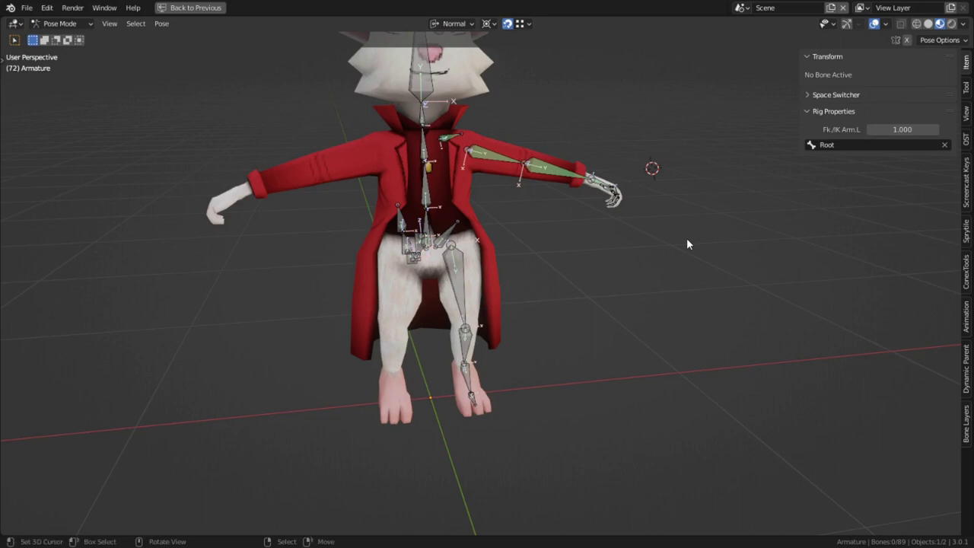
# - Show only bone layer 4 and name it 'Skirt'
pyautogui.hotkey('shift', 'm')
pyautogui.press('m')
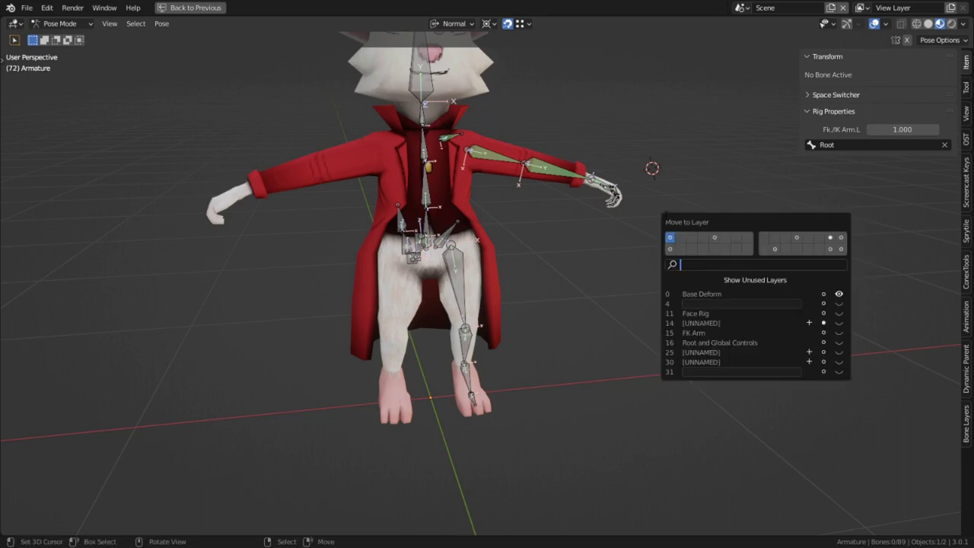
pyautogui.click(841, 303)
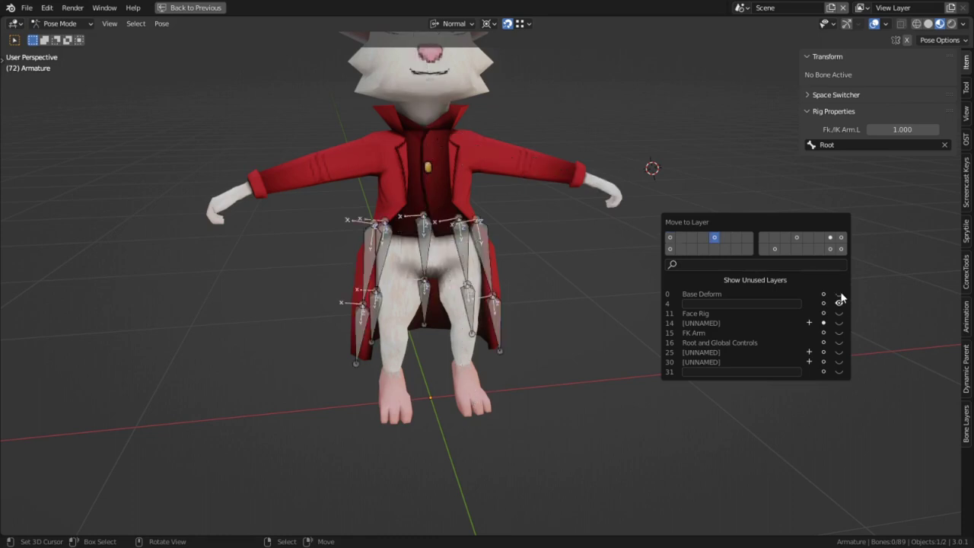
pyautogui.click(789, 305)
pyautogui.write('Skirt')
pyautogui.press('Return')
# - Toggle the Face Rig and layer 14 visibility, then open a rig custom property's settings
pyautogui.press('m')
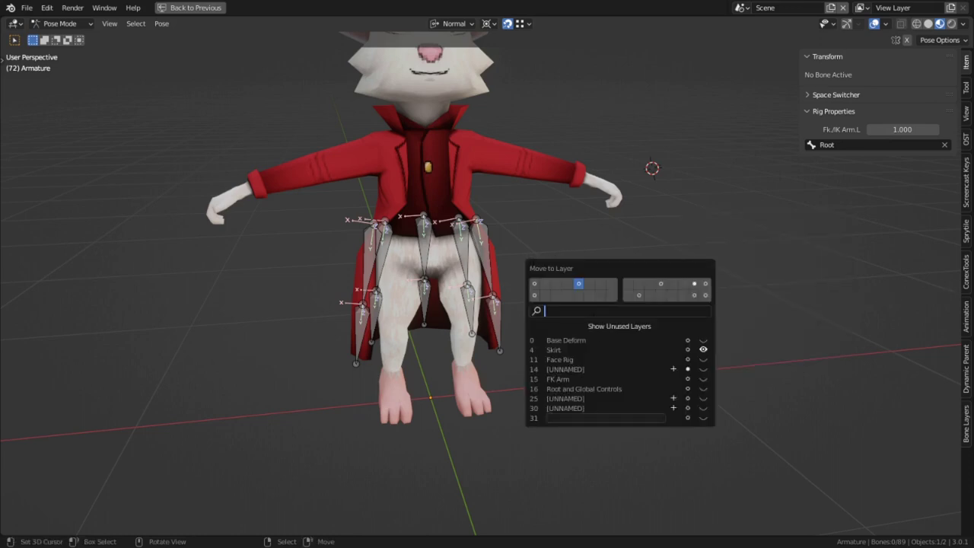
pyautogui.click(703, 360)
pyautogui.click(703, 370)
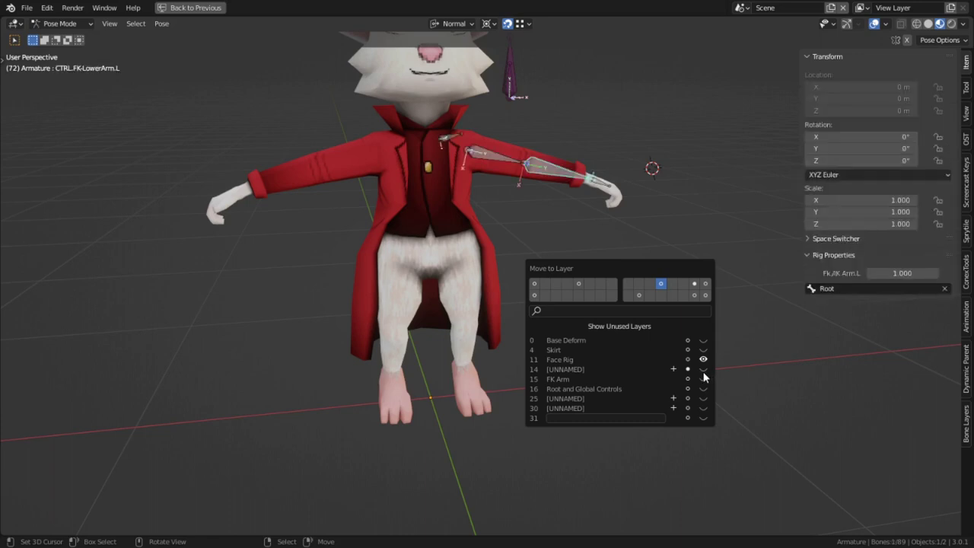
pyautogui.click(702, 360)
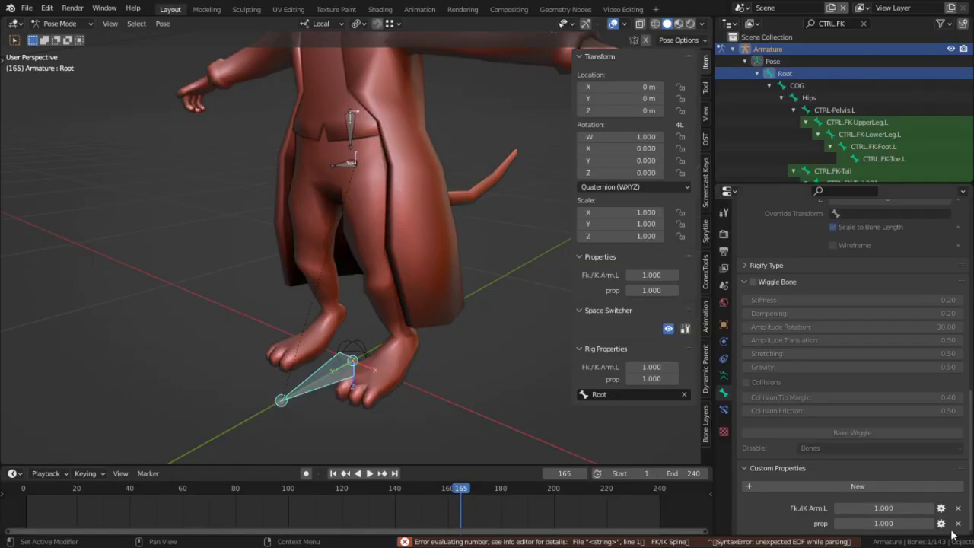
pyautogui.click(941, 524)
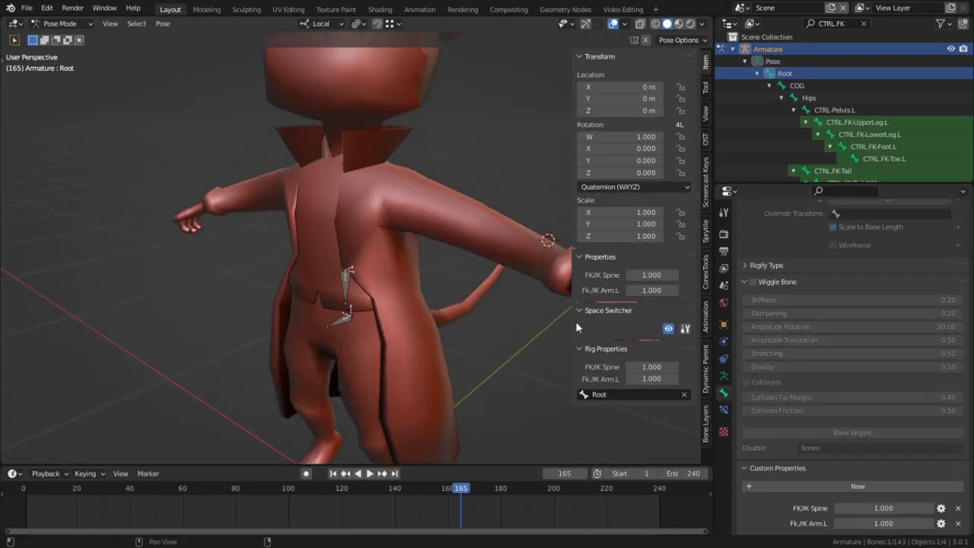
# - Copy FK/IK Spine as a driver and paste it onto the Child Of and Damped Track influences
pyautogui.rightClick(649, 367)
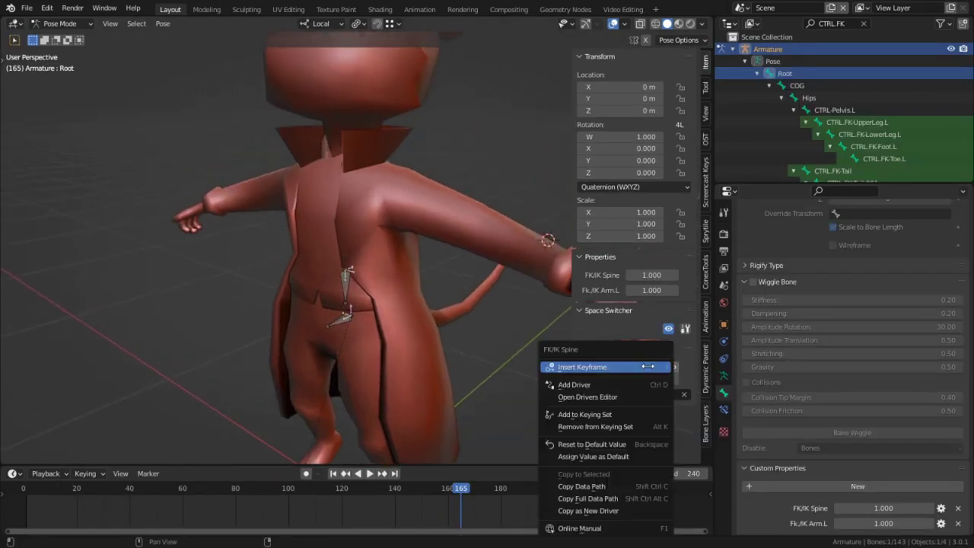
pyautogui.click(634, 512)
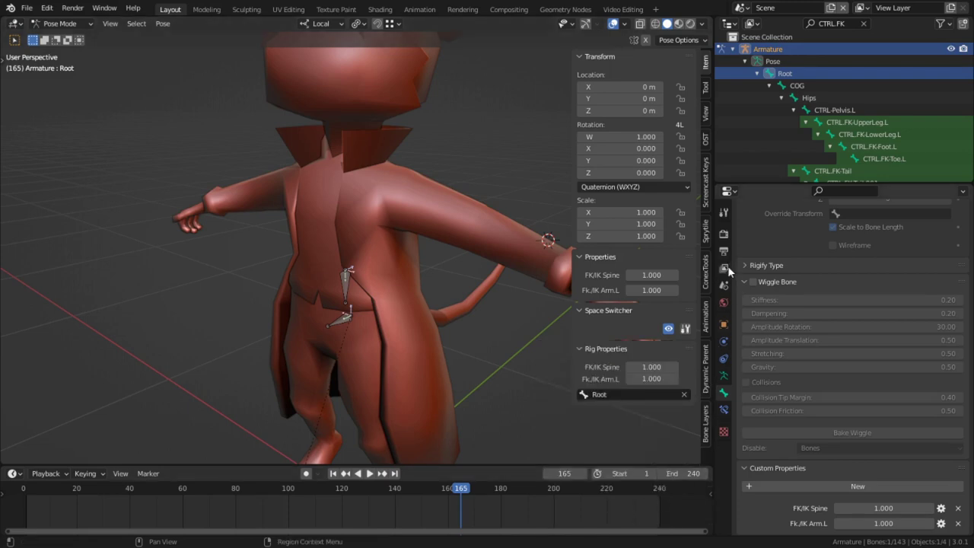
pyautogui.rightClick(868, 523)
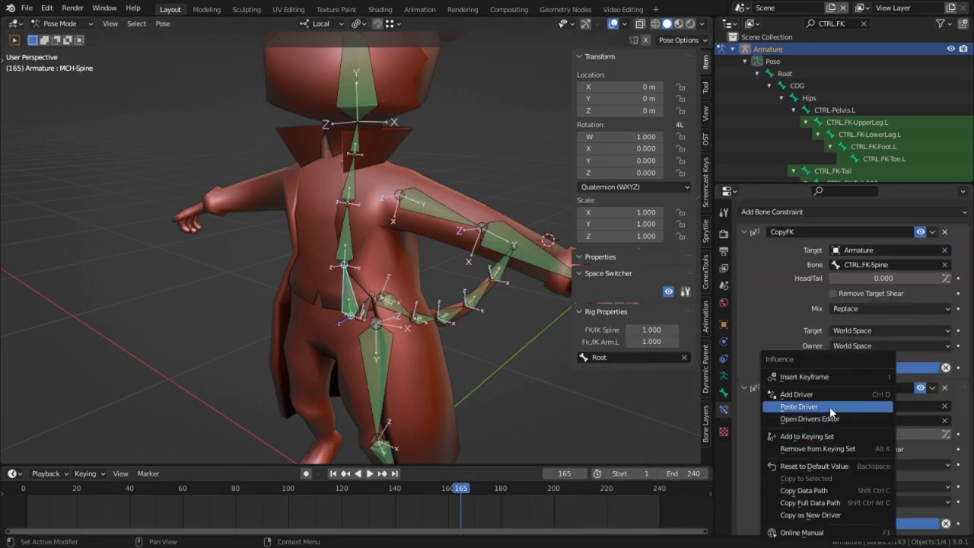
pyautogui.click(832, 410)
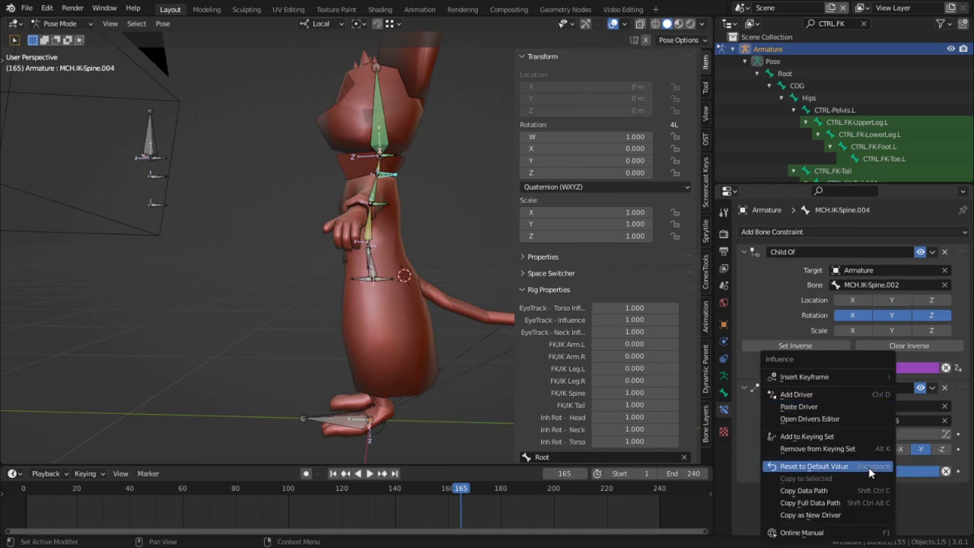
pyautogui.click(831, 405)
pyautogui.click(381, 204)
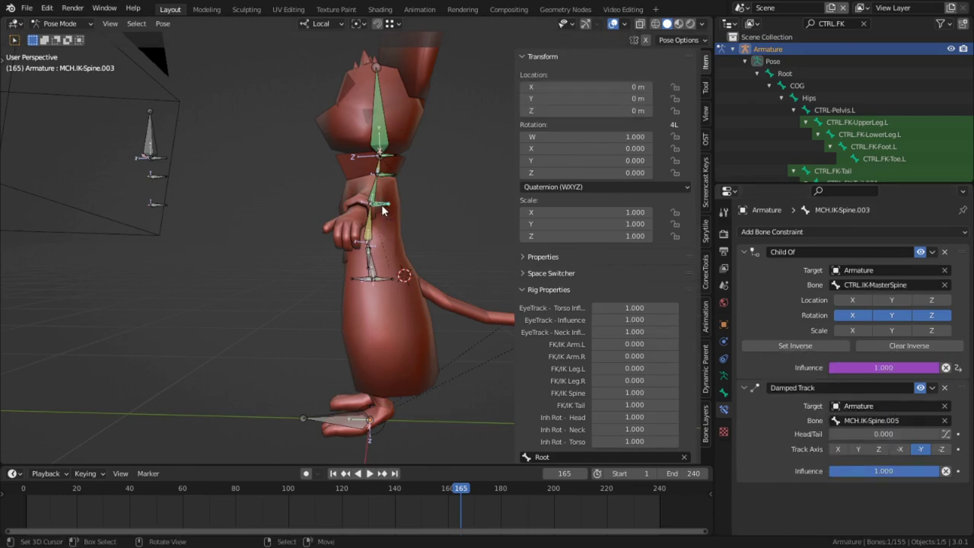
pyautogui.rightClick(853, 479)
pyautogui.click(824, 407)
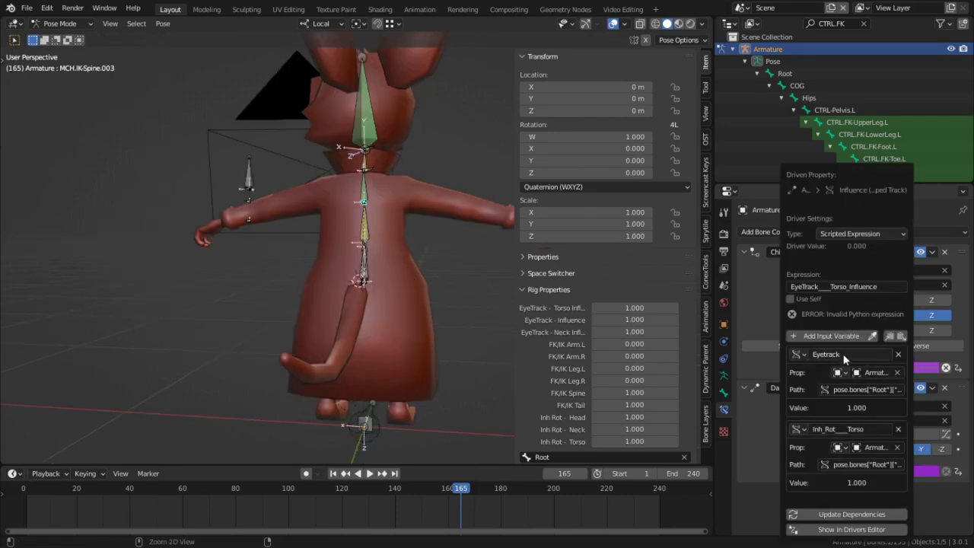
# - Correct the driver expression to use EyeTrack and test the slider, ending at zero
pyautogui.click(856, 290)
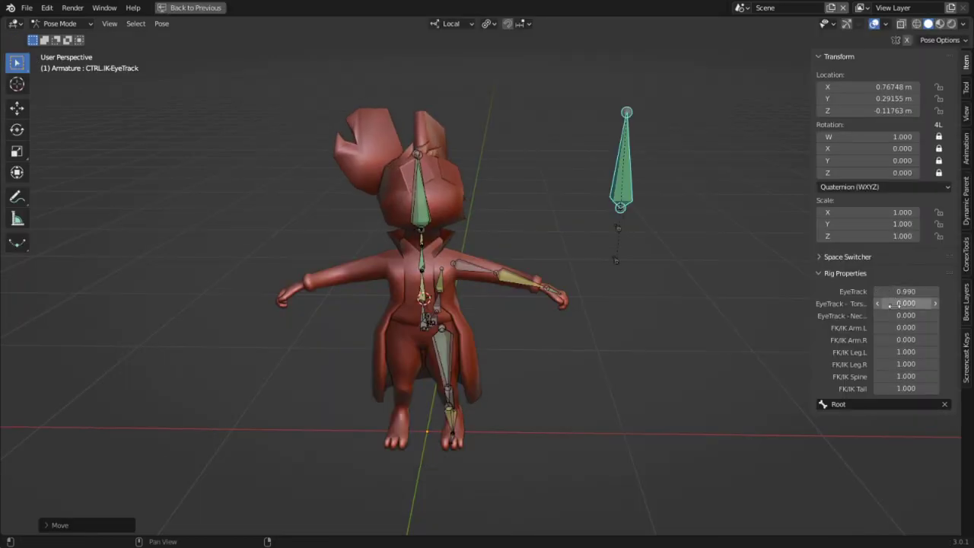
pyautogui.moveTo(886, 303)
pyautogui.mouseDown()
pyautogui.moveTo(913, 315)
pyautogui.moveTo(875, 303)
pyautogui.moveTo(876, 315)
pyautogui.mouseUp()
pyautogui.moveTo(925, 292); pyautogui.dragTo(875, 292)
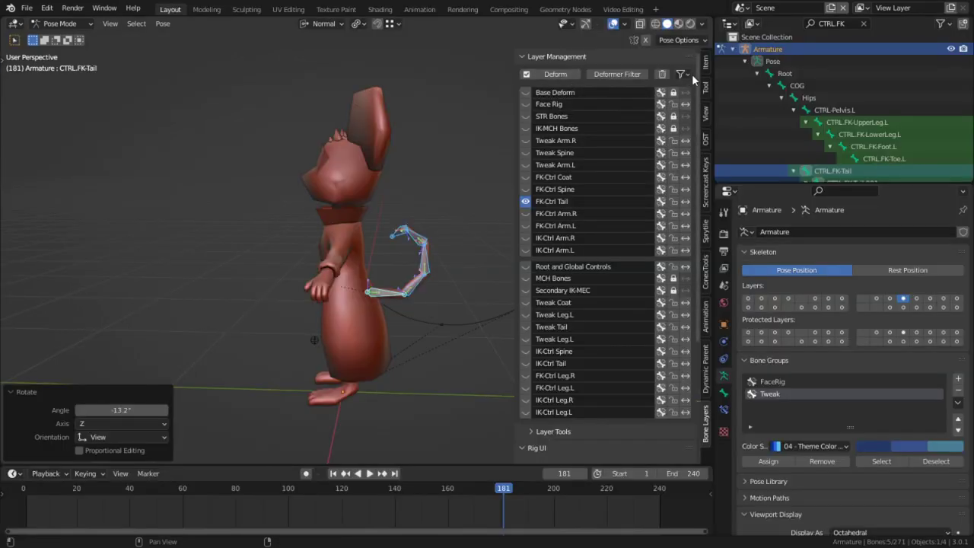
# - Turn on the Rig UI setup columns in the bone layer list's filter options
pyautogui.click(688, 75)
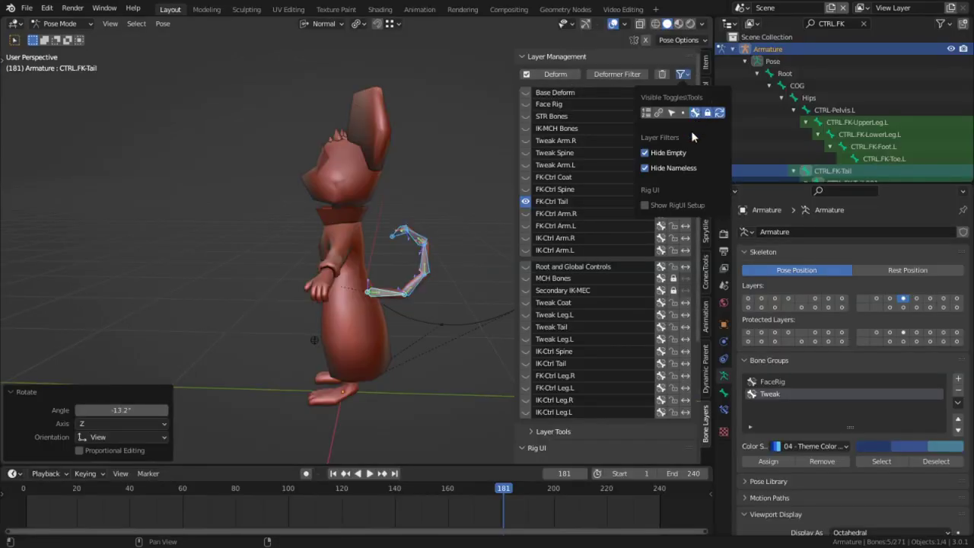
pyautogui.click(673, 204)
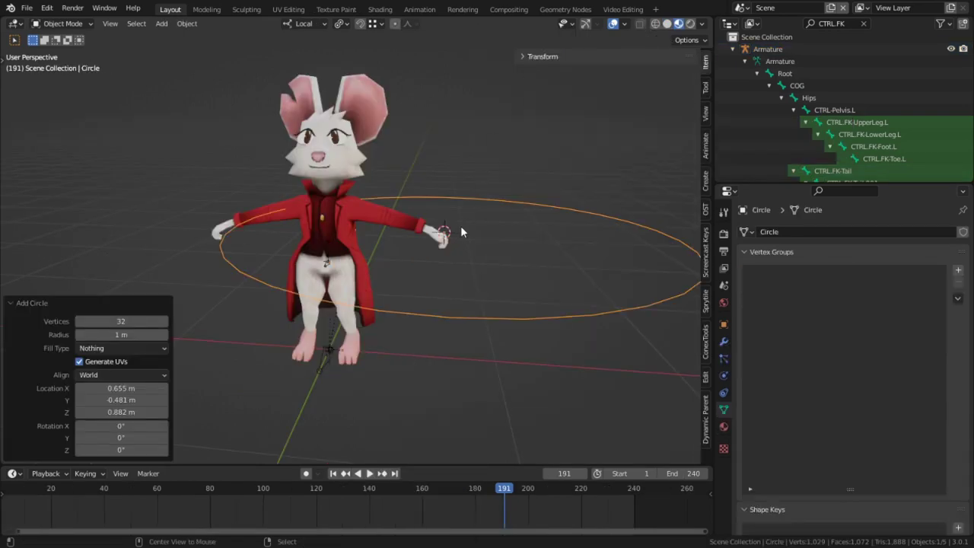
# - Enter Edit Mode on the circle and select two of its vertices
pyautogui.hotkey('alt', 'g')
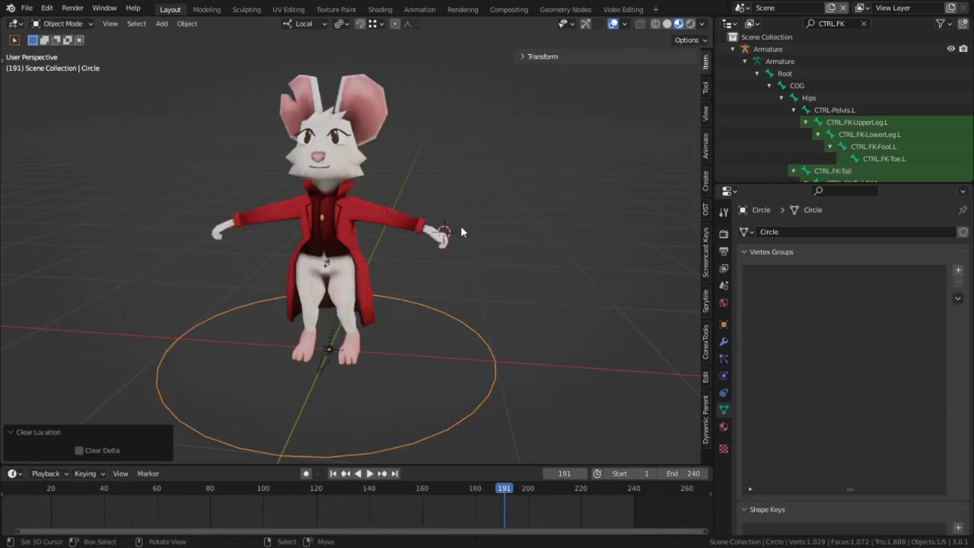
pyautogui.moveTo(461, 226); pyautogui.dragTo(490, 308, button='middle')
pyautogui.press('Tab')
pyautogui.press('1')
pyautogui.click(484, 320)
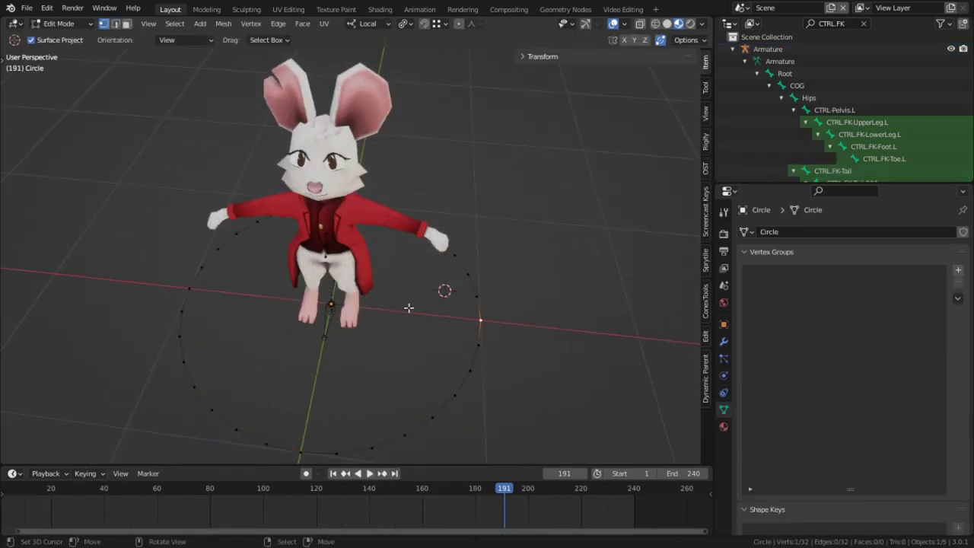
pyautogui.keyDown('shift'); pyautogui.click(184, 287); pyautogui.keyUp('shift')
pyautogui.moveTo(185, 287)
pyautogui.mouseDown(button='middle')
pyautogui.moveTo(320, 302)
pyautogui.moveTo(495, 184)
pyautogui.mouseUp(button='middle')
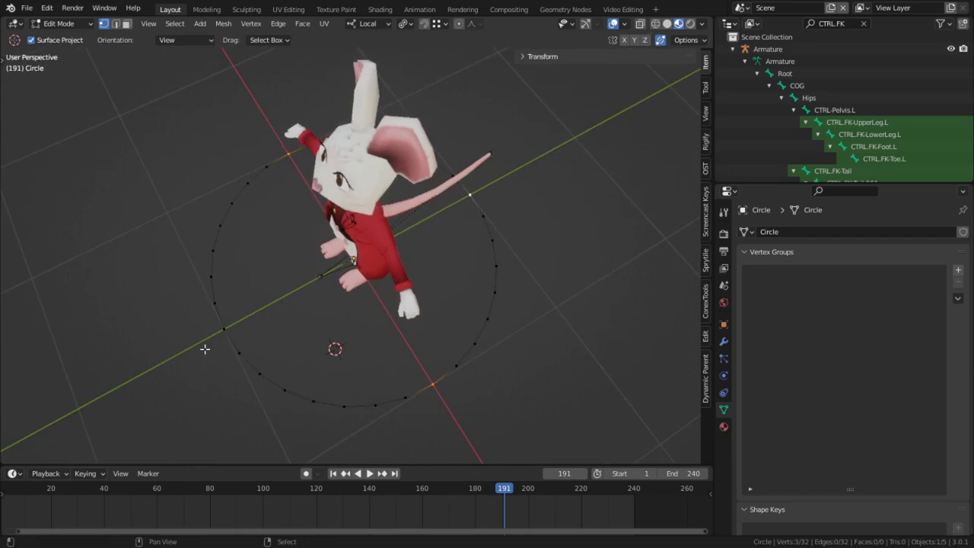
pyautogui.scroll(-2, 229, 320)
# - Extrude the selected vertices and scale them outward around a different pivot point
pyautogui.press('e')
pyautogui.rightClick(460, 166)
pyautogui.press('s')
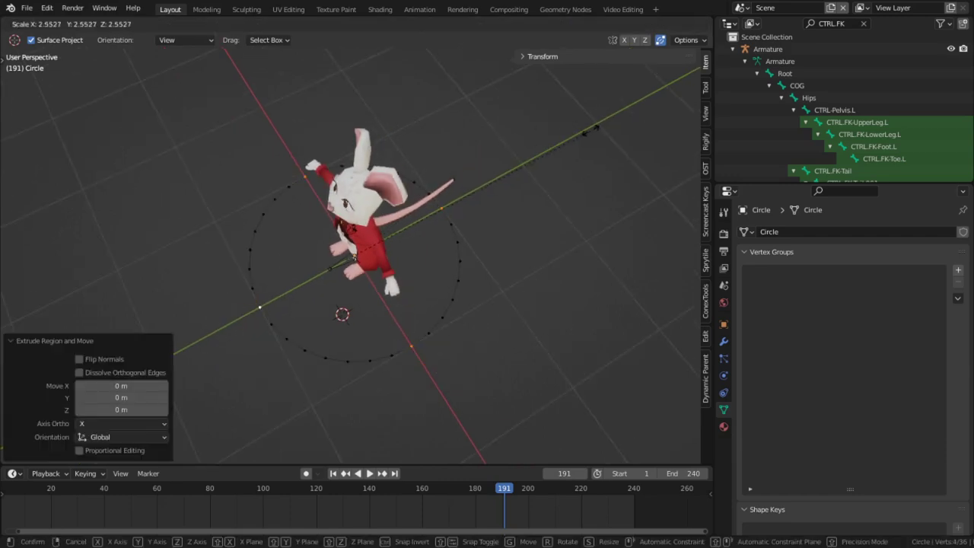
pyautogui.rightClick(596, 127)
pyautogui.click(405, 24)
pyautogui.click(434, 37)
pyautogui.press('s')
pyautogui.click(539, 124)
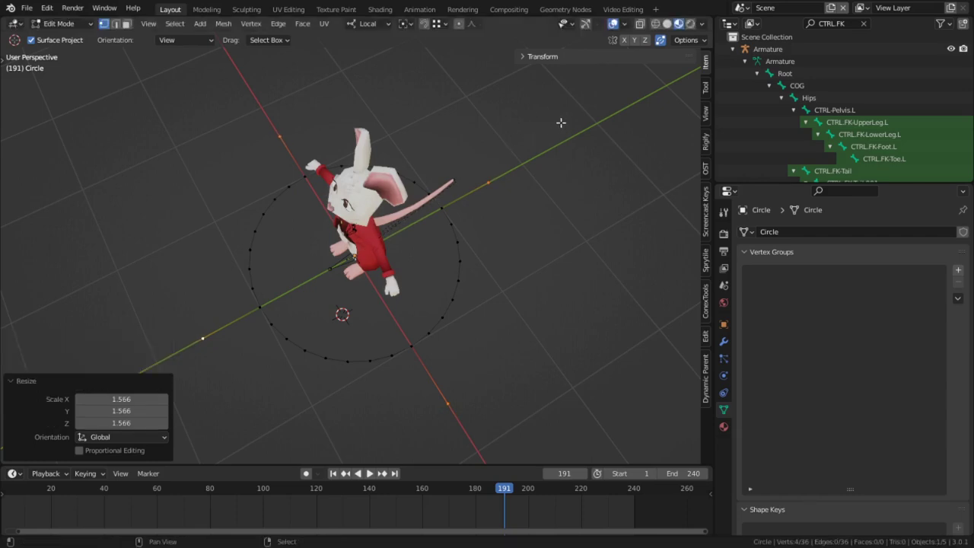
# - Extrude the vertices again in place and start rotating them
pyautogui.press('e')
pyautogui.rightClick(546, 124)
pyautogui.press('r')
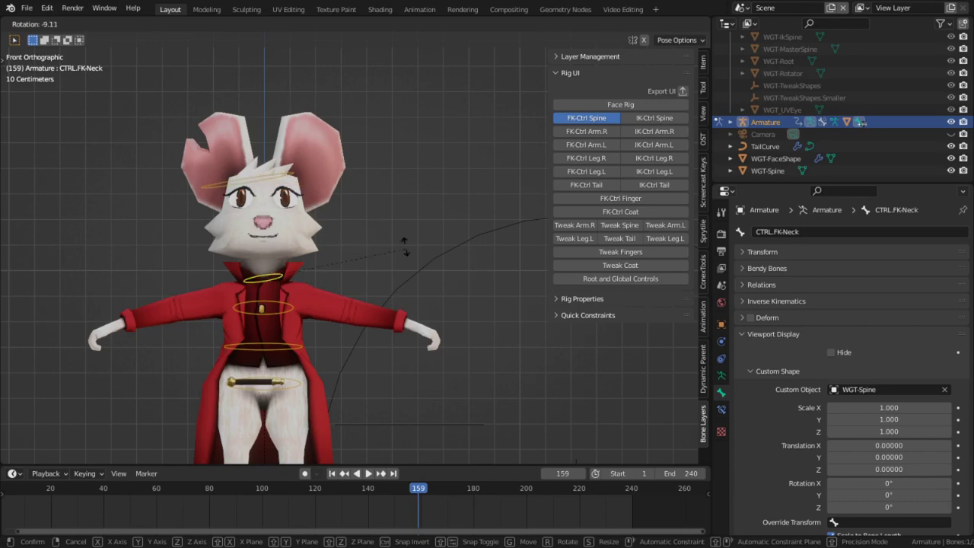
# - Cancel the head ring rotation so the neck bone stays unrotated
pyautogui.rightClick(401, 237)
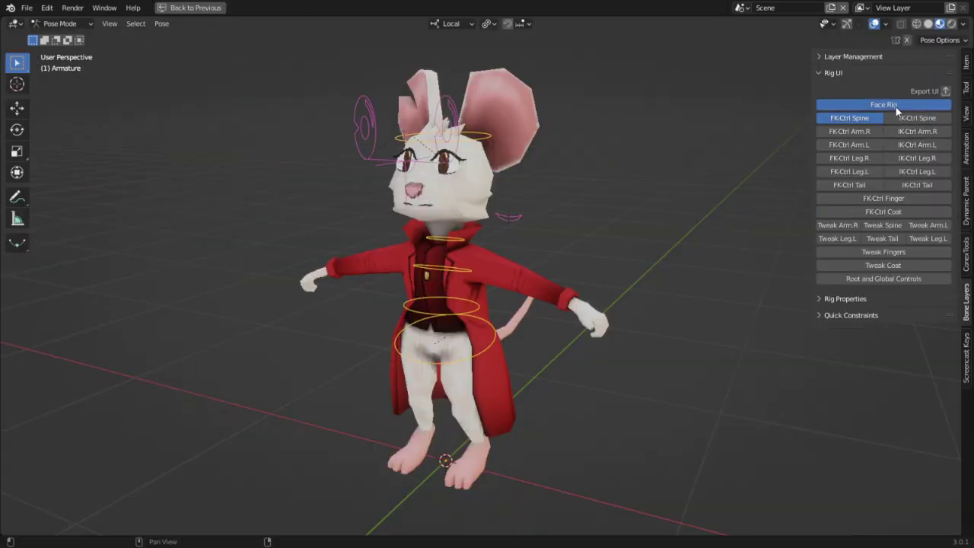
# - Toggle Rig UI layers: Face Rig, IK spine, arm and leg FK/IK, coat, and leg and finger tweaks
pyautogui.click(897, 108)
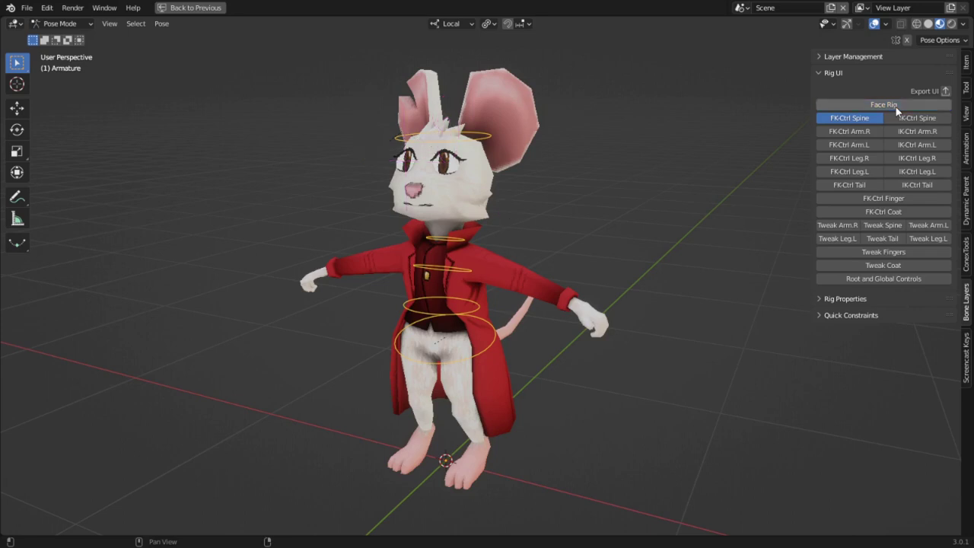
pyautogui.click(906, 121)
pyautogui.click(862, 143)
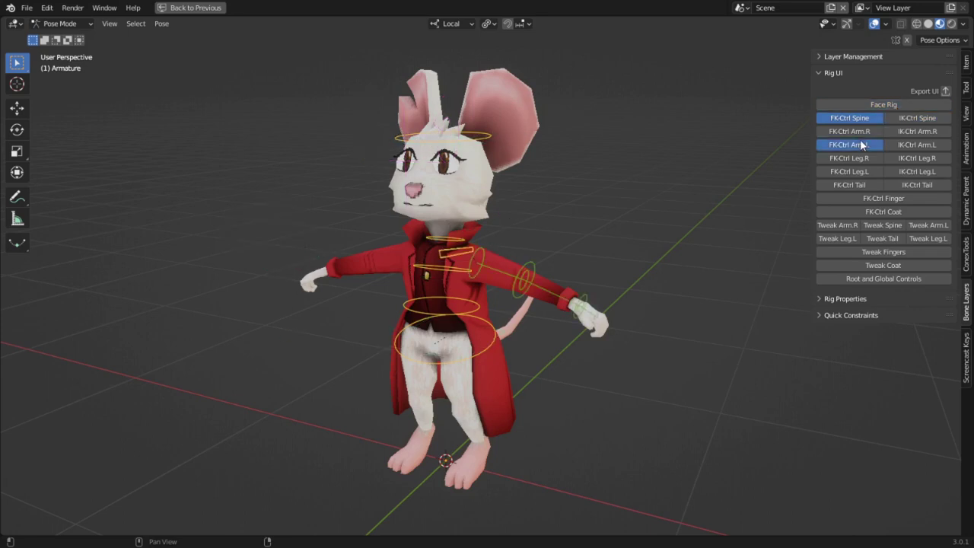
pyautogui.click(856, 172)
pyautogui.click(911, 174)
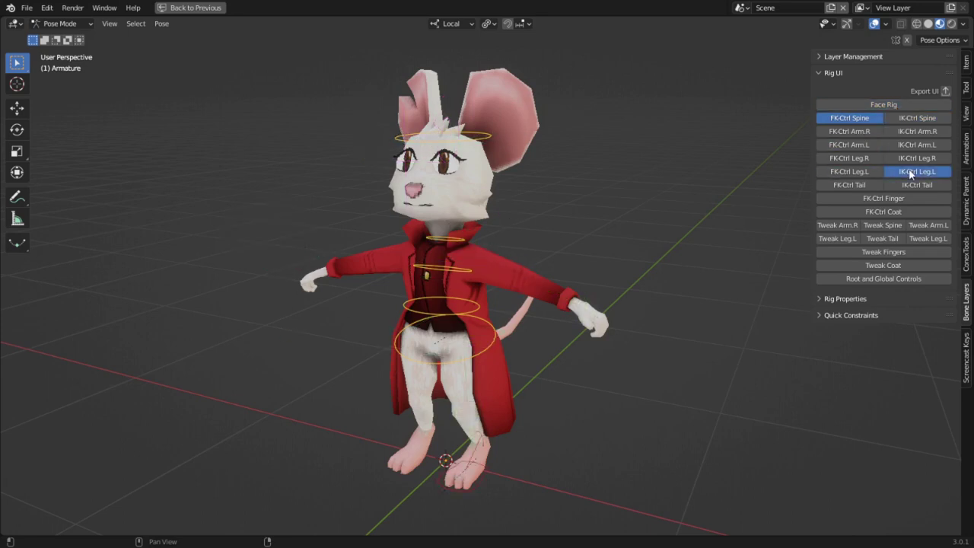
pyautogui.click(883, 210)
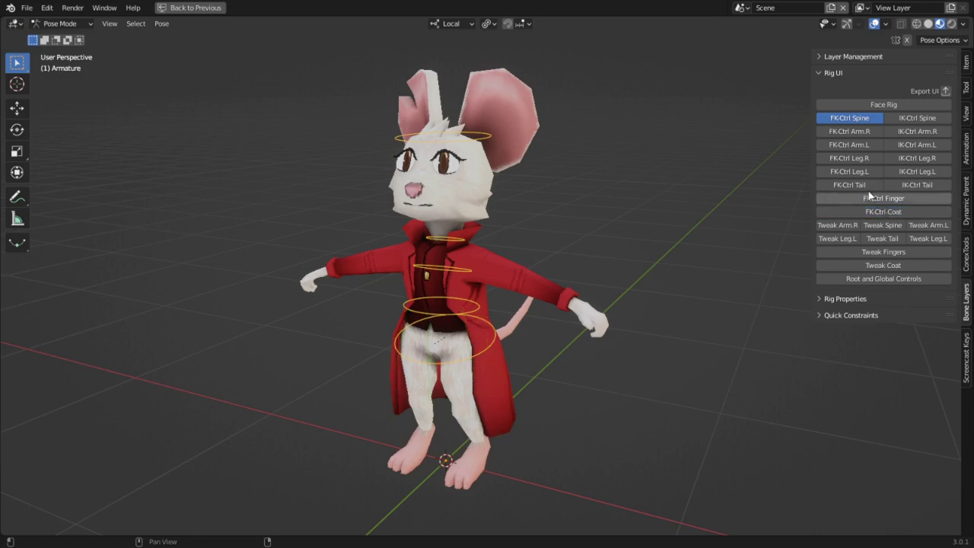
pyautogui.click(837, 238)
pyautogui.click(883, 252)
pyautogui.click(928, 238)
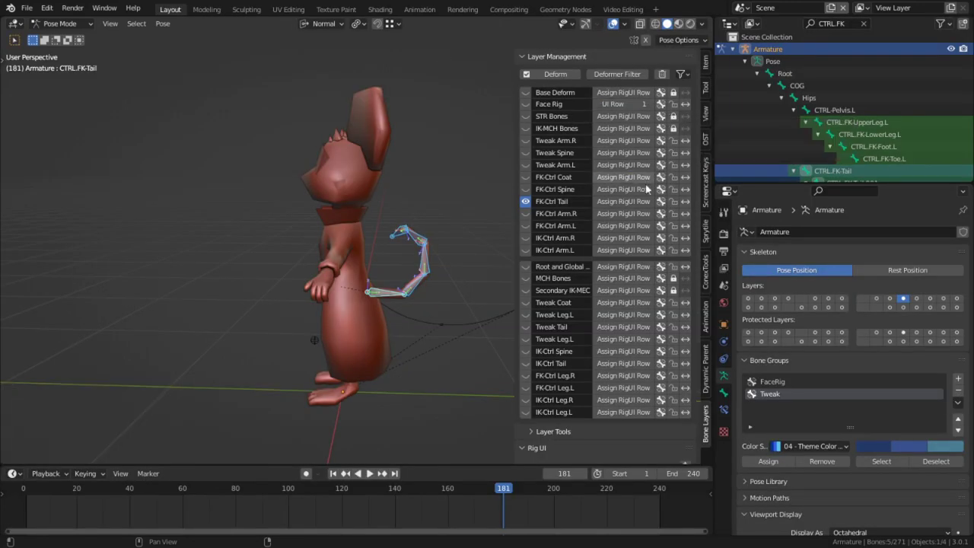
# - Assign Rig UI rows to the Face Rig, FK and Tweak layers, then run Clean Layers
pyautogui.scroll(-4, 643, 195)
pyautogui.scroll(3, 643, 196)
pyautogui.scroll(1, 608, 168)
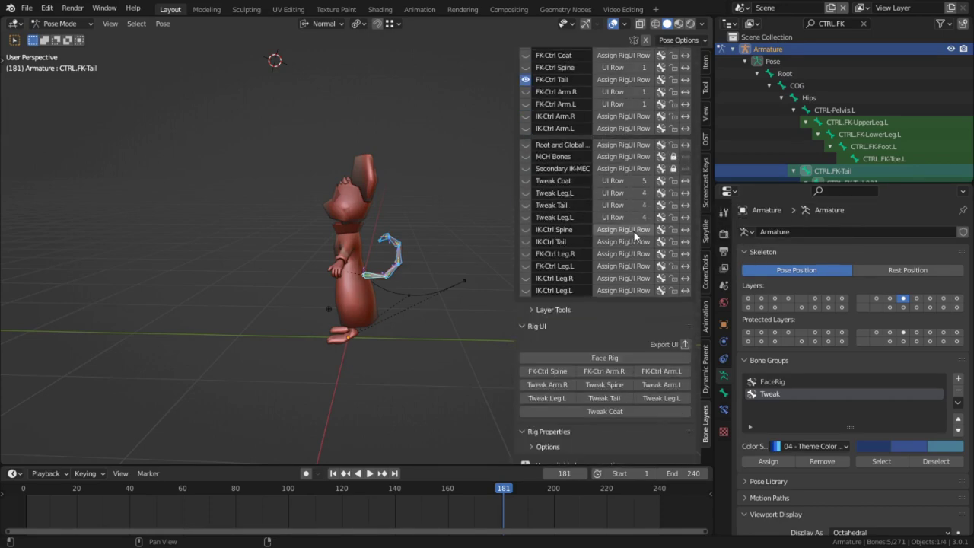
pyautogui.click(662, 74)
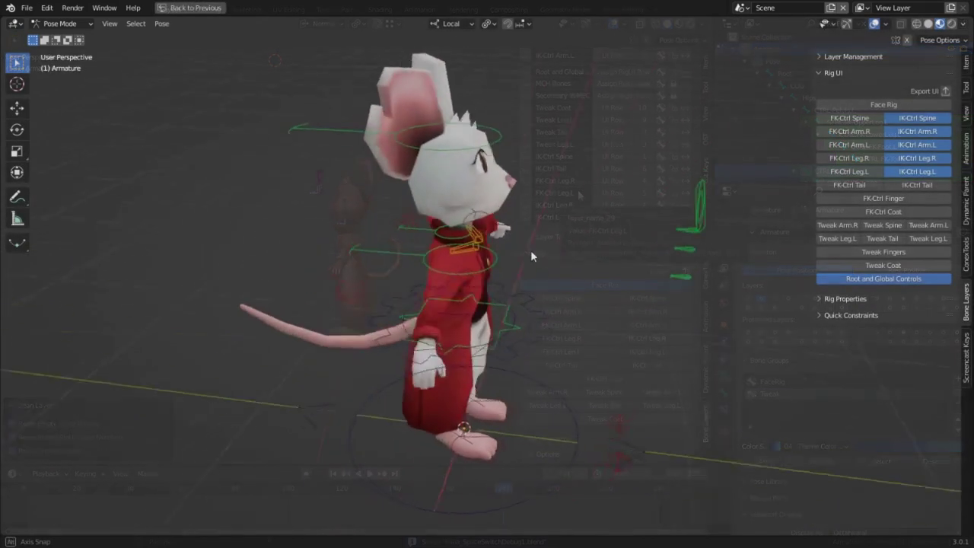
# - Move the CTRL.IK-EyeTrack control to test the eye tracking
pyautogui.moveTo(530, 250)
pyautogui.mouseDown(button='middle')
pyautogui.moveTo(829, 264)
pyautogui.moveTo(964, 240)
pyautogui.moveTo(885, 237)
pyautogui.moveTo(508, 288)
pyautogui.moveTo(457, 225)
pyautogui.mouseUp(button='middle')
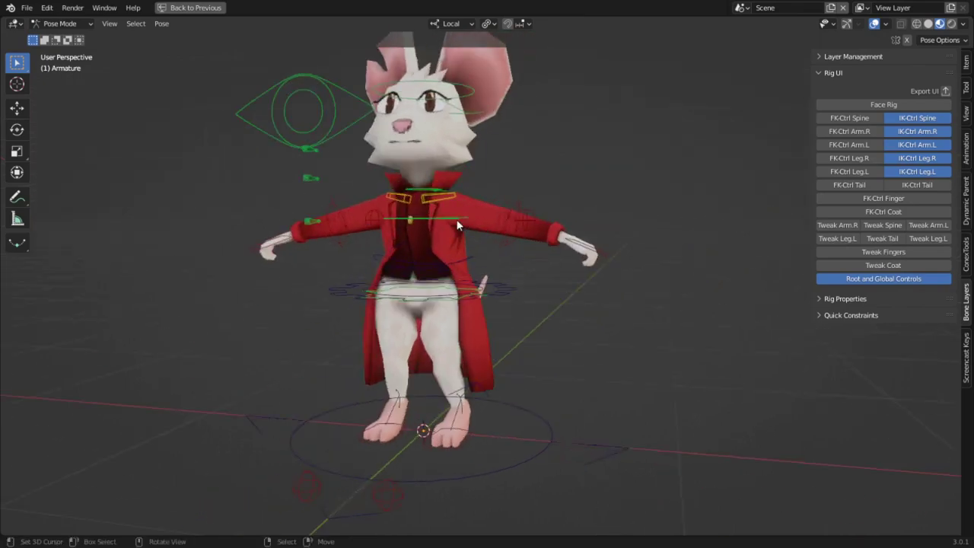
pyautogui.moveTo(304, 123)
pyautogui.mouseDown(button='middle')
pyautogui.moveTo(315, 158)
pyautogui.moveTo(374, 226)
pyautogui.mouseUp(button='middle')
pyautogui.click(315, 158)
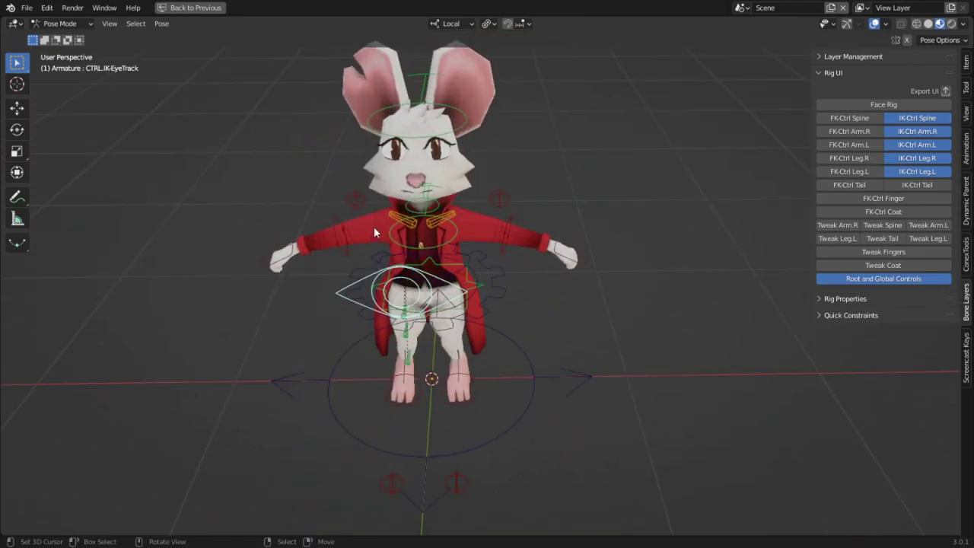
pyautogui.press('g')
pyautogui.click(211, 158)
# - Show the Face Rig controls, move the EyeTarget bone, then view MouthTarget's Rig Properties
pyautogui.moveTo(211, 158)
pyautogui.mouseDown(button='middle')
pyautogui.moveTo(304, 176)
pyautogui.moveTo(970, 137)
pyautogui.mouseUp(button='middle')
pyautogui.click(870, 105)
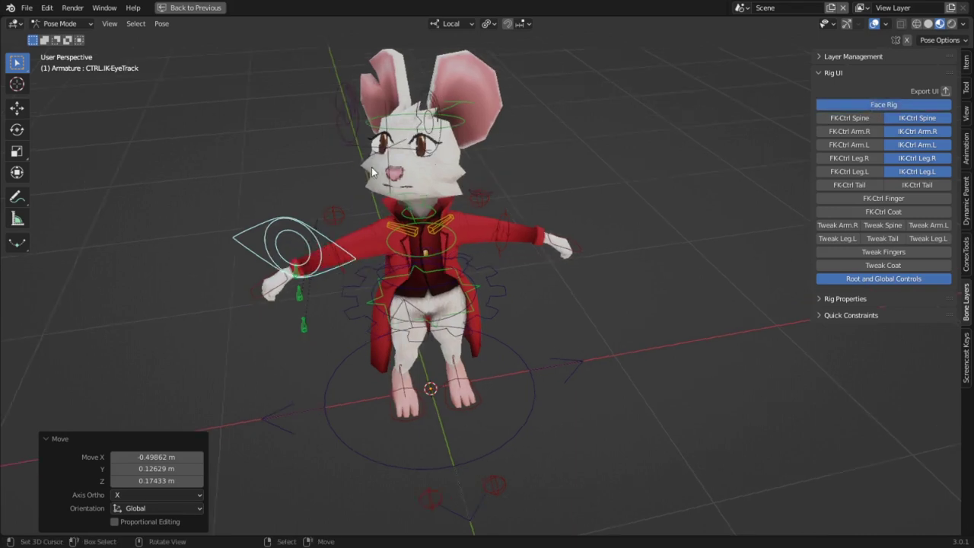
pyautogui.moveTo(411, 160); pyautogui.dragTo(377, 145, button='middle')
pyautogui.click(379, 144)
pyautogui.press('g')
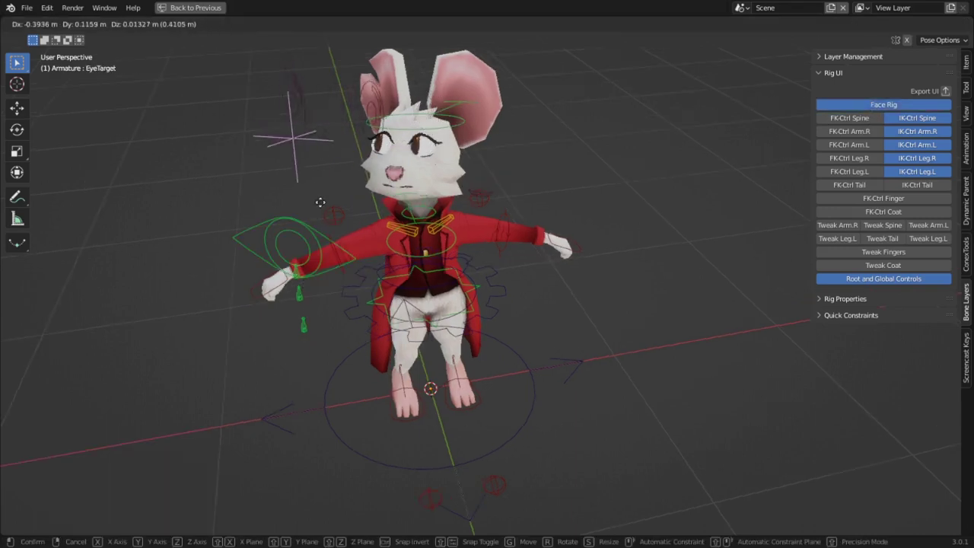
pyautogui.click(312, 216)
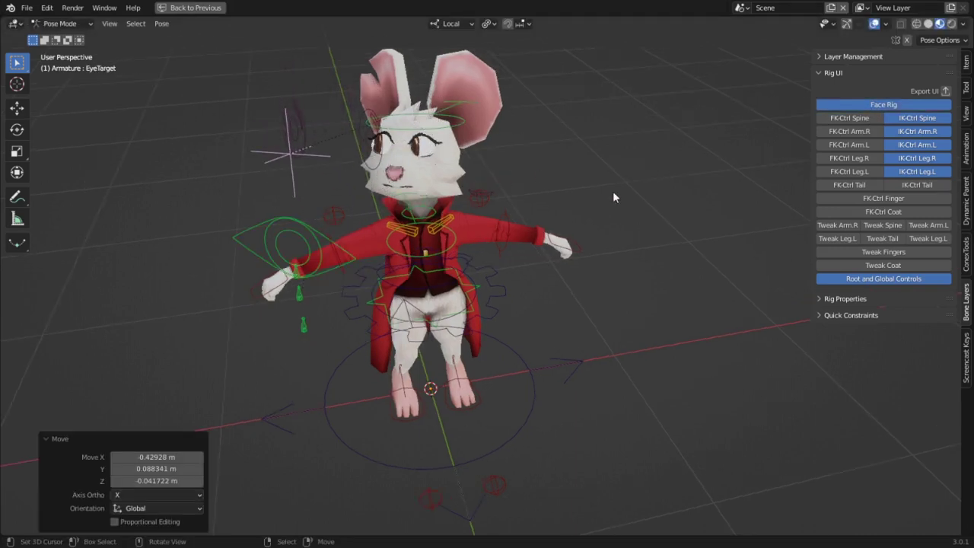
pyautogui.click(461, 196)
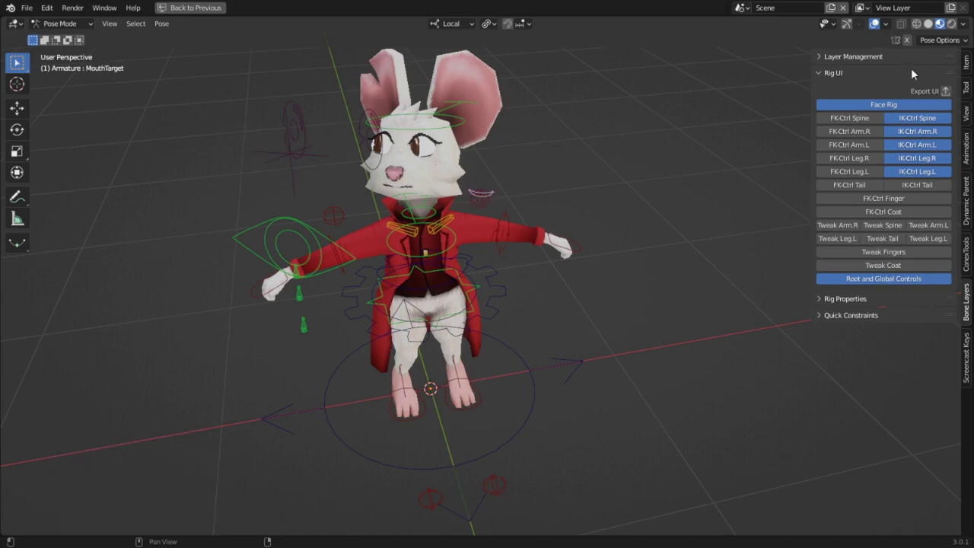
pyautogui.click(838, 299)
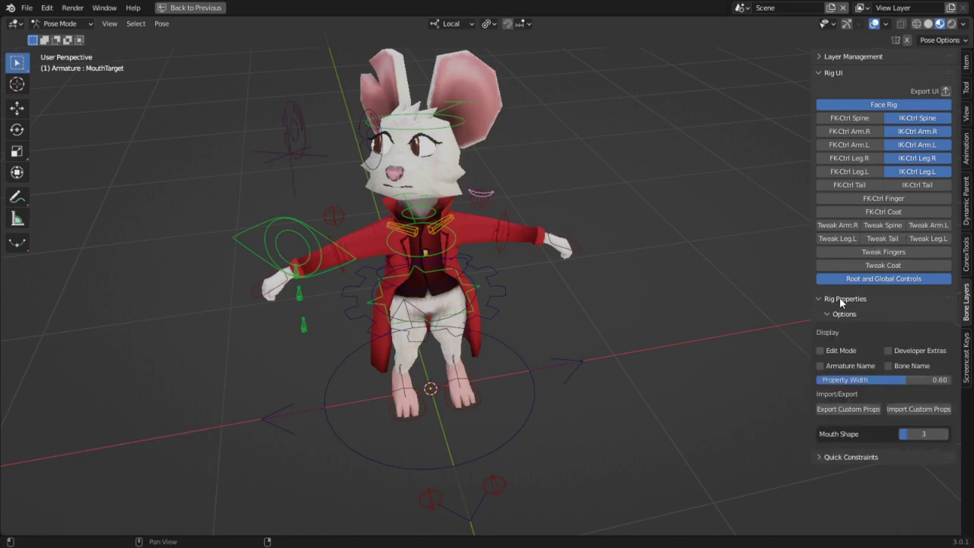